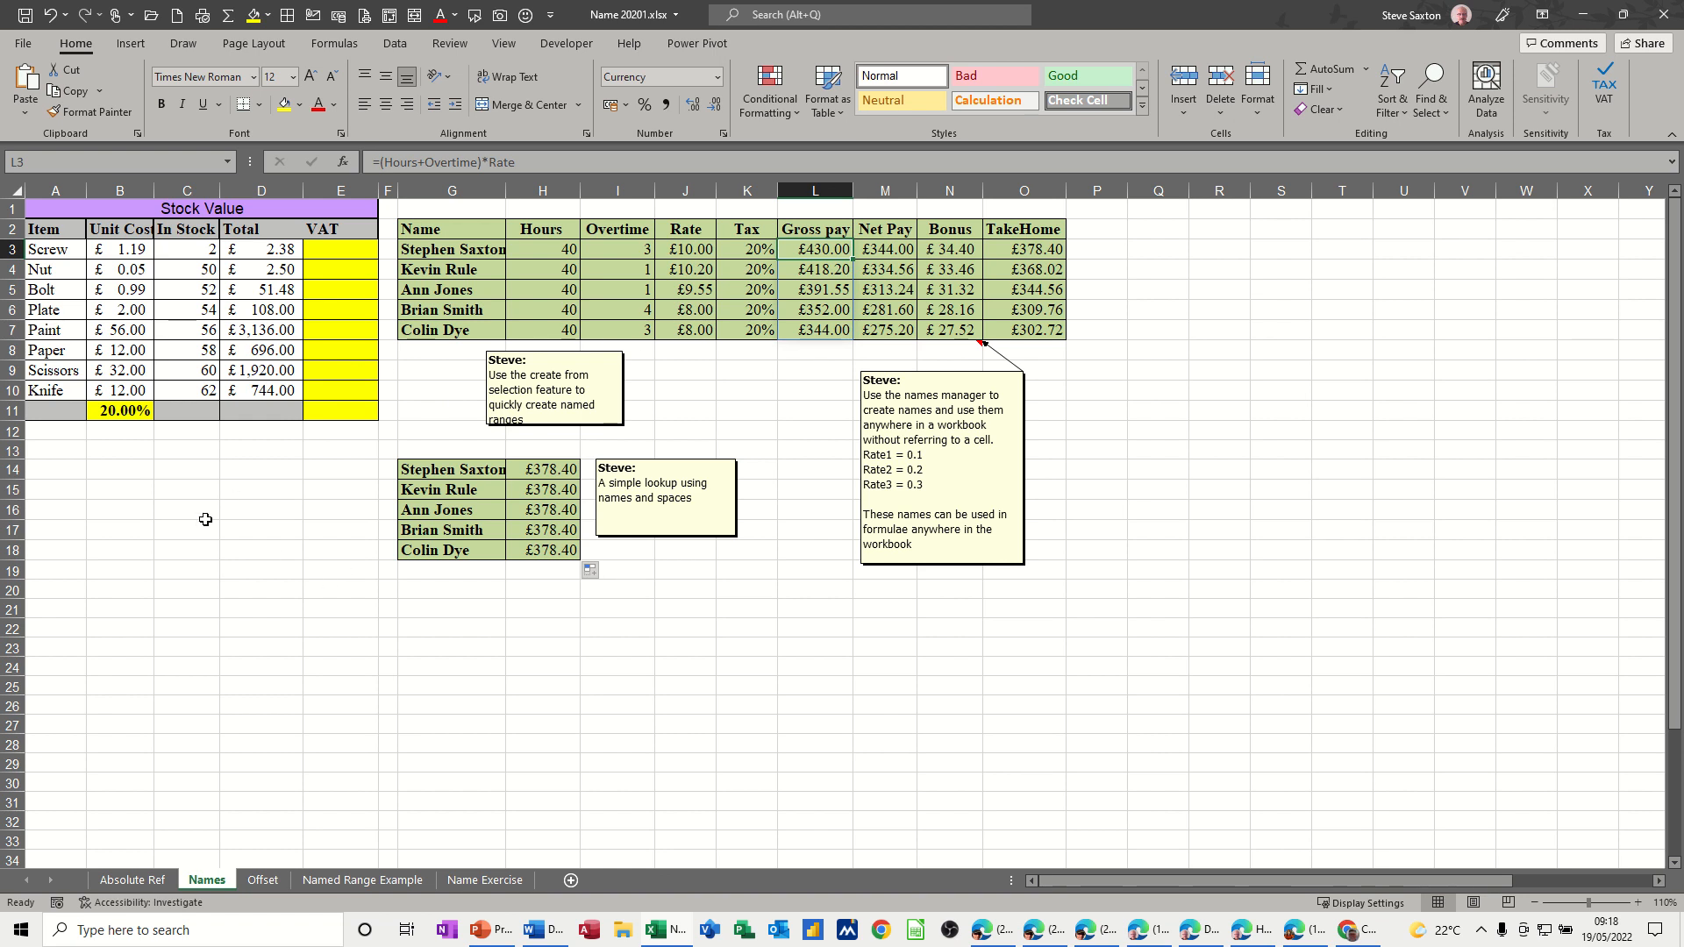
Calculate the VAT for Screw in E3 by multiplying its total by the VAT rate, using =D3*B11.
left_click(132, 414)
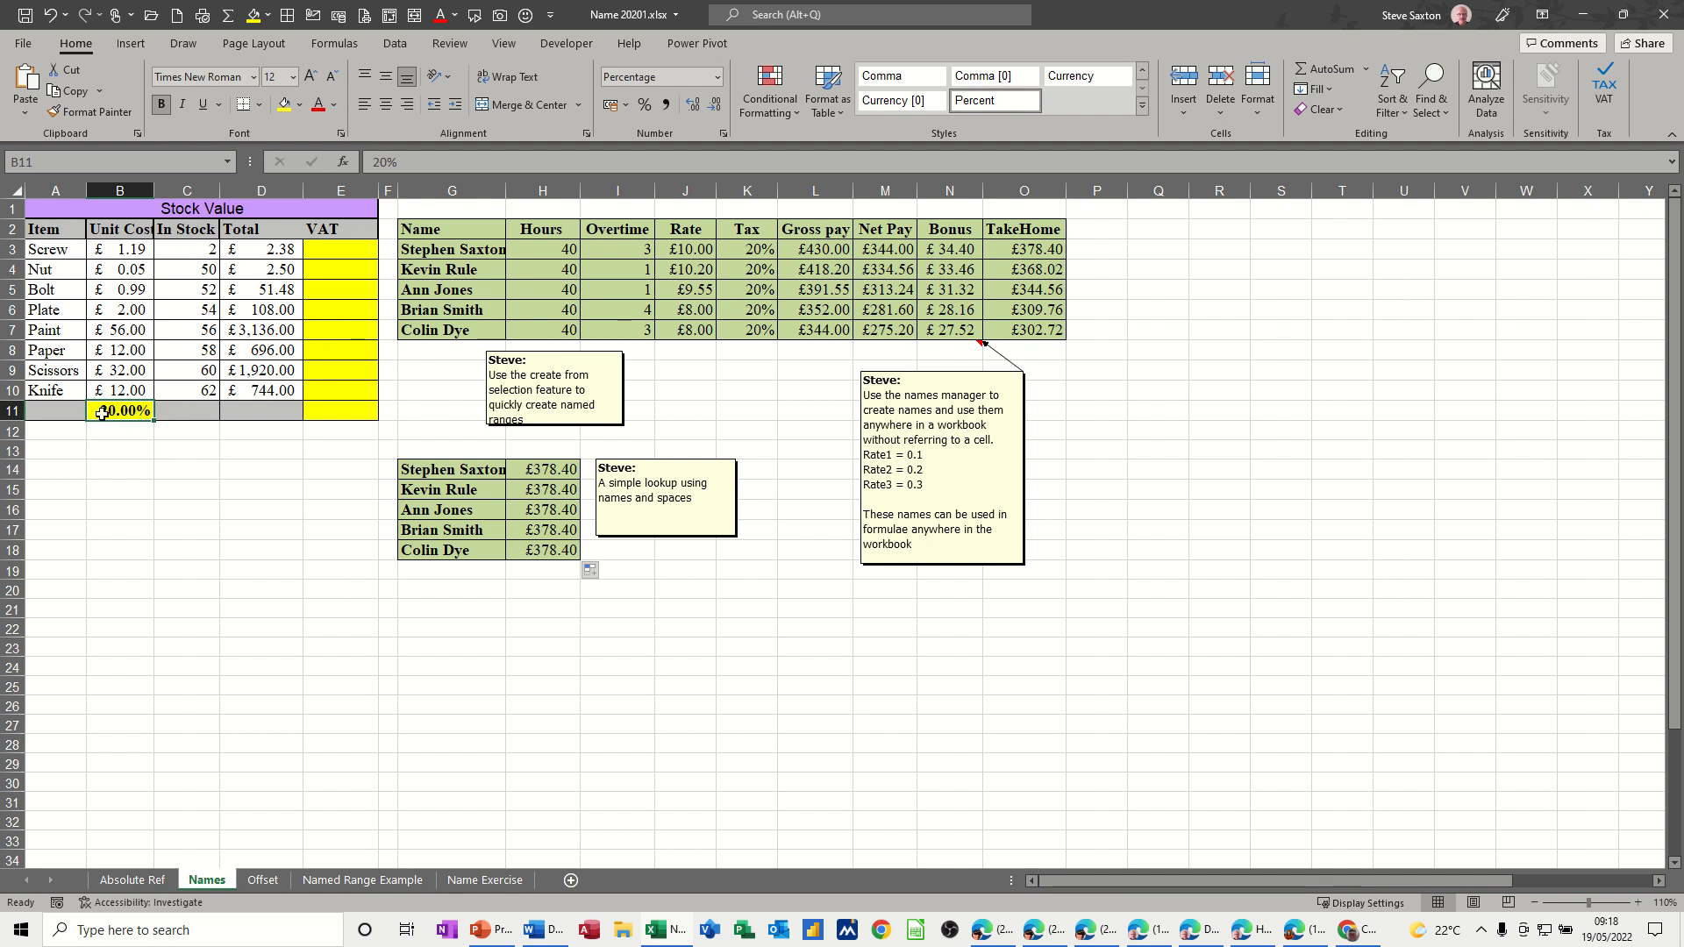
left_click(342, 250)
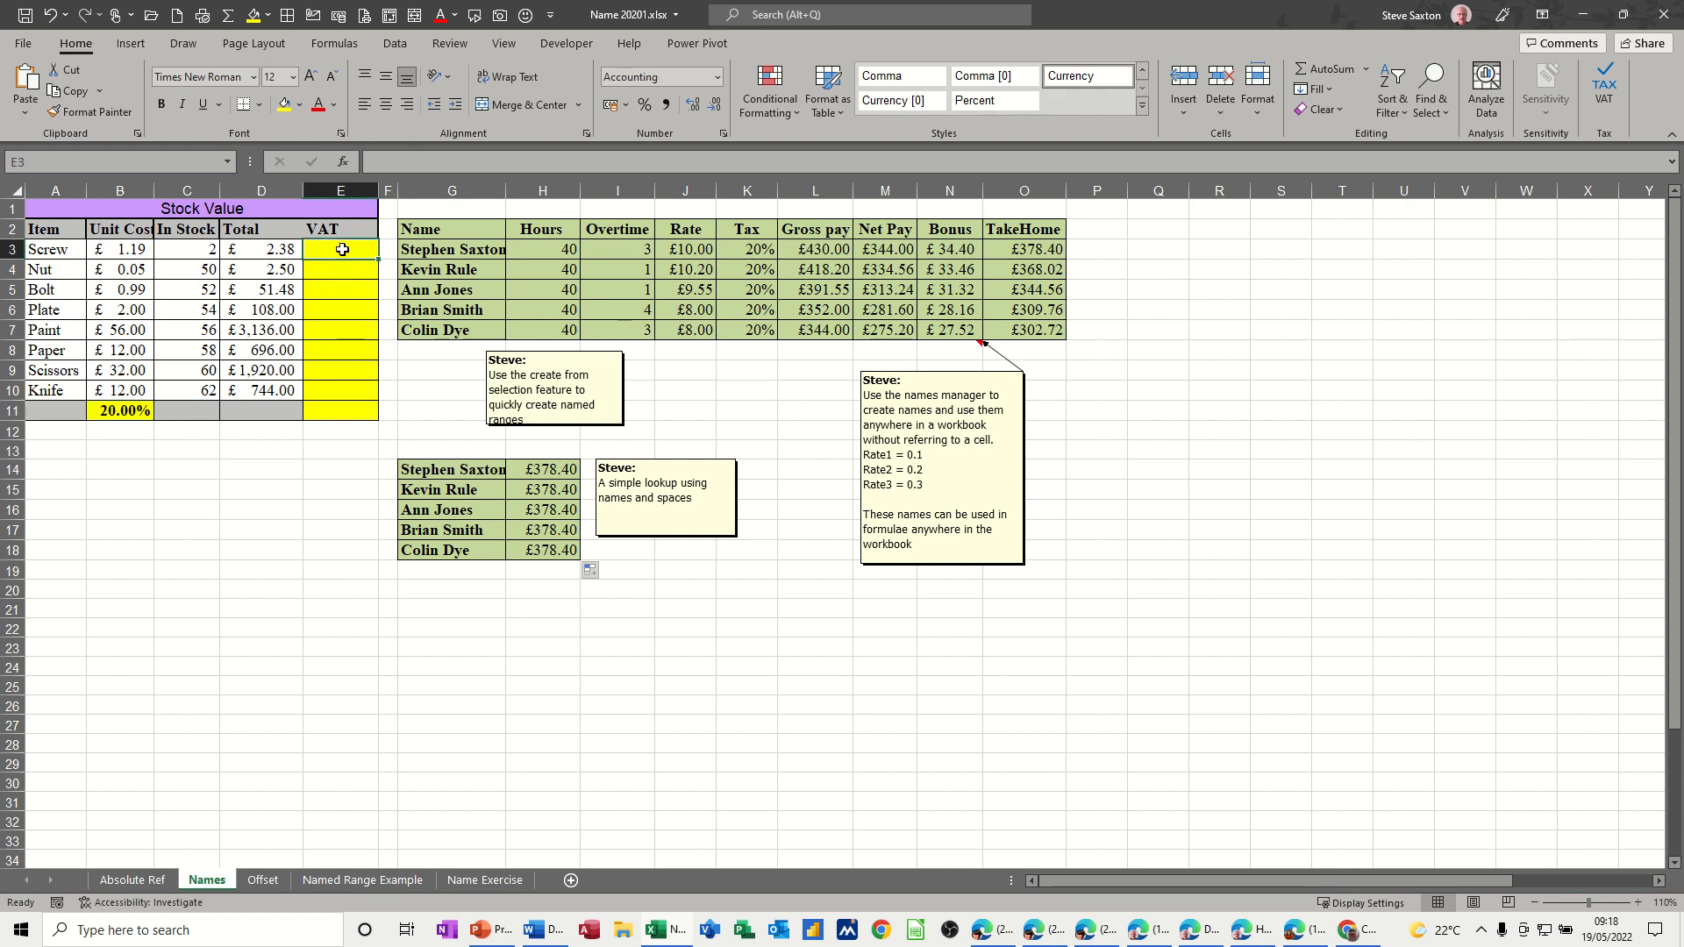
type("=")
left_click(281, 250)
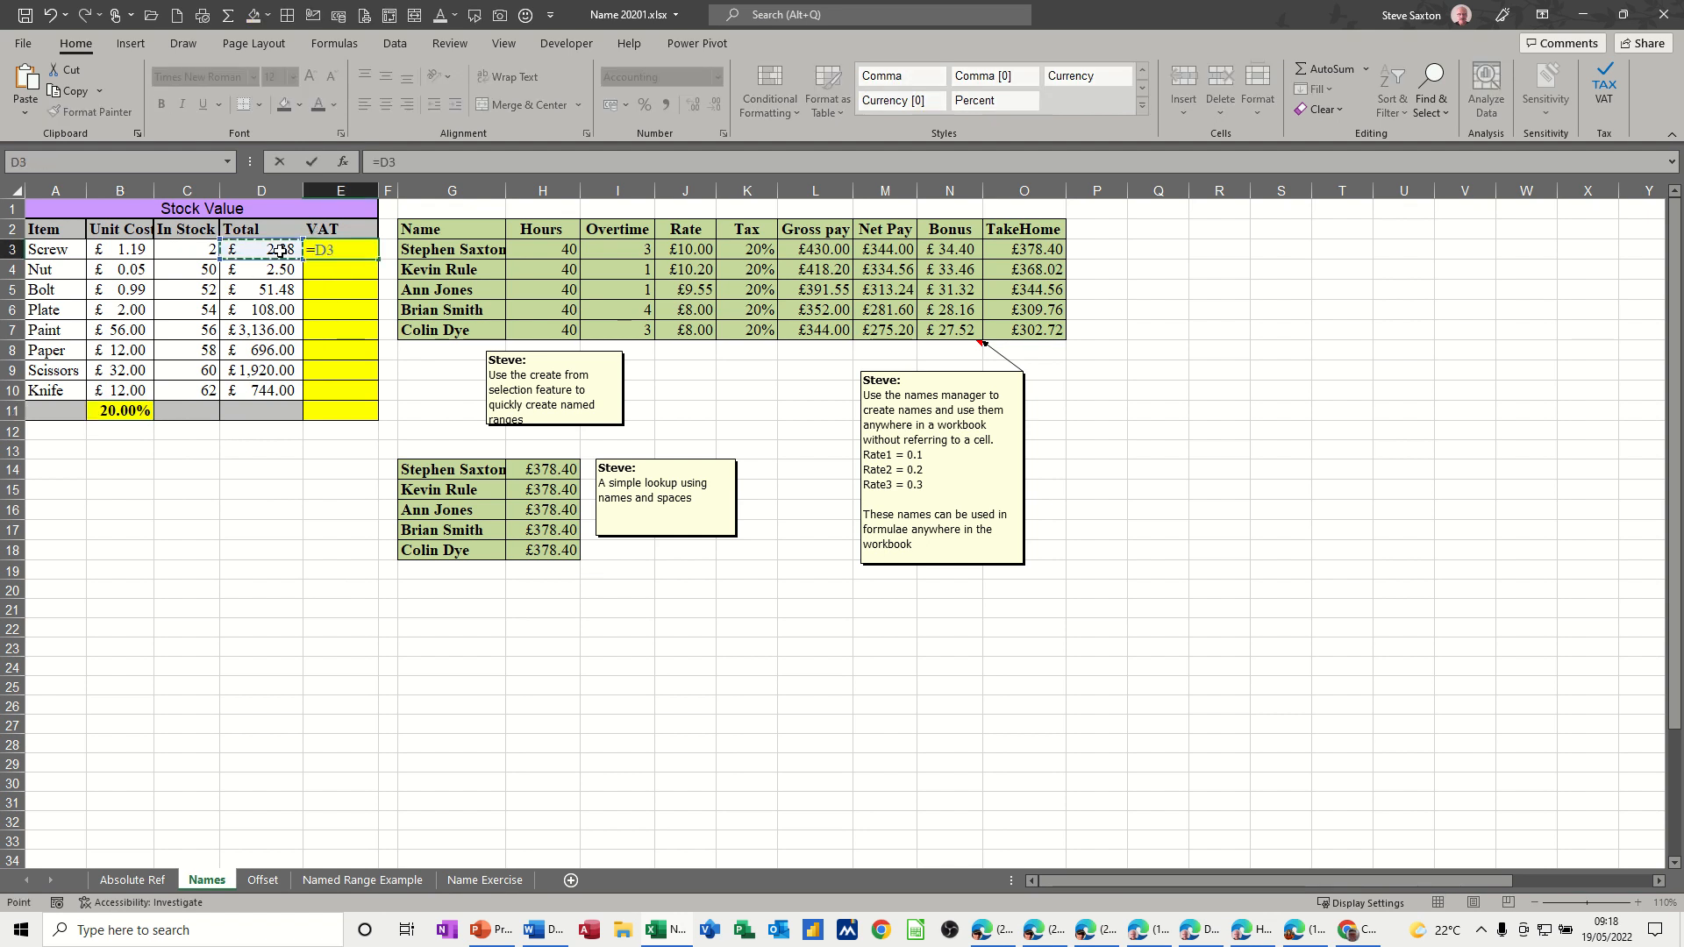
type("*")
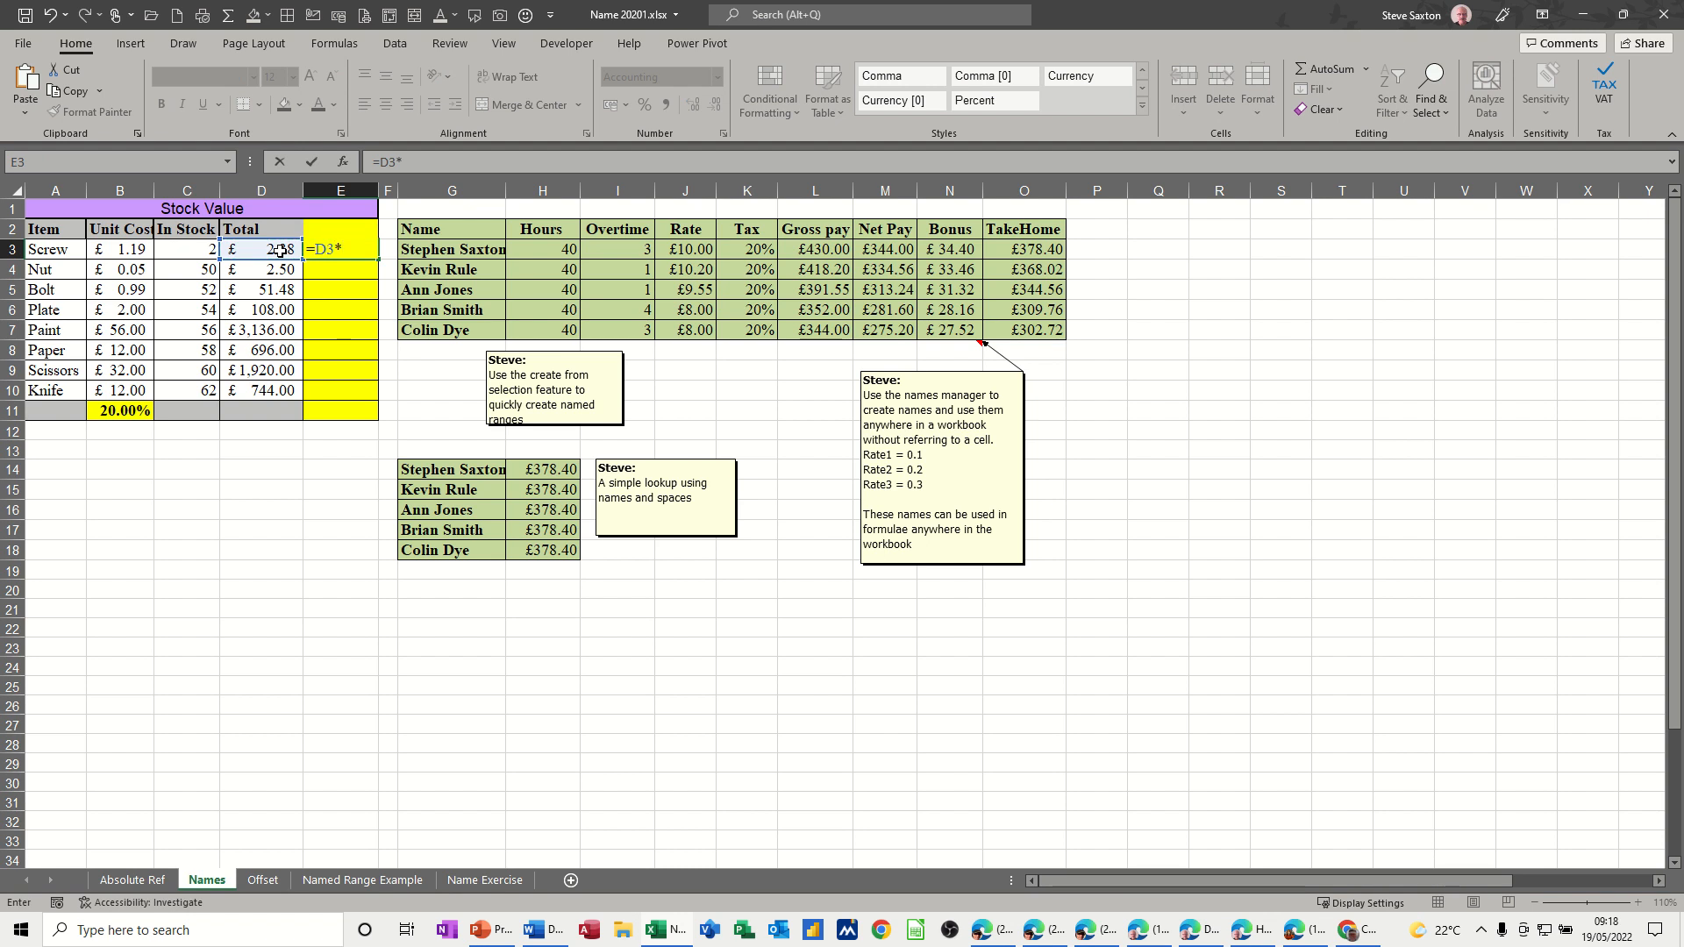
left_click(131, 412)
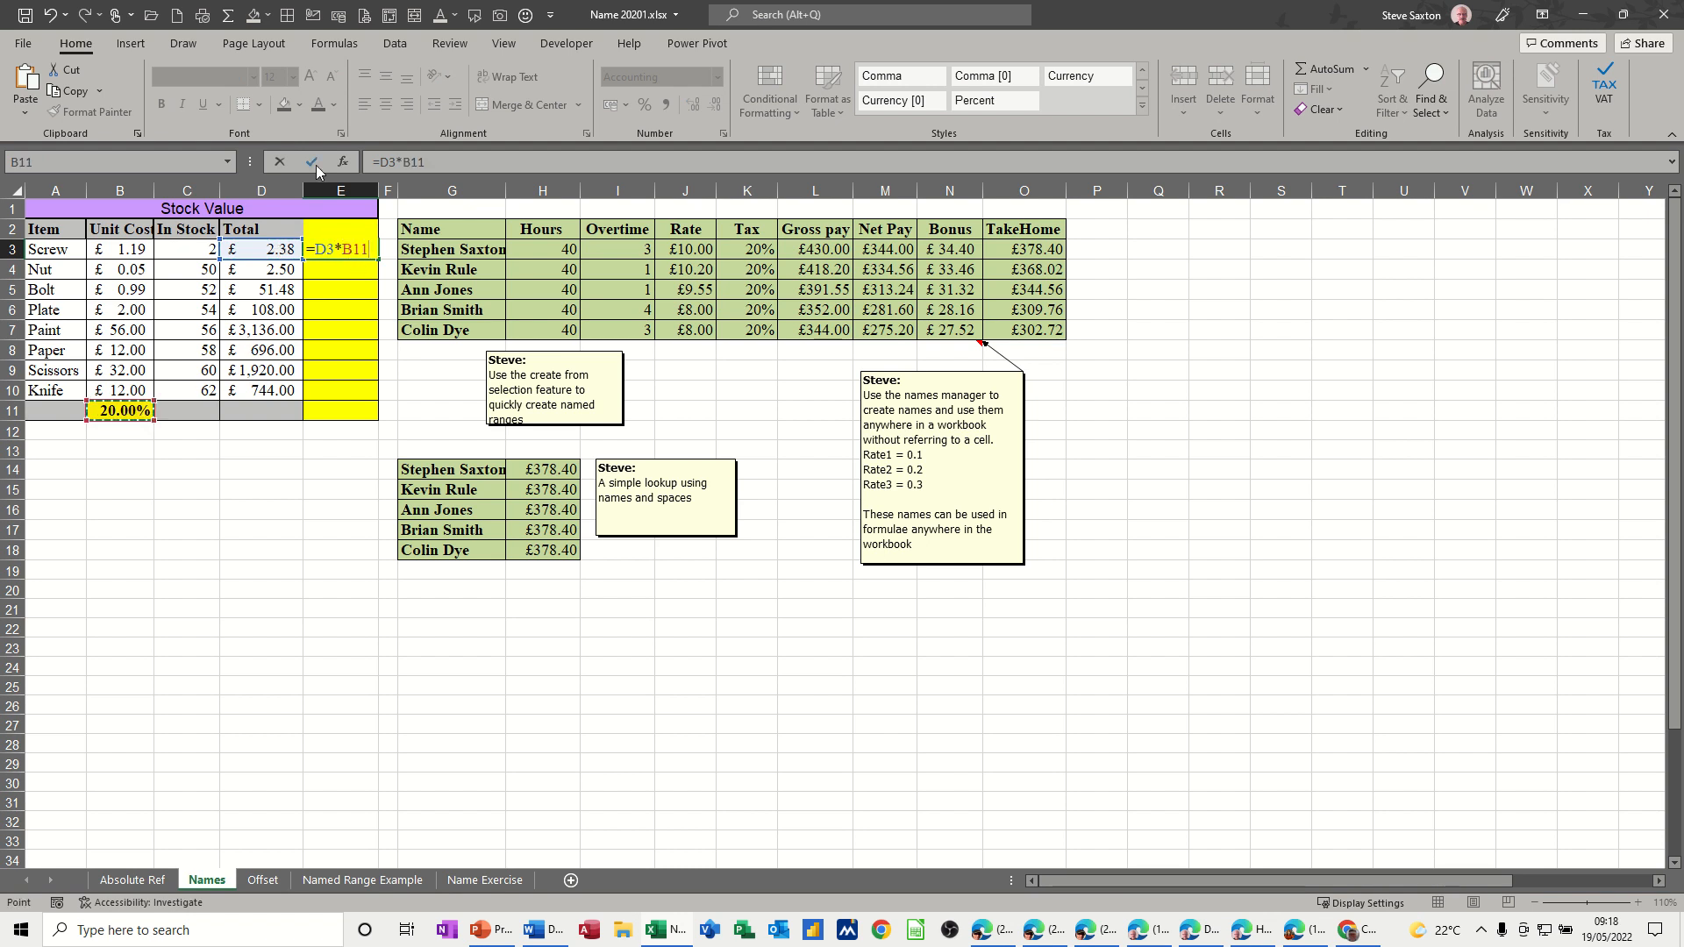
left_click(313, 163)
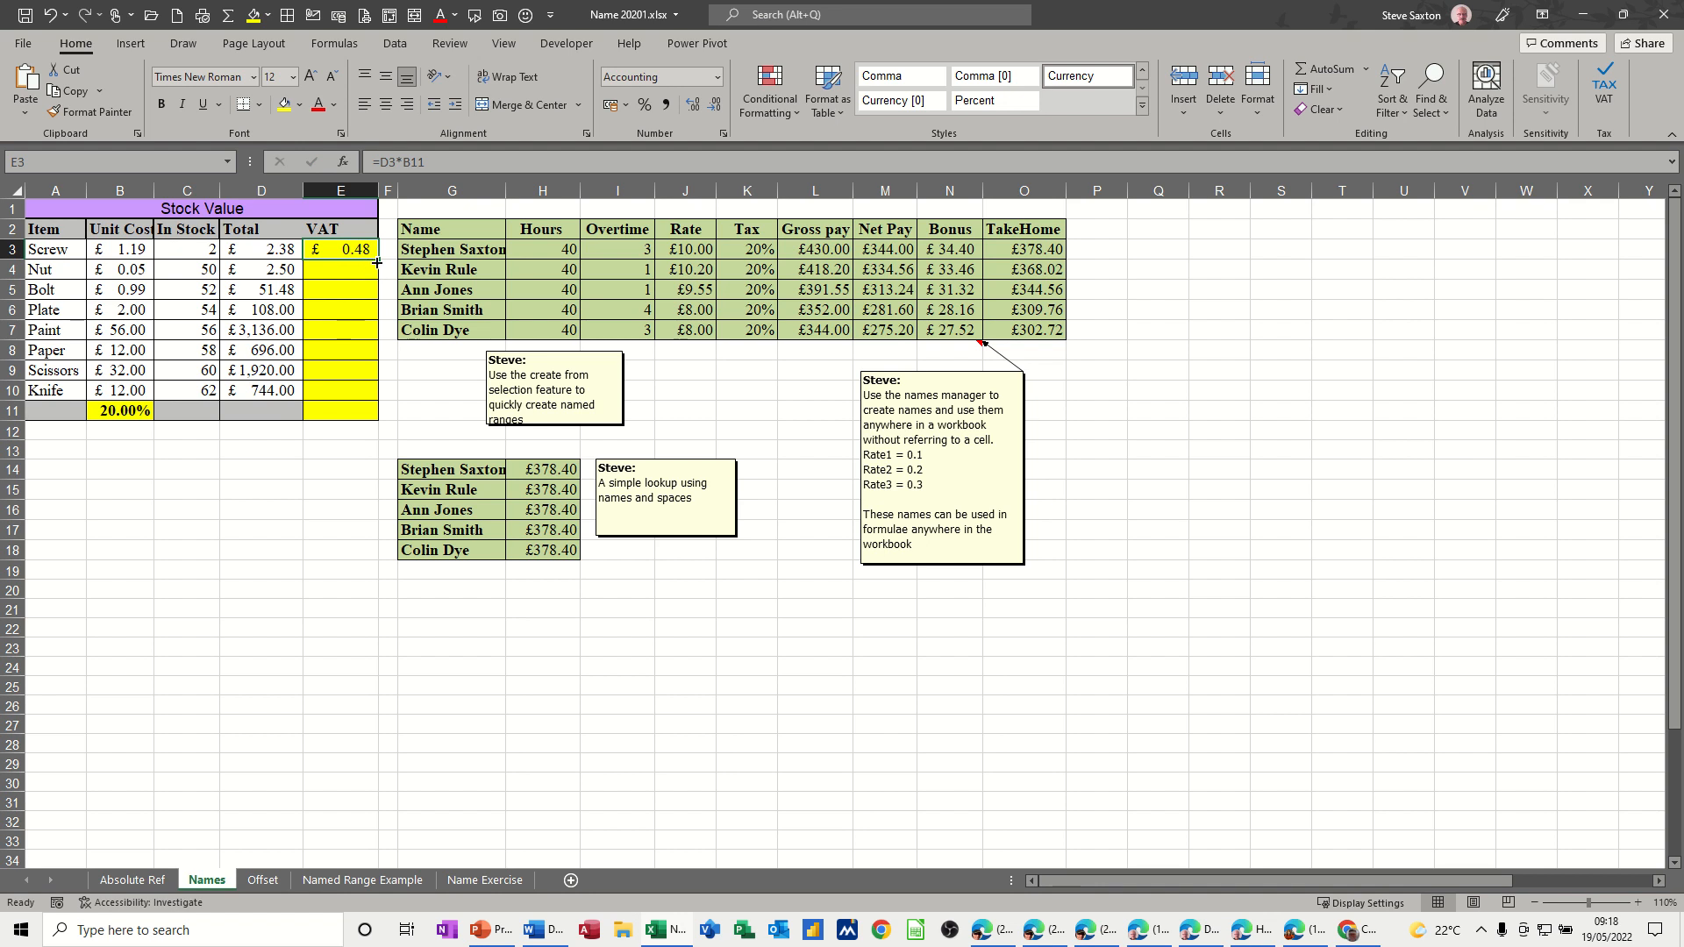
Fill the VAT formula from E3 down to E10 and inspect the copied formulas.
left_click_drag(377, 261, 365, 393)
left_click(350, 267)
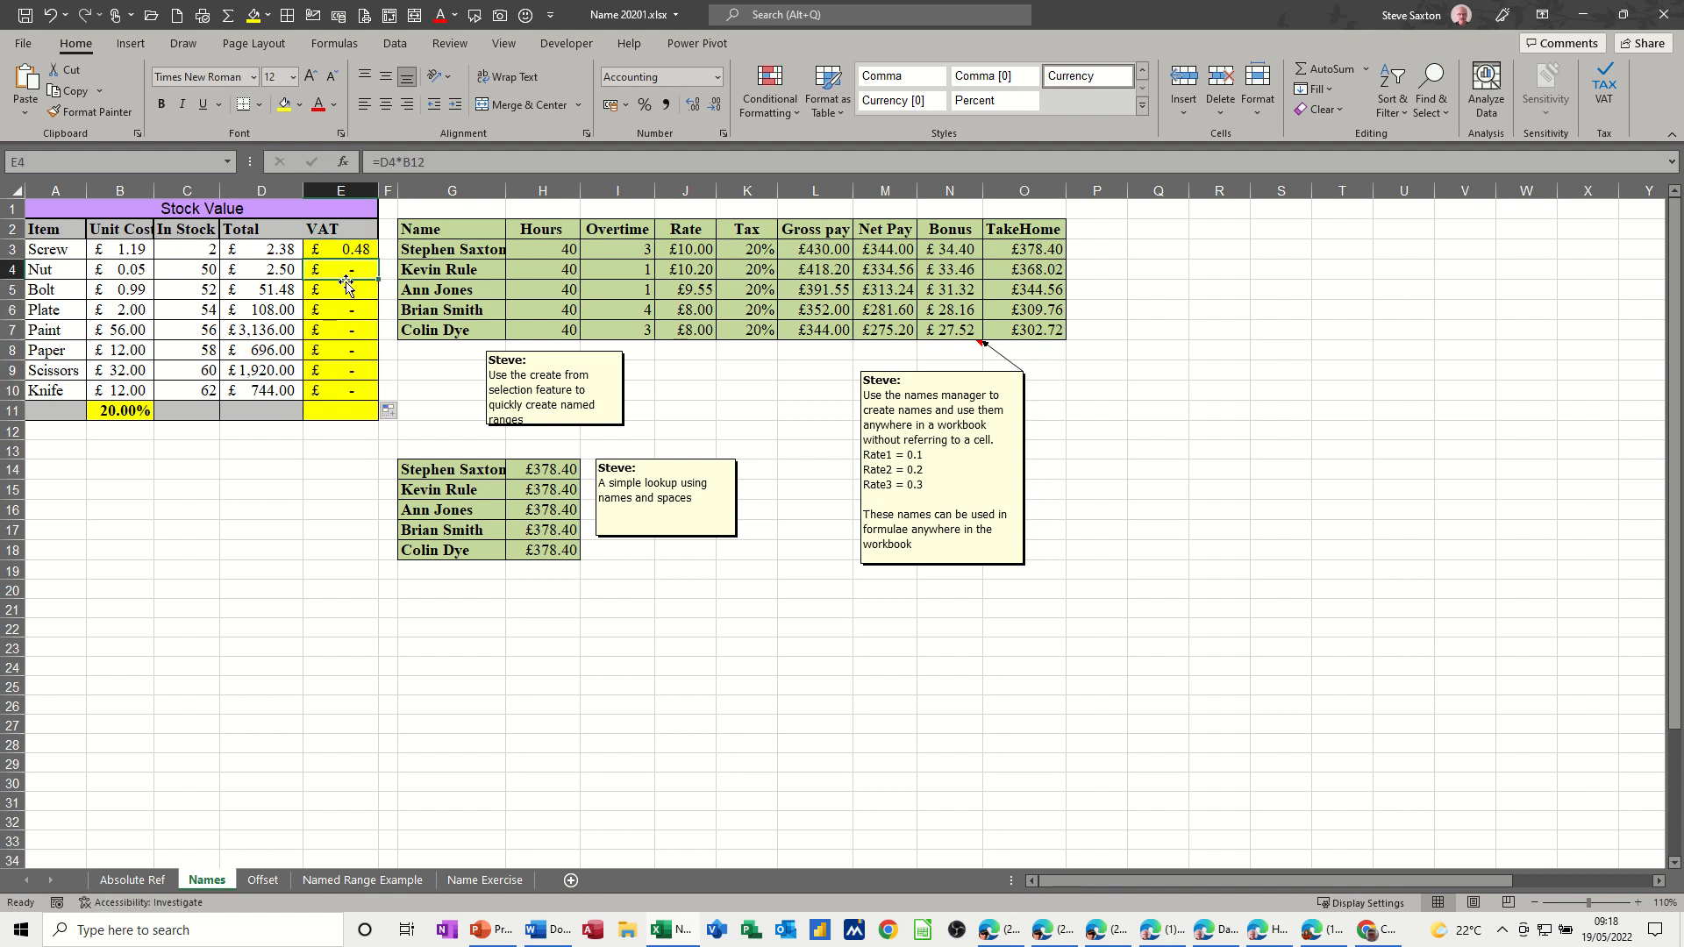
left_click(348, 290)
left_click(345, 316)
left_click(344, 370)
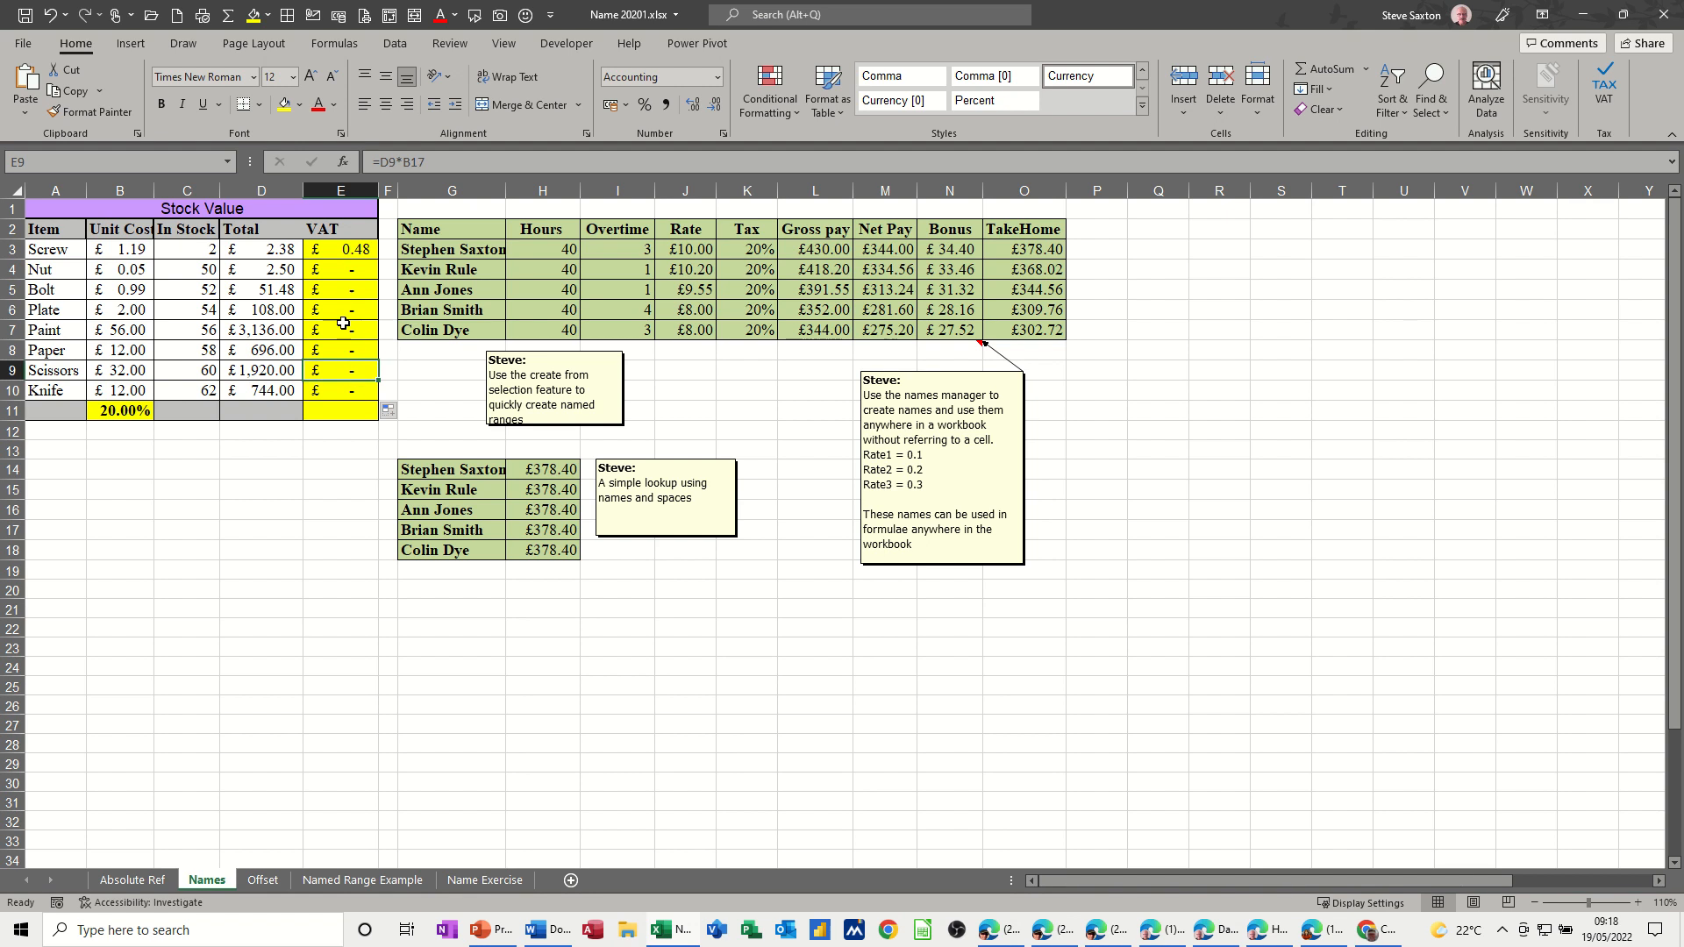
Fill the empty cells B12:B19 with yellow and check them against the VAT formulas in E4 and E5.
left_click_drag(124, 434, 124, 570)
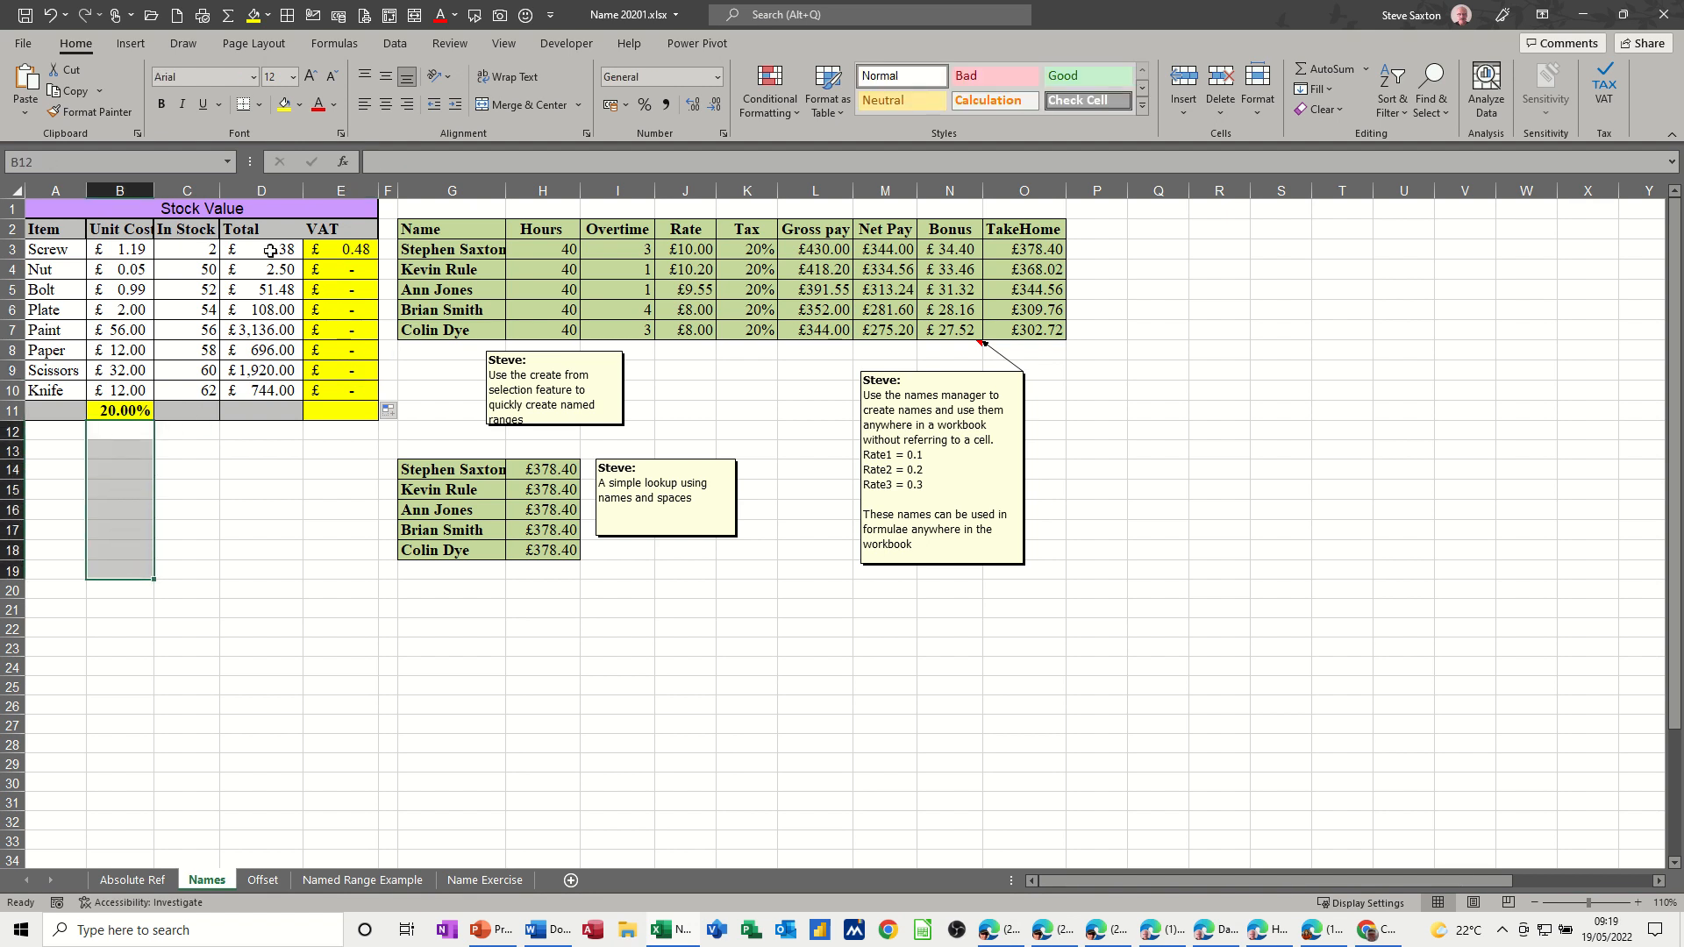
left_click(284, 107)
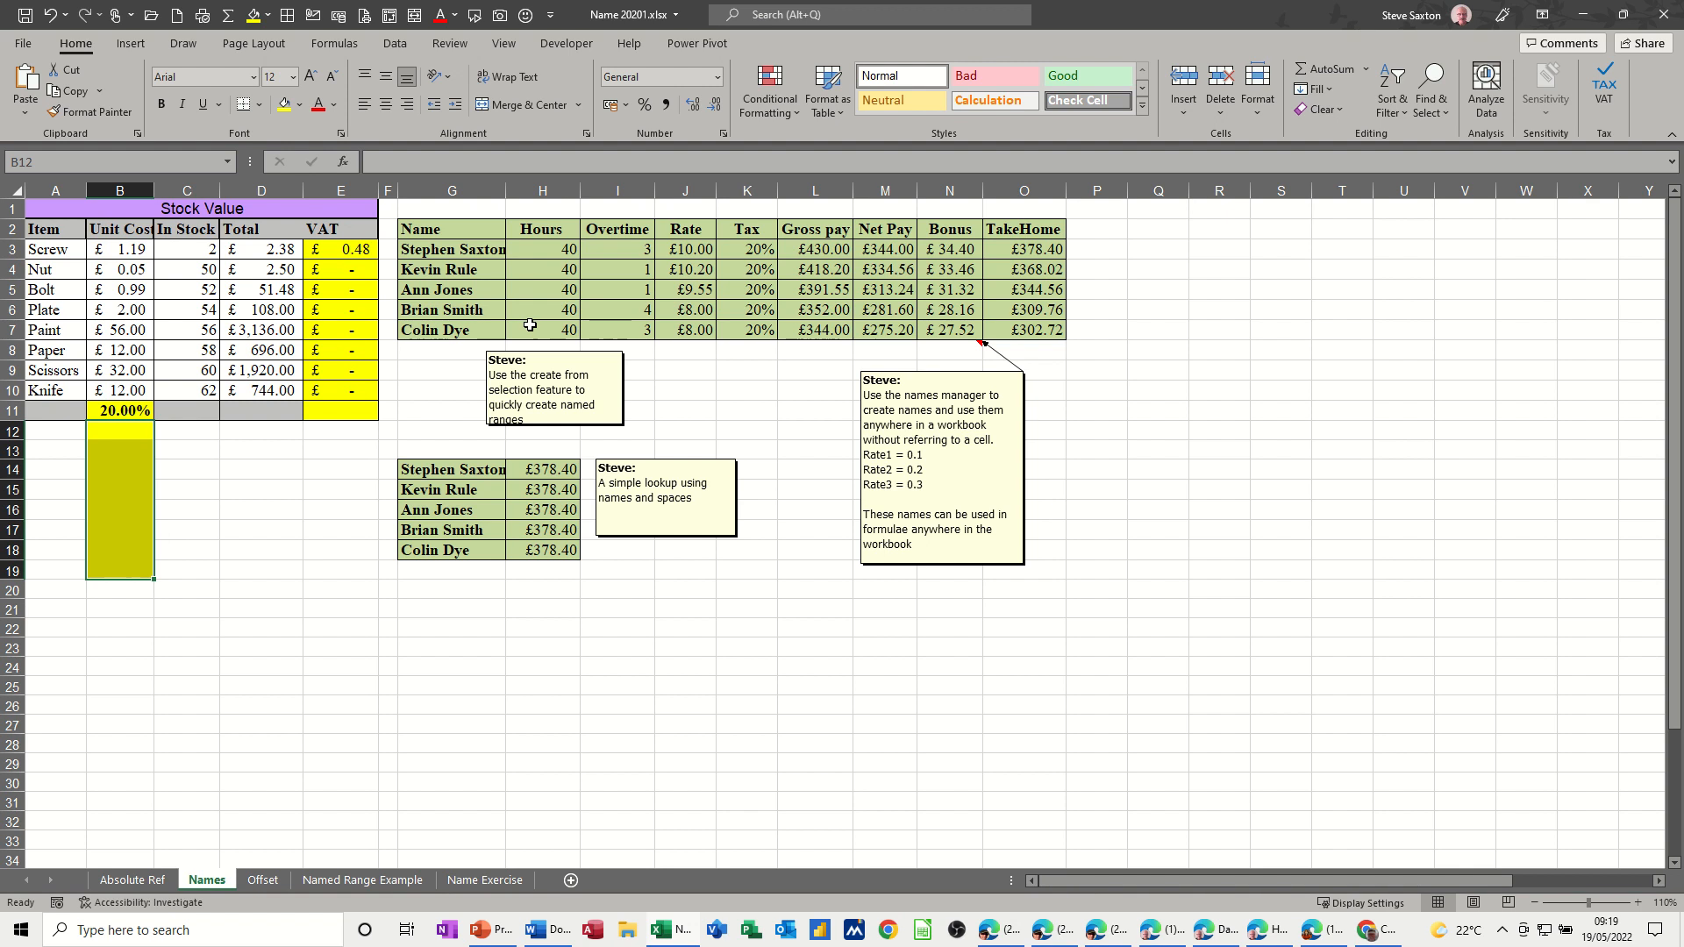
left_click(353, 269)
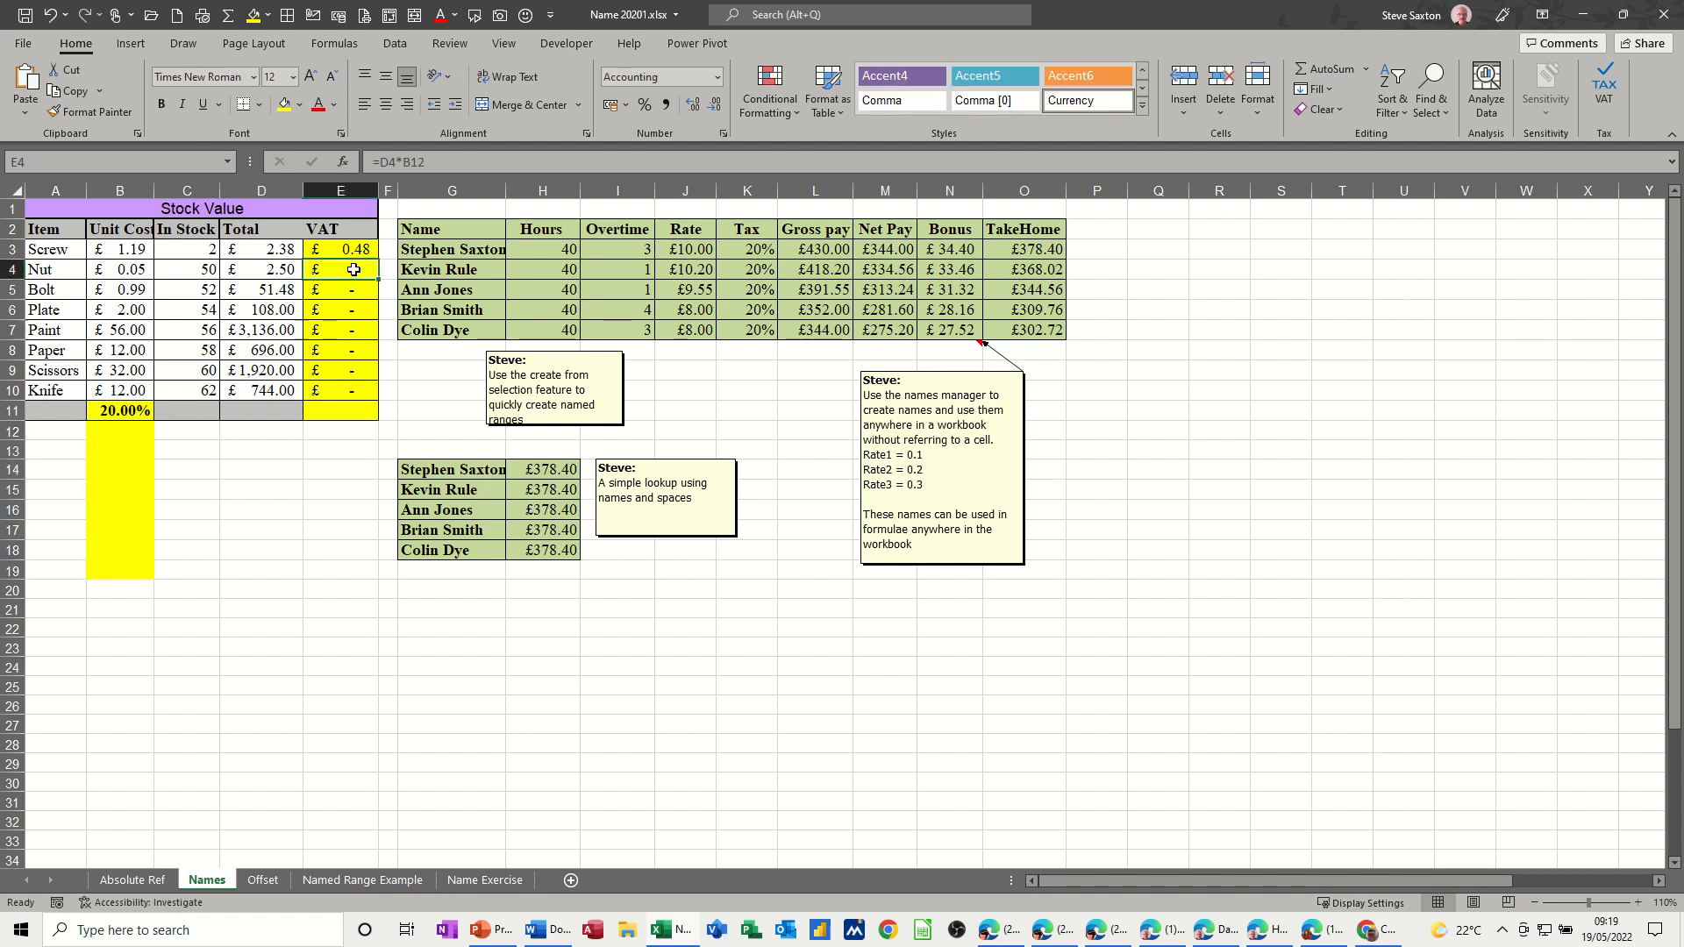
left_click(133, 430)
left_click(345, 292)
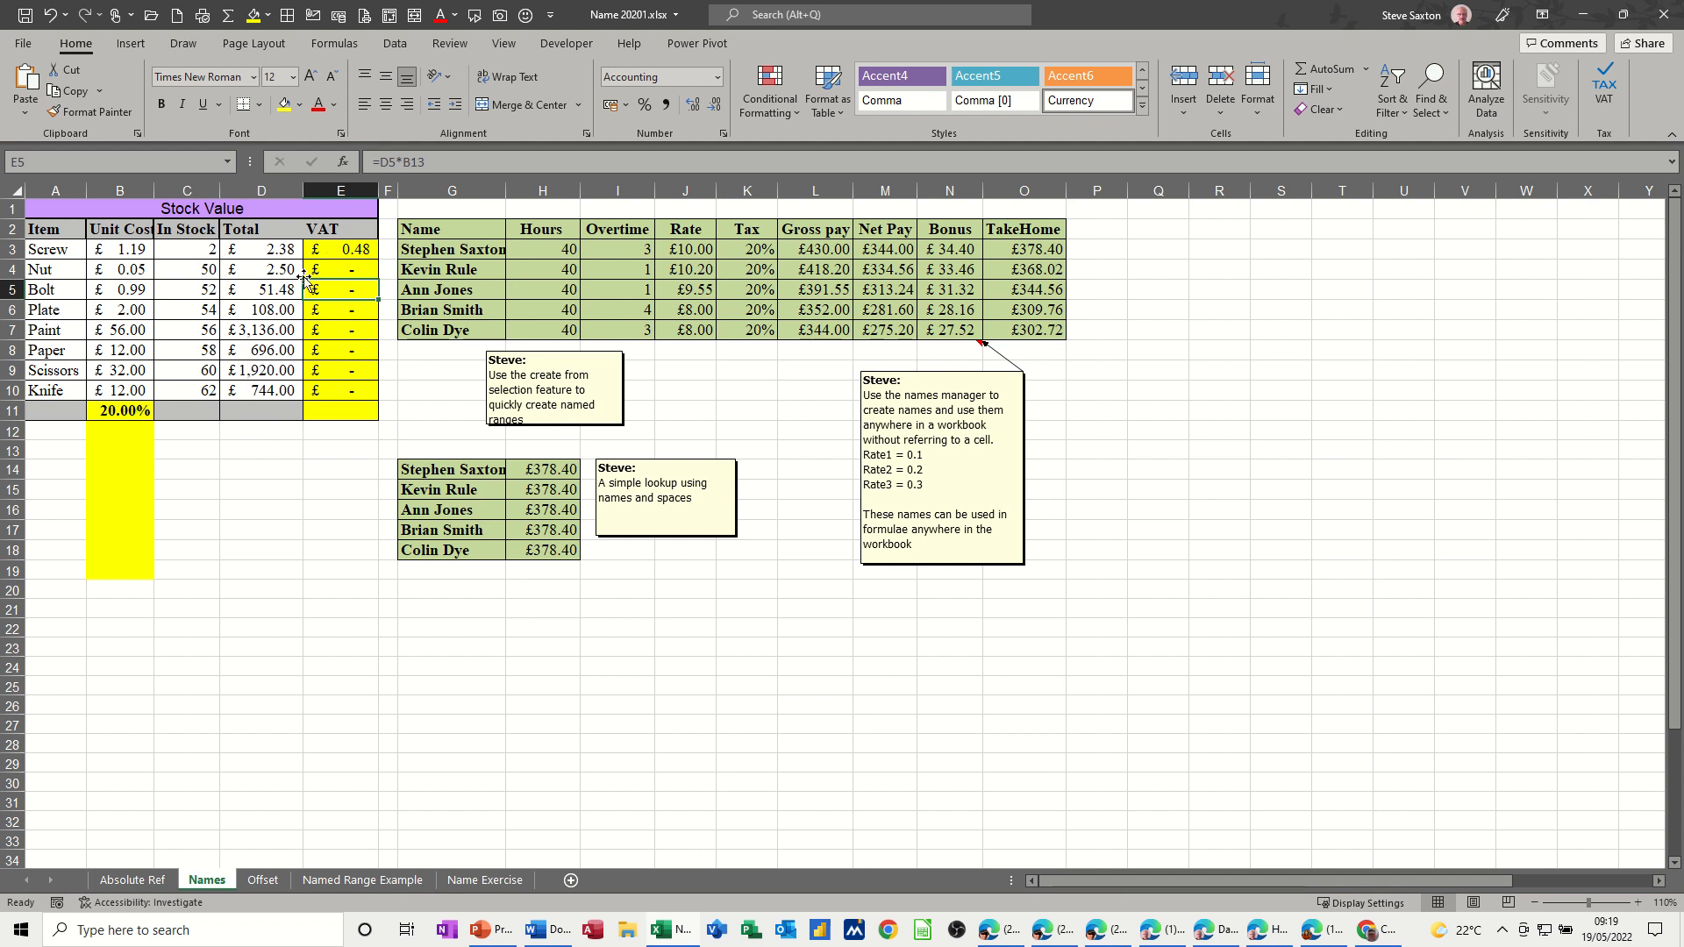
Change the VAT formula in E3 to =D3*$B$11, copy it down to E10 and check the copies.
left_click(333, 249)
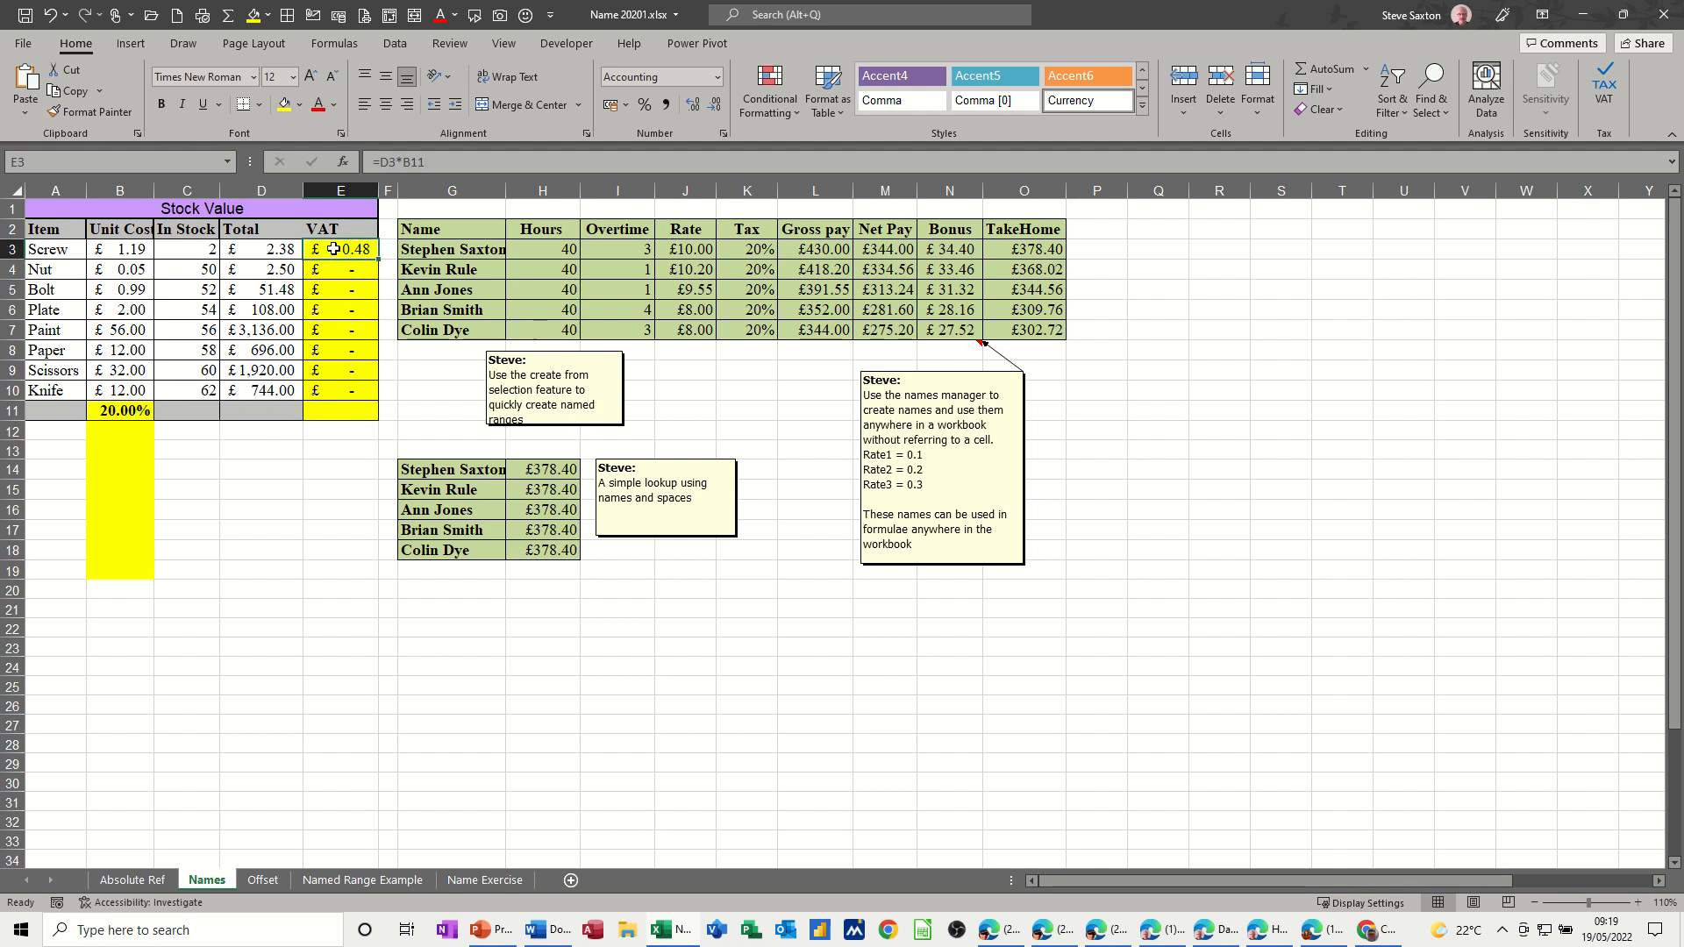
left_click(409, 161)
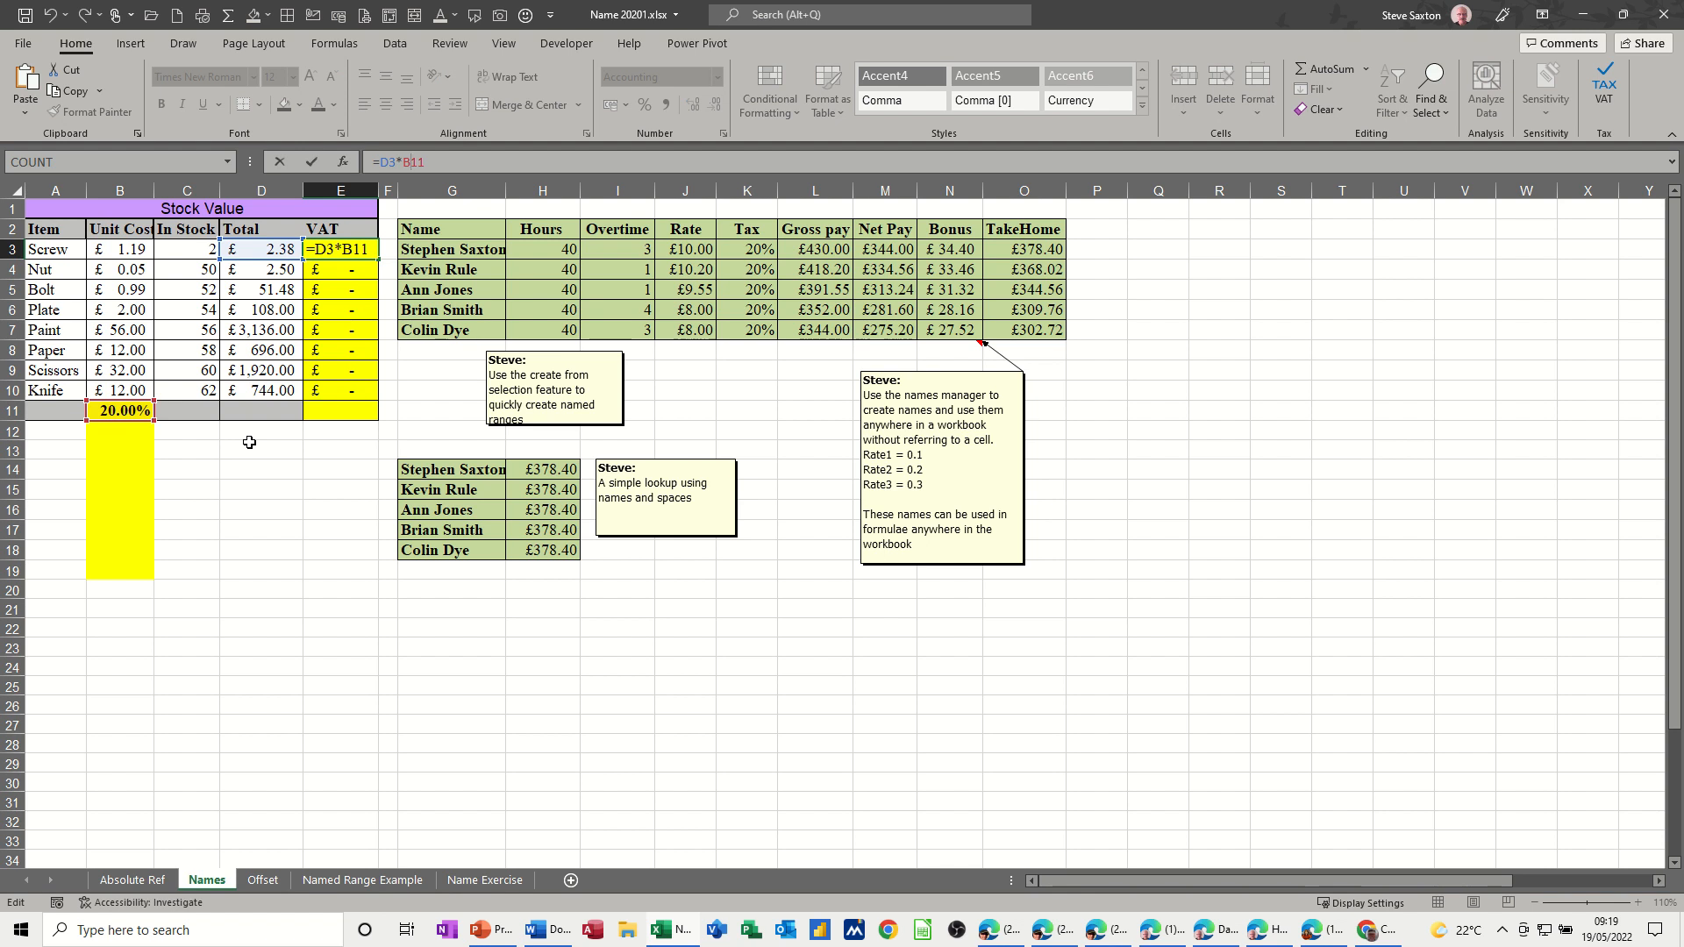
key("F4")
left_click(312, 161)
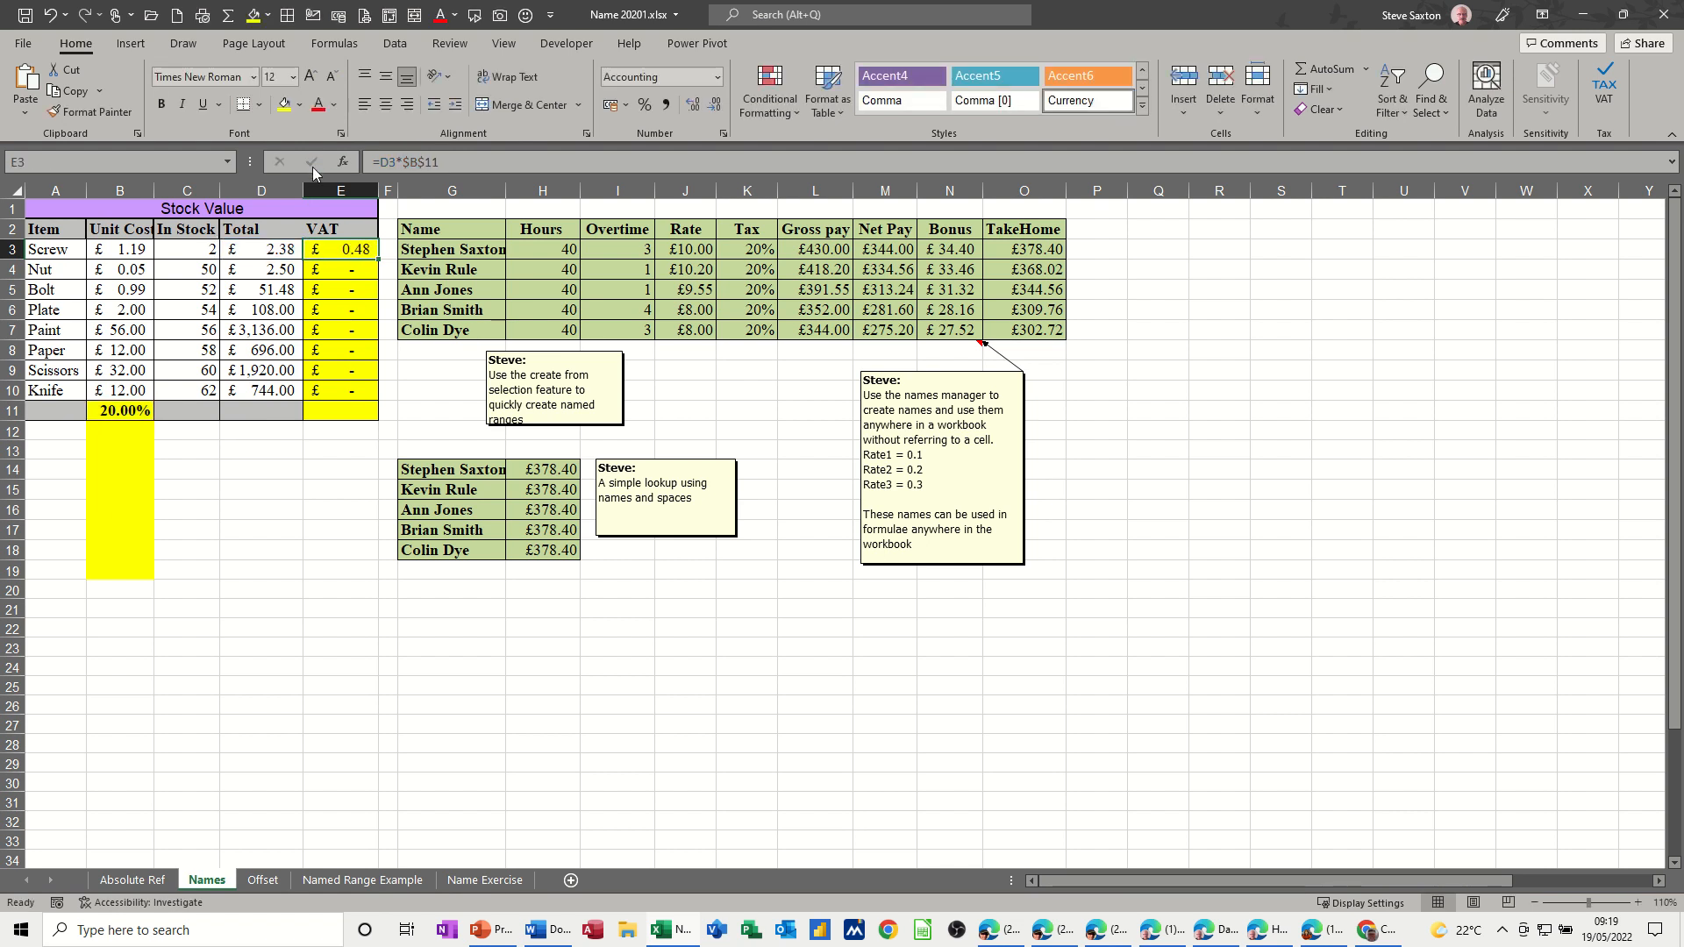
double_click(375, 261)
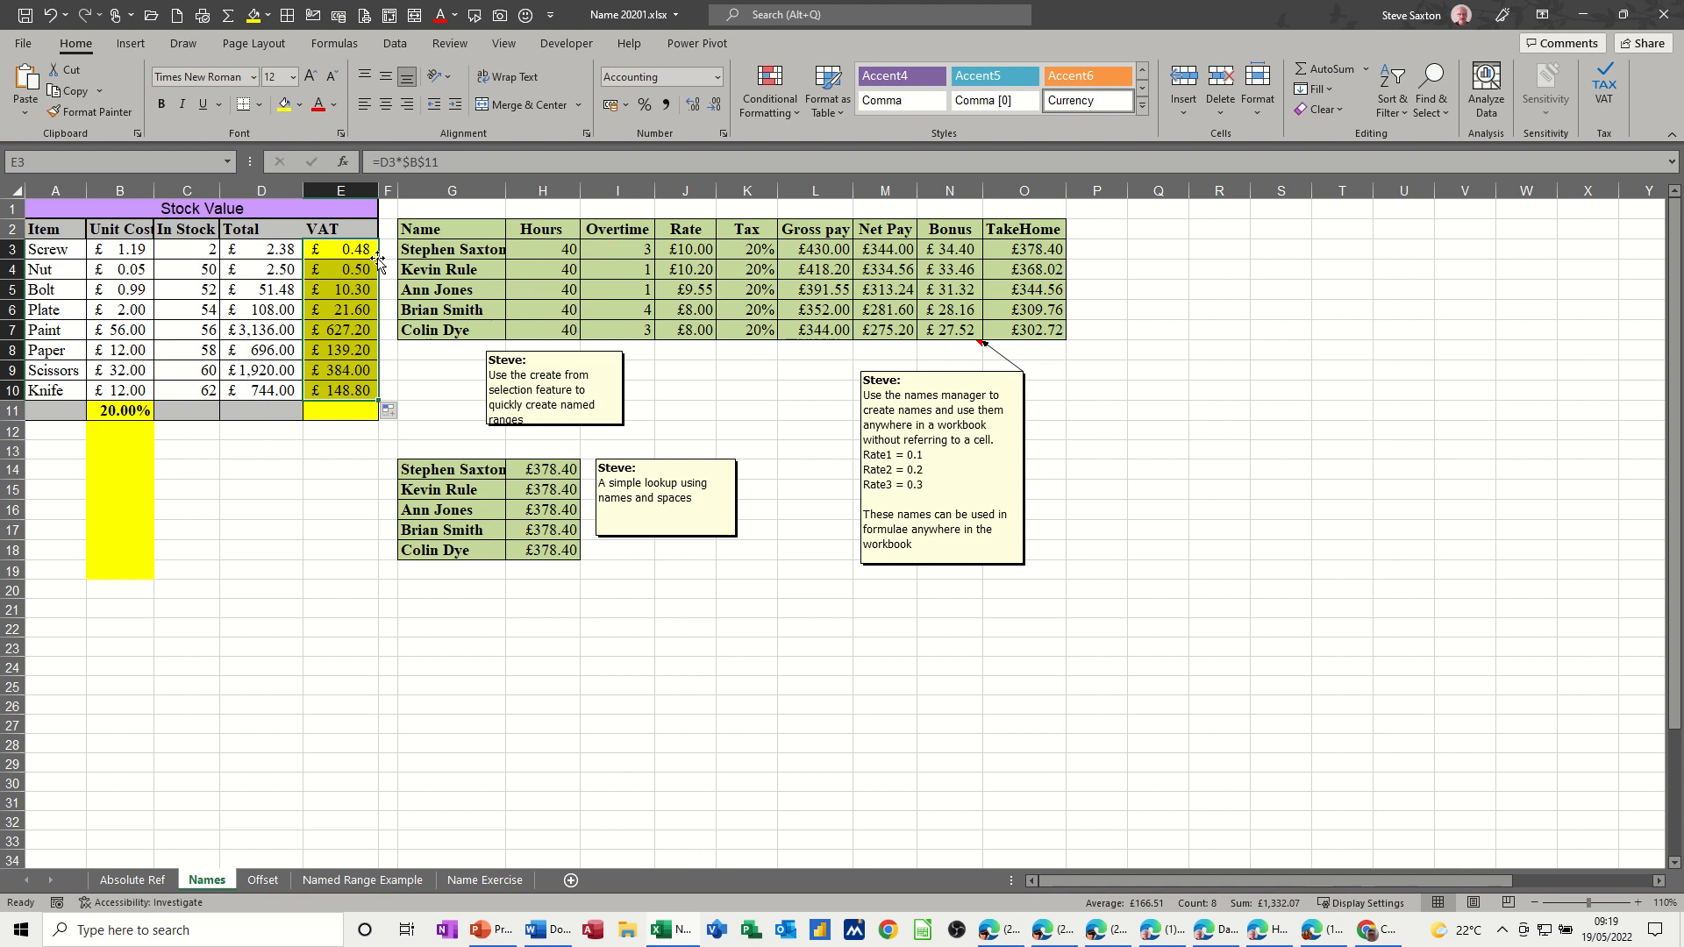
left_click(335, 271)
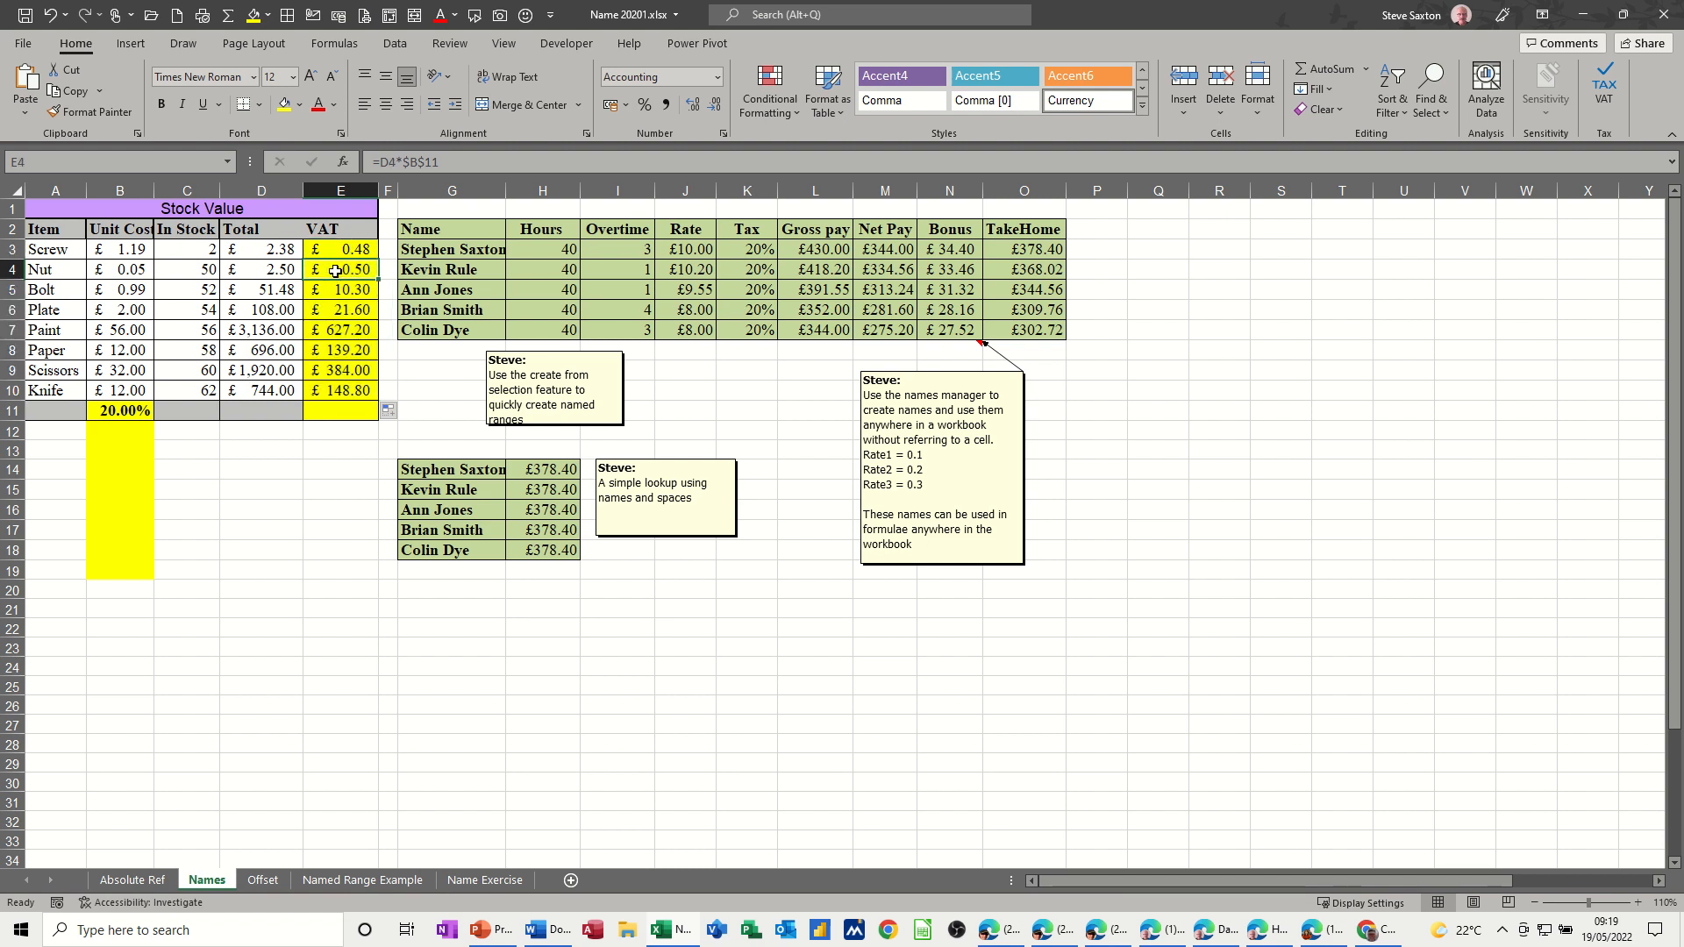
left_click(337, 290)
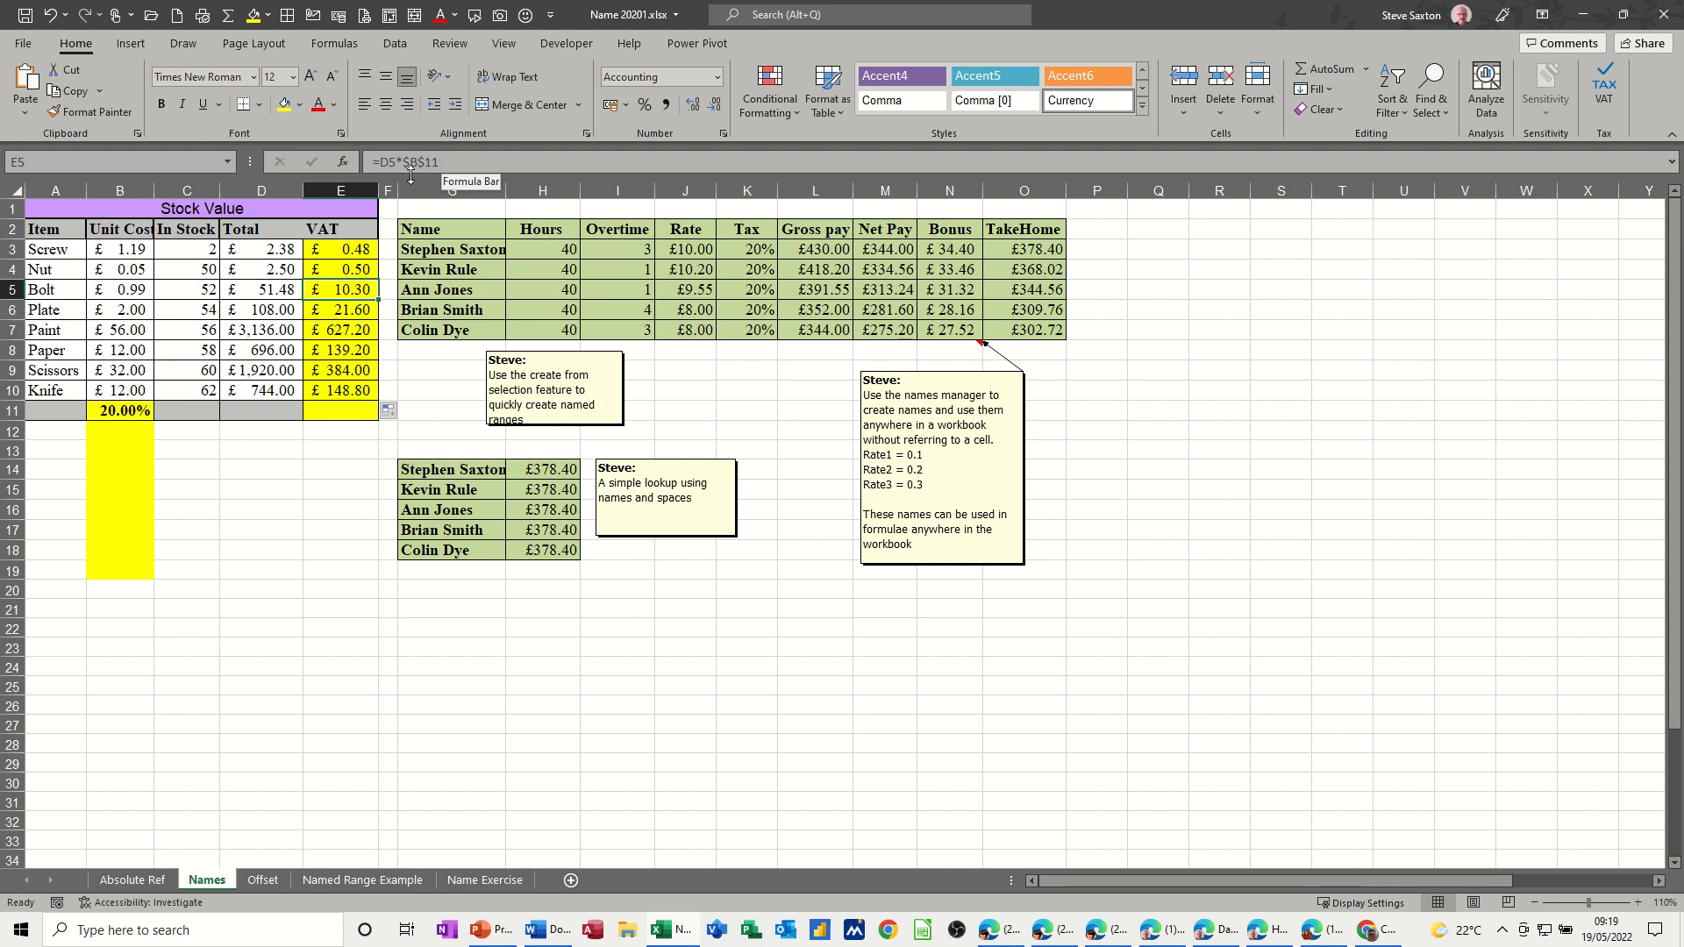
left_click(346, 311)
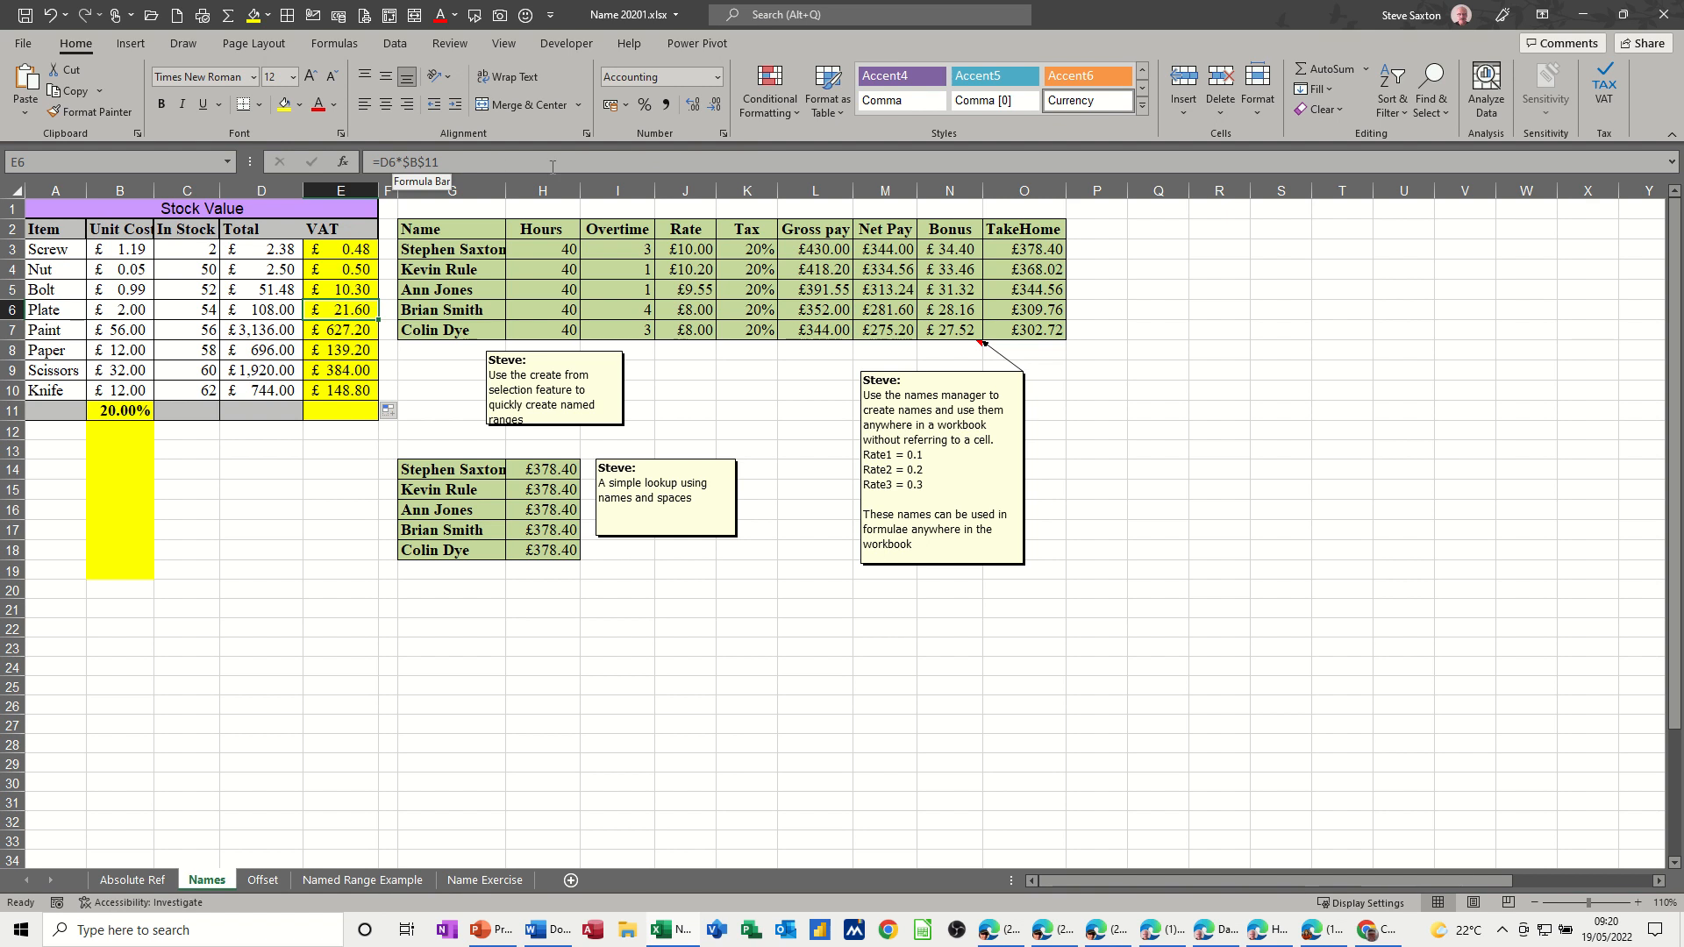
Clear the copied VAT formulas from E4:E10.
left_click(356, 251)
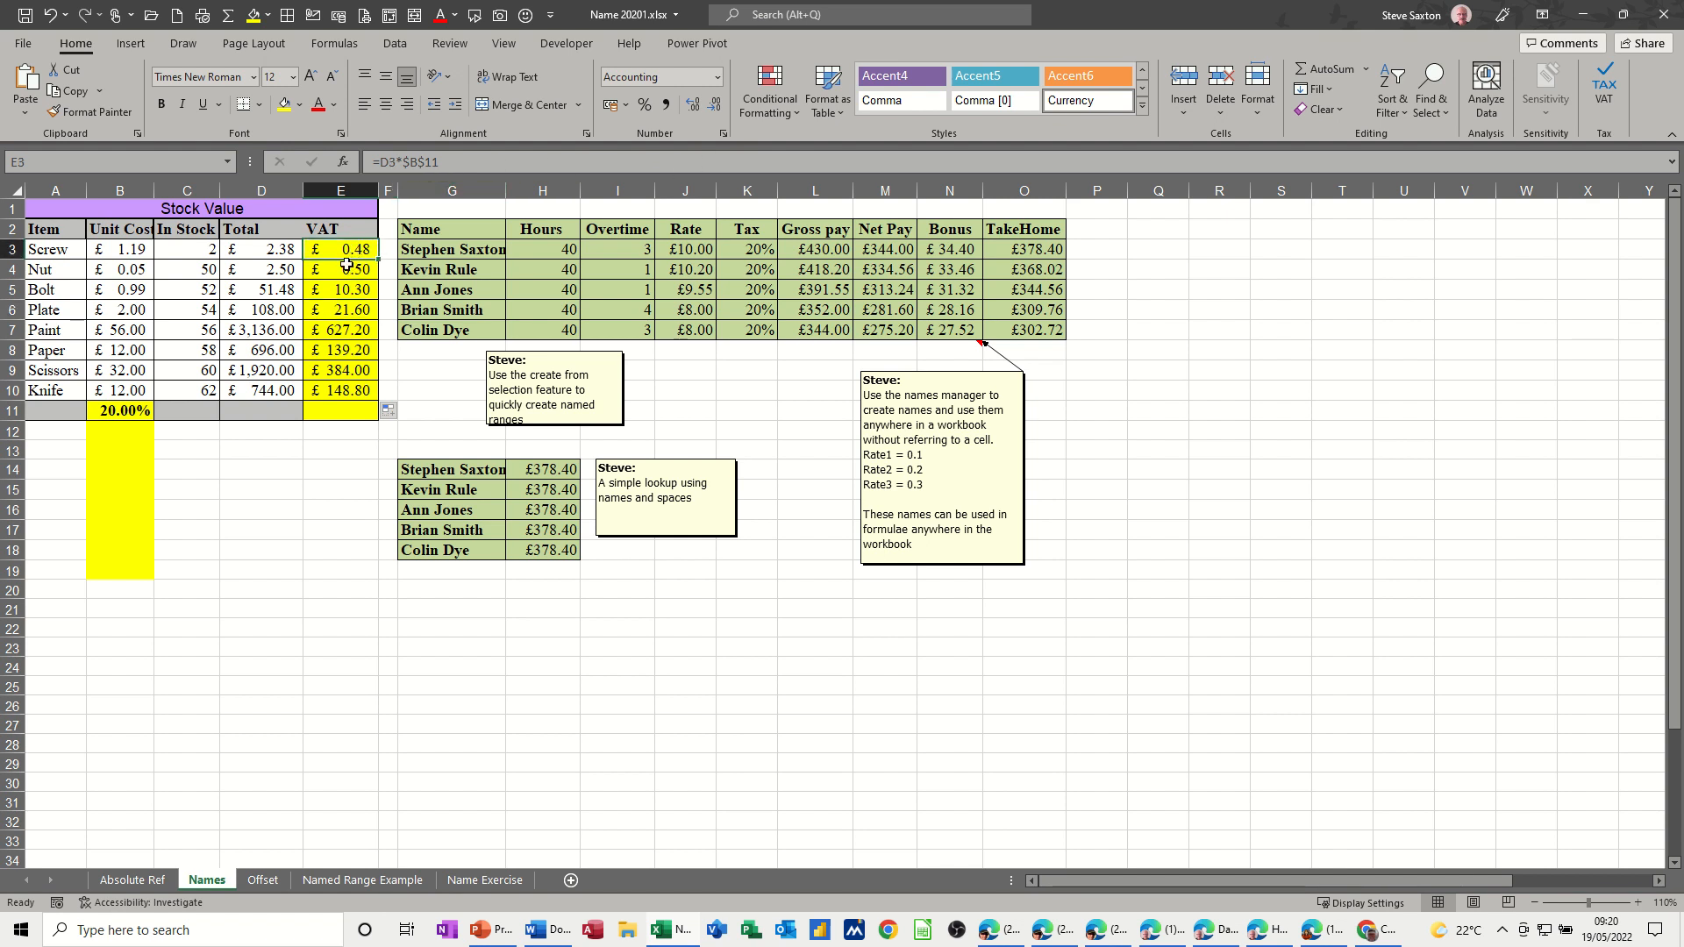
left_click(347, 268)
left_click_drag(346, 268, 344, 390)
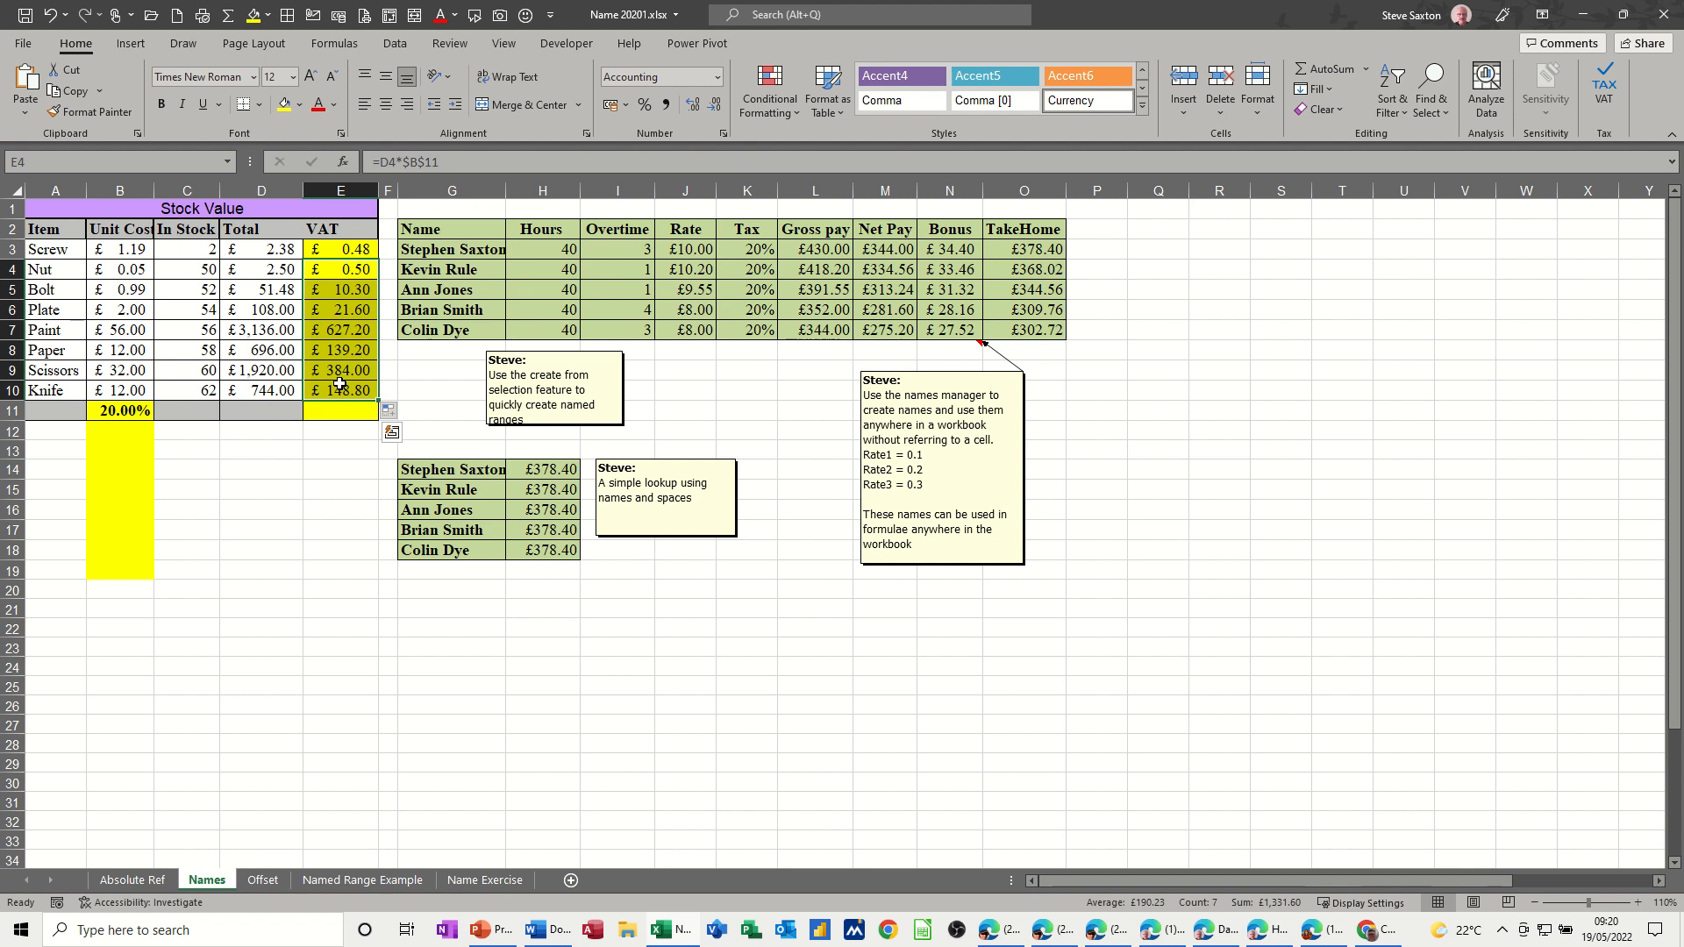
key("Delete")
Make the VAT rate reference in E3 relative again so the formula is =D3*B11.
left_click(343, 248)
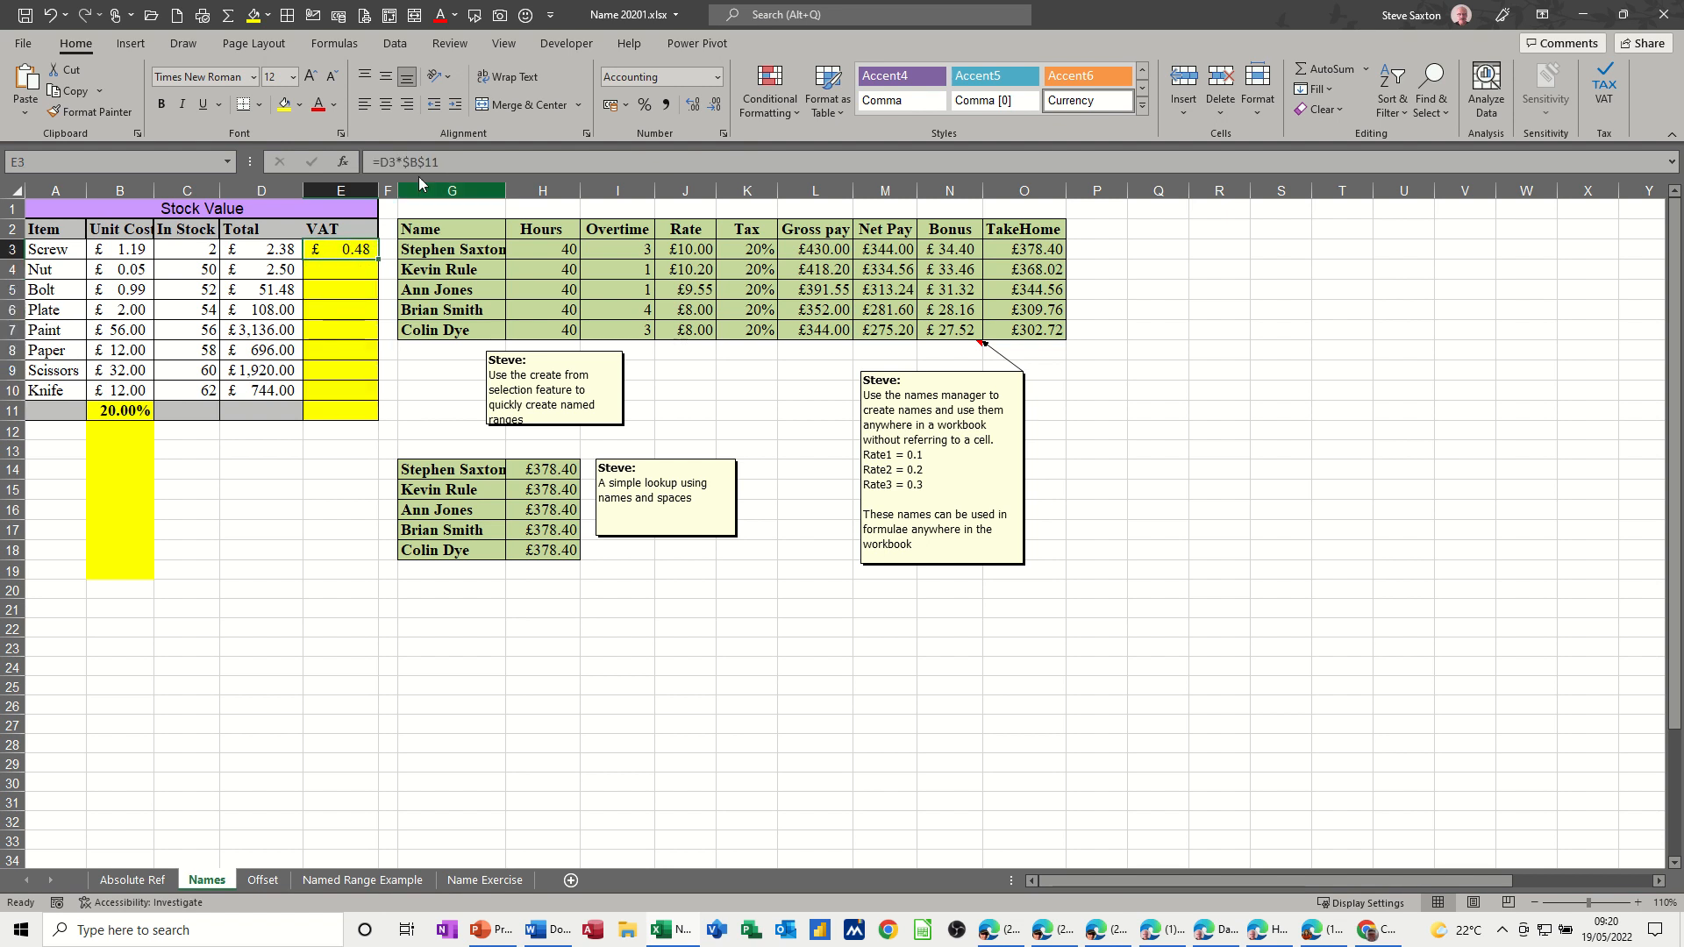
left_click(424, 162)
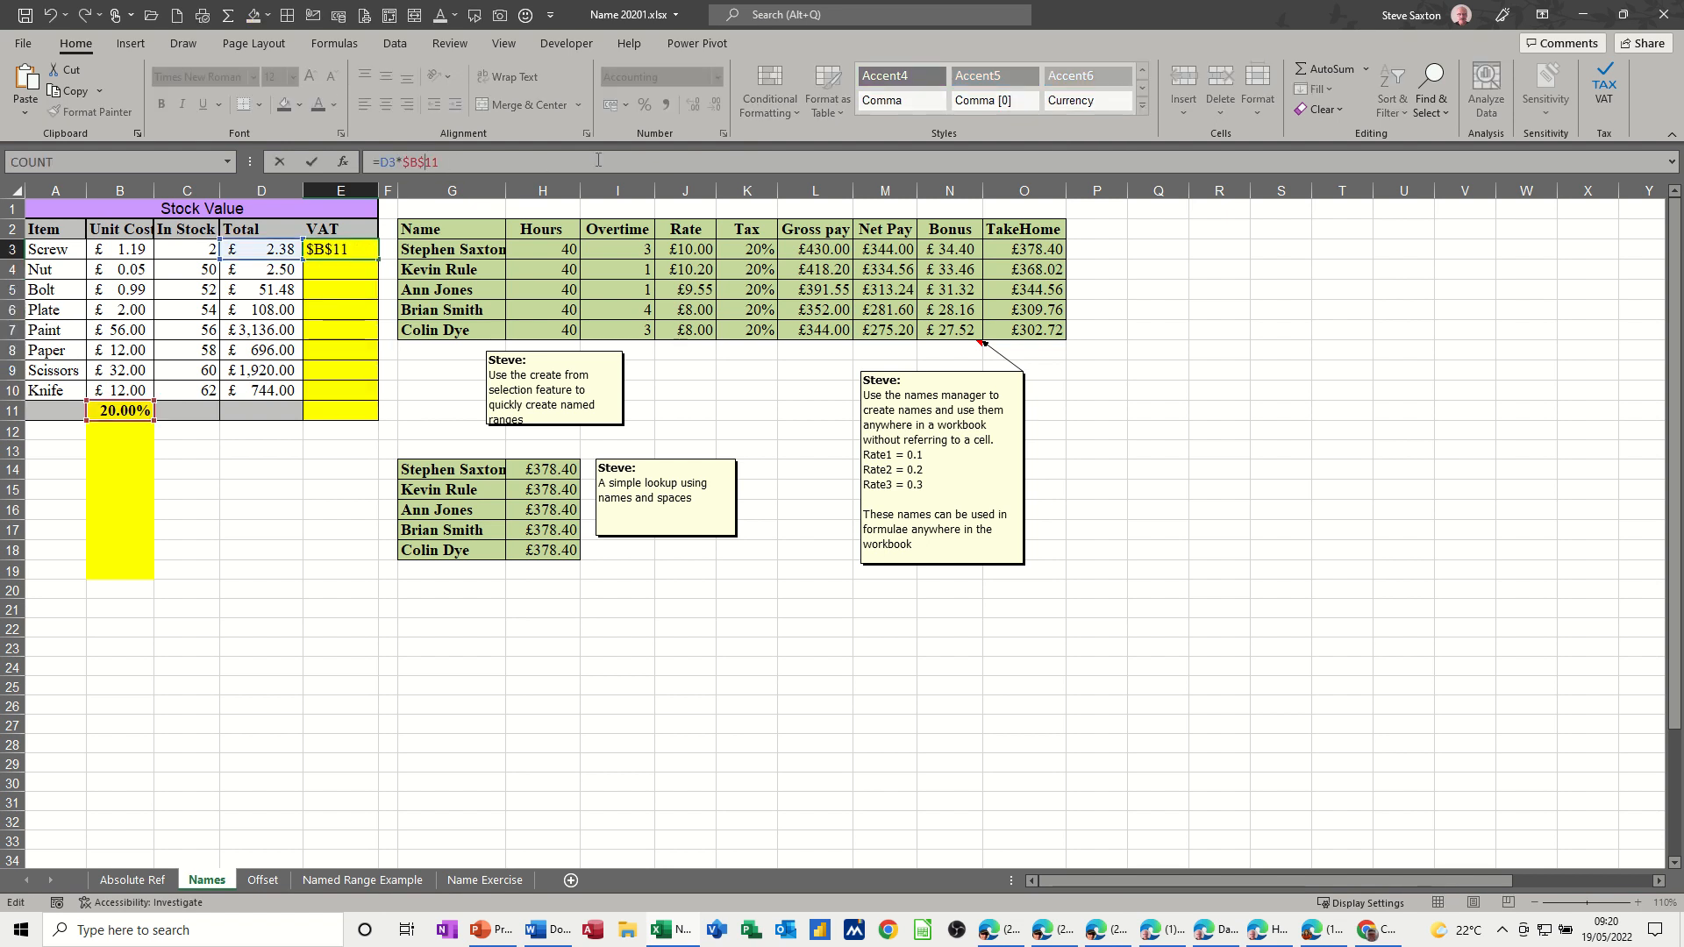
key("F4")
key("F4")
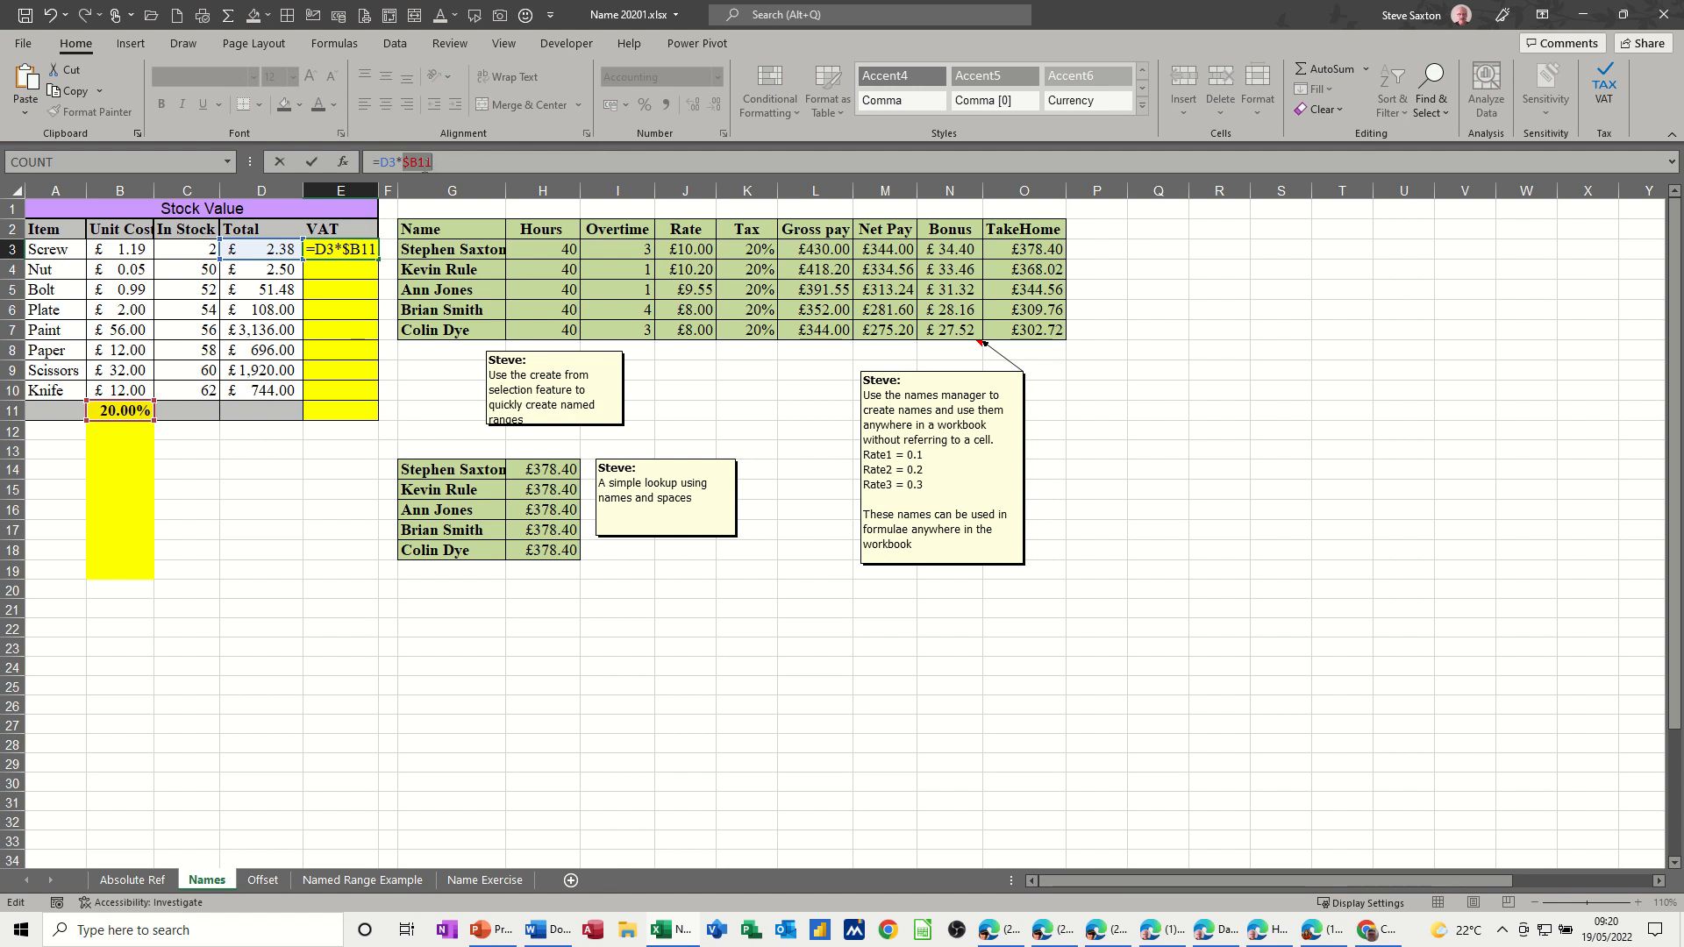
key("F4")
left_click(310, 164)
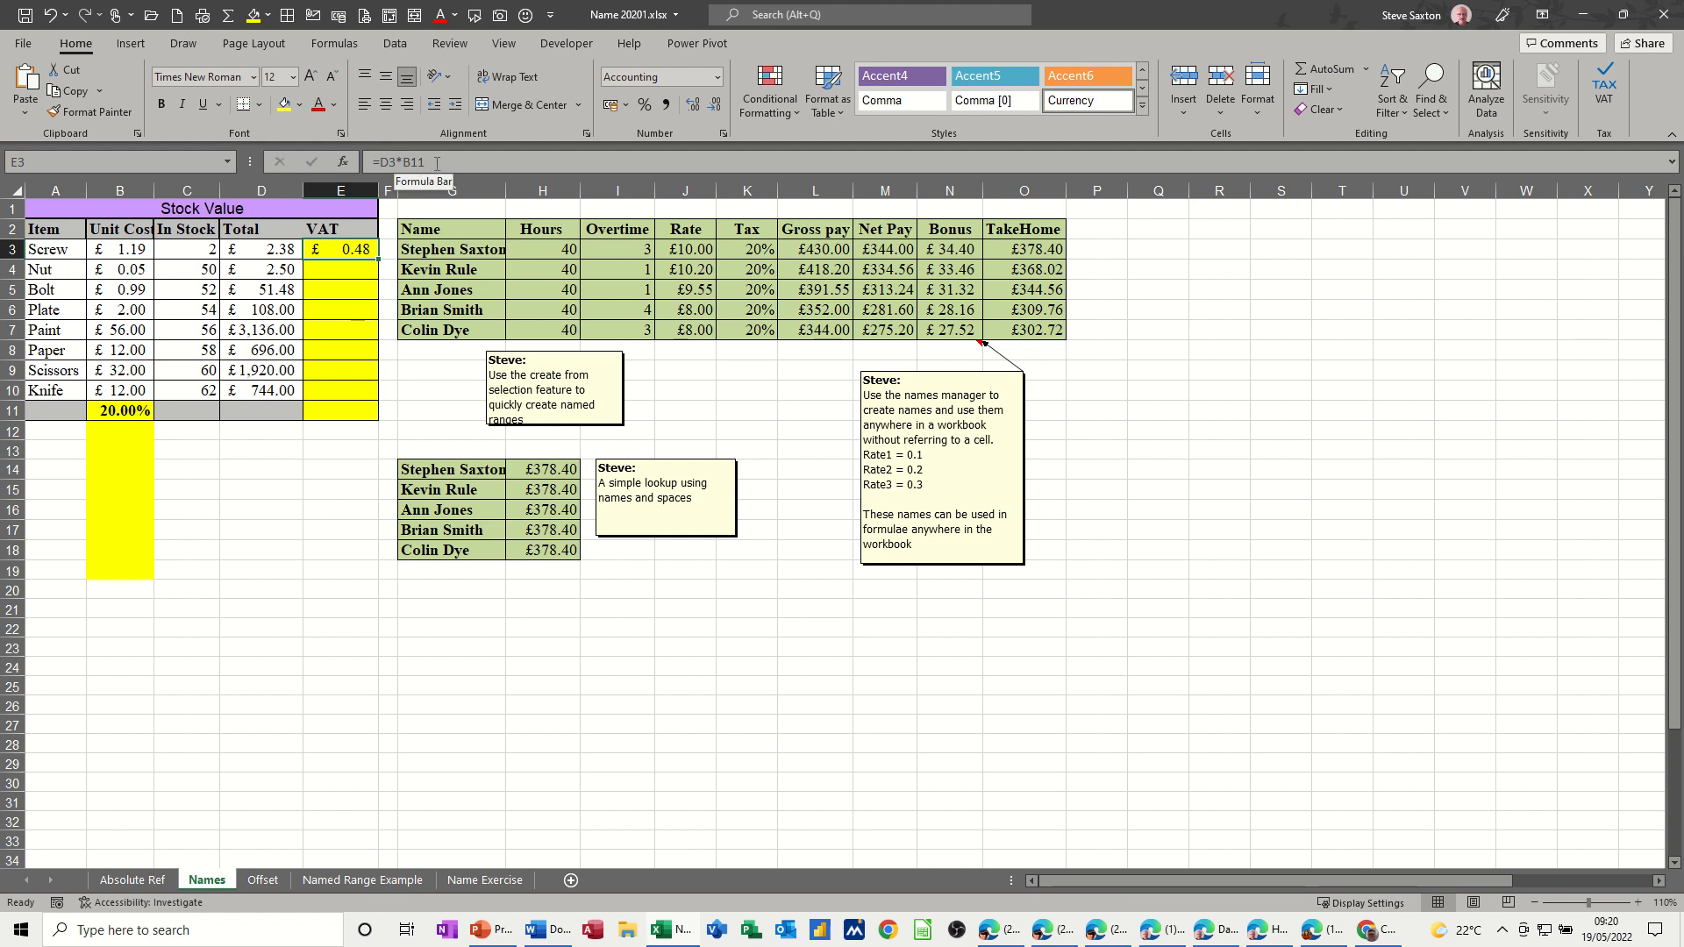
Remove the whole VAT formula from E3, leaving the cell empty.
left_click(436, 163)
key("BackSpace")
key("BackSpace")
key("BackSpace")
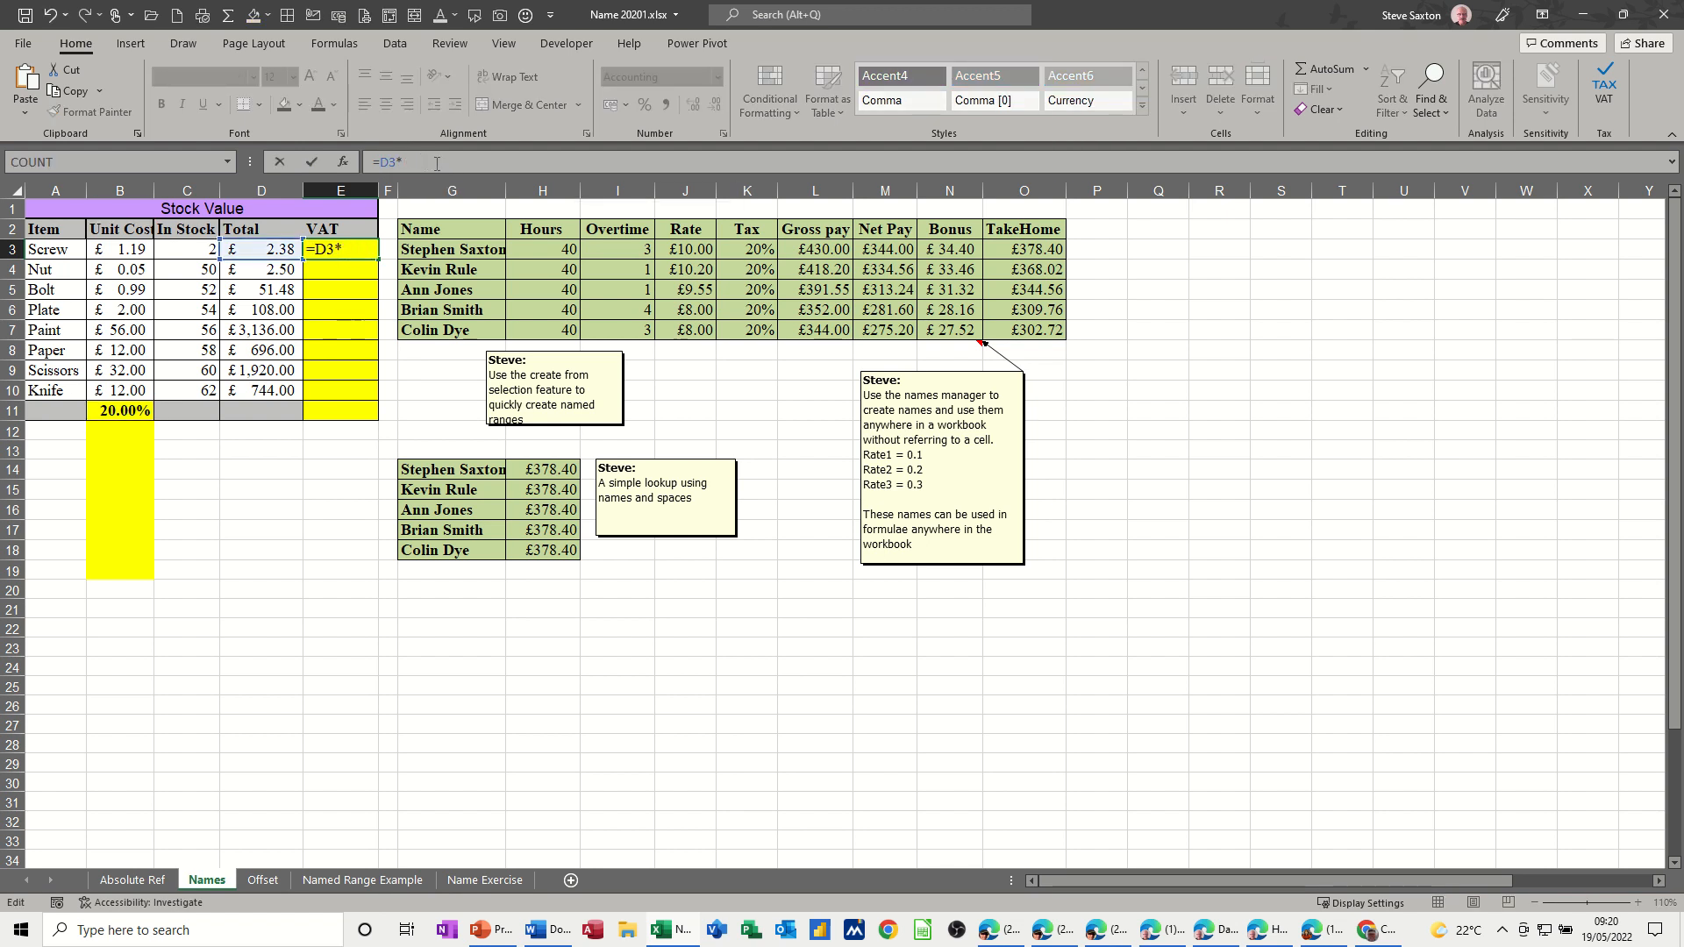
key("BackSpace")
key("BackSpace")
key("BackSpace")
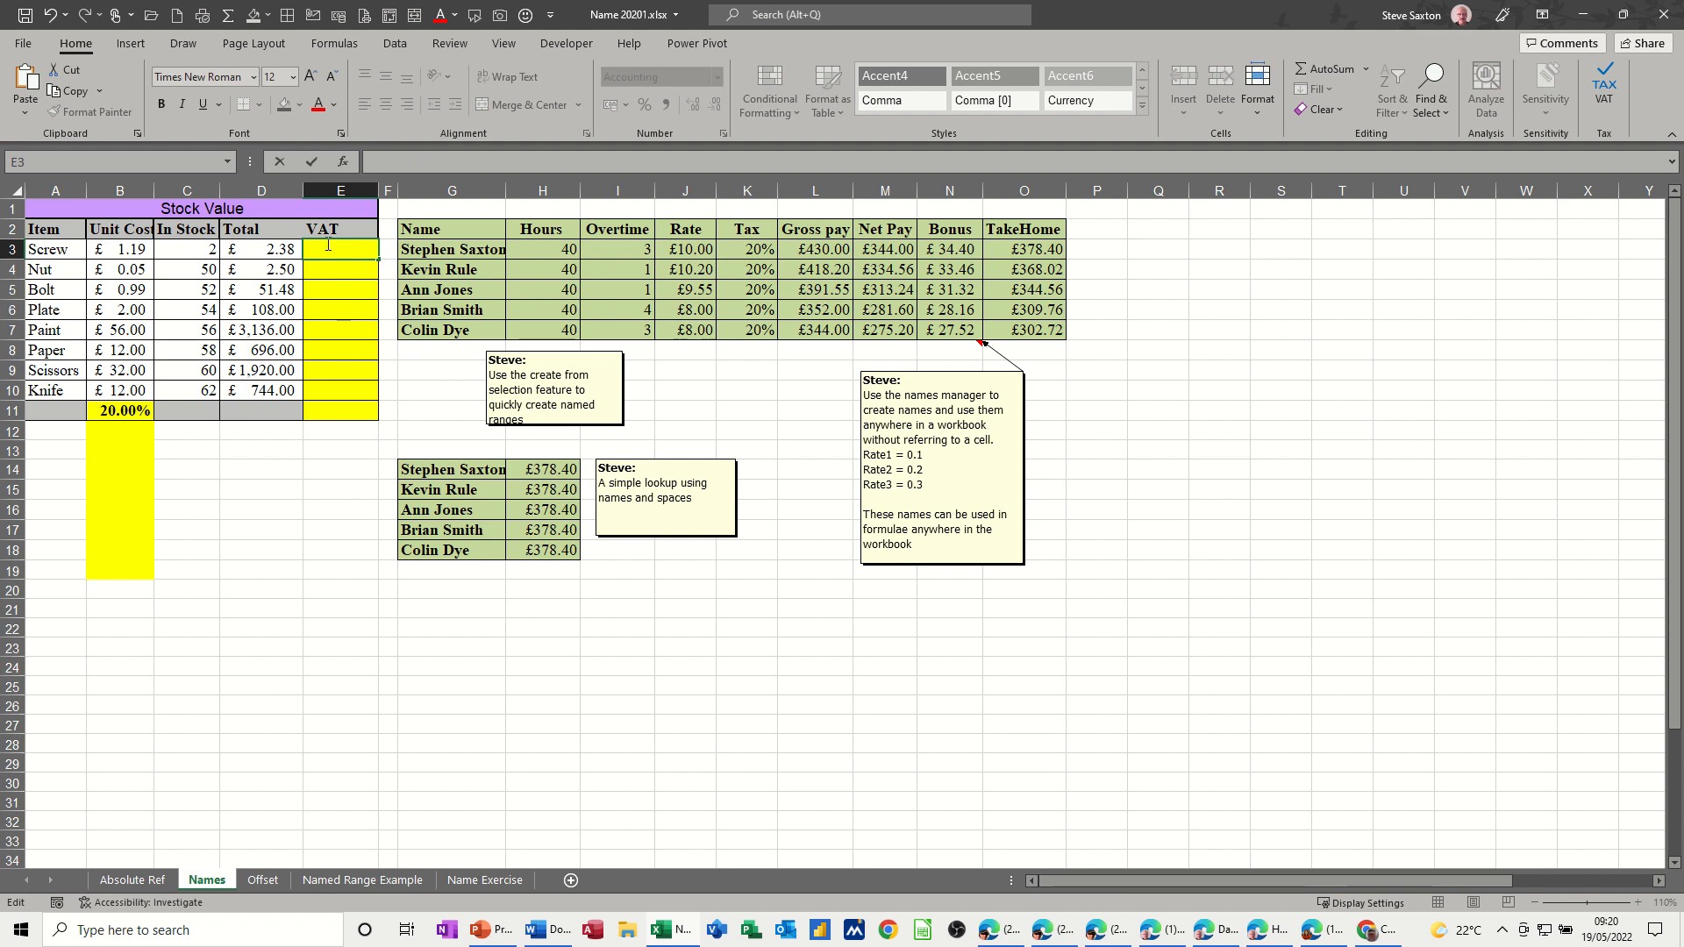
left_click(323, 282)
left_click(331, 252)
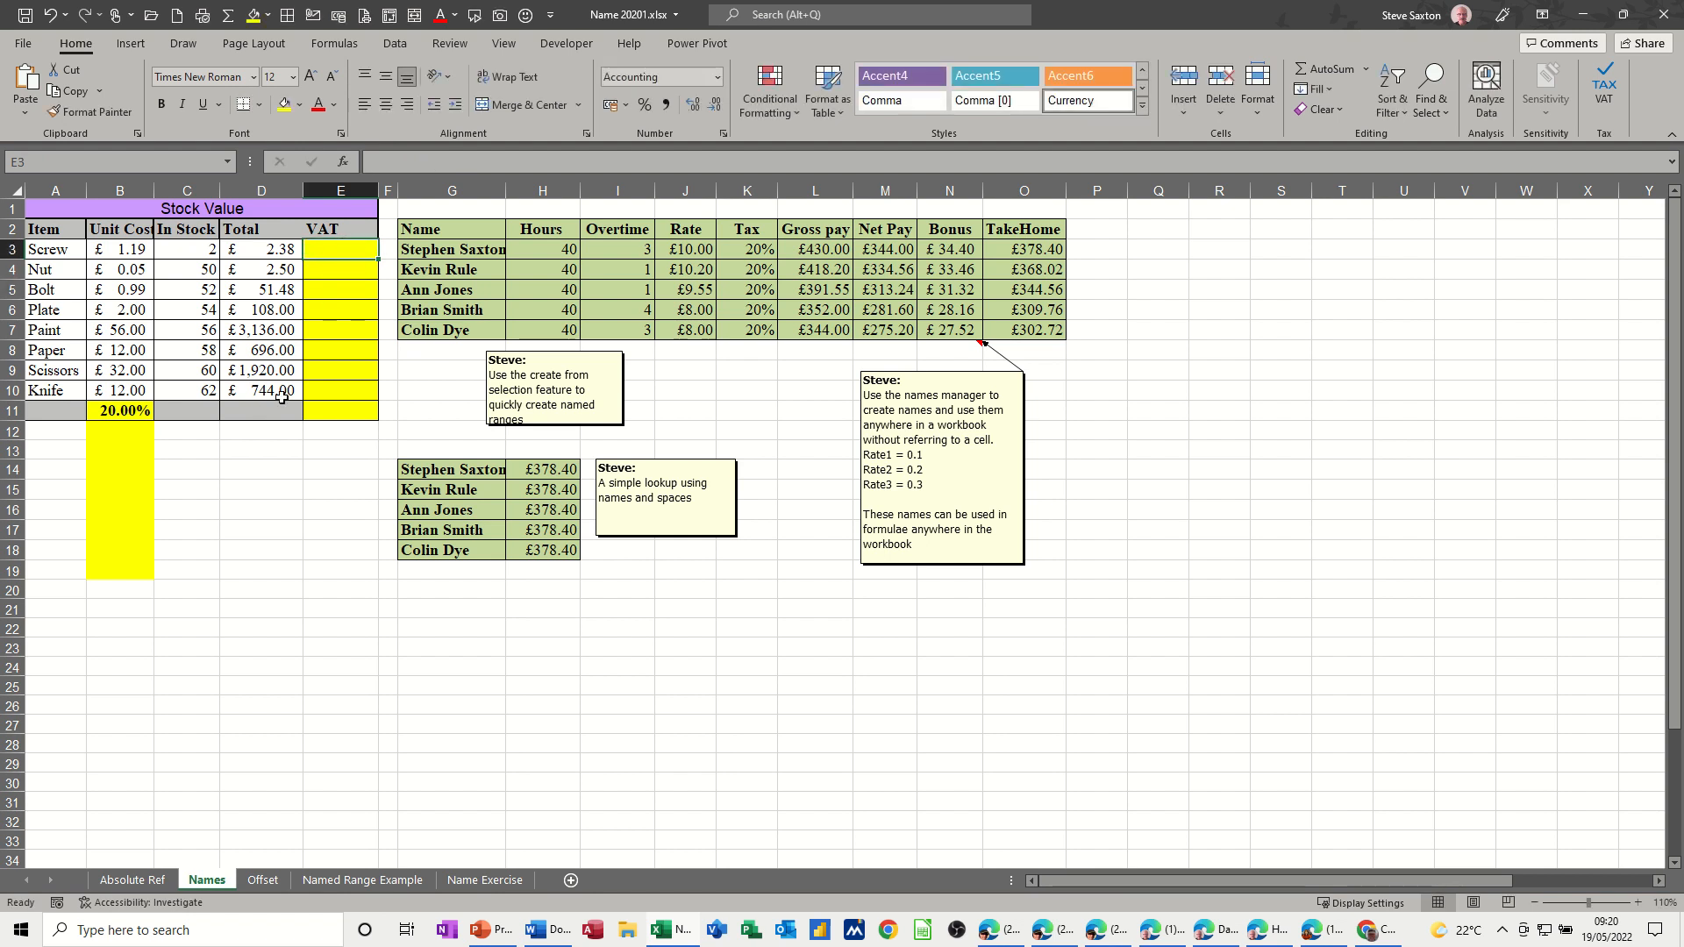
Name the 20% rate cell B11 vat and reselect it to check the name.
left_click(123, 411)
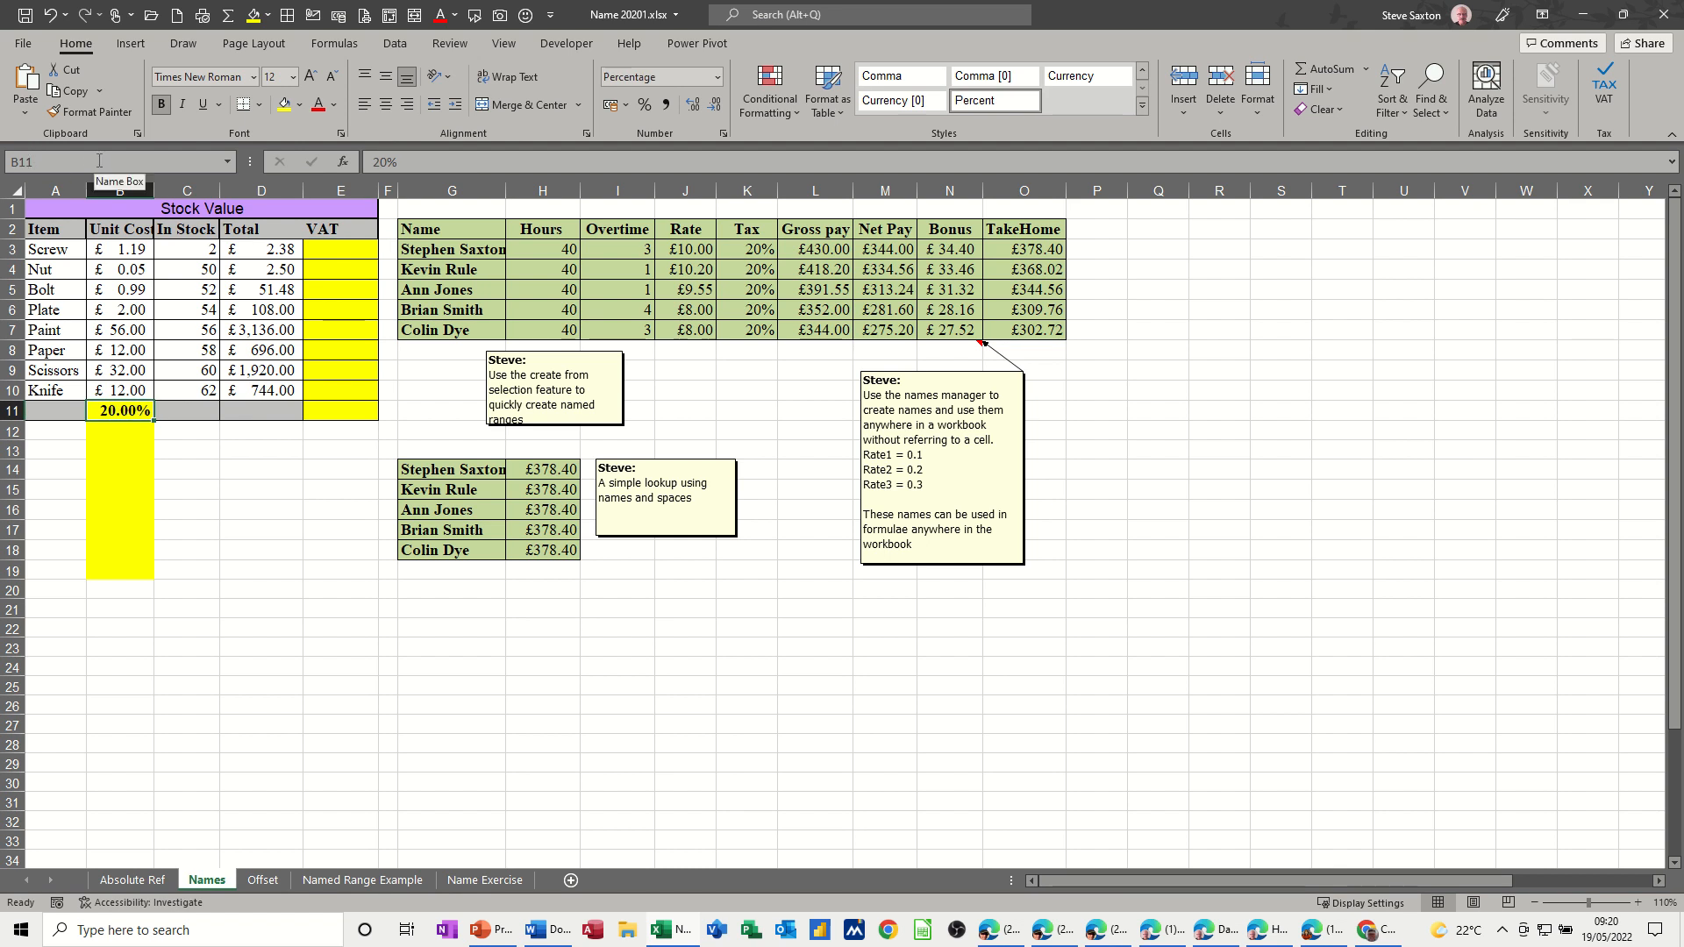
left_click(53, 162)
type("vat")
key("Return")
left_click(113, 449)
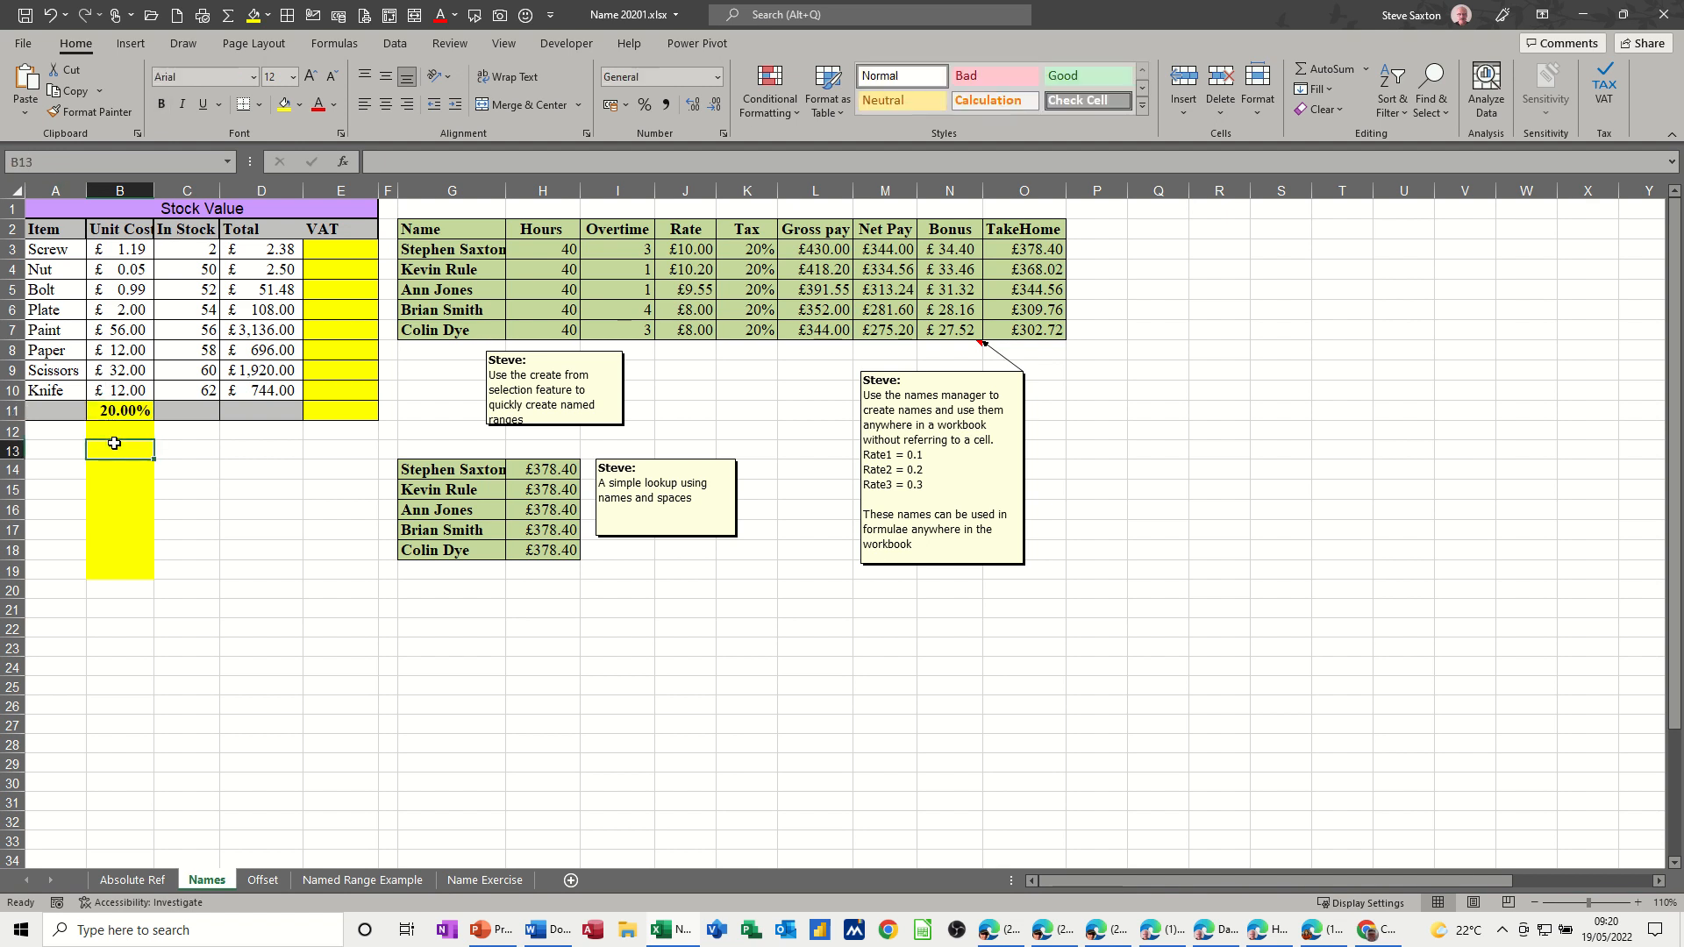
left_click(112, 412)
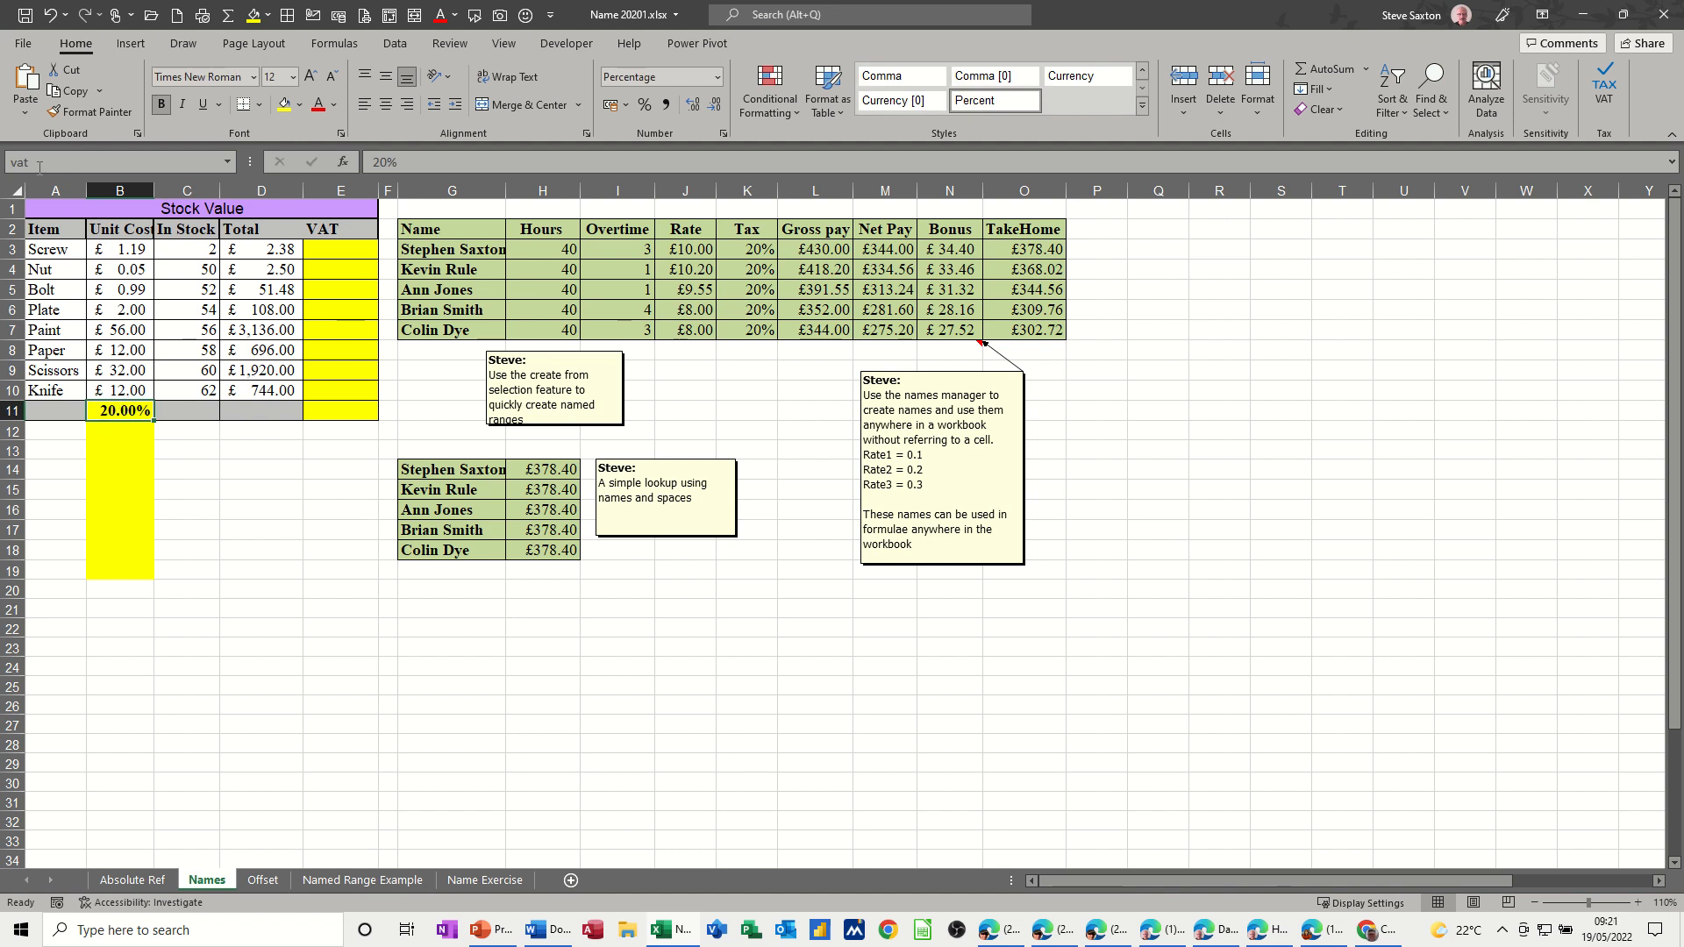
Calculate the VAT for Screw in E3 using the named rate with =D3*vat.
left_click(345, 253)
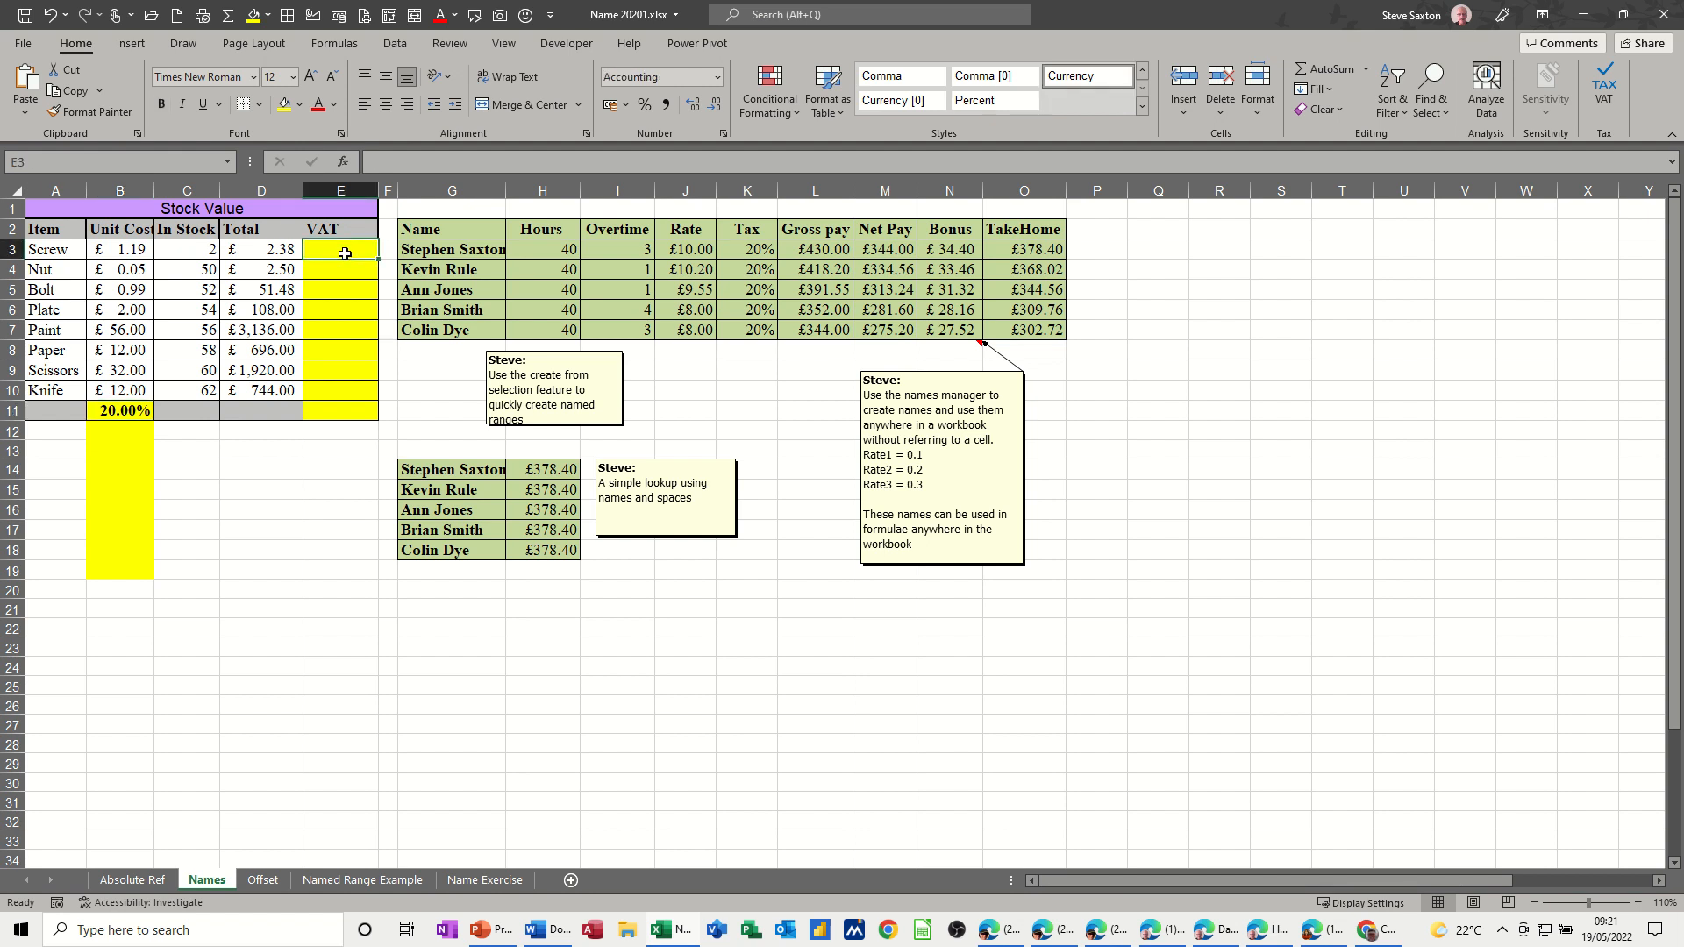
type("=")
left_click(249, 247)
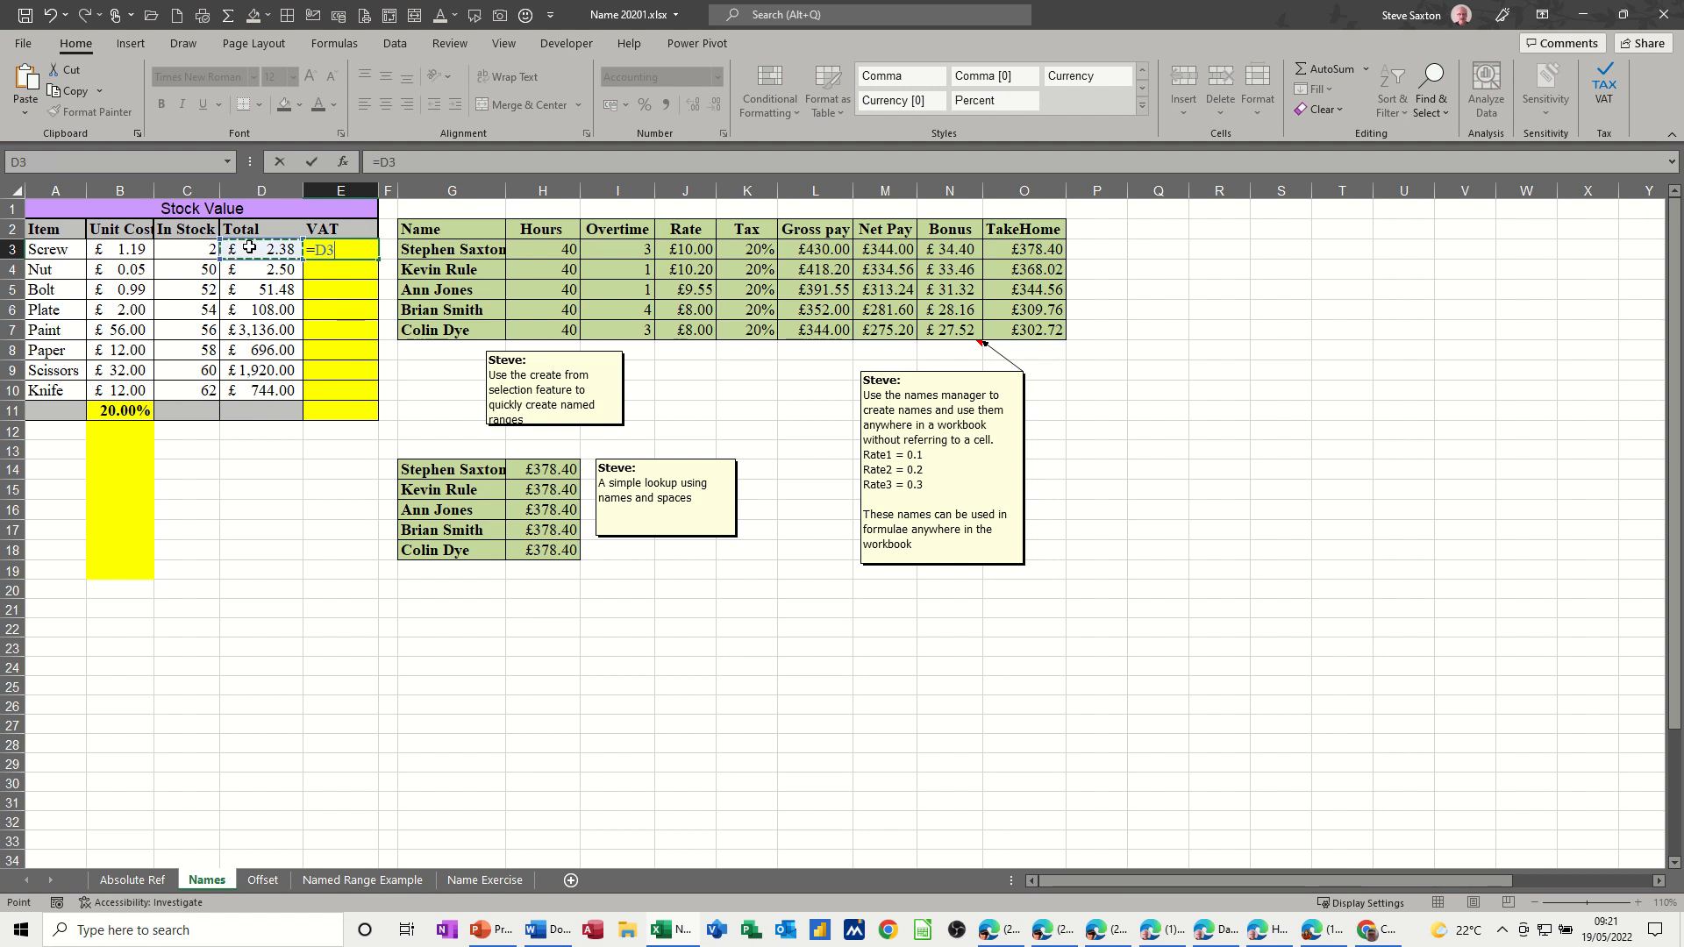
type("*vat")
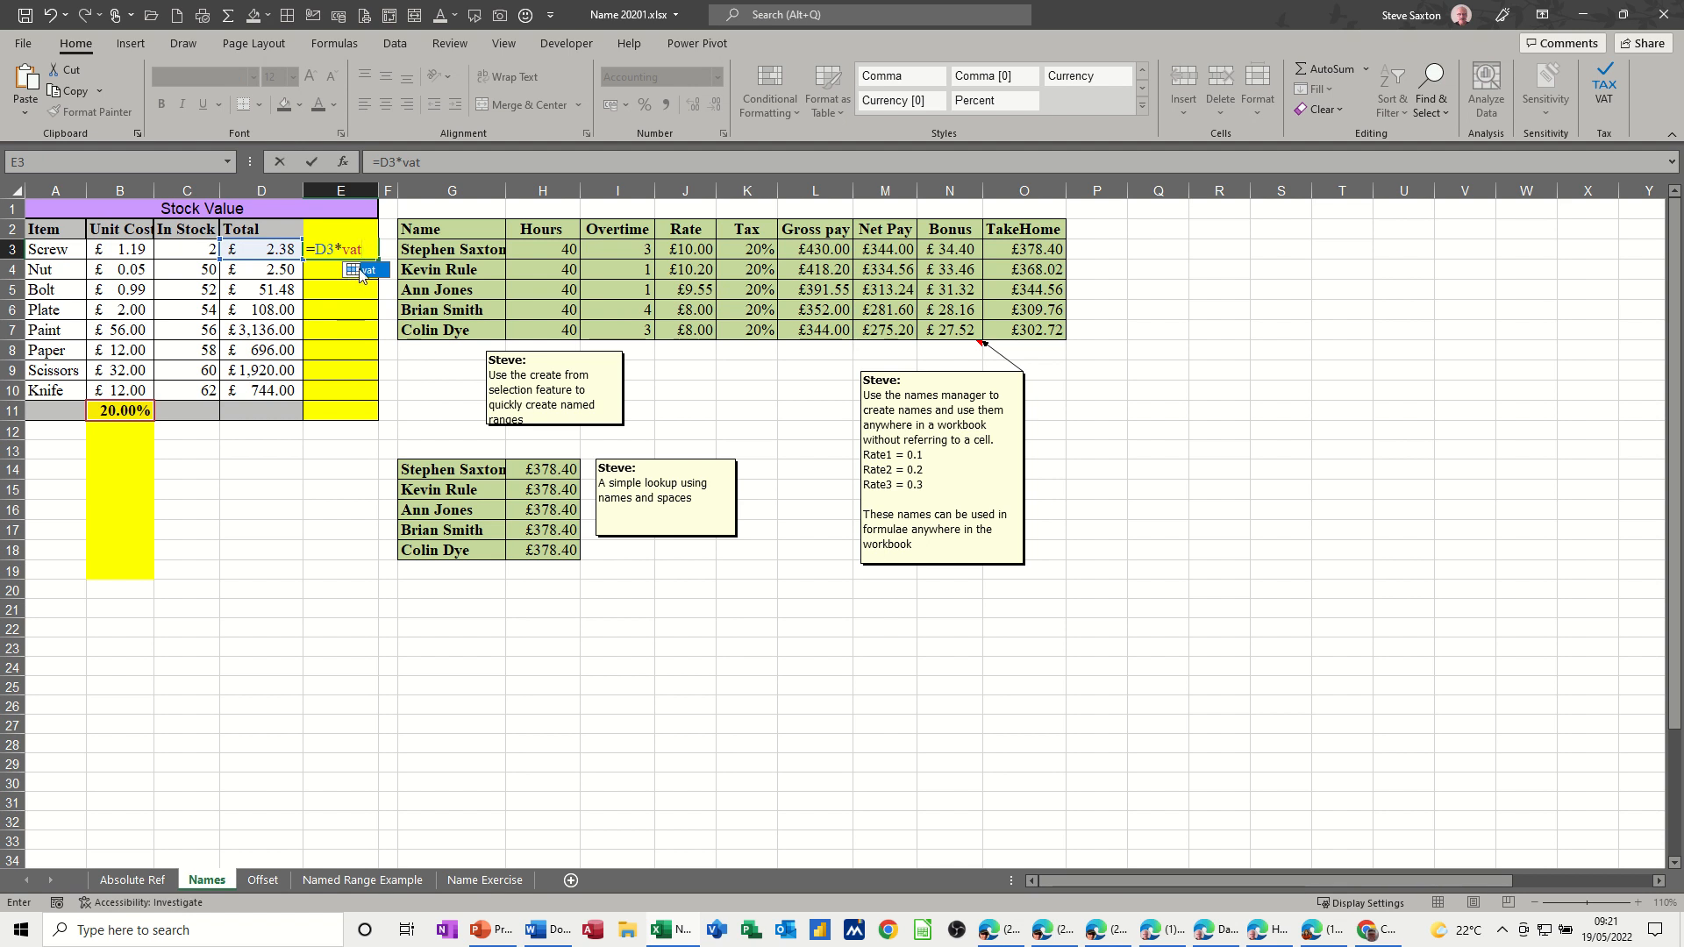
left_click(311, 161)
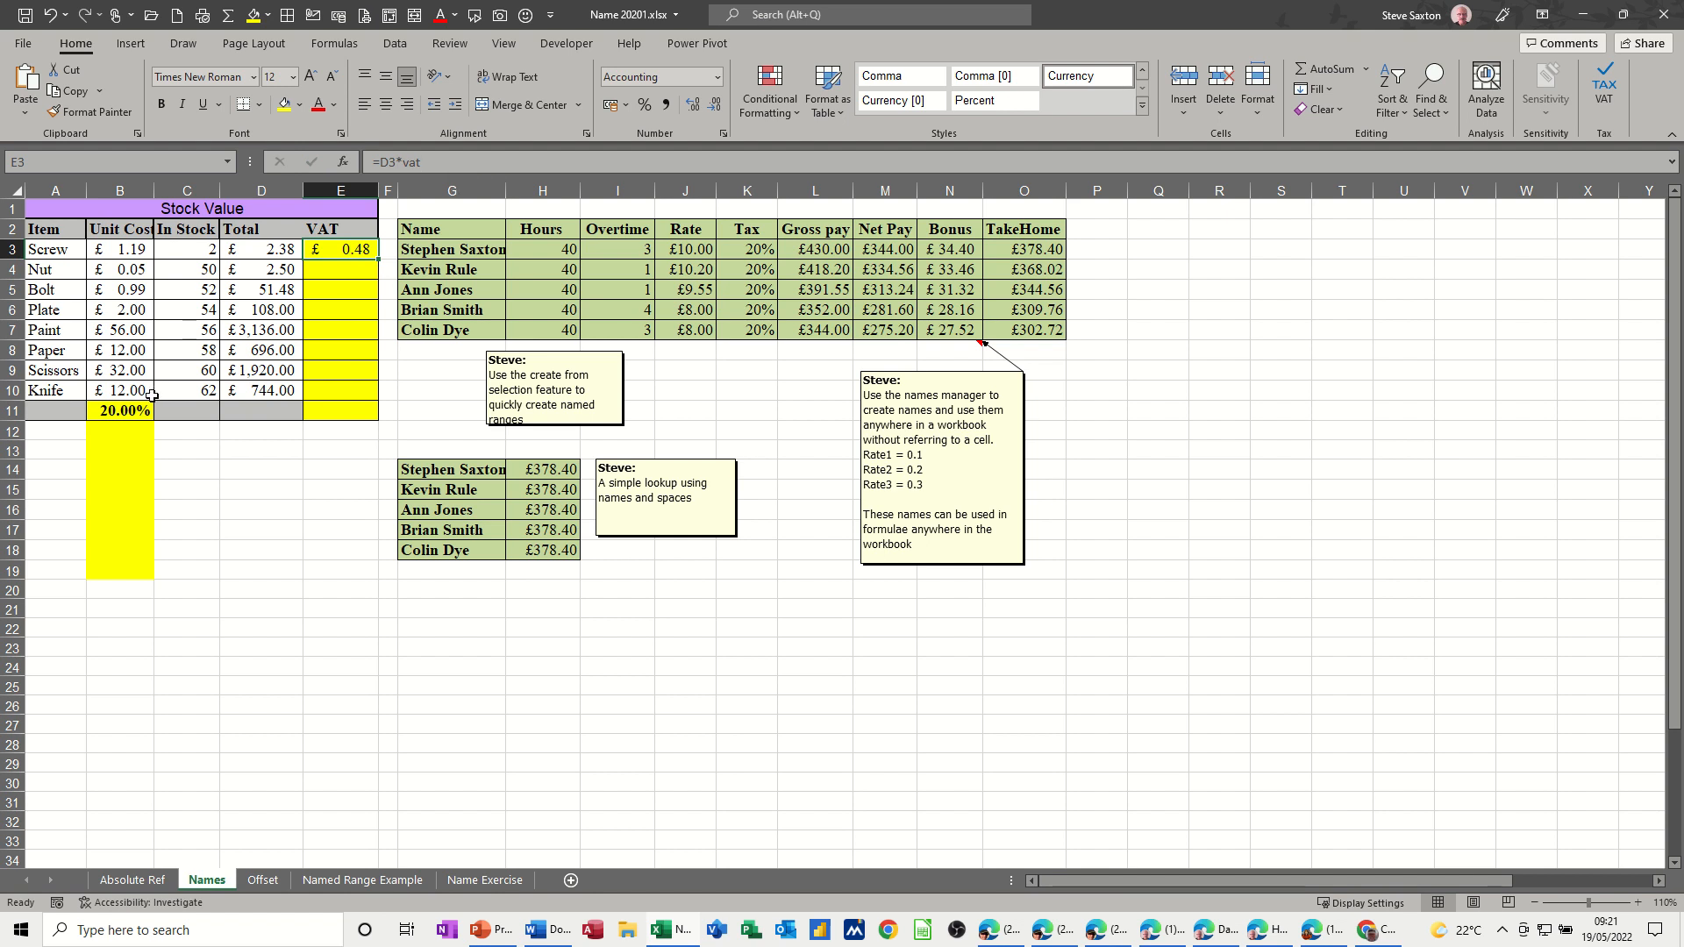
Copy the VAT formula from E3 down the VAT column to Knife in E10, clearing the extra formula in E11.
left_click_drag(378, 265, 376, 412)
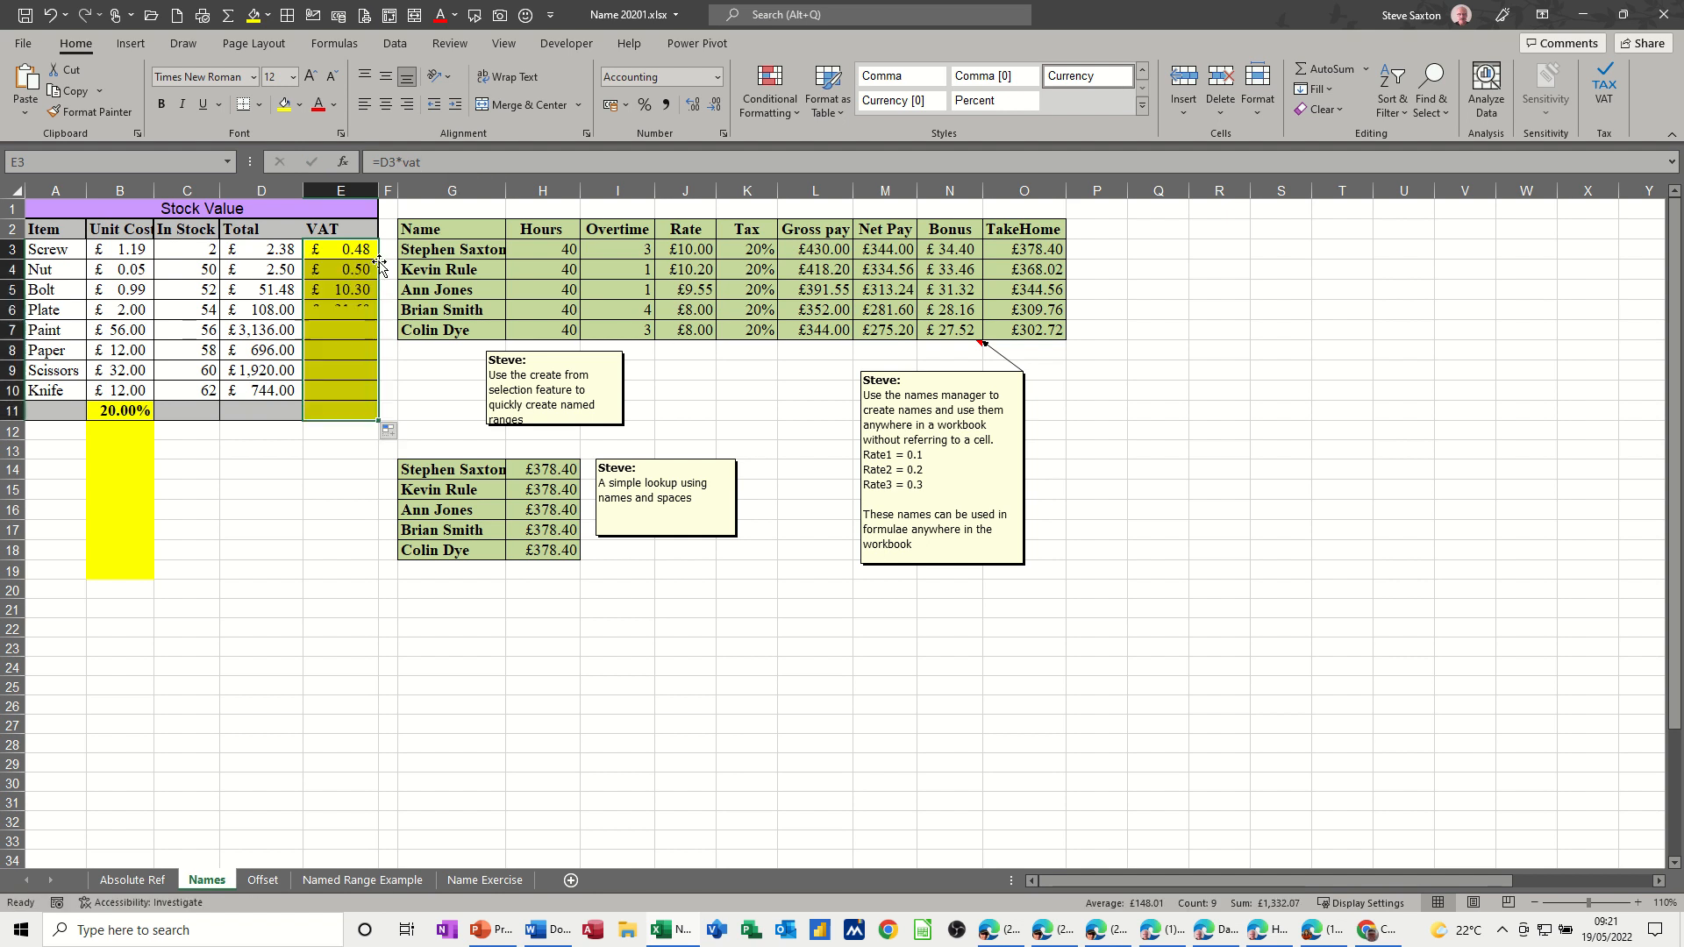
left_click(338, 410)
key("Delete")
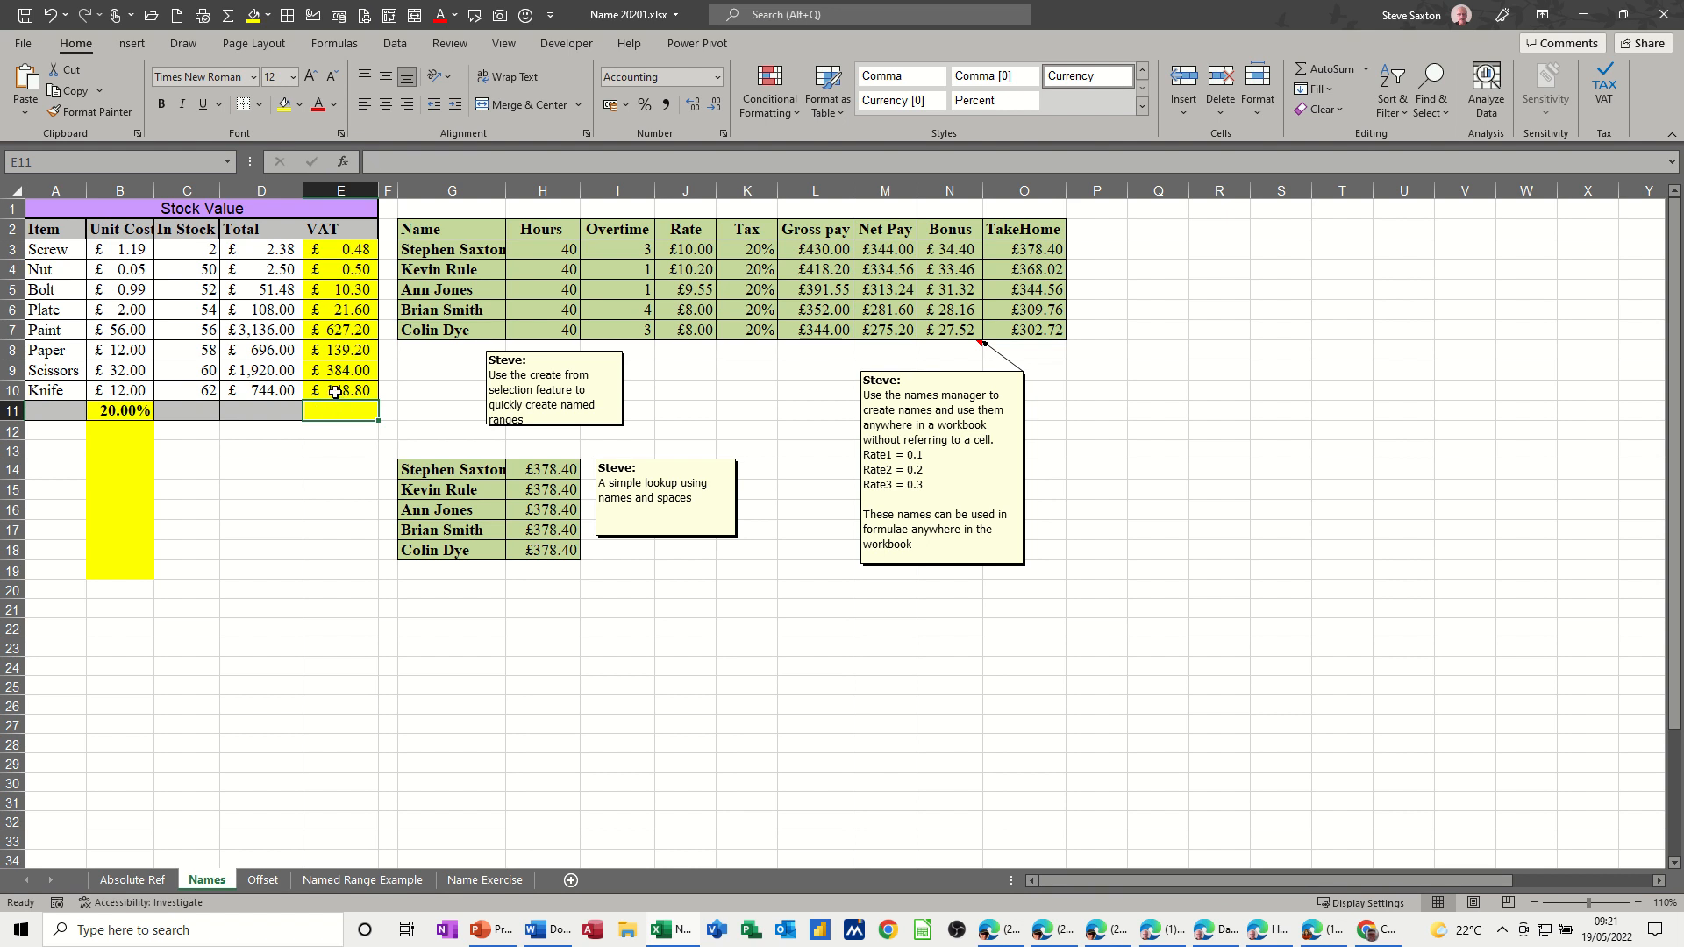
left_click(338, 391)
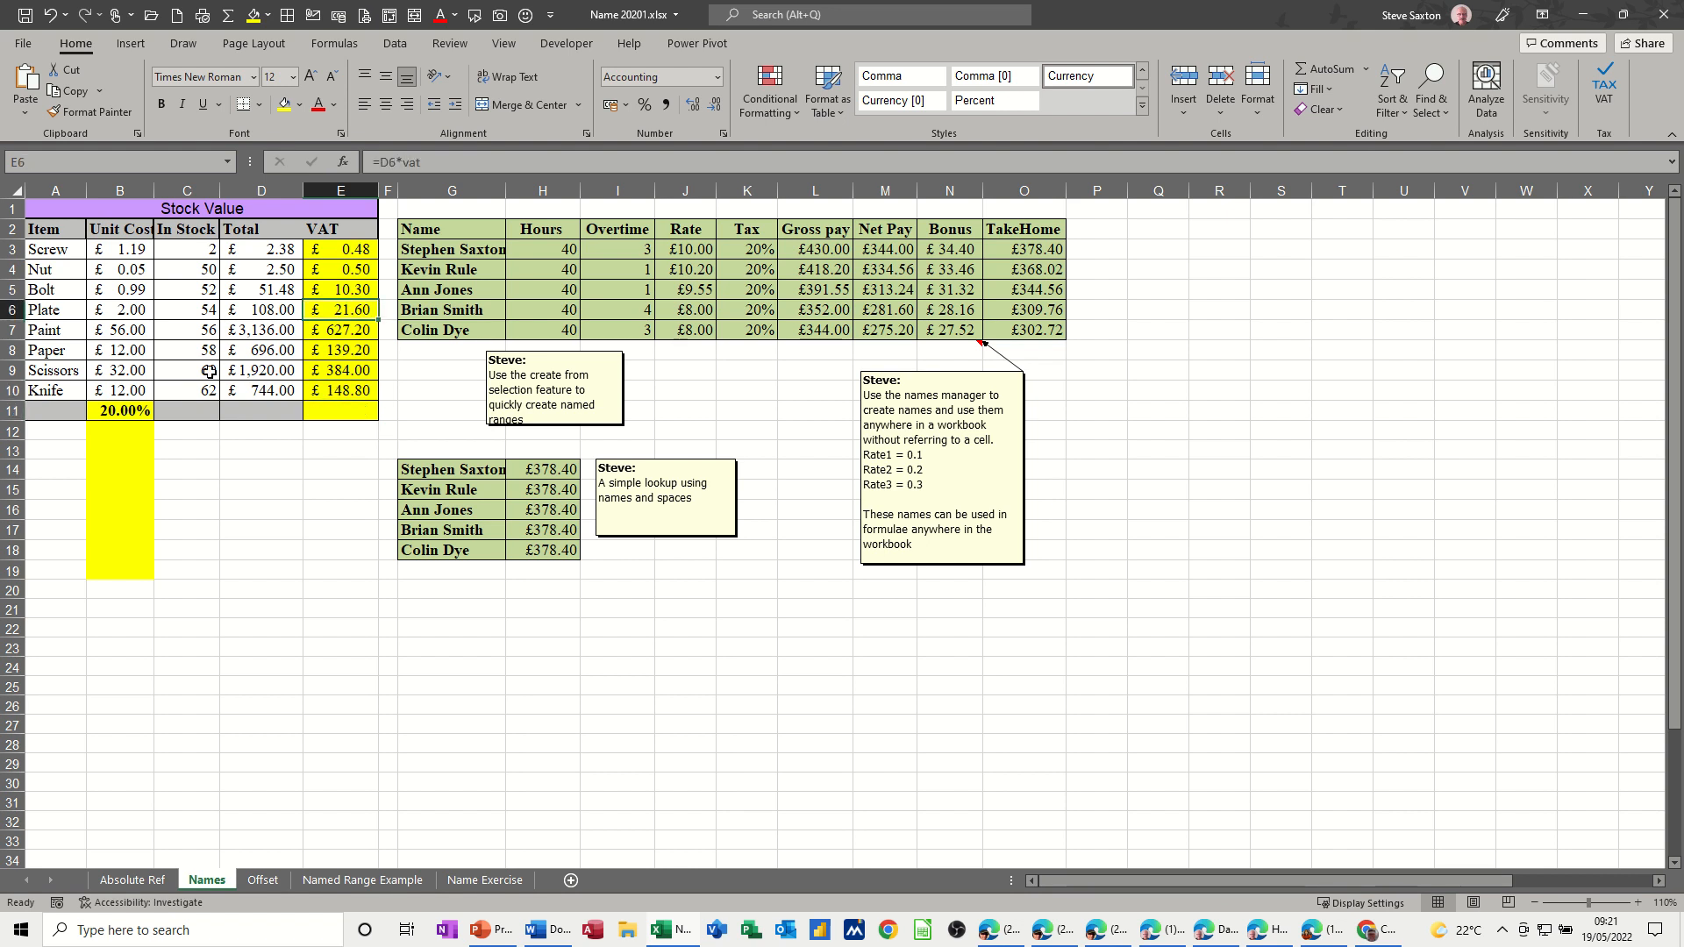
Test the VAT rate in B11 at 25%, and set it back to 20%.
left_click(133, 412)
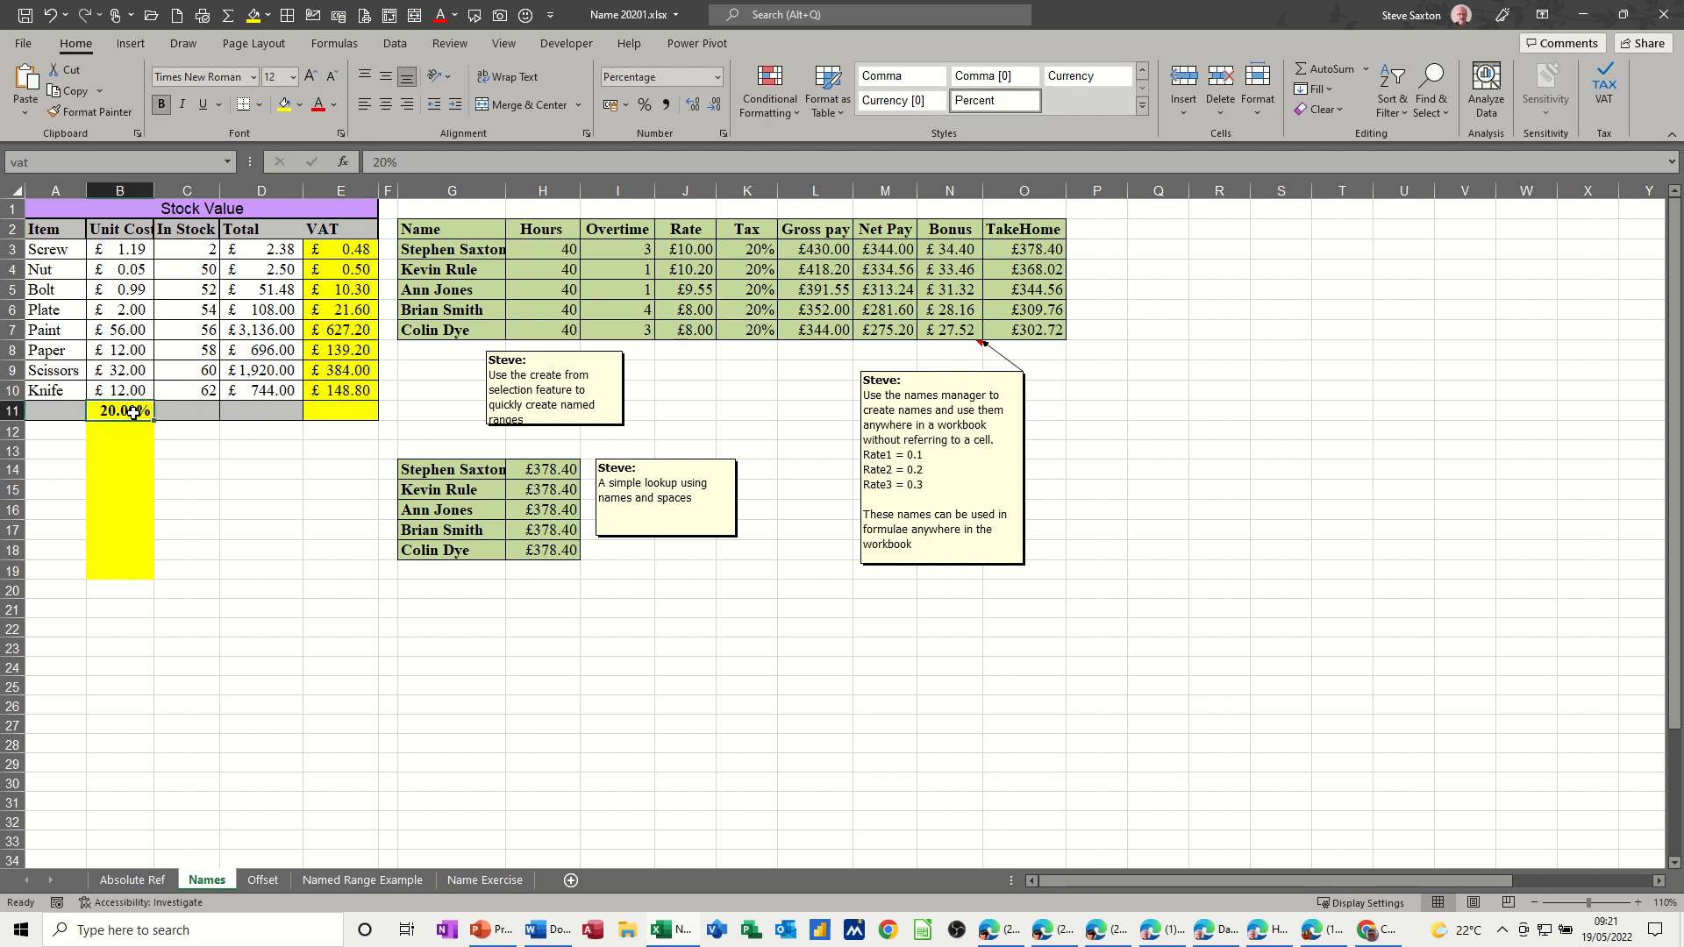
type("25")
key("Return")
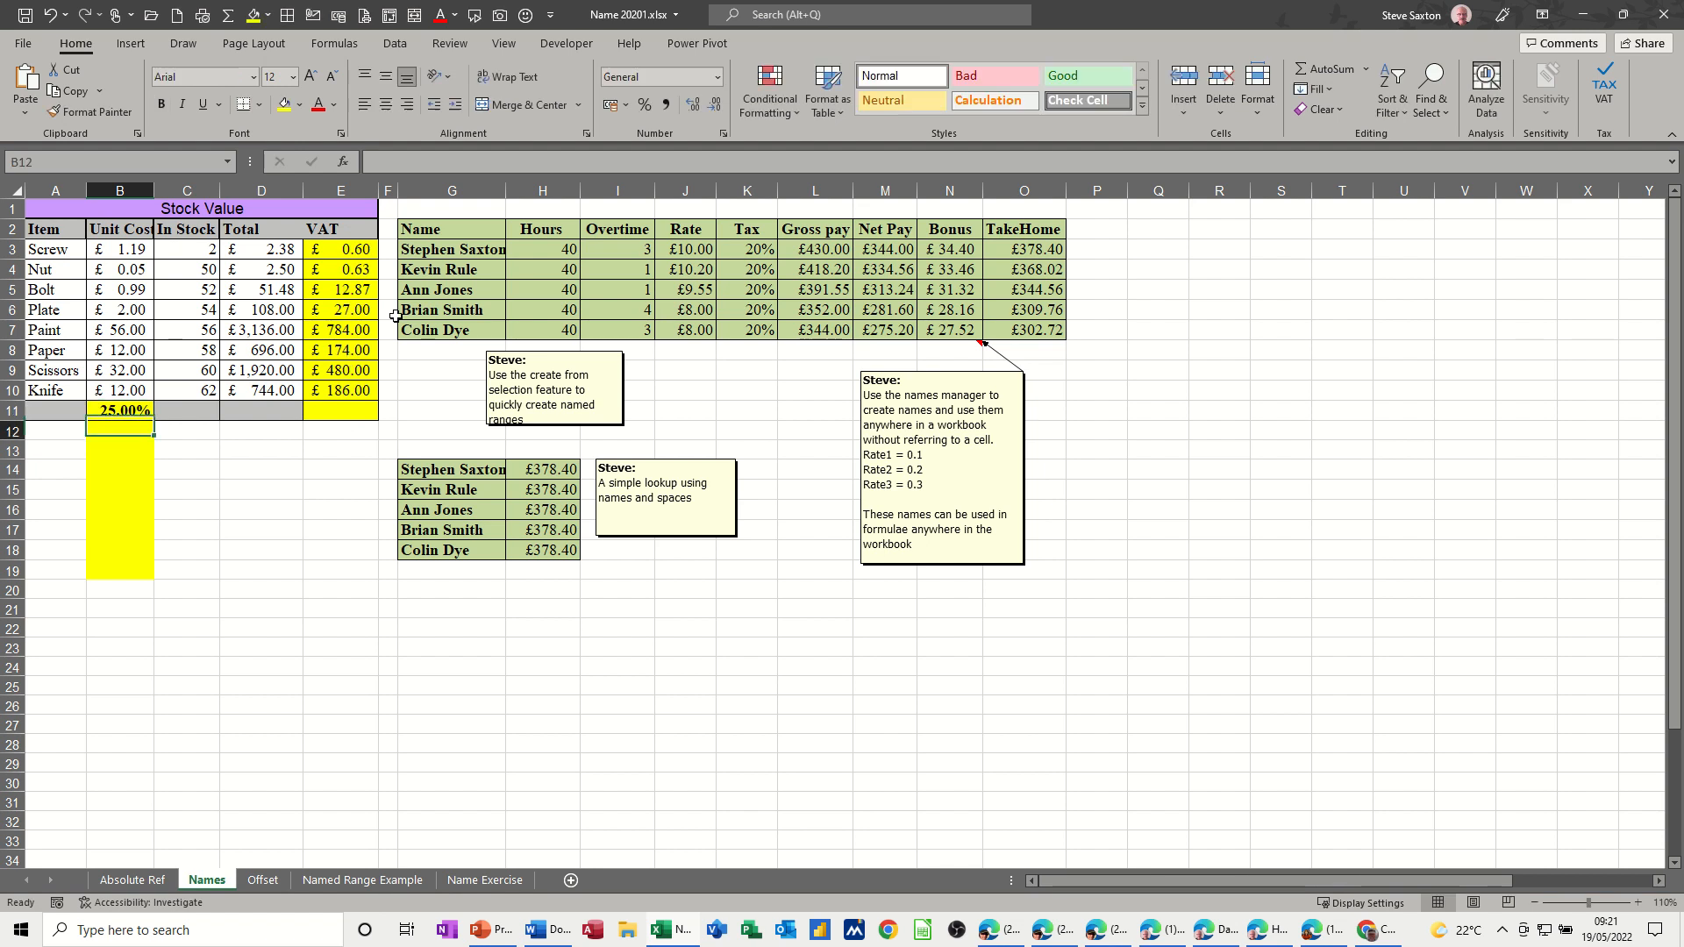
left_click(134, 412)
type("20")
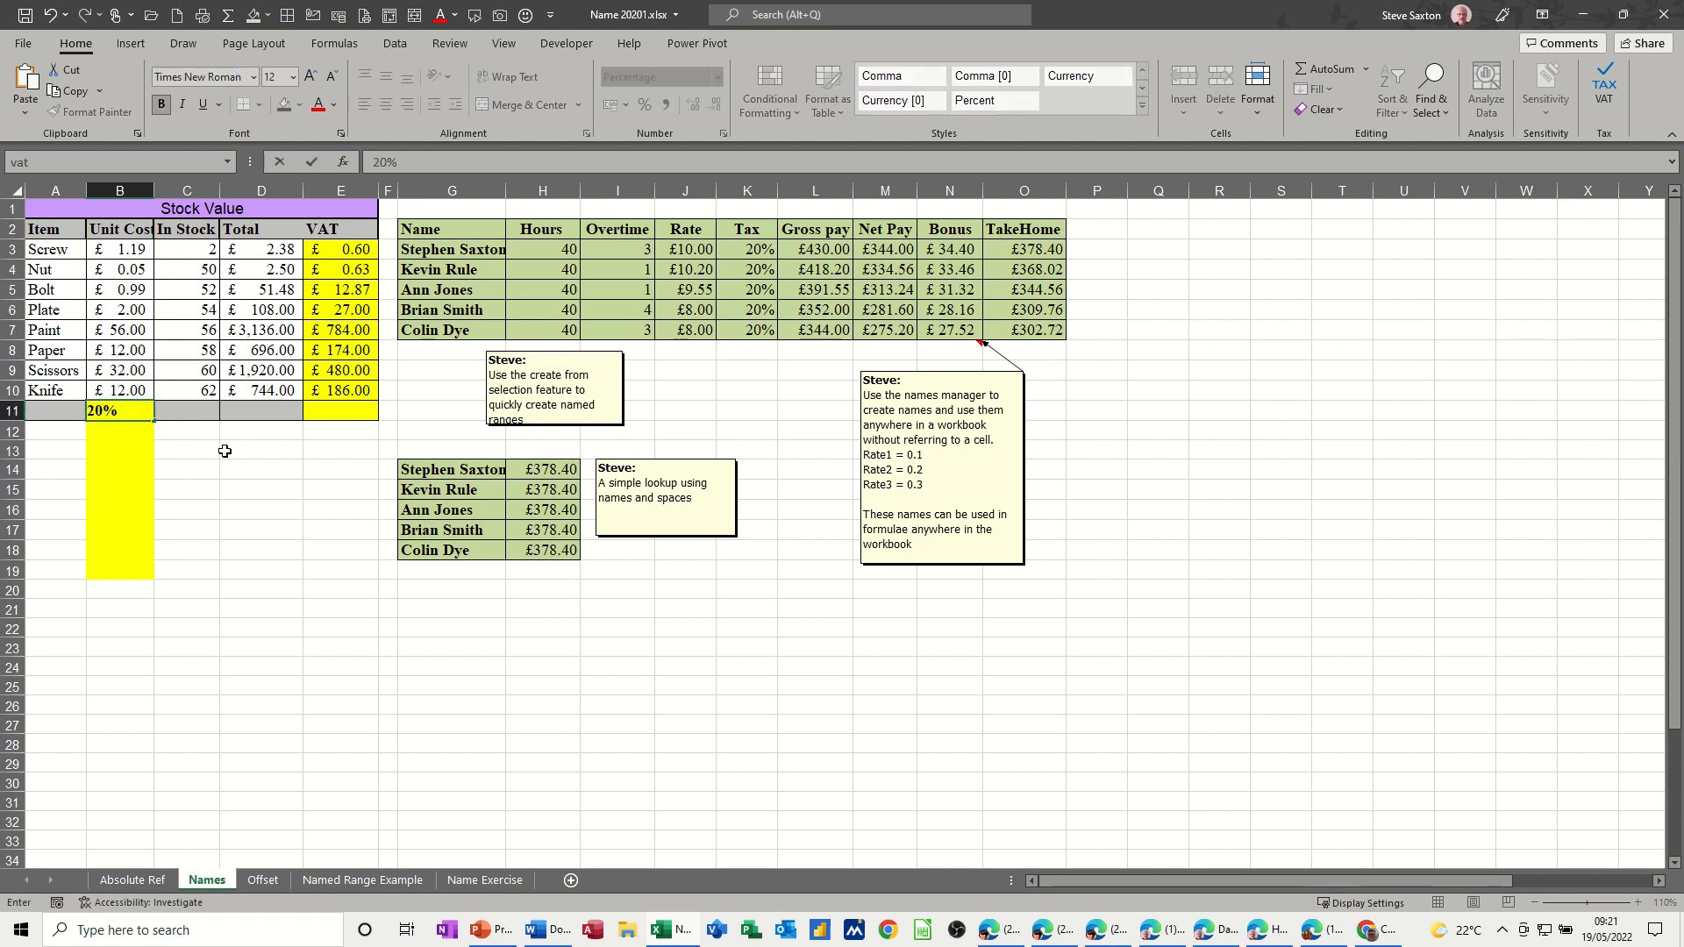
key("Return")
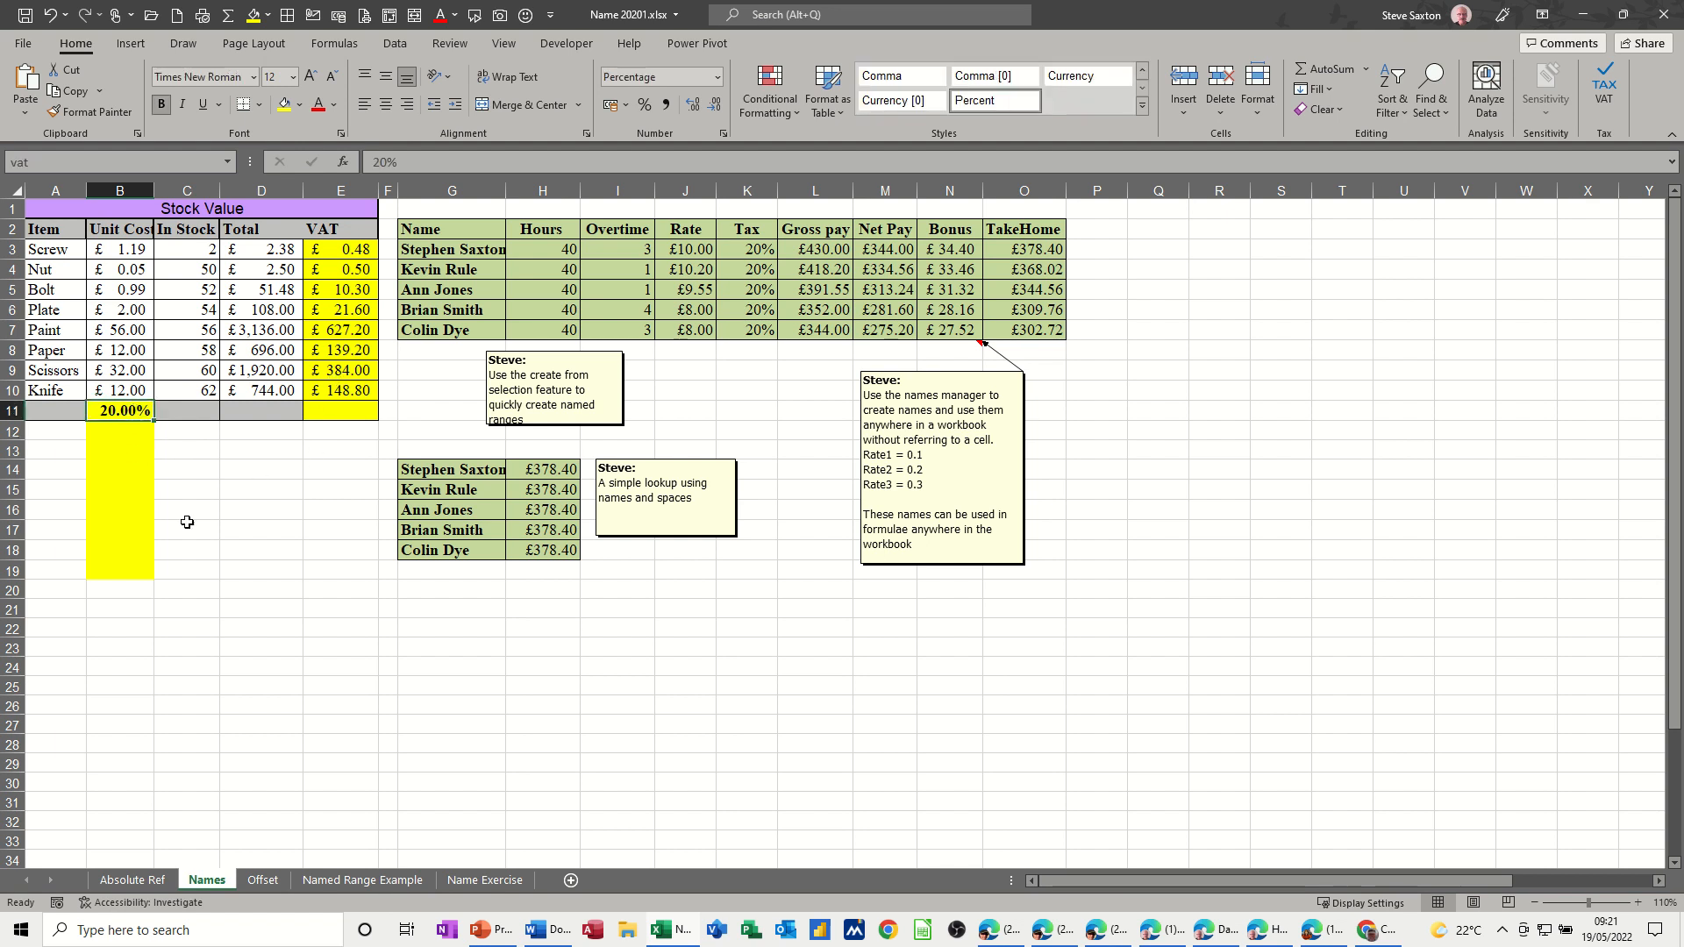
Show the named VAT rate in D17 with =vat, formatted as a percentage.
left_click(254, 528)
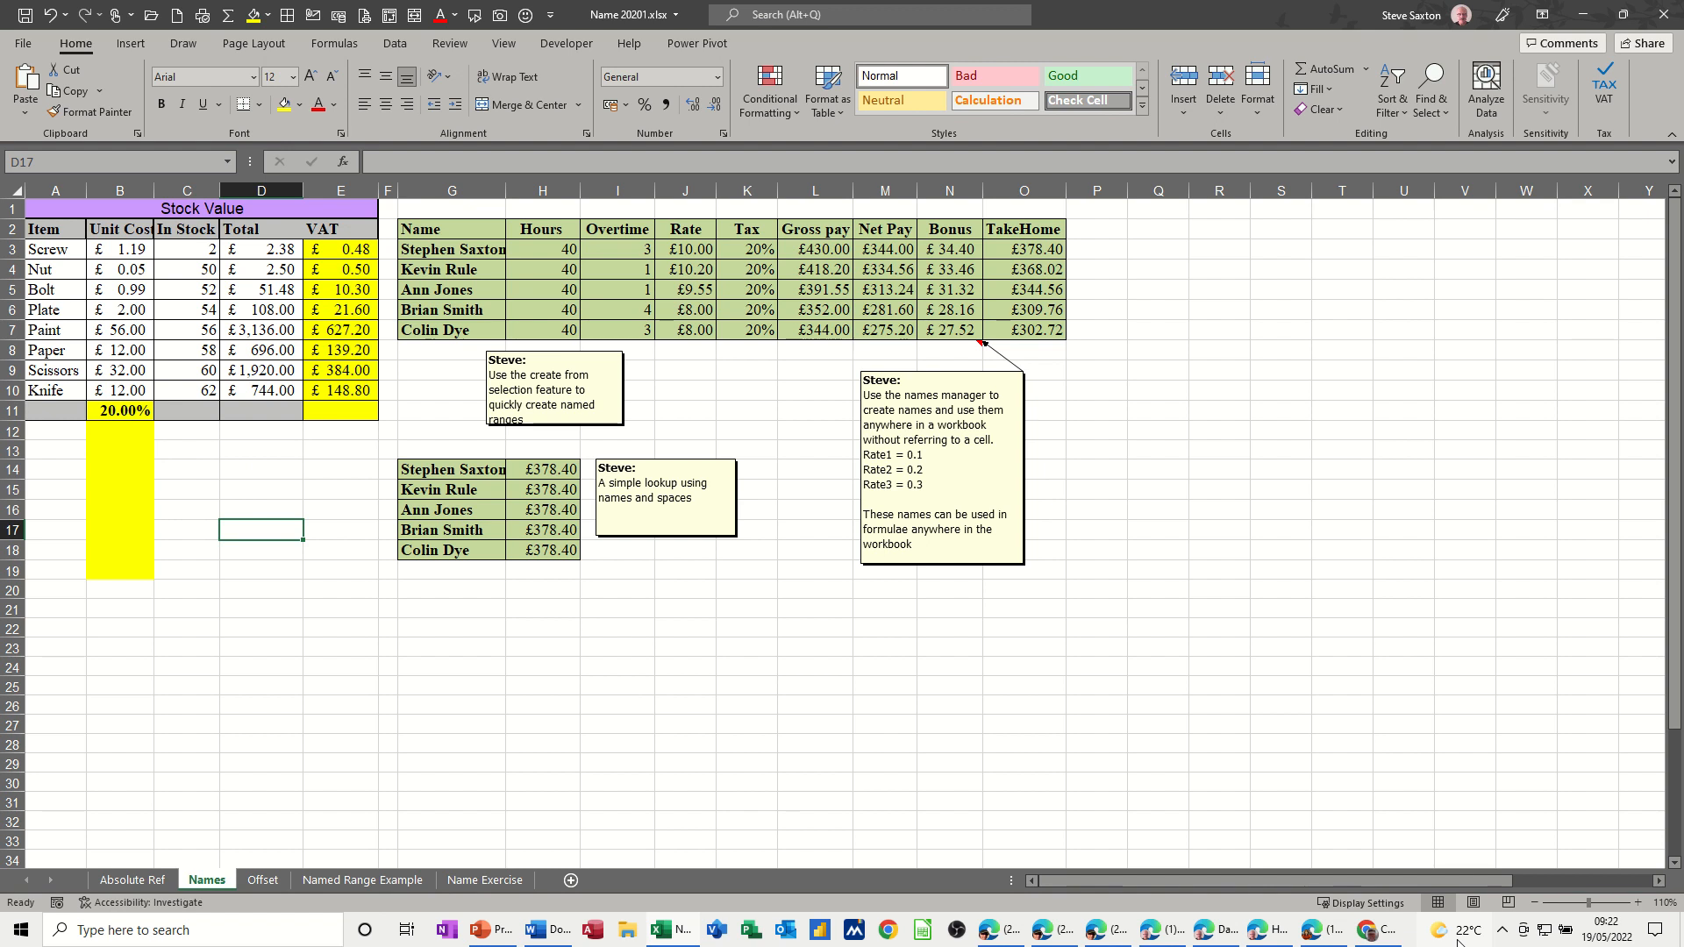
mouse_move(1458, 943)
type("=va")
type("t")
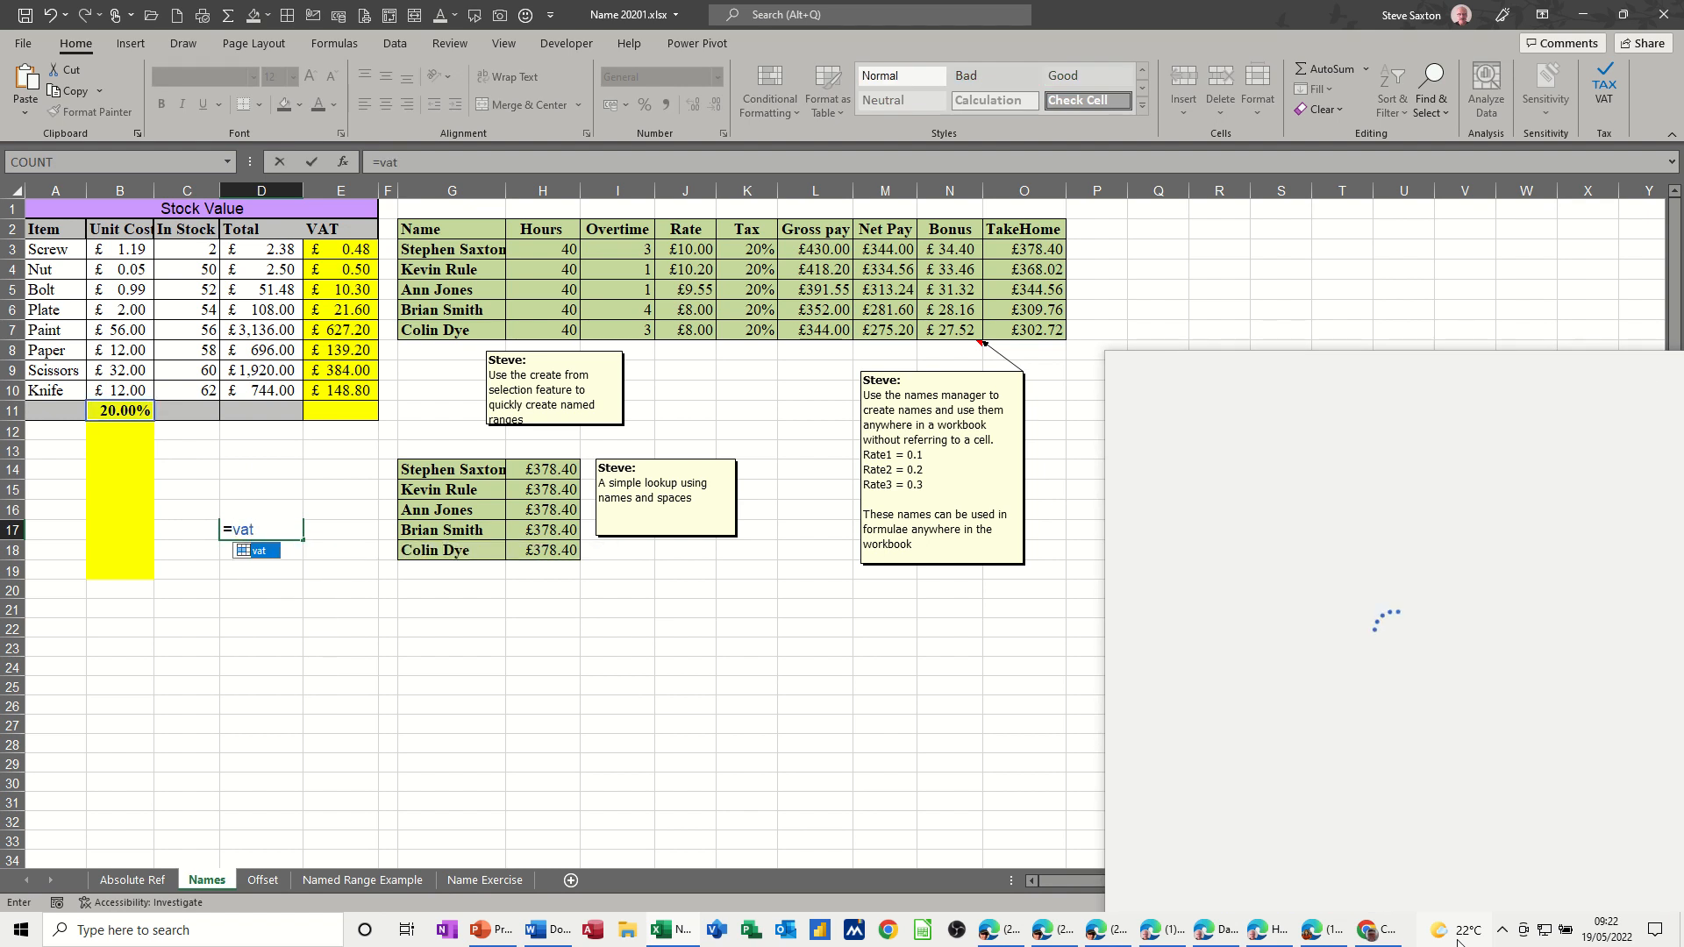
key("Return")
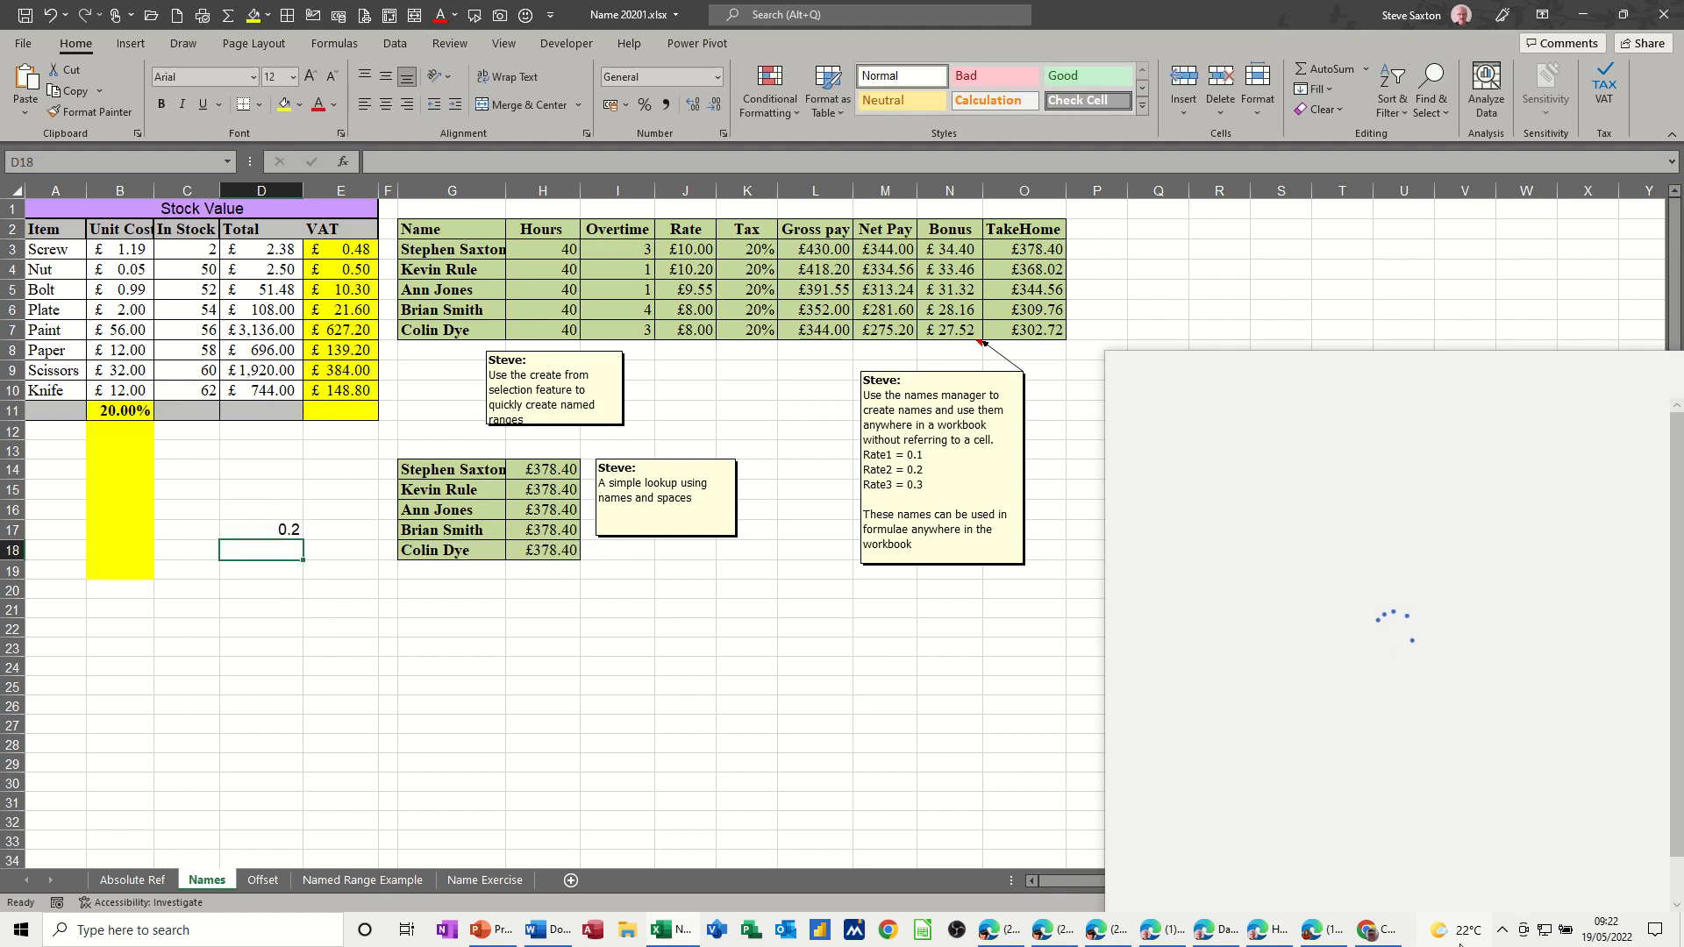
left_click(266, 531)
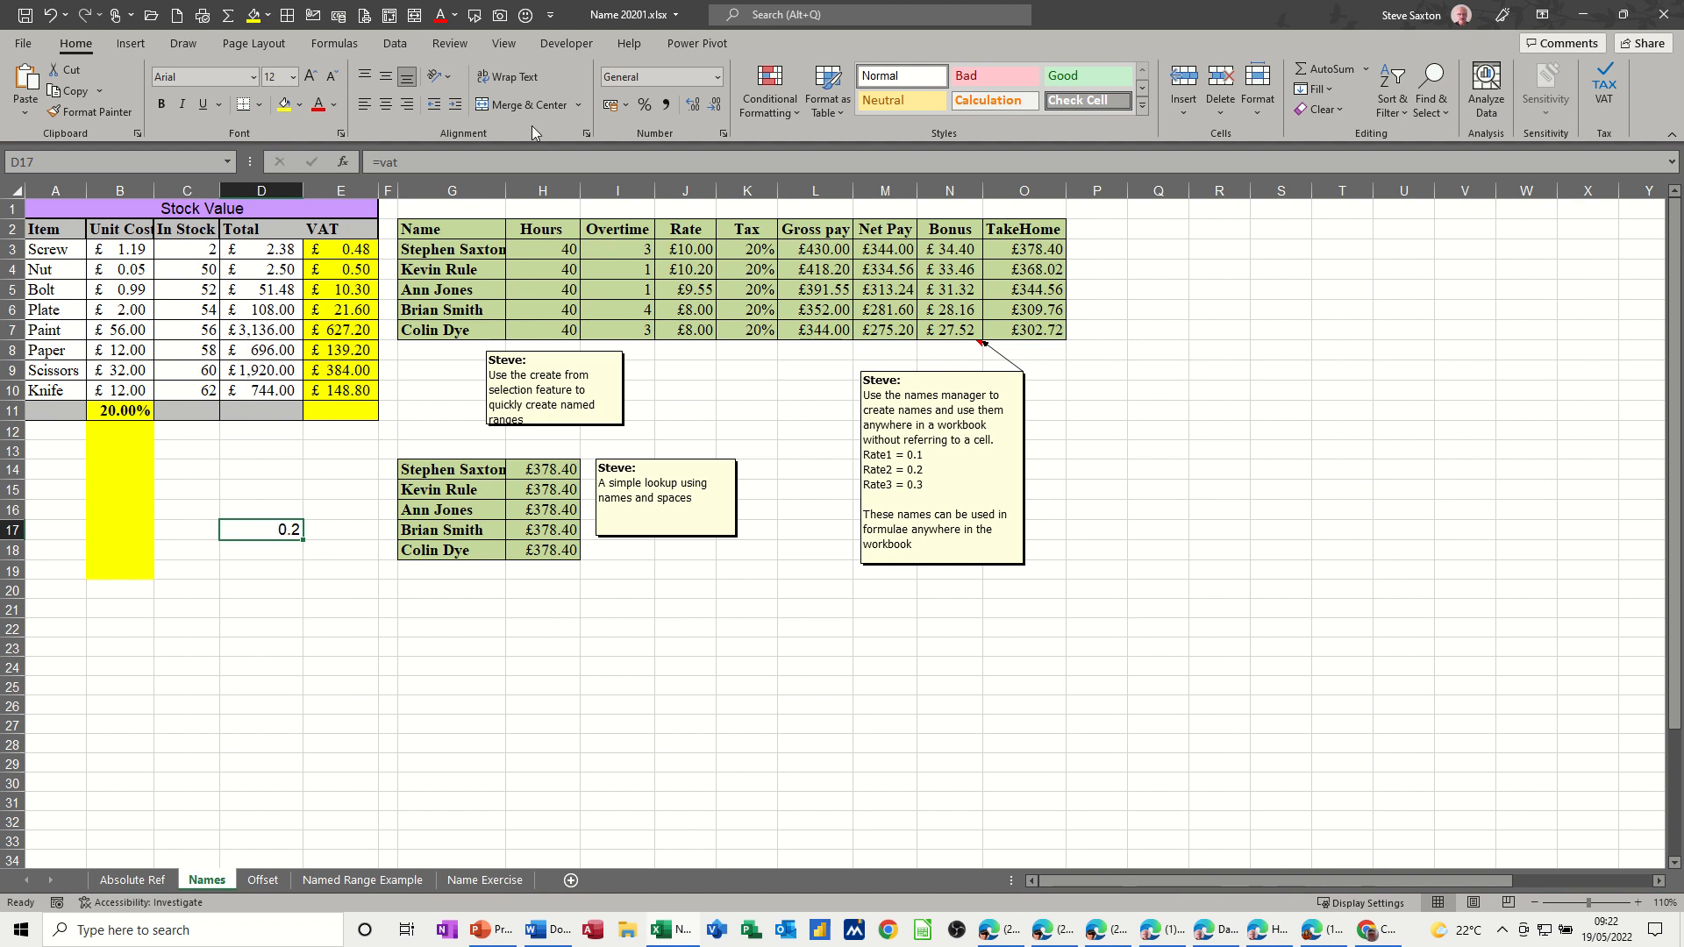
left_click(645, 105)
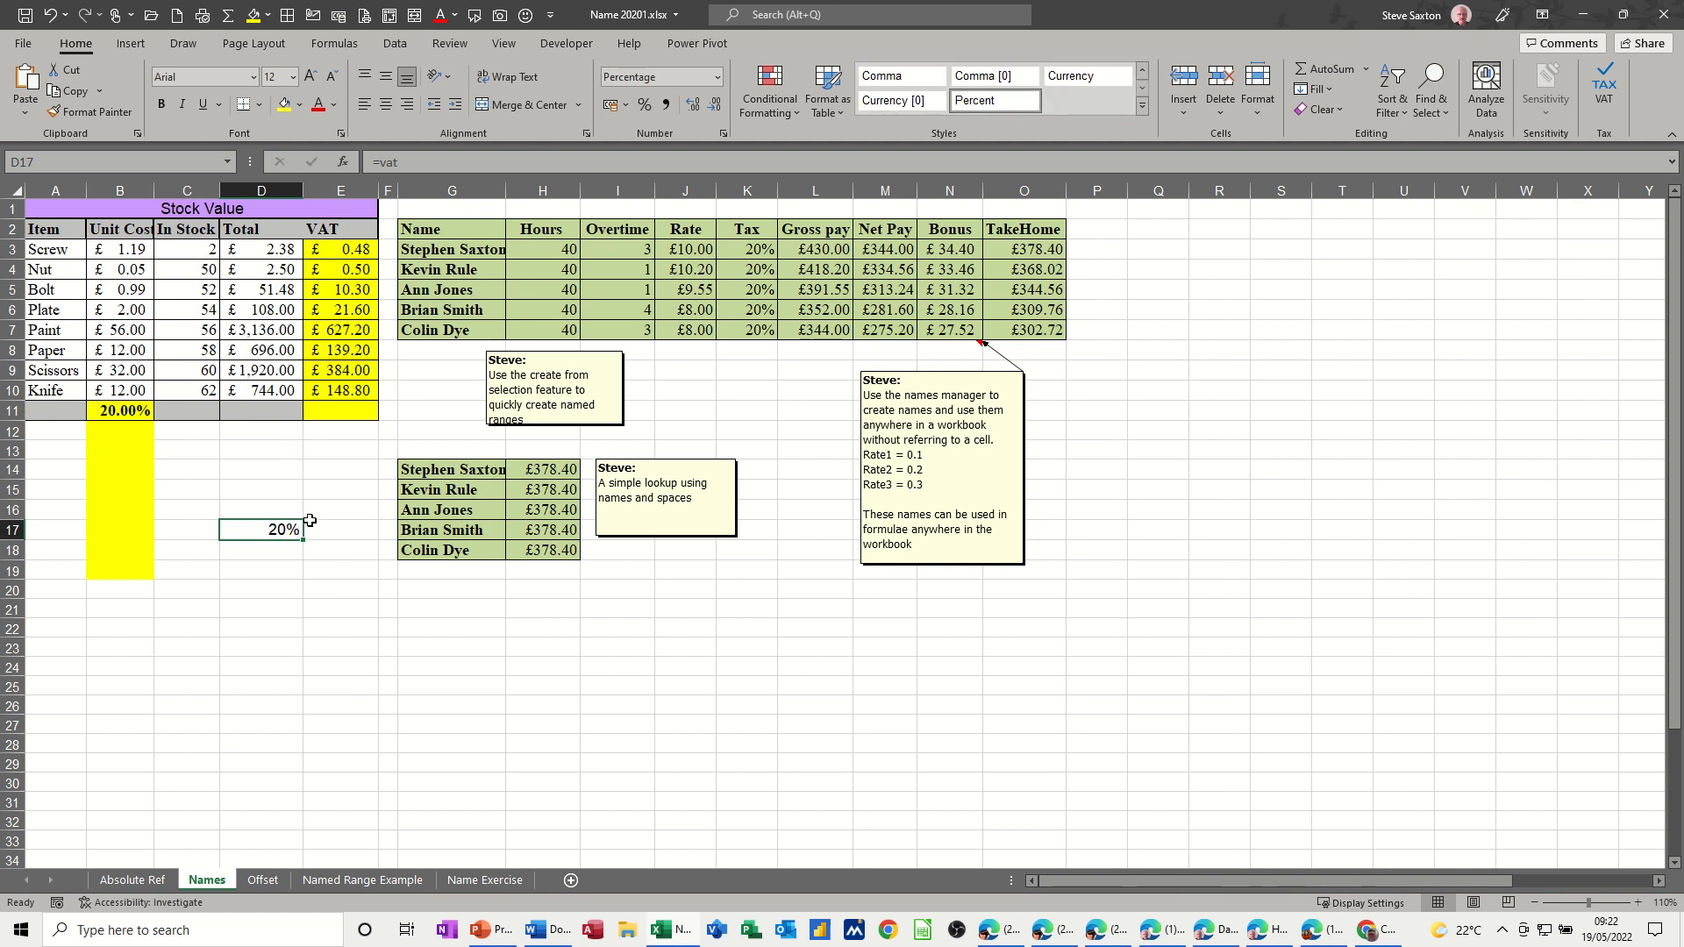
On the Name Exercise sheet, calculate the VAT on the total cost in C16 with =C15*vat.
left_click(468, 881)
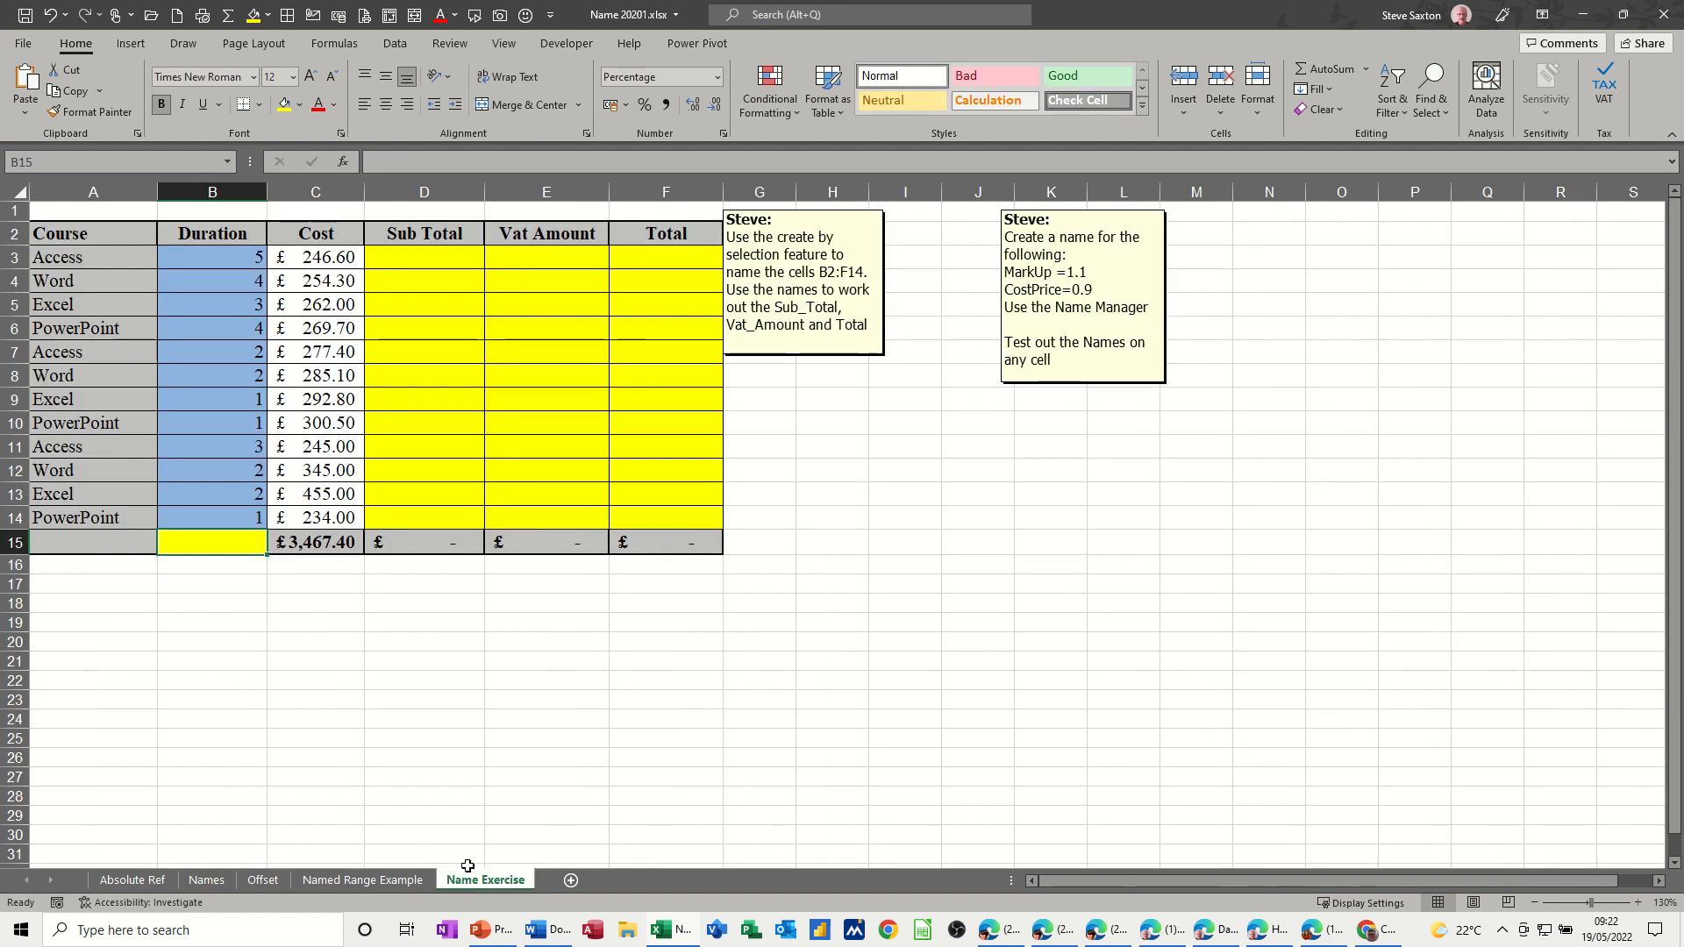
left_click(304, 563)
type("=")
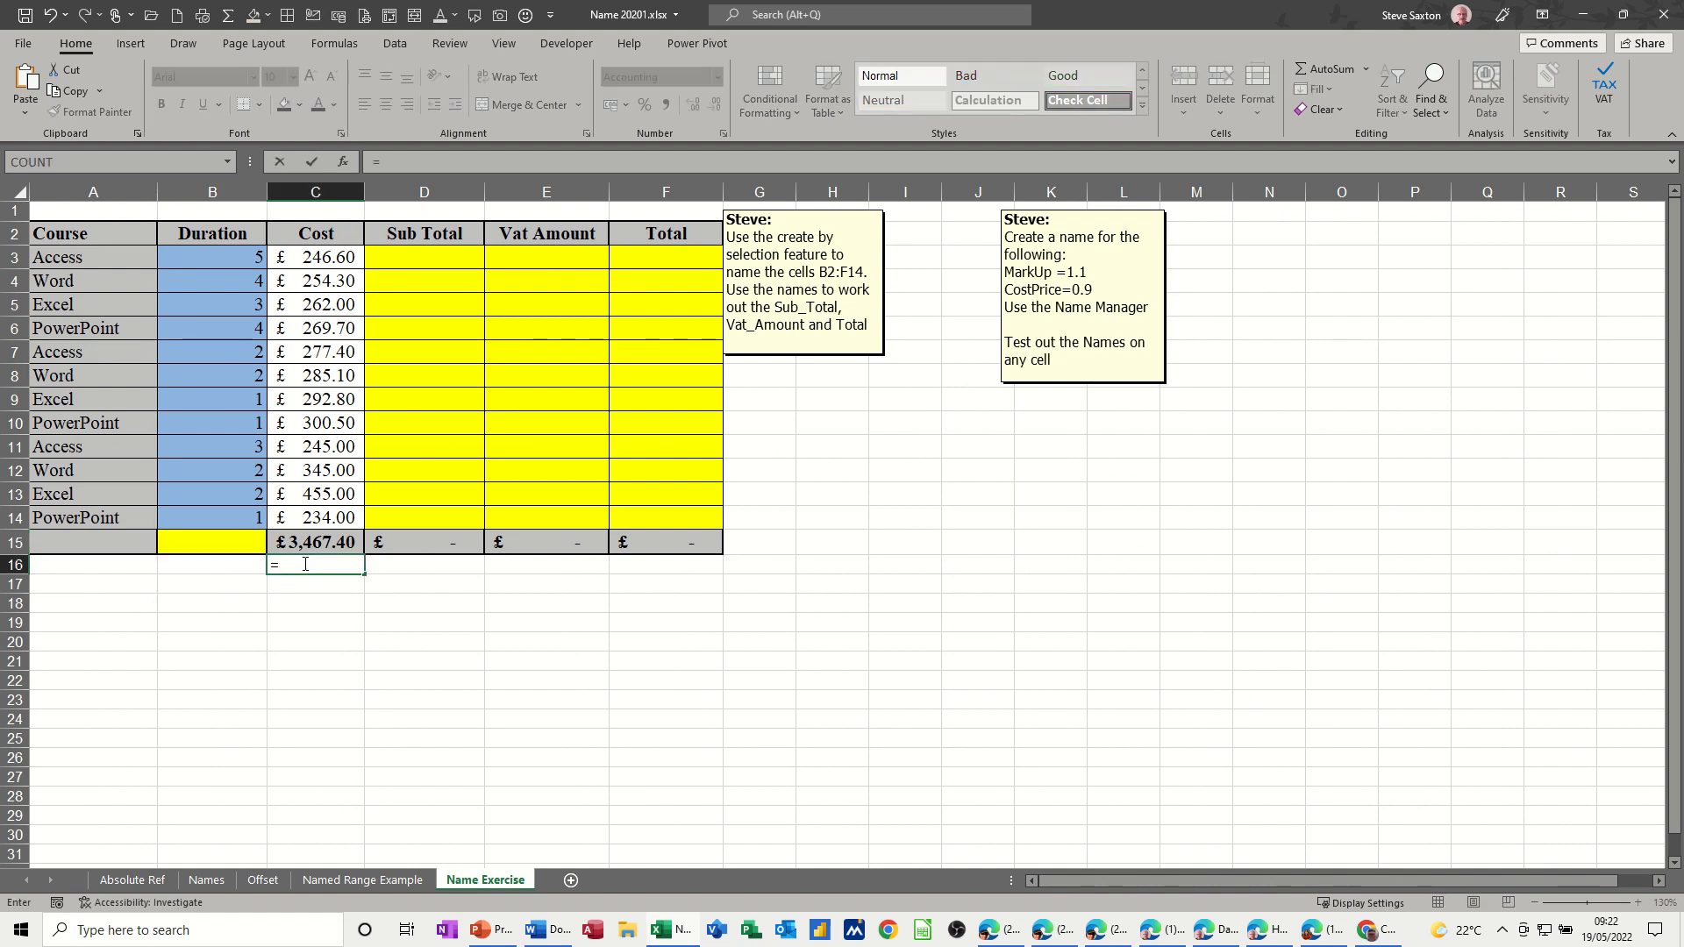
left_click(305, 542)
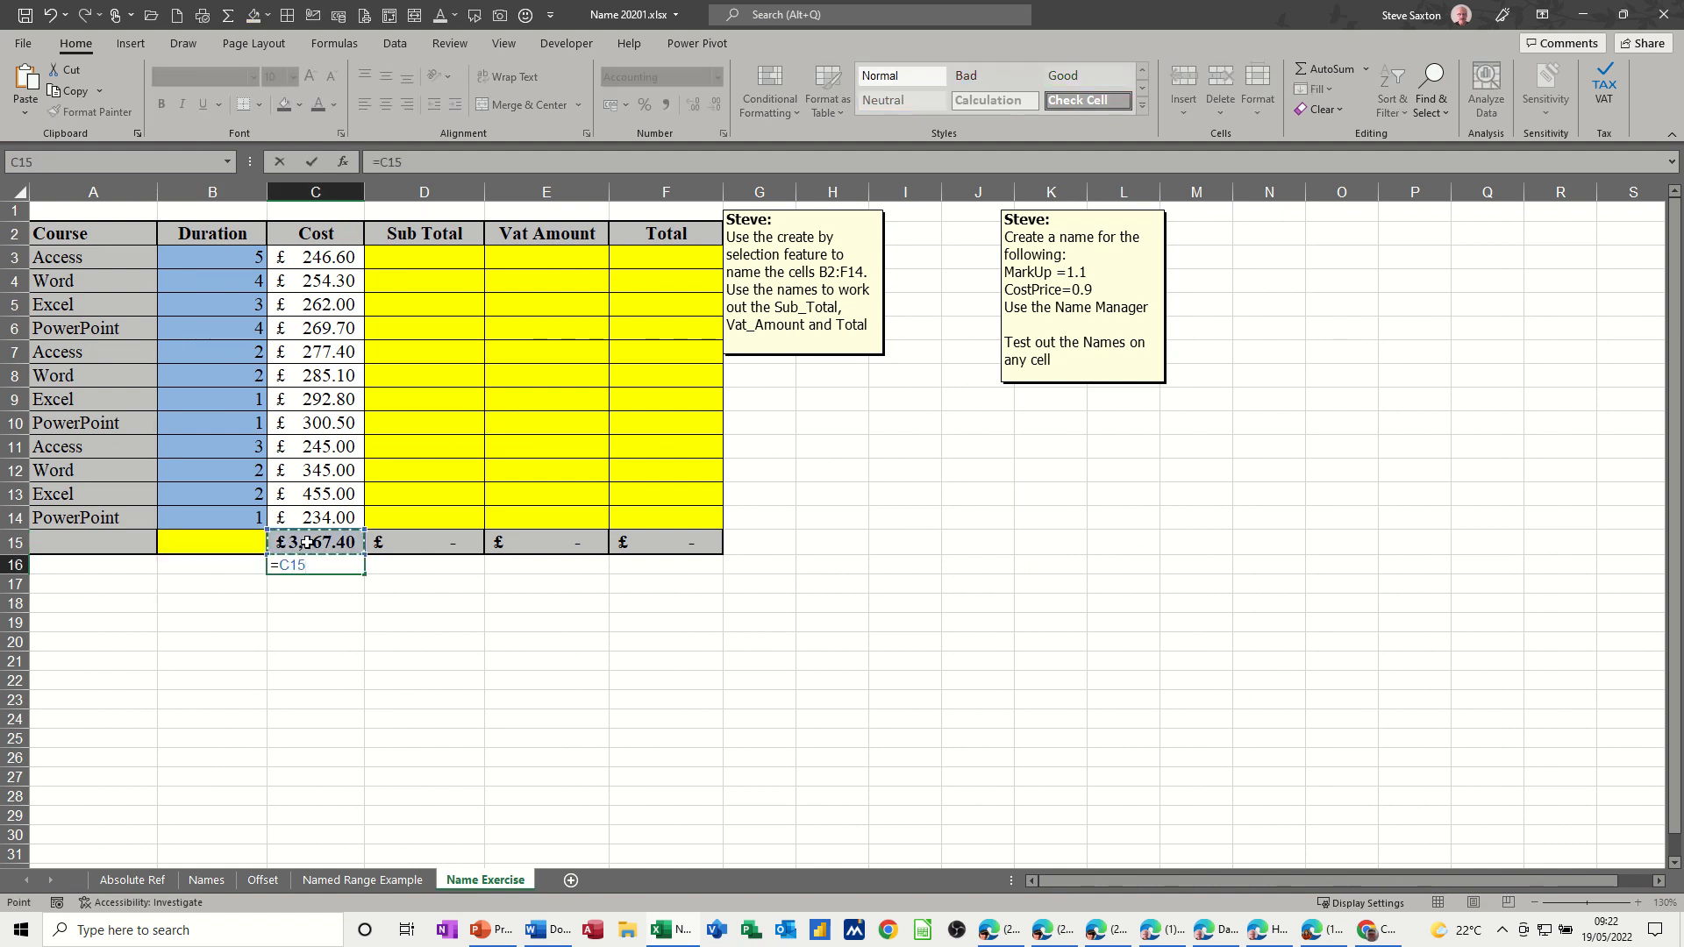
type("*vat")
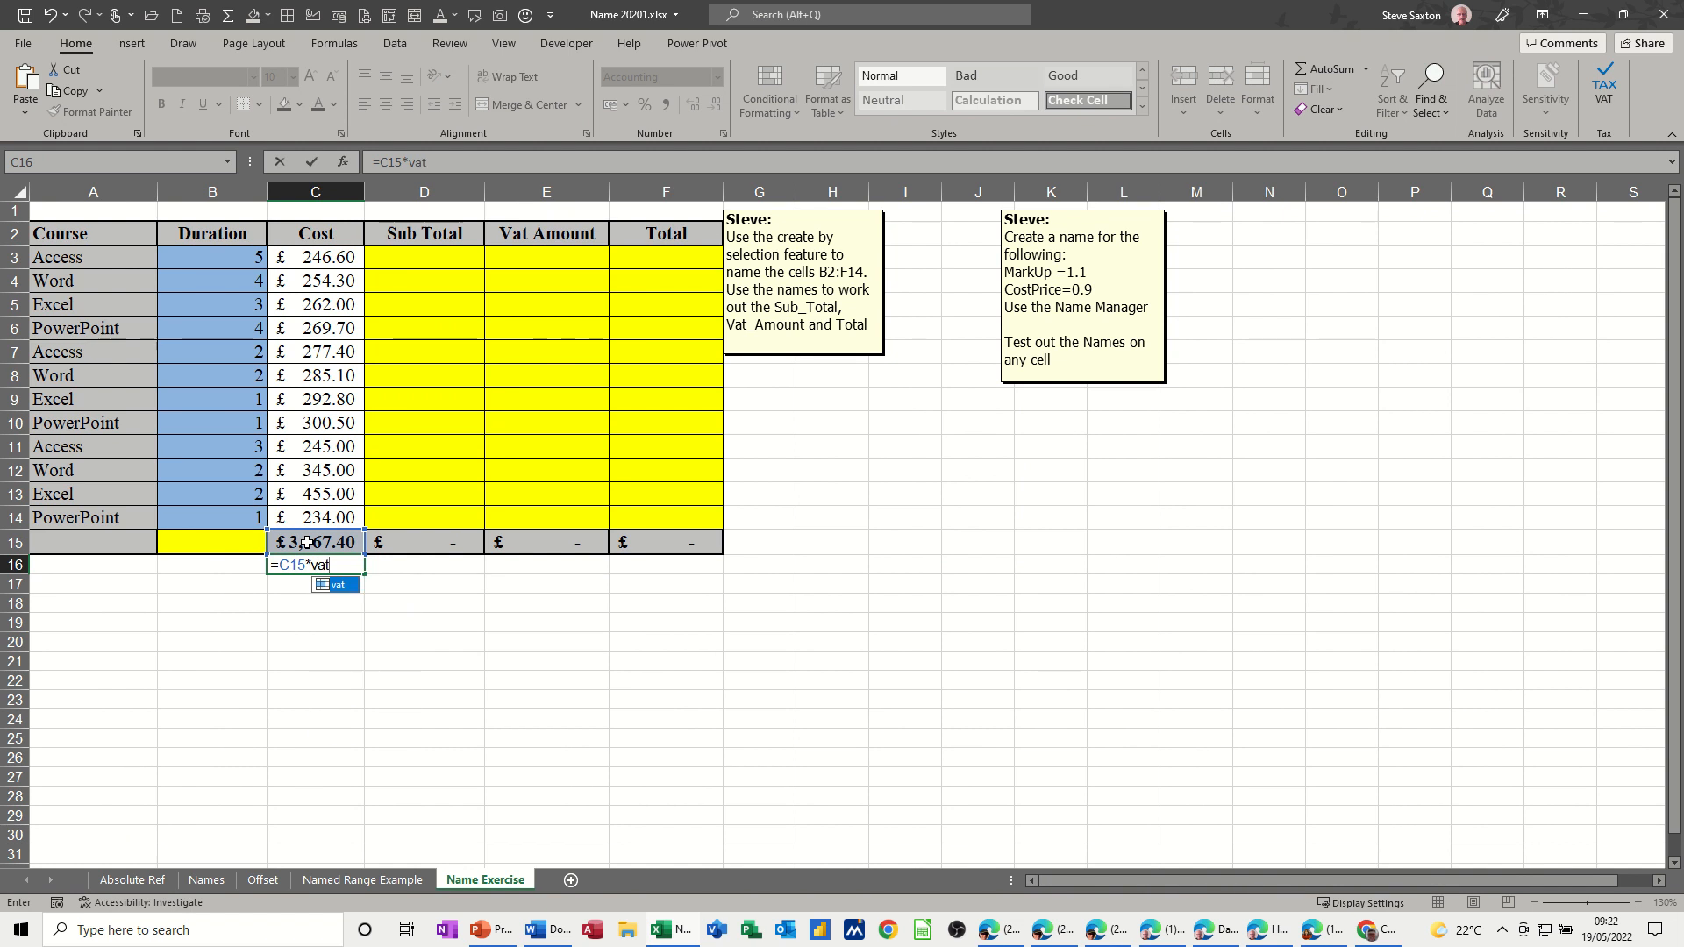
left_click(312, 161)
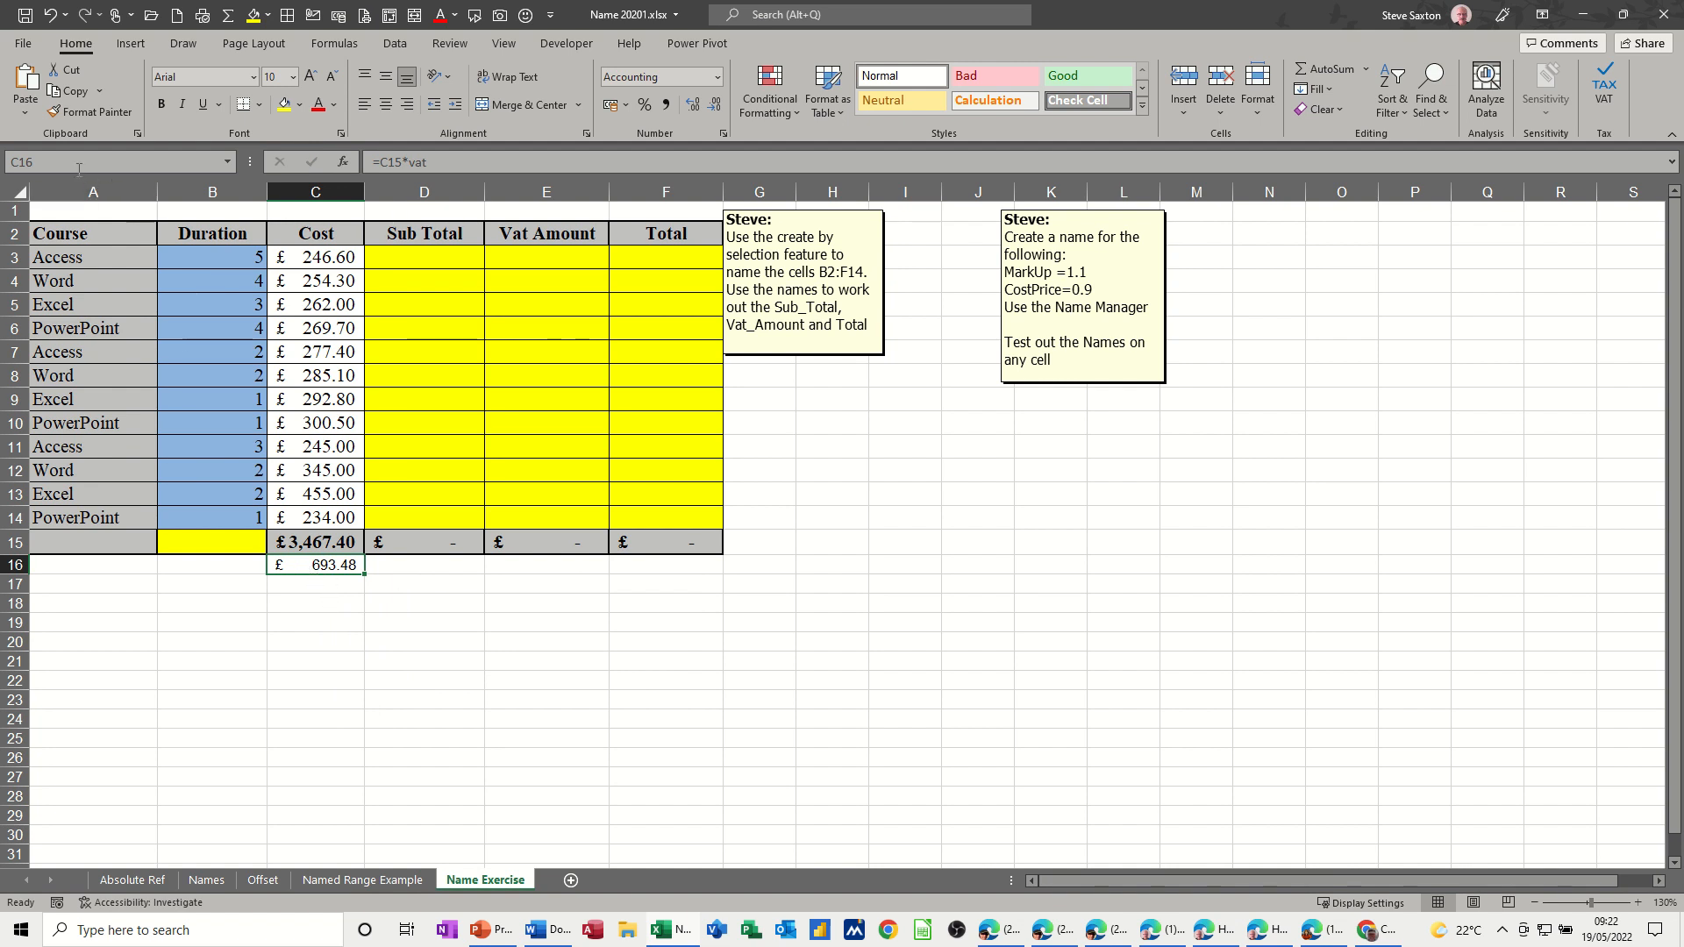
Go from the Name Exercise sheet straight to the cell named vat.
left_click(69, 164)
type("vat")
key("Return")
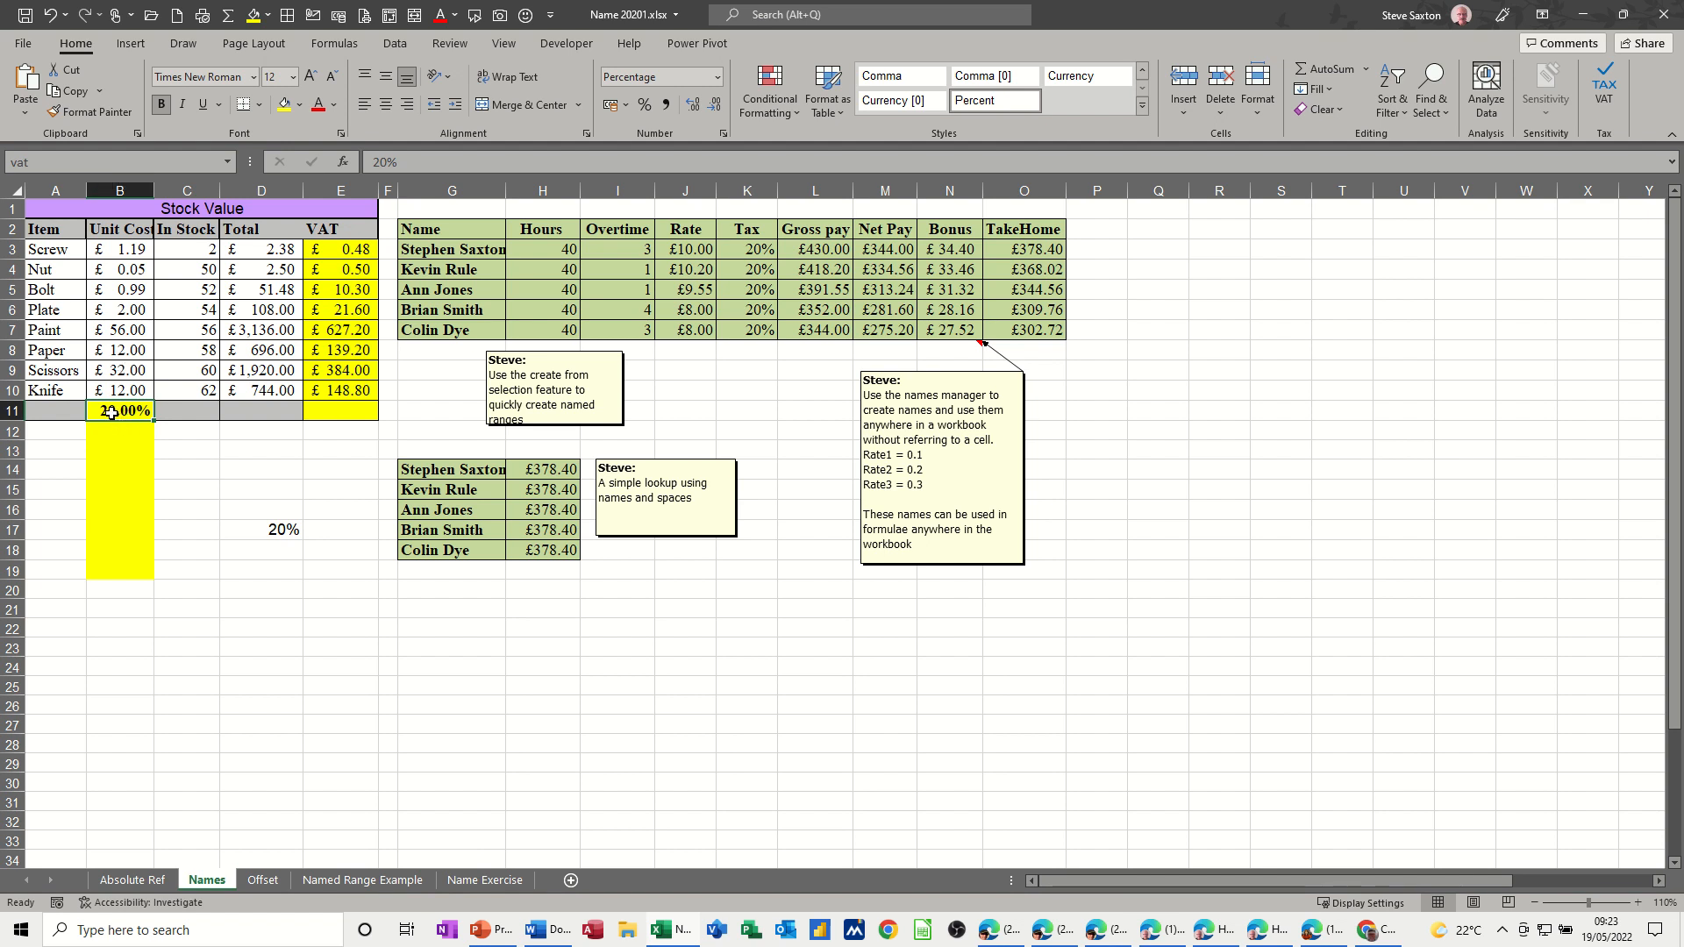
left_click(199, 454)
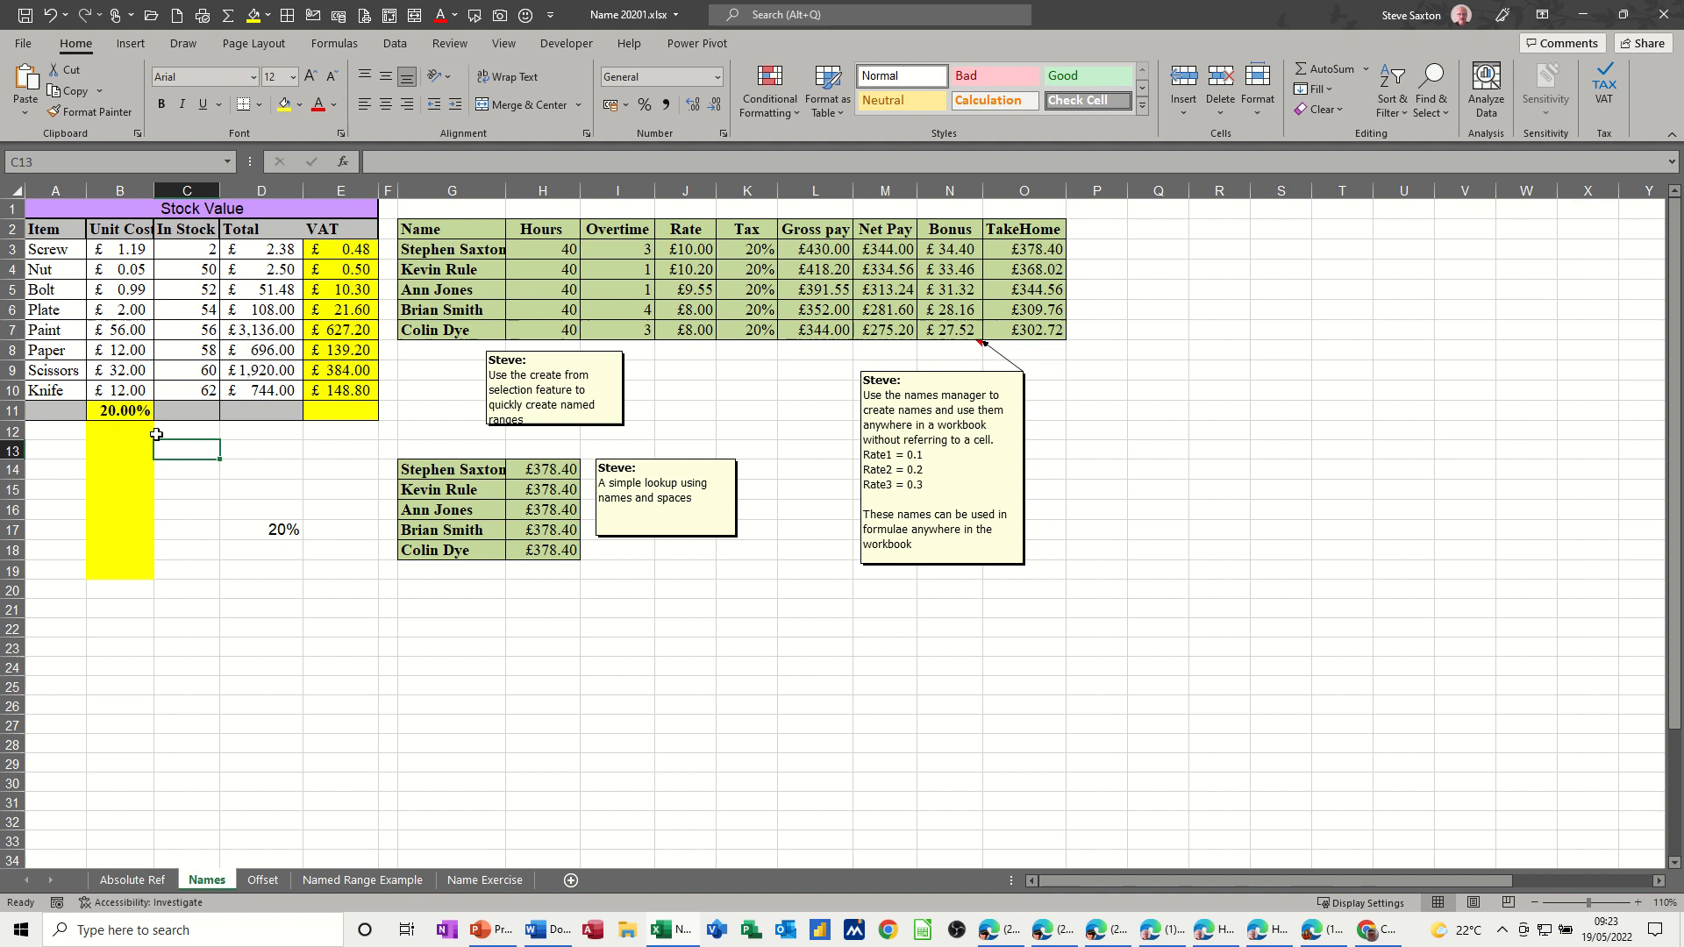
left_click(116, 411)
left_click(261, 481)
left_click(124, 412)
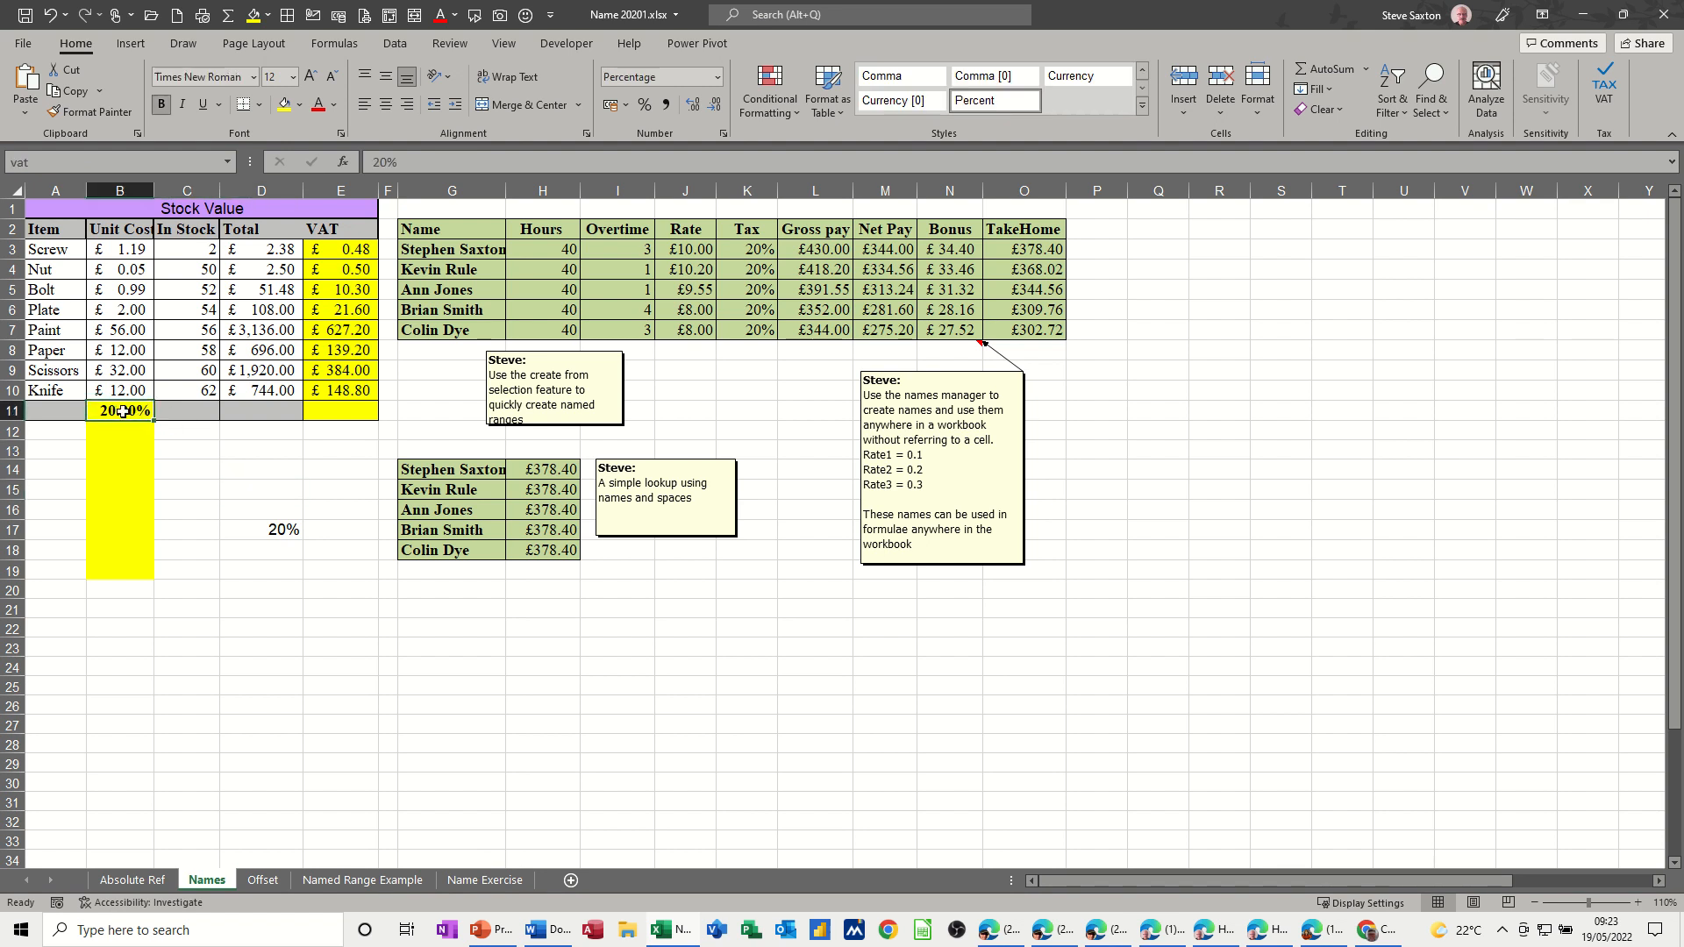
left_click(262, 473)
left_click(118, 414)
left_click(223, 454)
Try to give rate cell B11 a name containing a space, sdgf dfdfd, and dismiss the warning.
left_click(123, 411)
left_click(58, 158)
type("sdgf dfdfd")
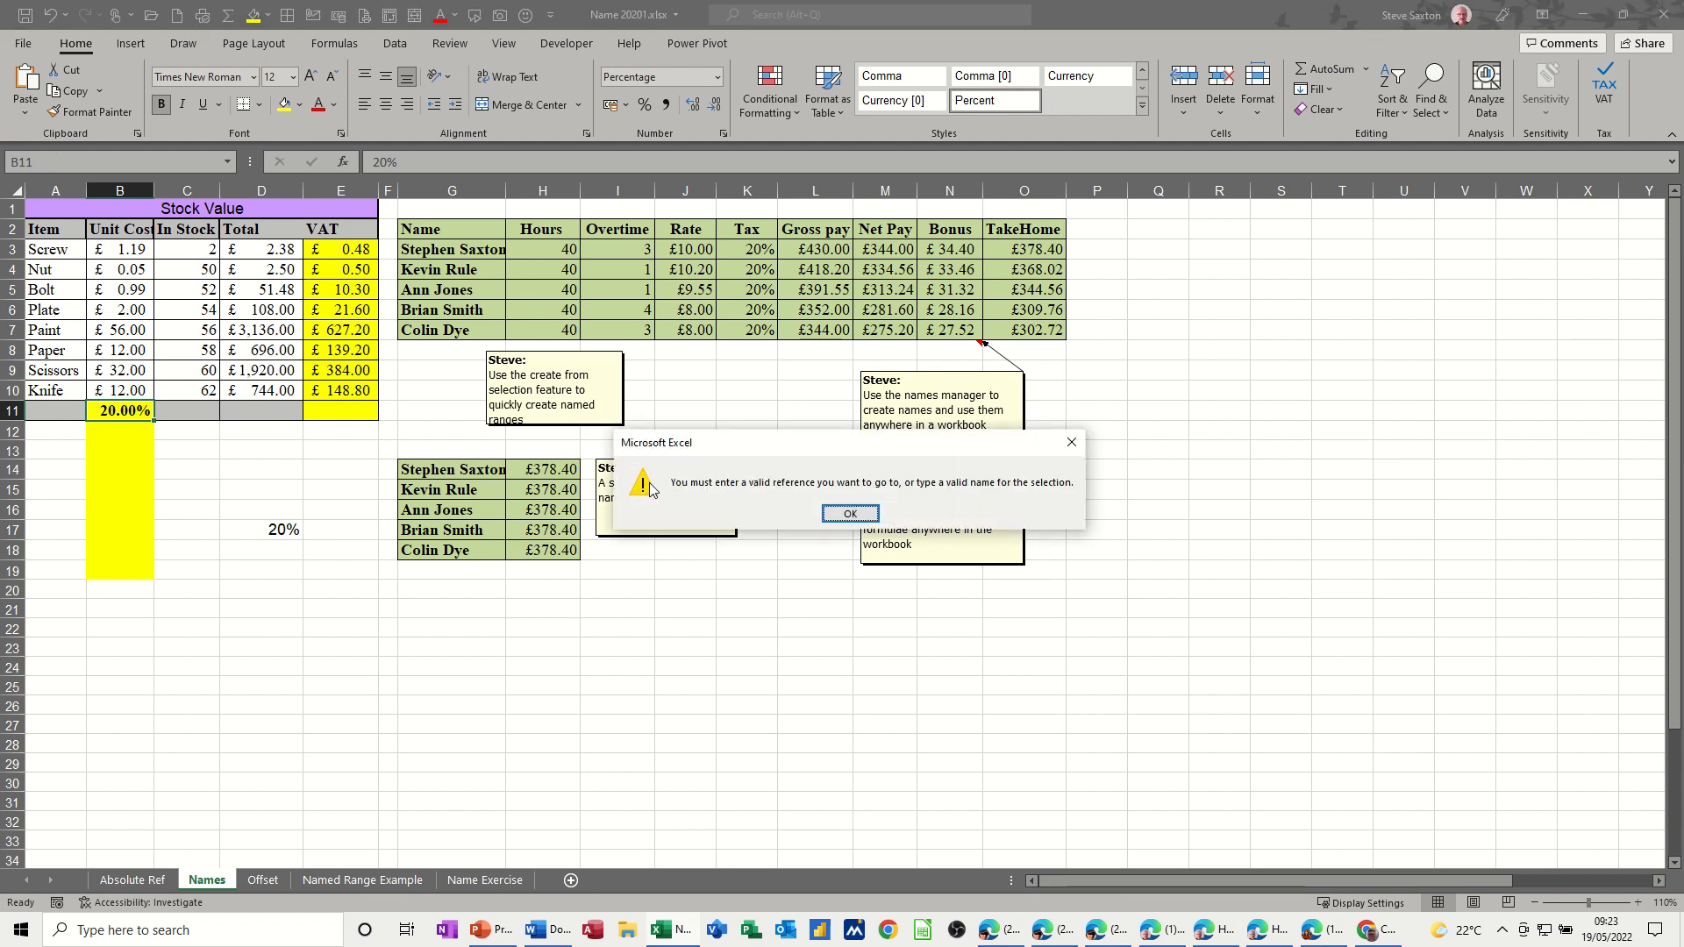
left_click(848, 522)
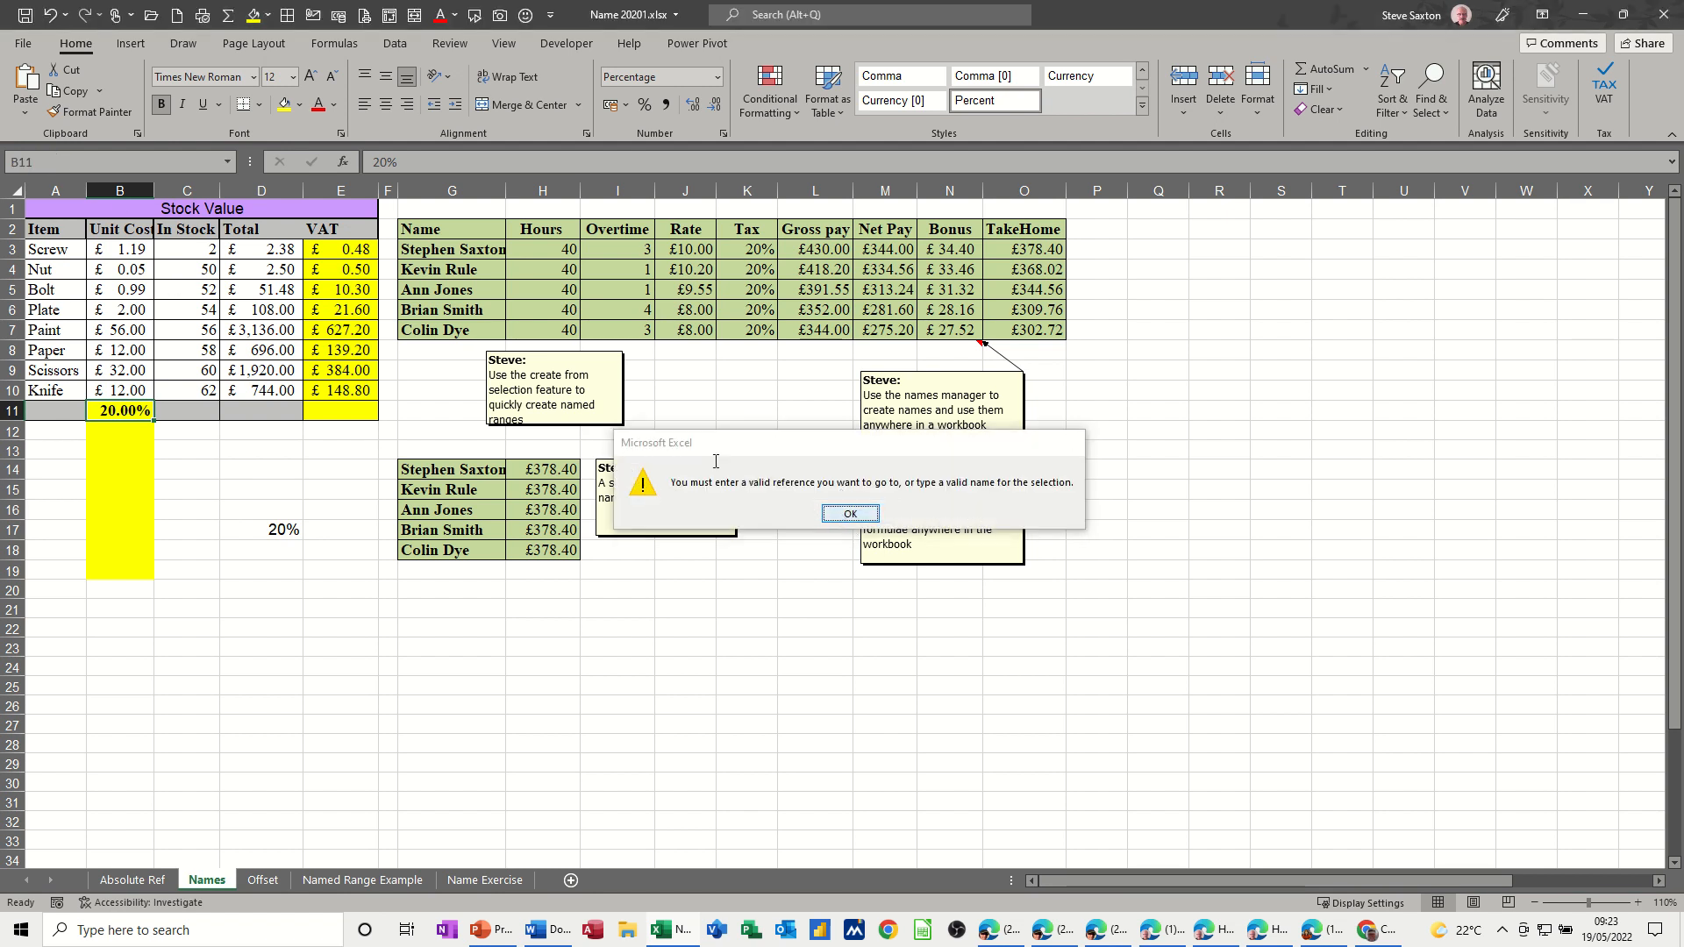
View the list of names defined in the workbook and reselect rate cell B11.
left_click(226, 162)
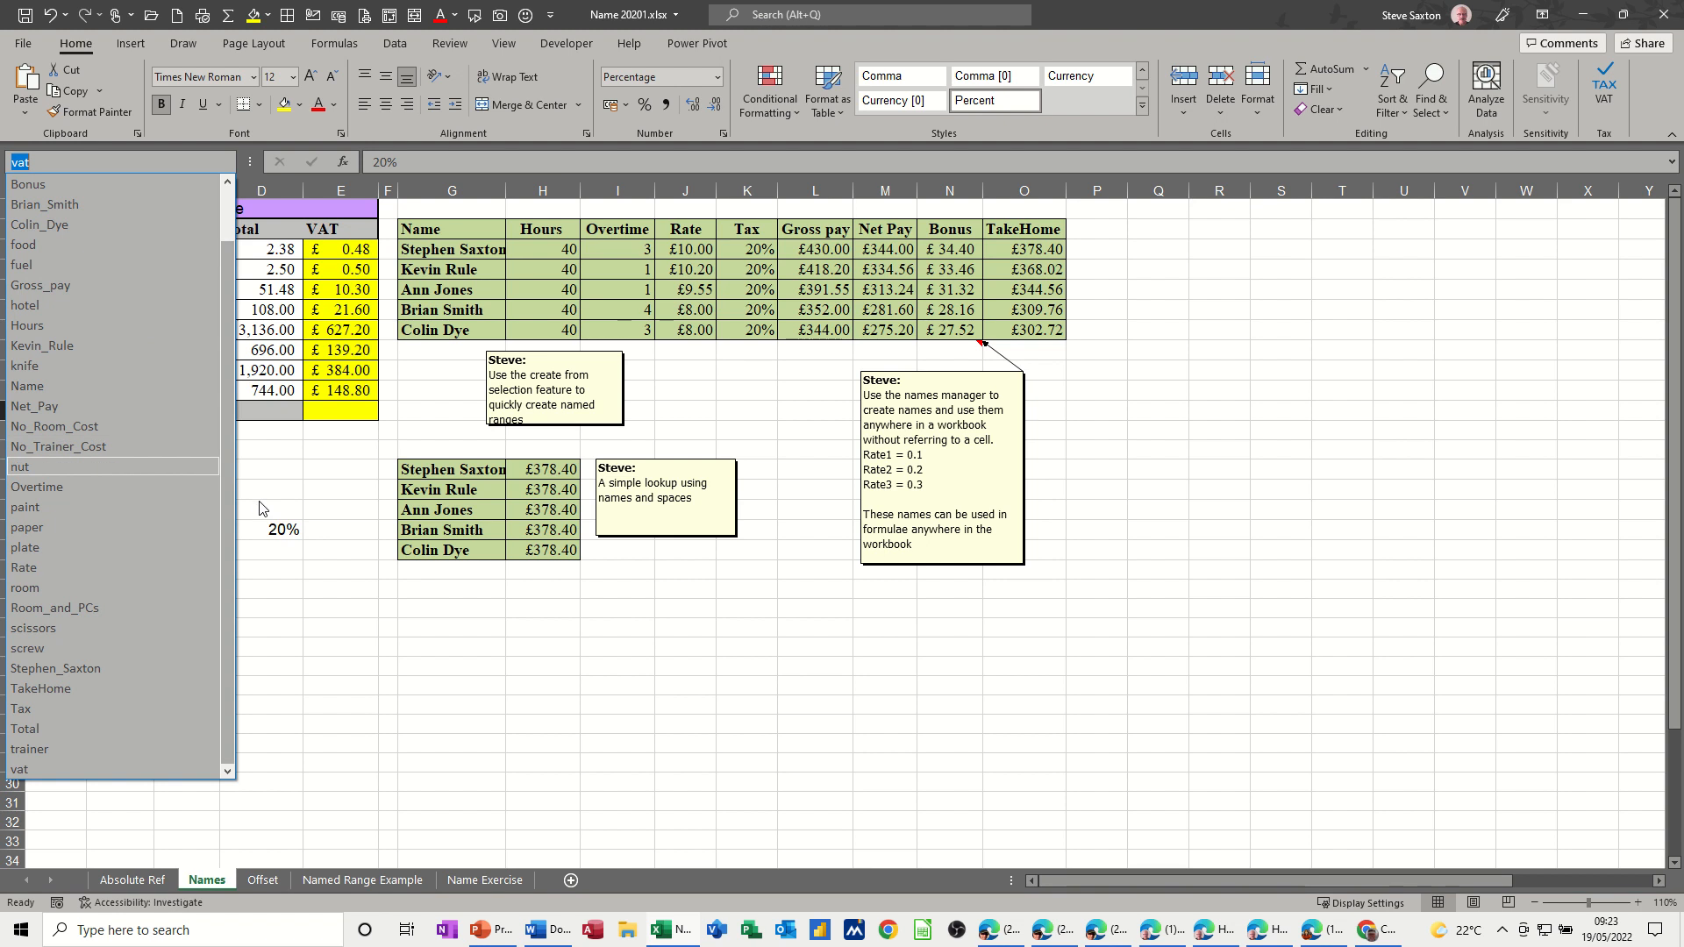
left_click(281, 530)
left_click(114, 411)
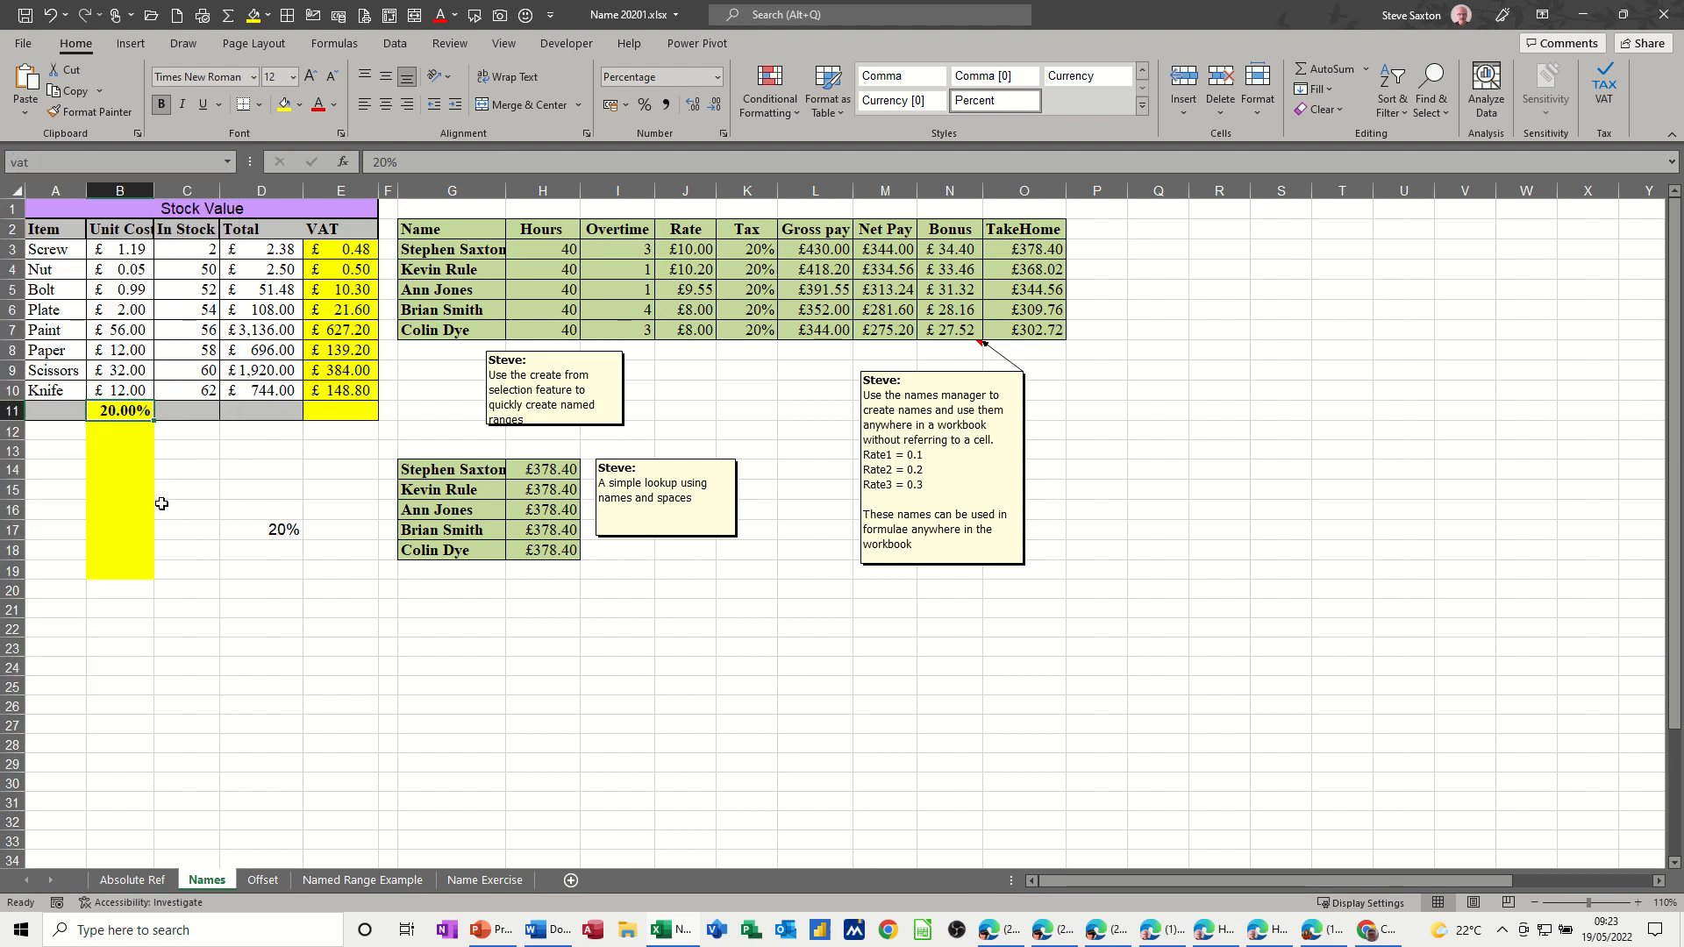
Enter the text vat as the contents of rate cell B11, and undo that entry.
type("vat")
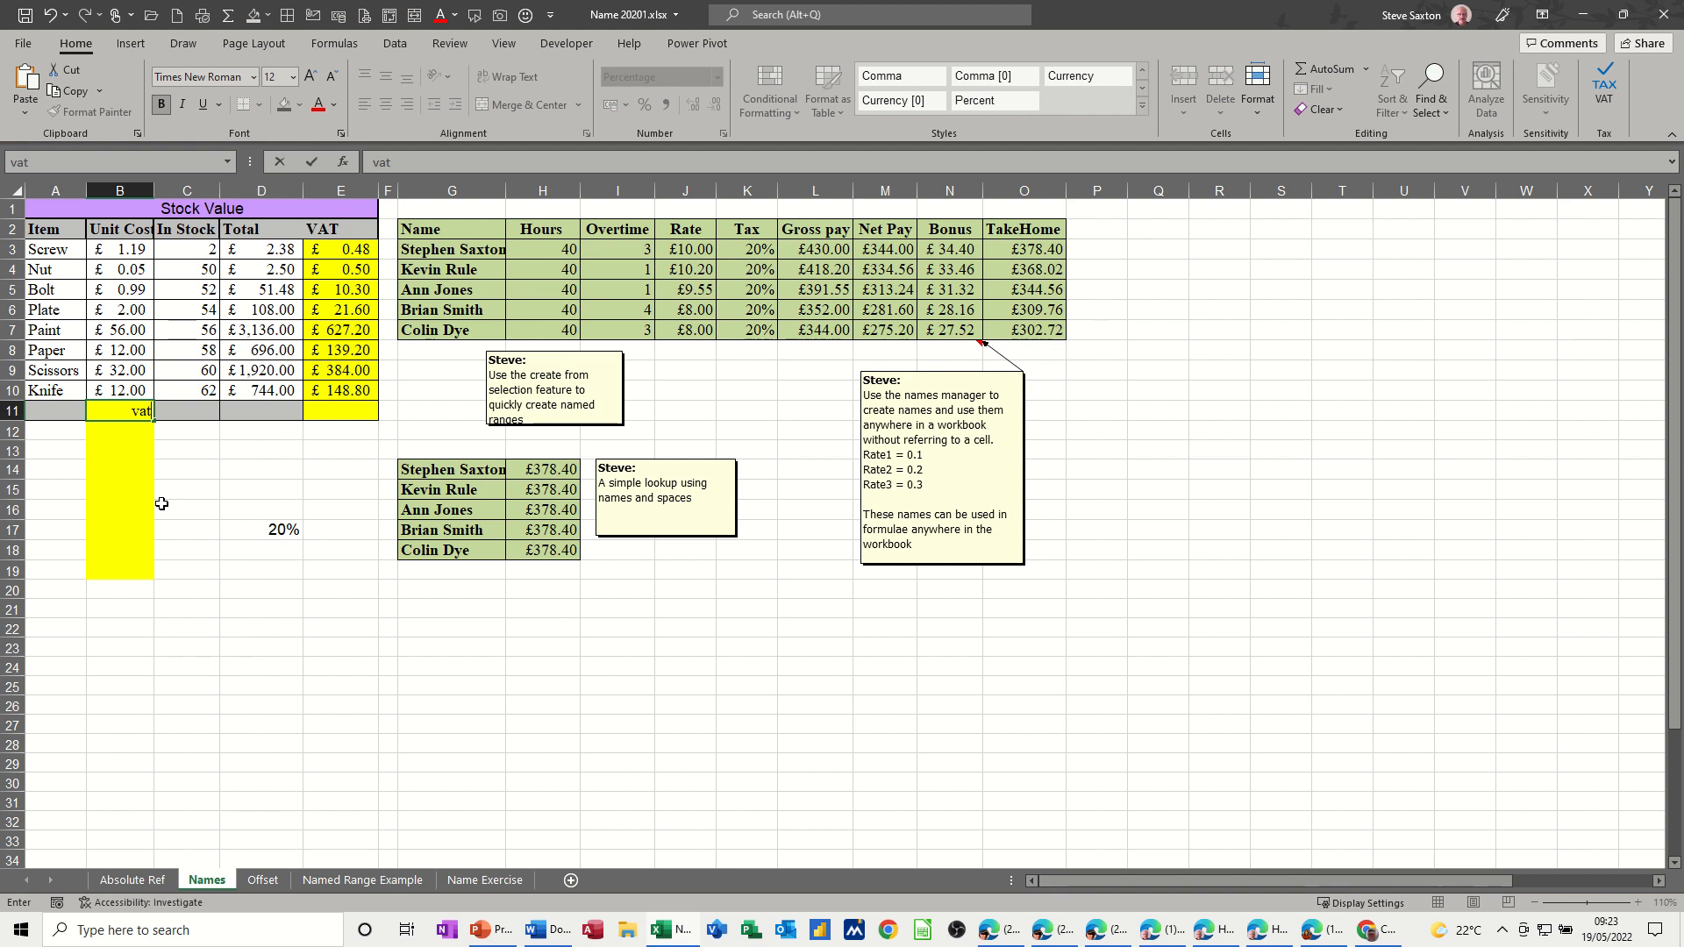
key("Return")
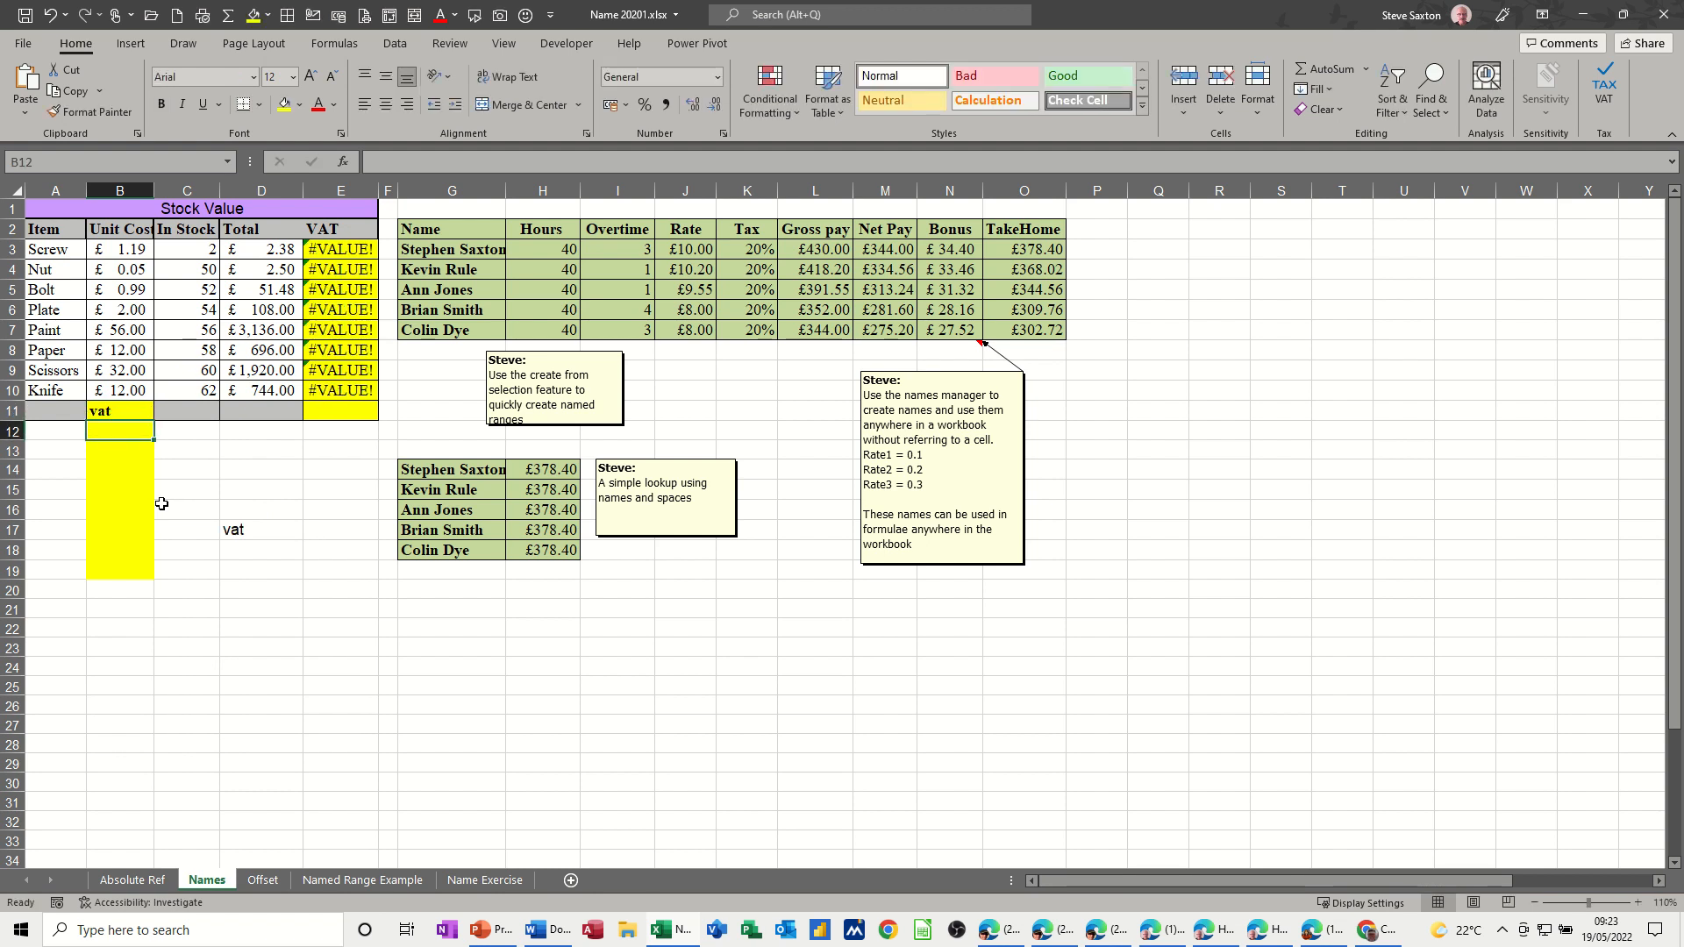
left_click(124, 411)
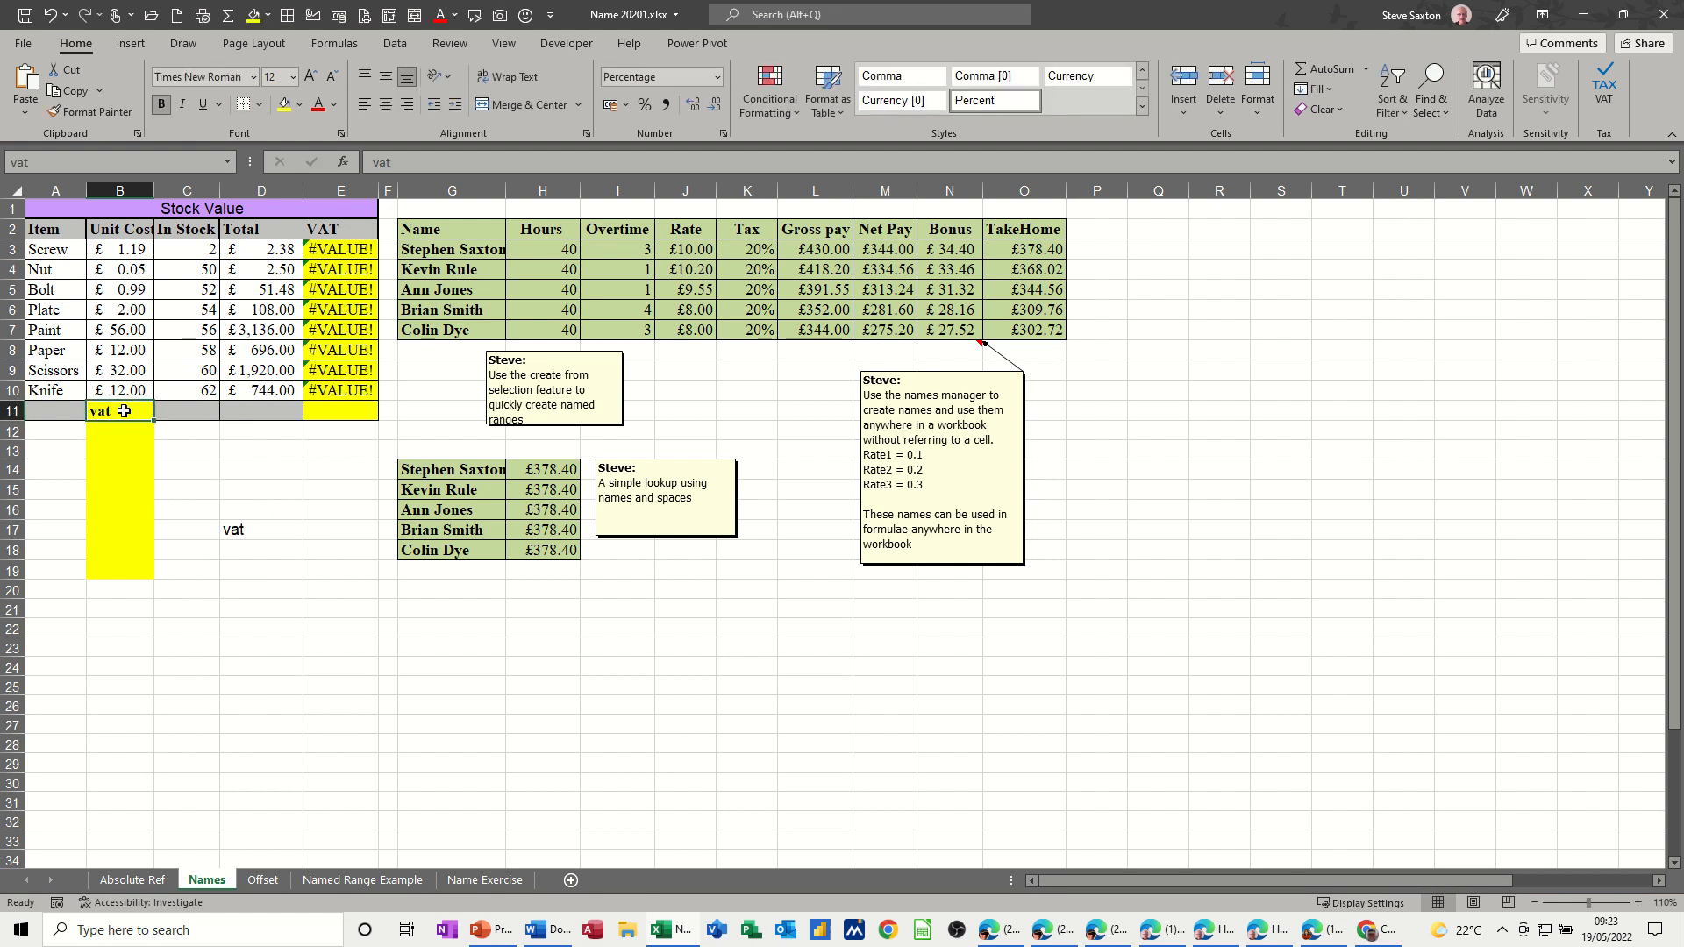
left_click(50, 15)
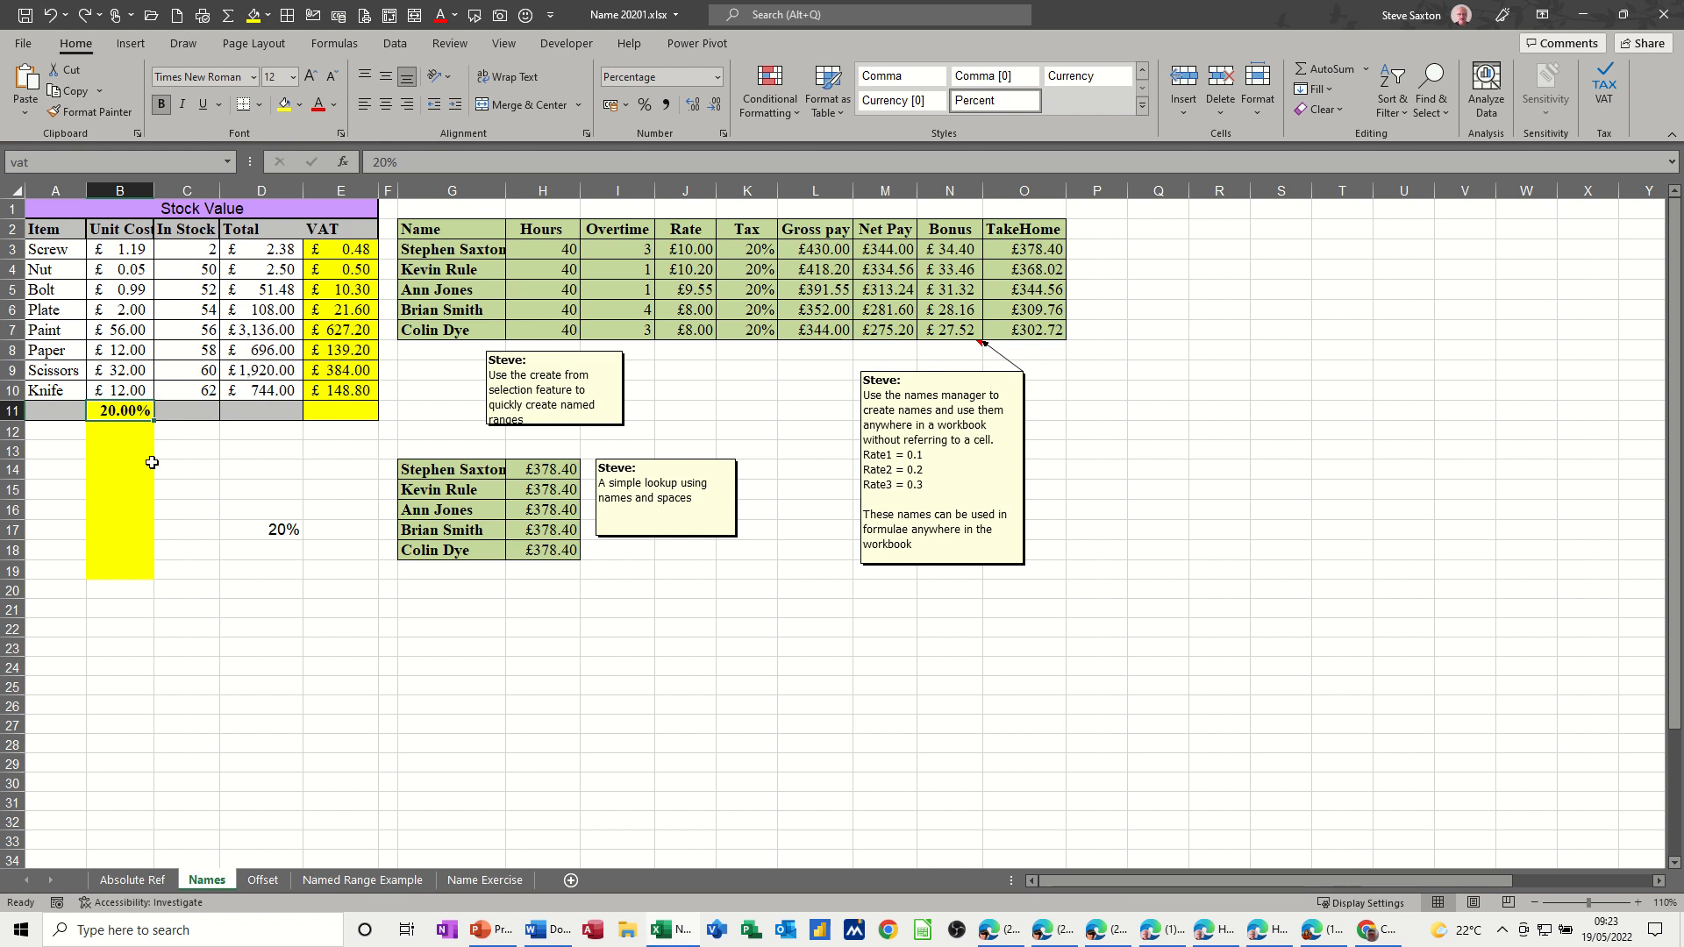
Try to assign the existing name vat to the empty cell A11.
left_click(61, 410)
left_click(71, 163)
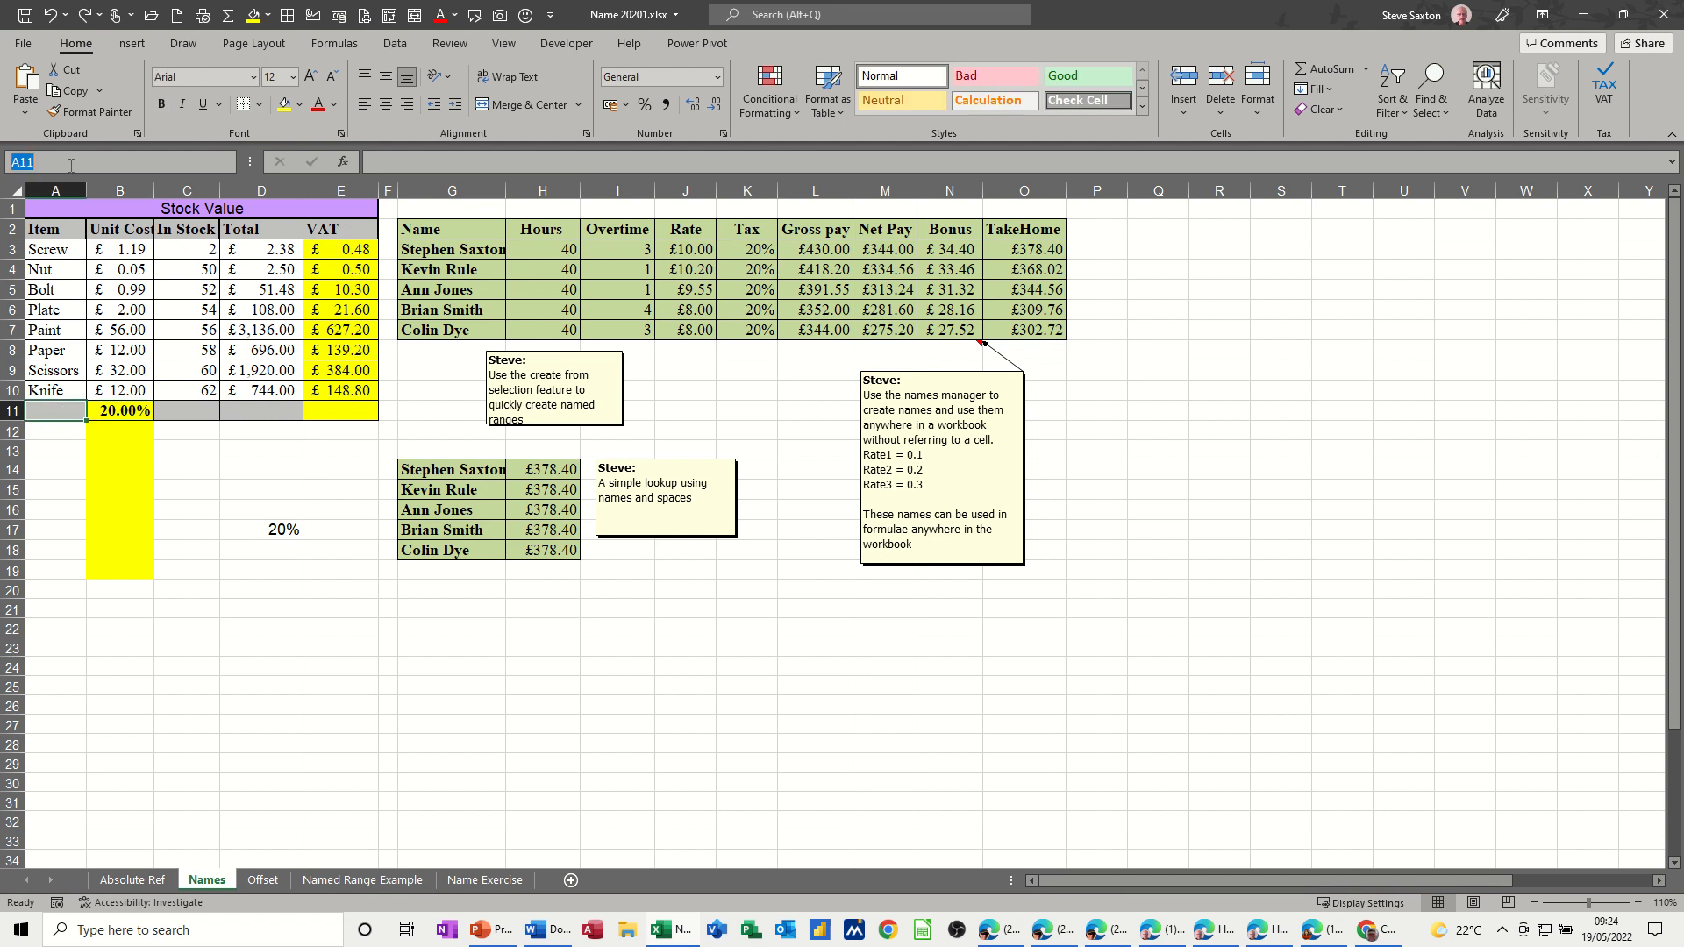
type("vat")
key("Return")
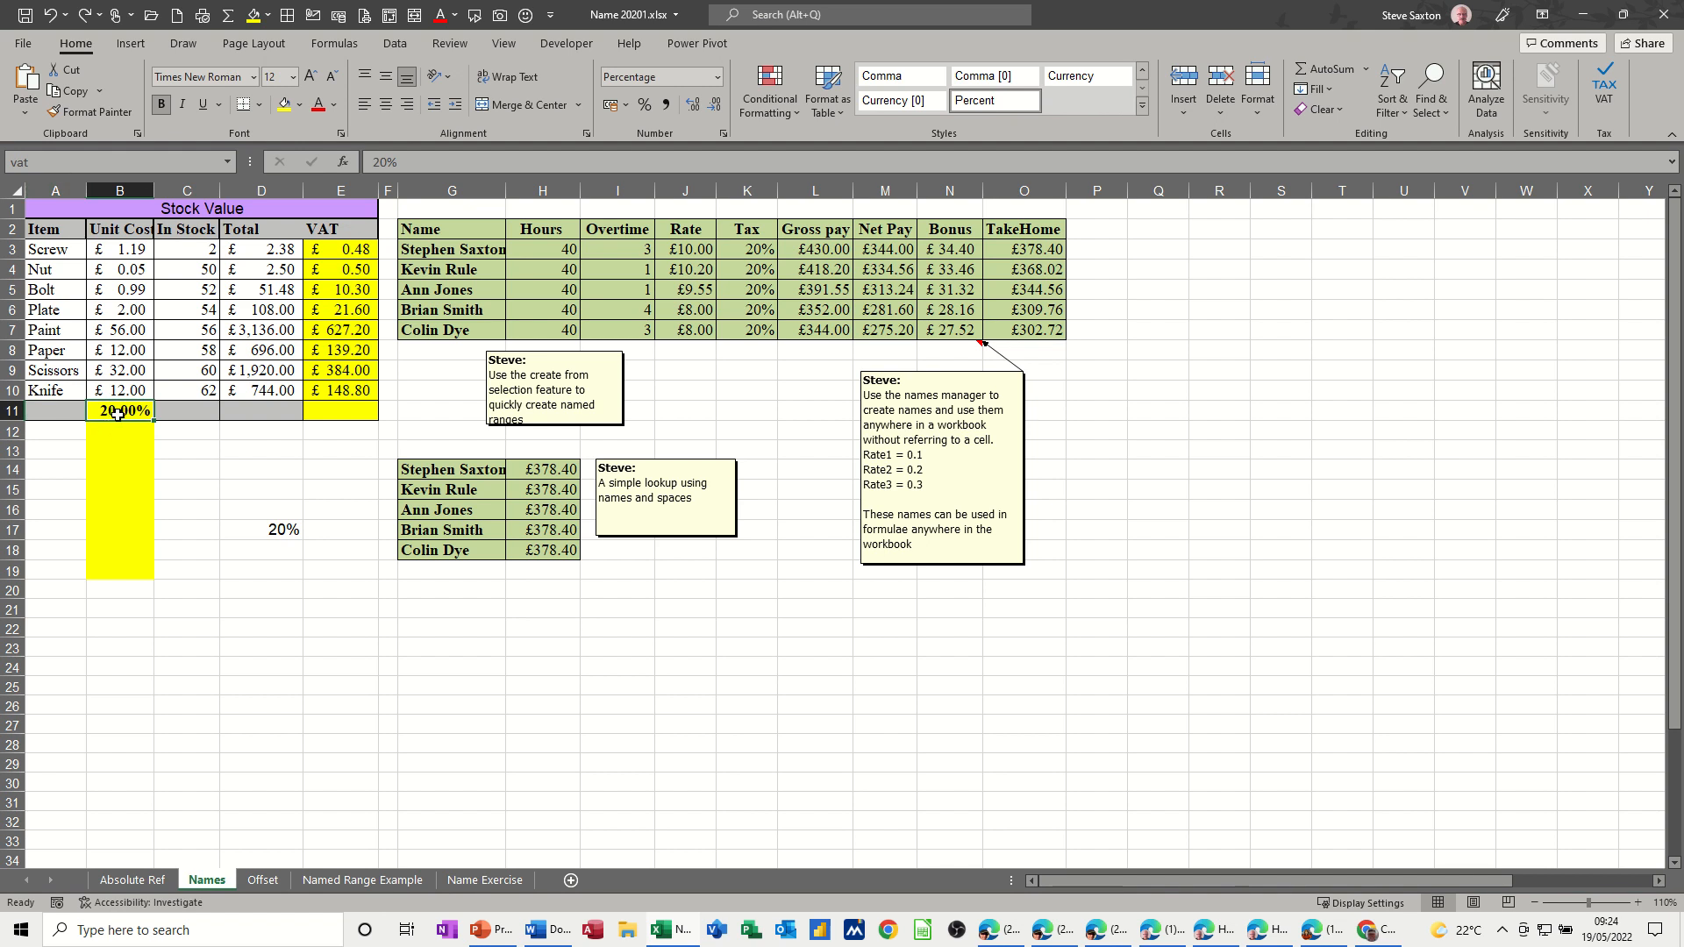
Try to remove the name vat from B11 by clearing its name reference, checking A11 and B11.
left_click(42, 165)
key("Delete")
left_click(74, 410)
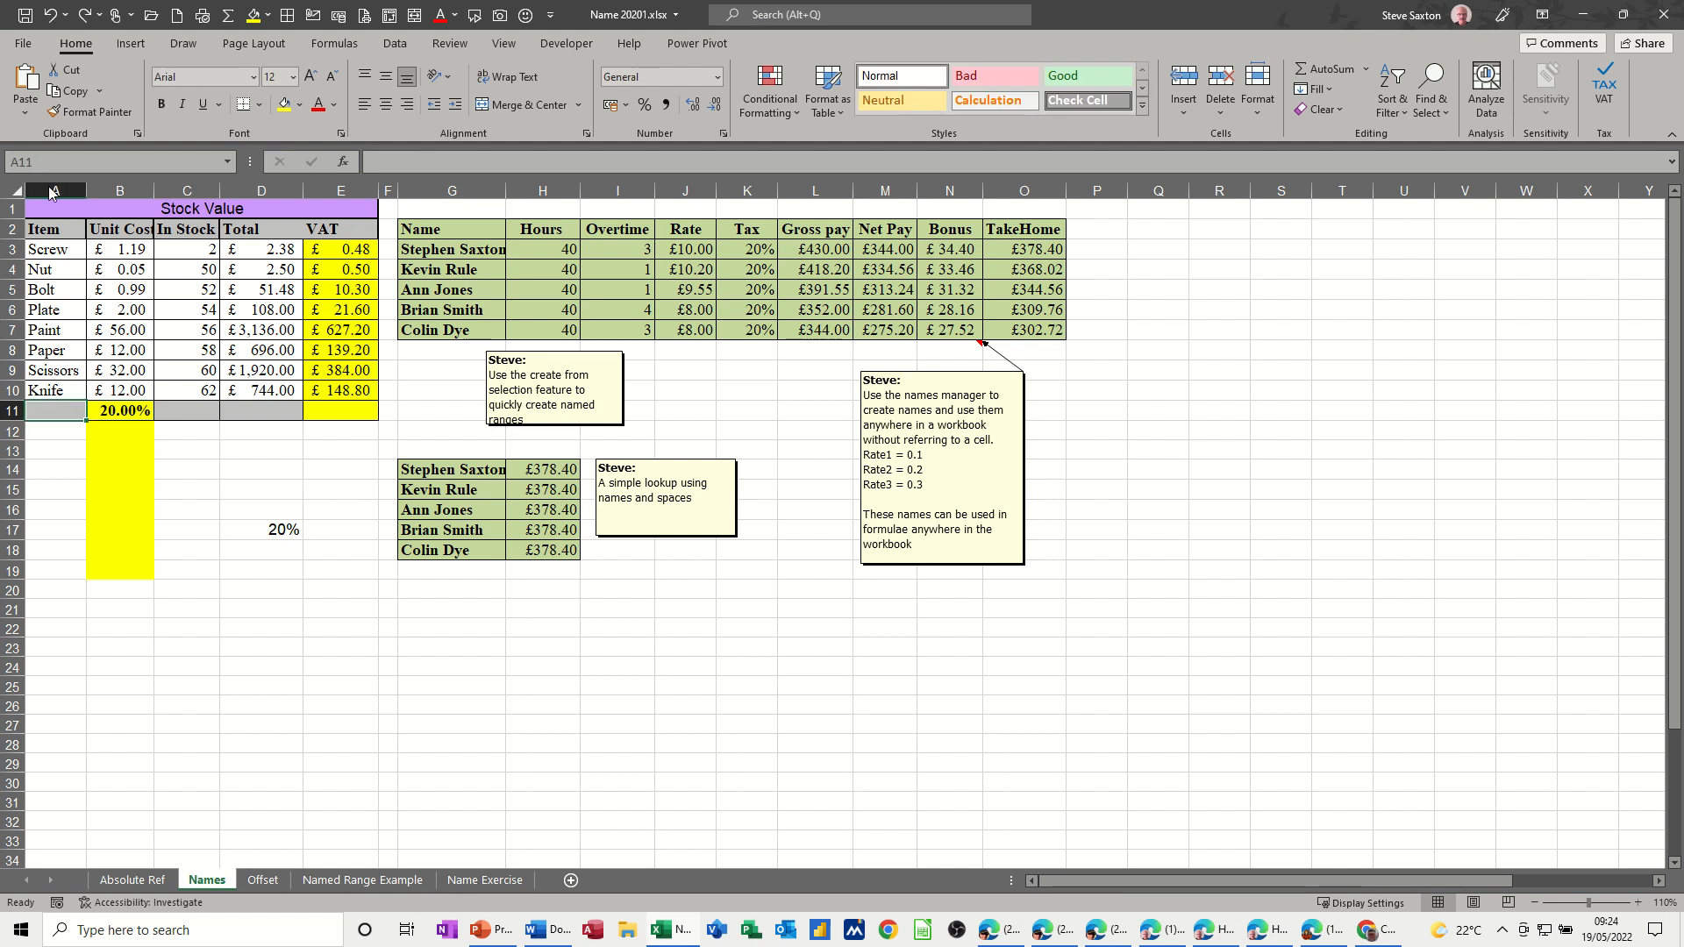
left_click(122, 410)
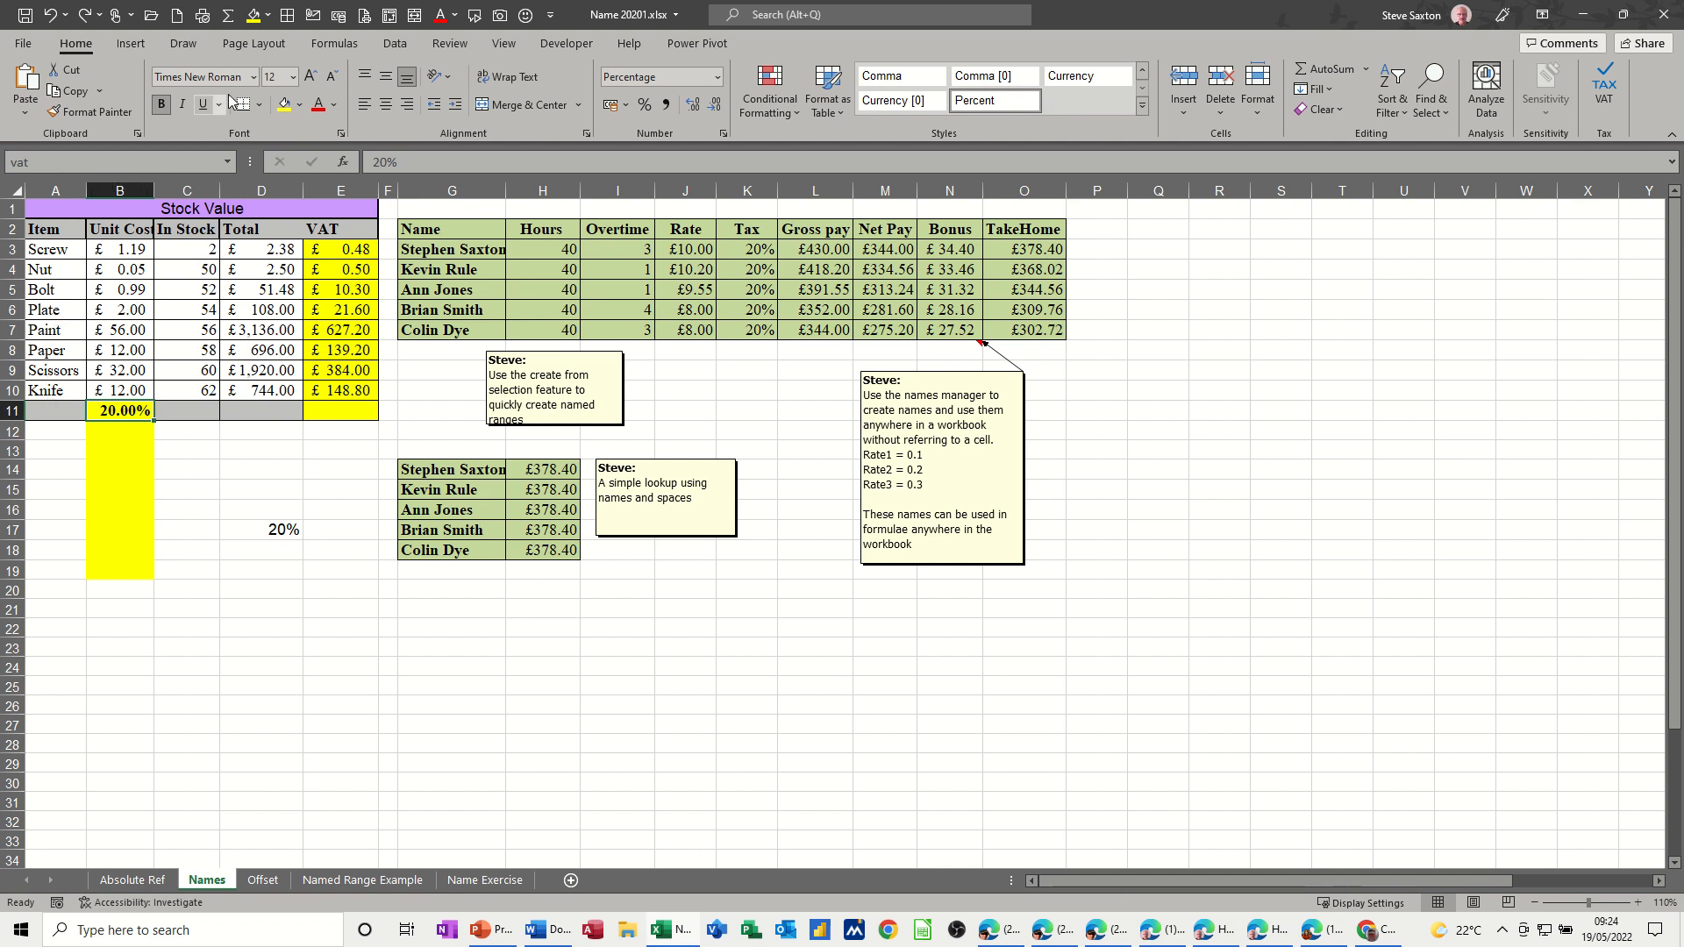
Open the Name Manager and inspect which cell the vat name refers to.
left_click(321, 46)
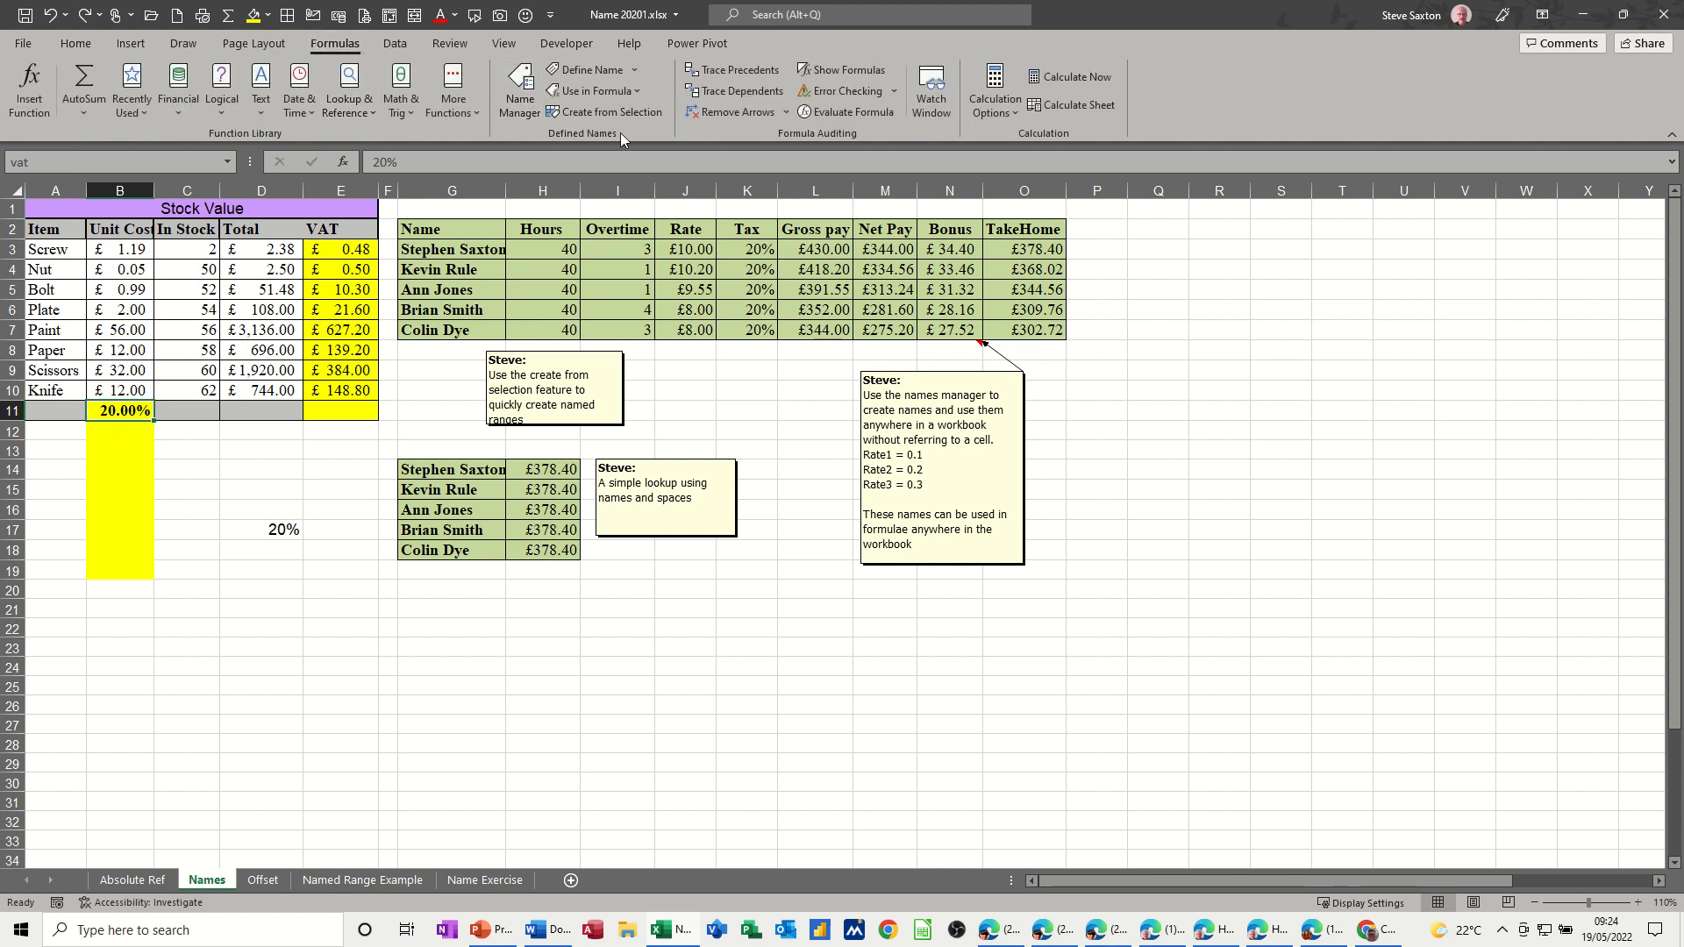
left_click(518, 91)
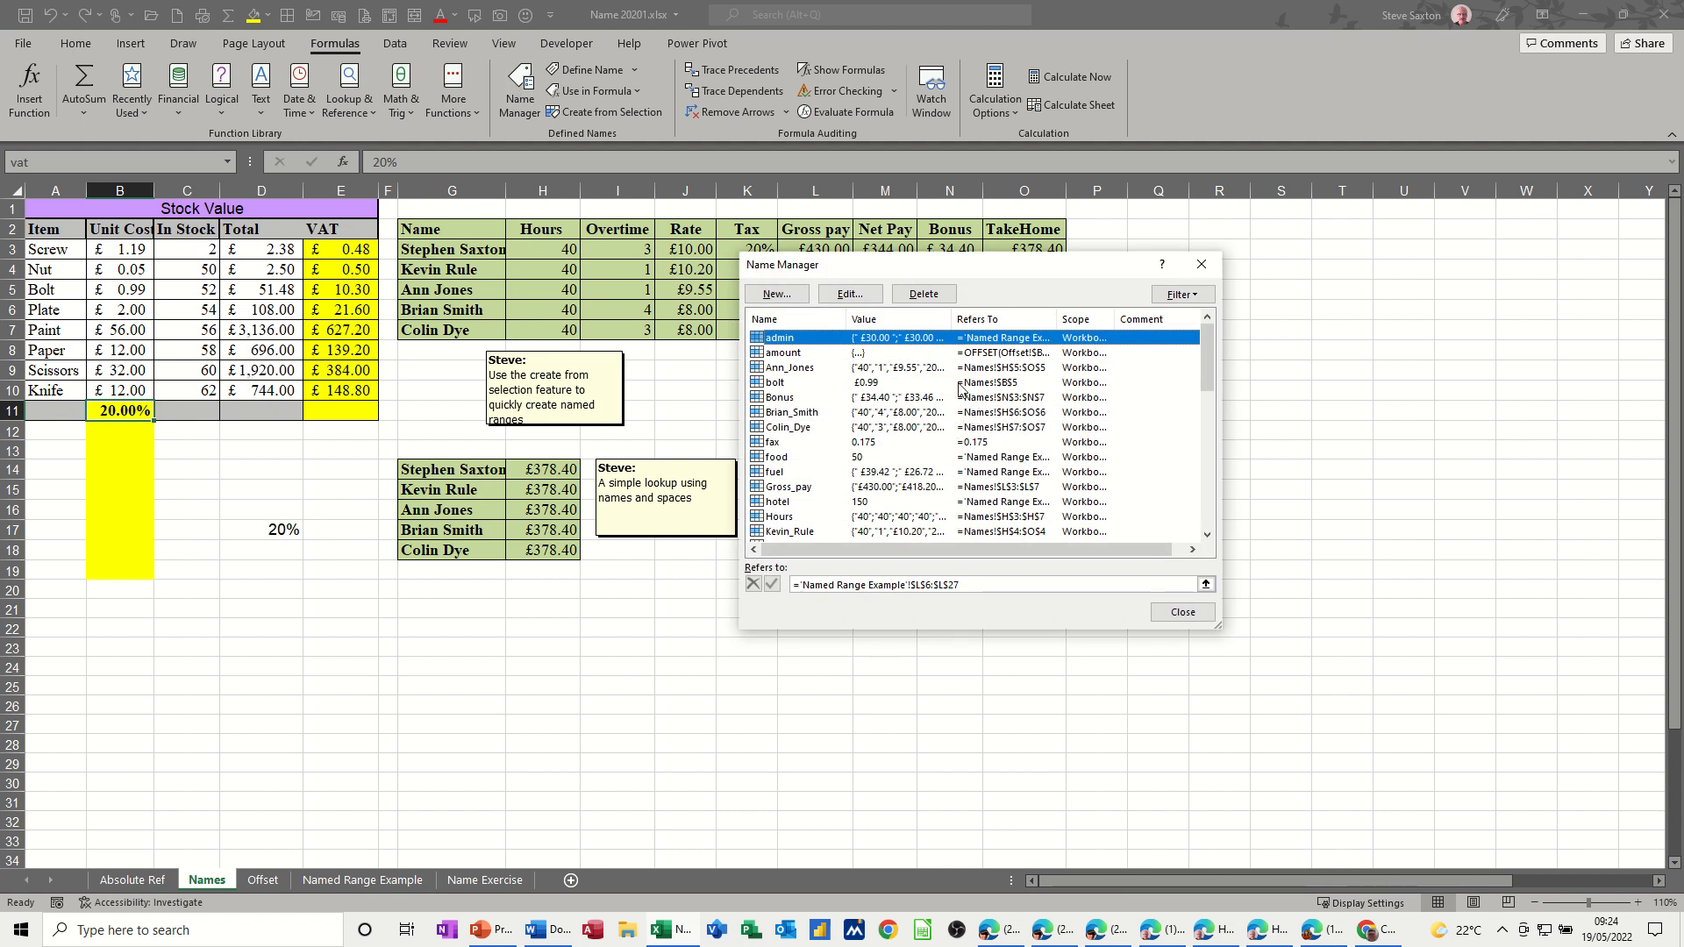
scroll(999, 419, "down", 4)
scroll(998, 420, "down", 4)
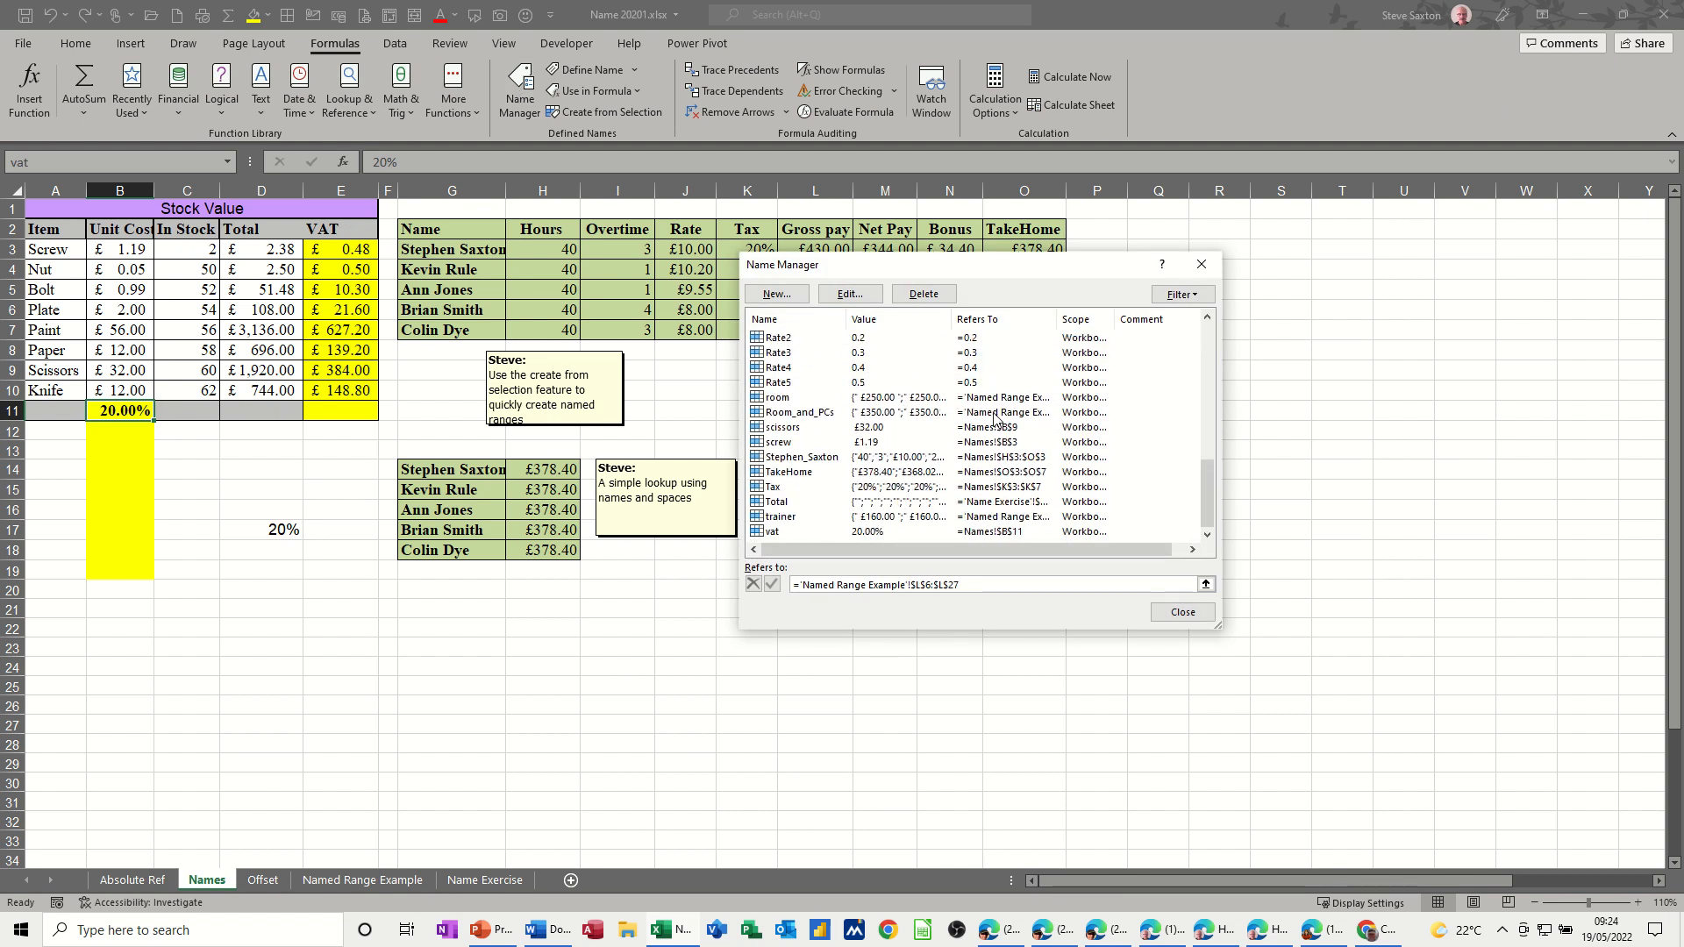
left_click(776, 532)
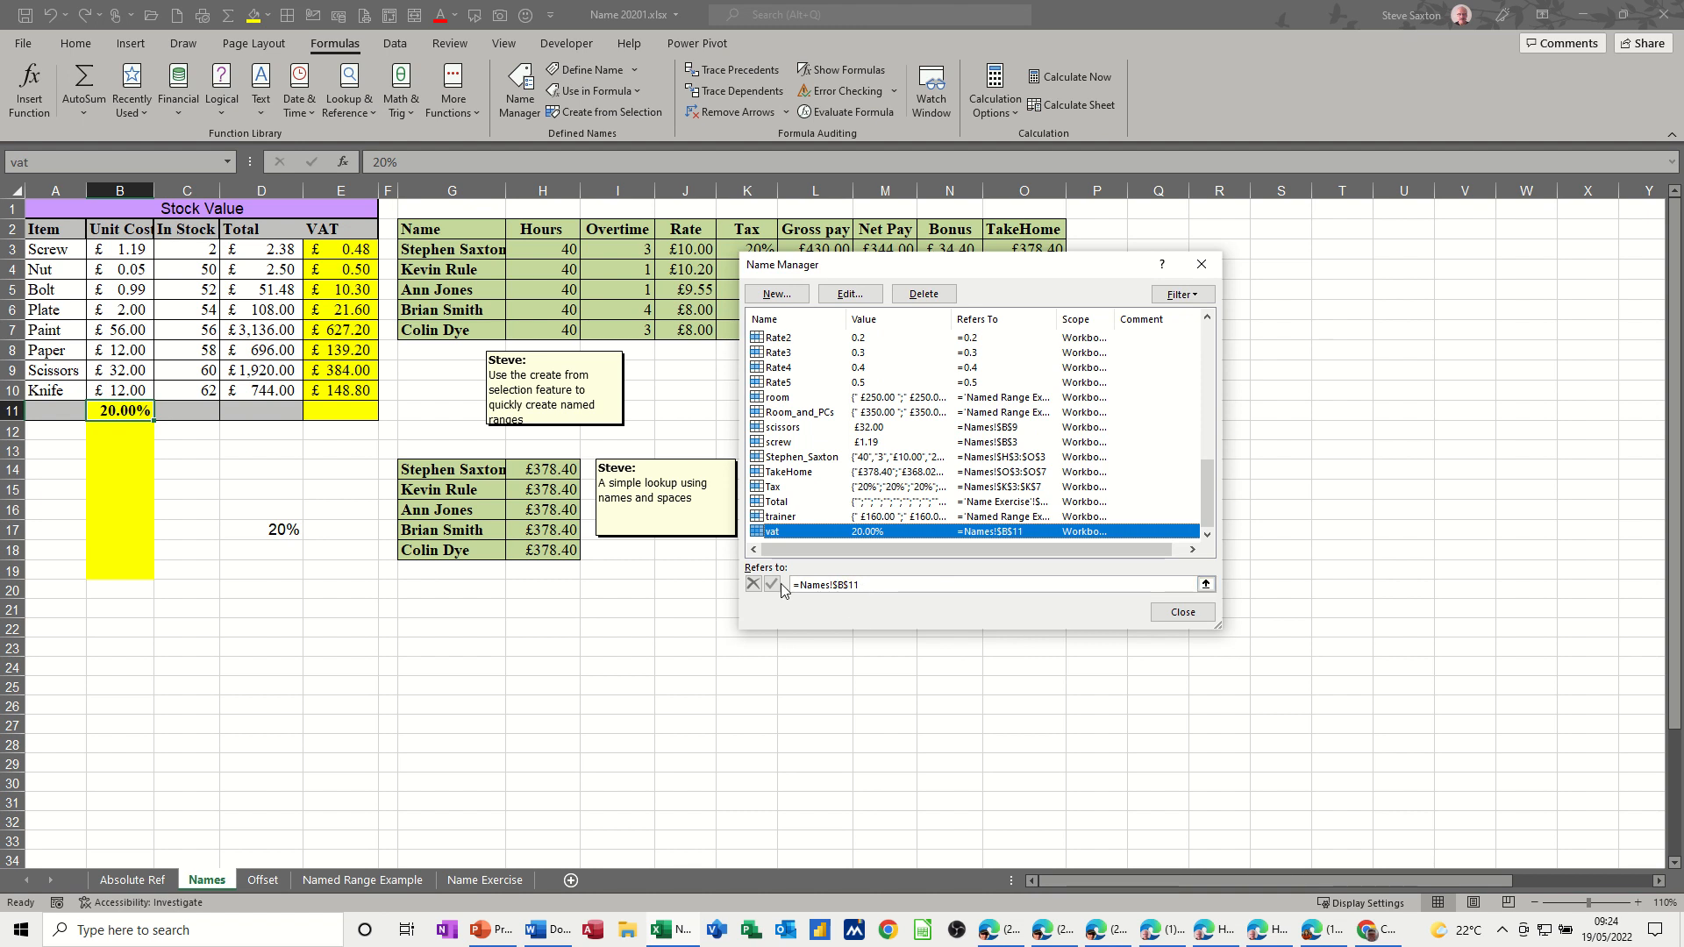
left_click_drag(971, 274, 667, 336)
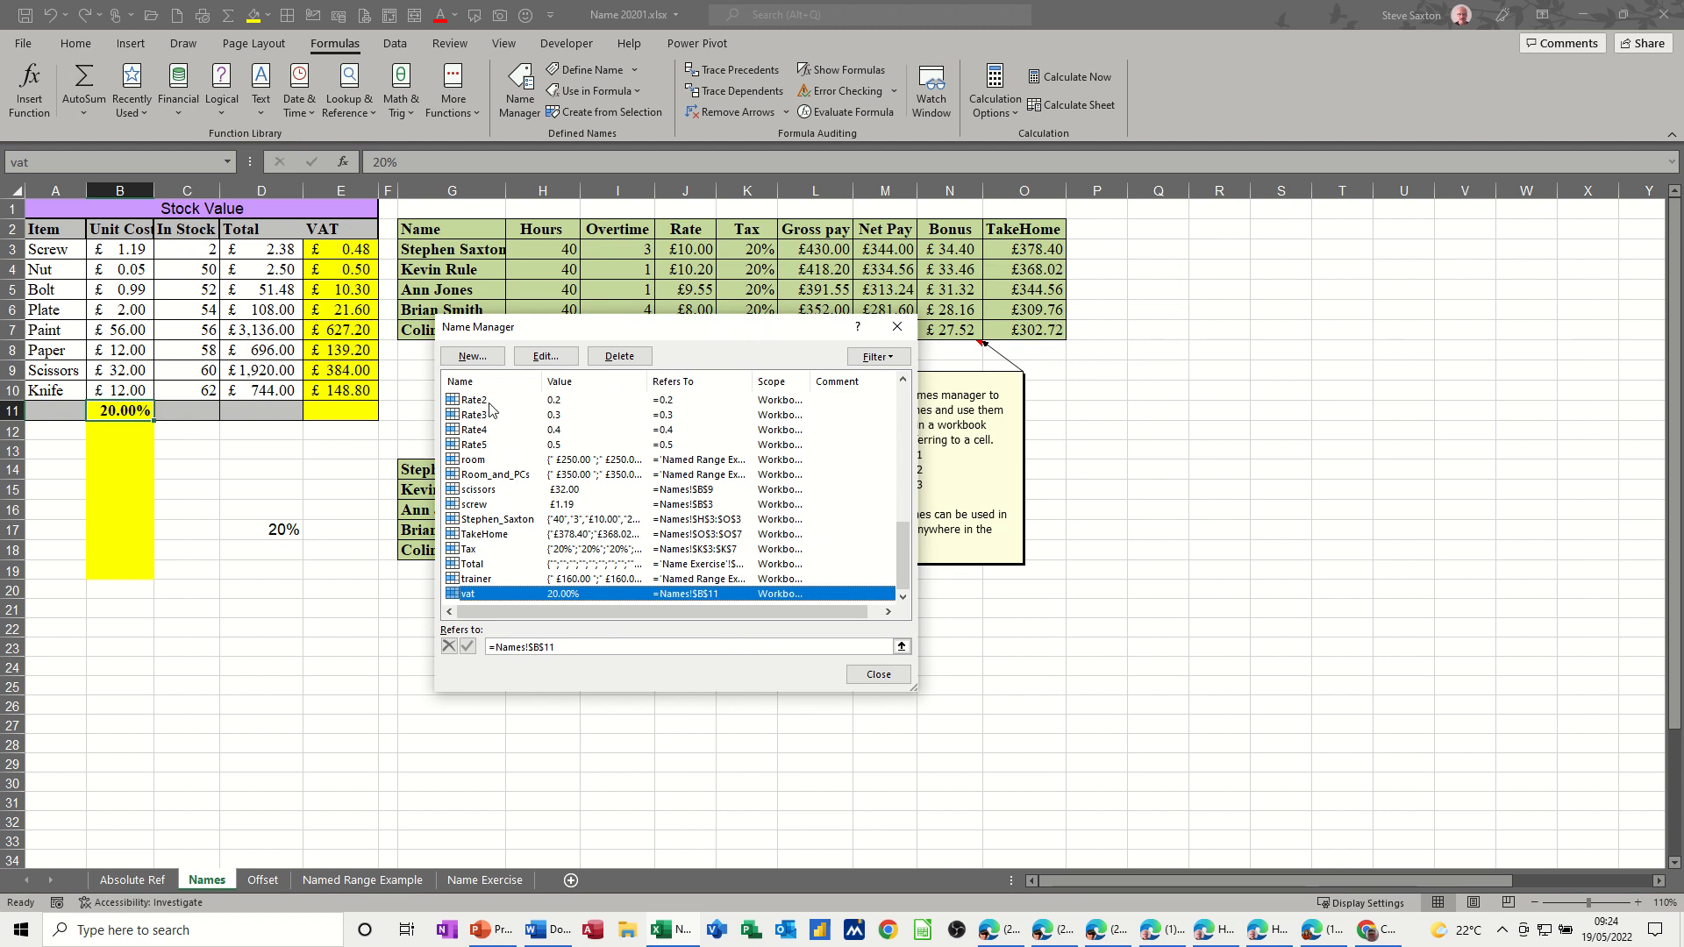
Review the constants assigned to the names Rate1 through Rate5 in the Name Manager.
left_click(474, 403)
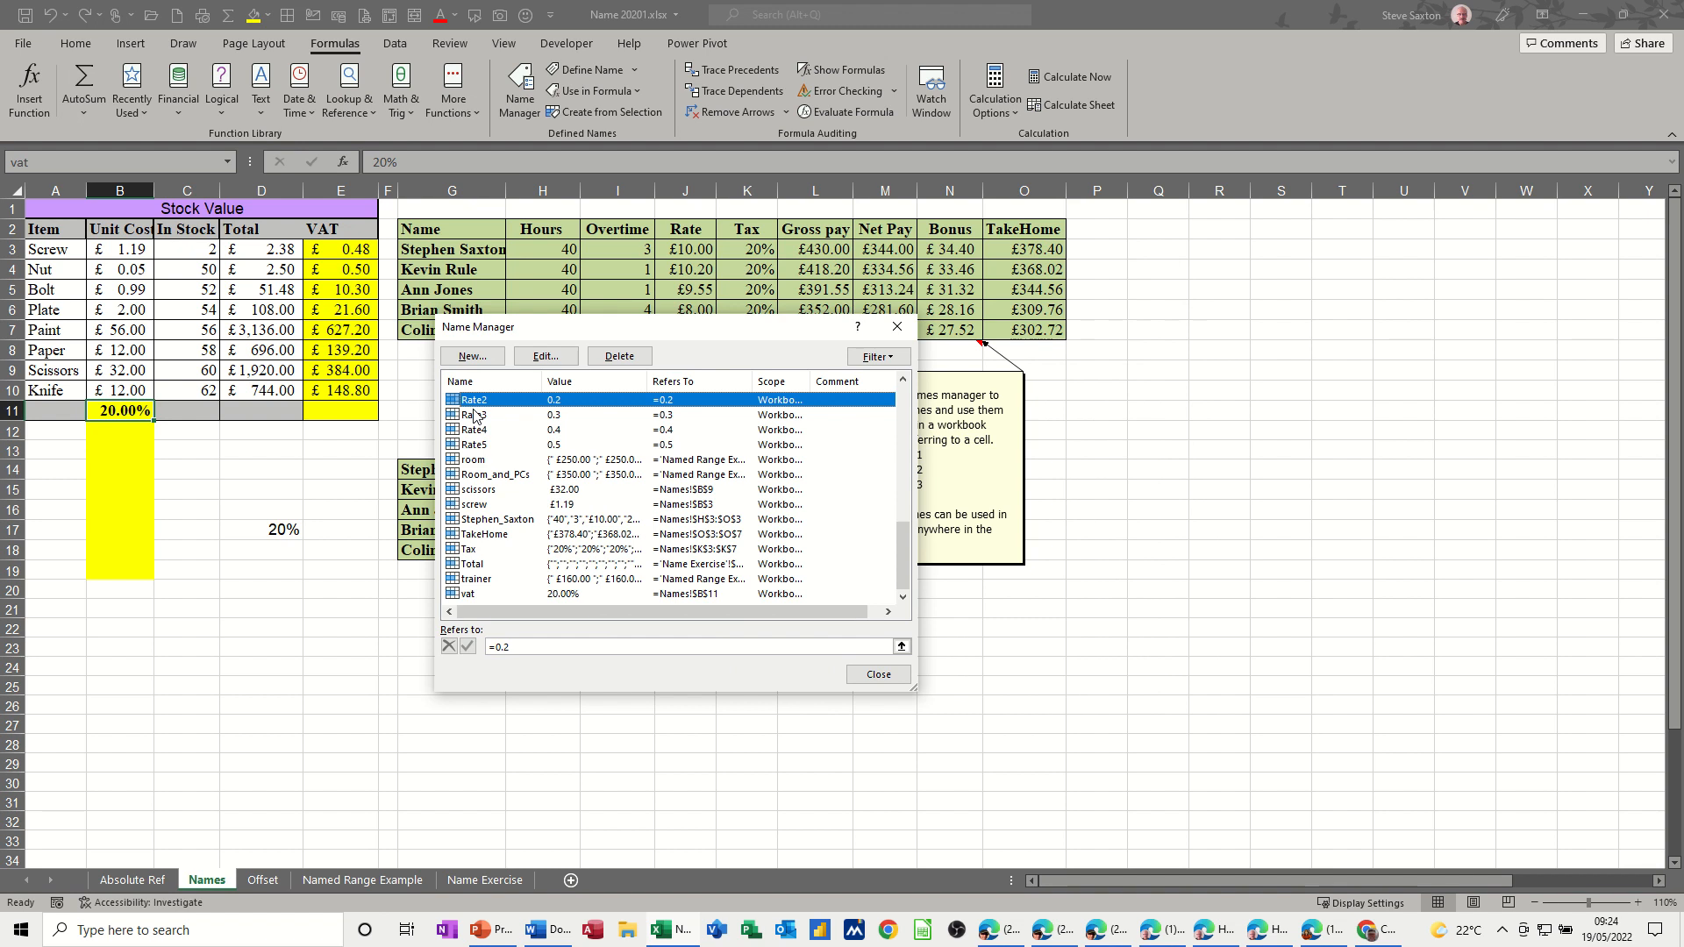
scroll(474, 414, "up", 1)
left_click(481, 431)
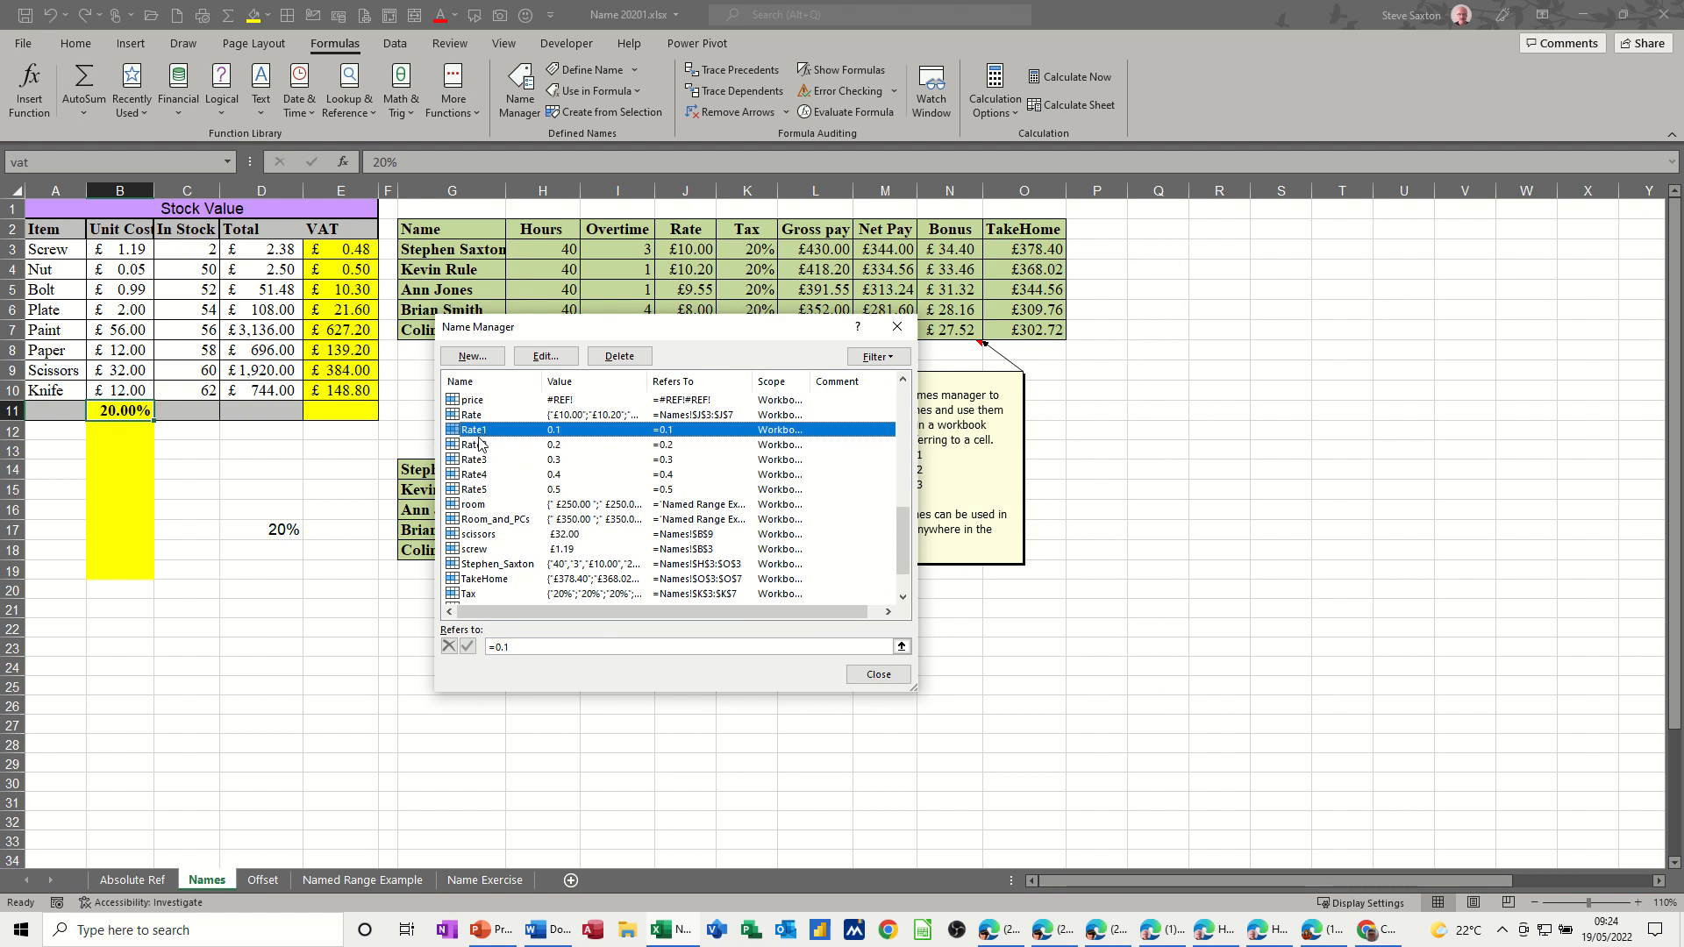
left_click(483, 444)
left_click(474, 461)
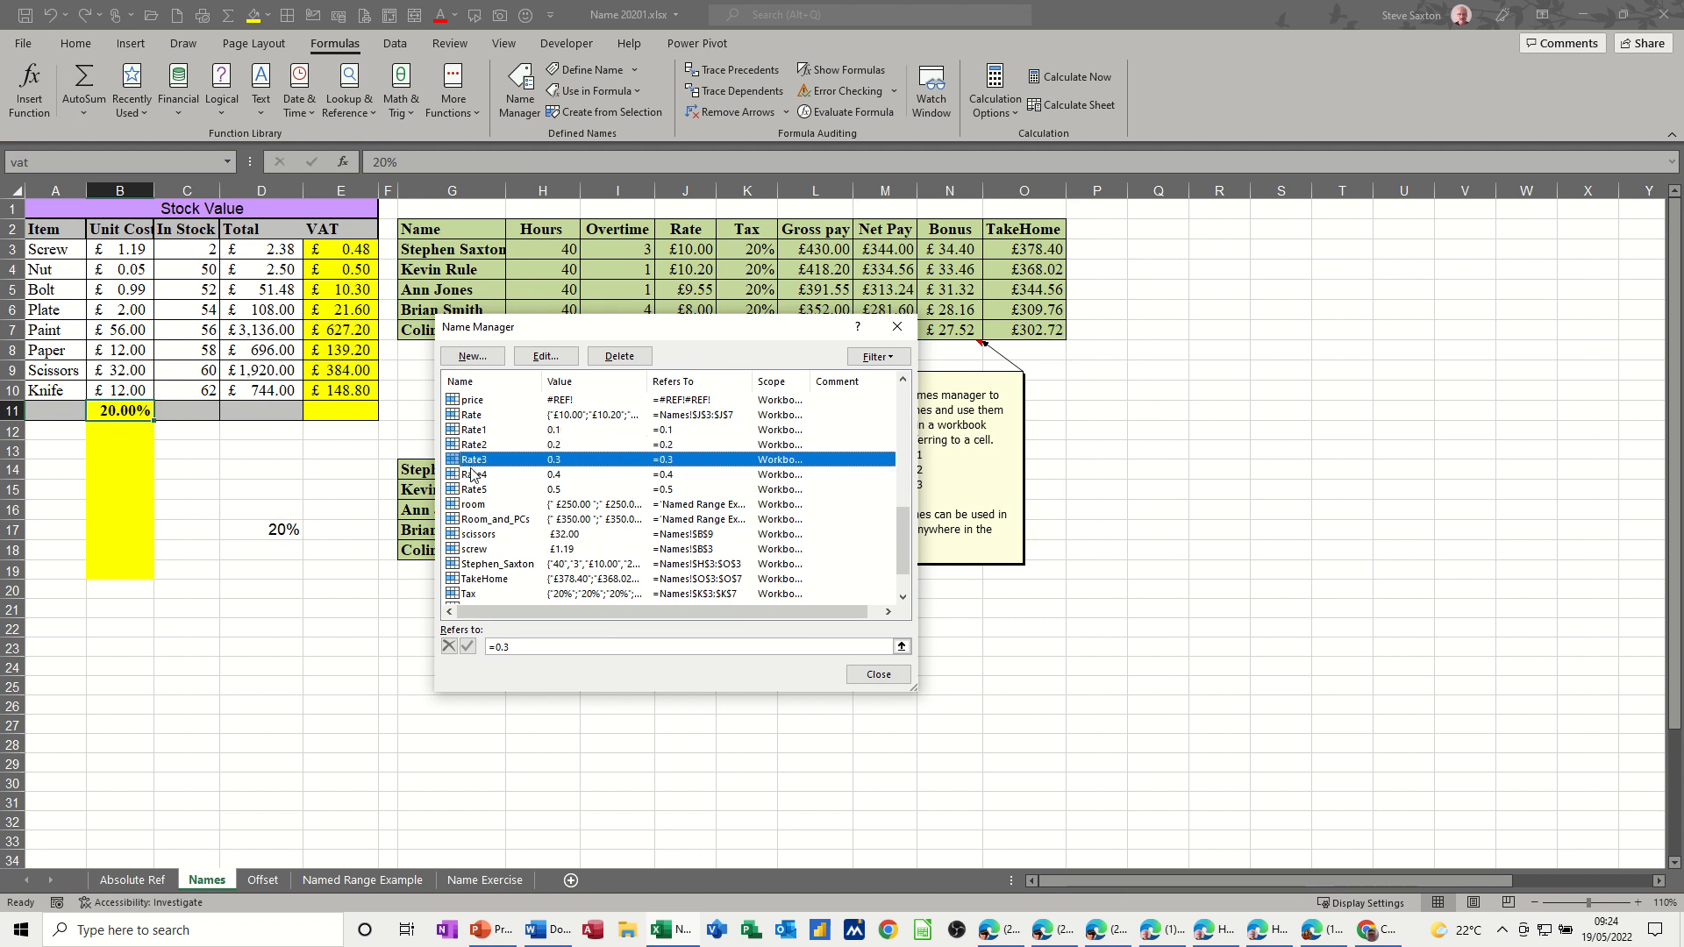
left_click(476, 475)
left_click(476, 489)
left_click(479, 447)
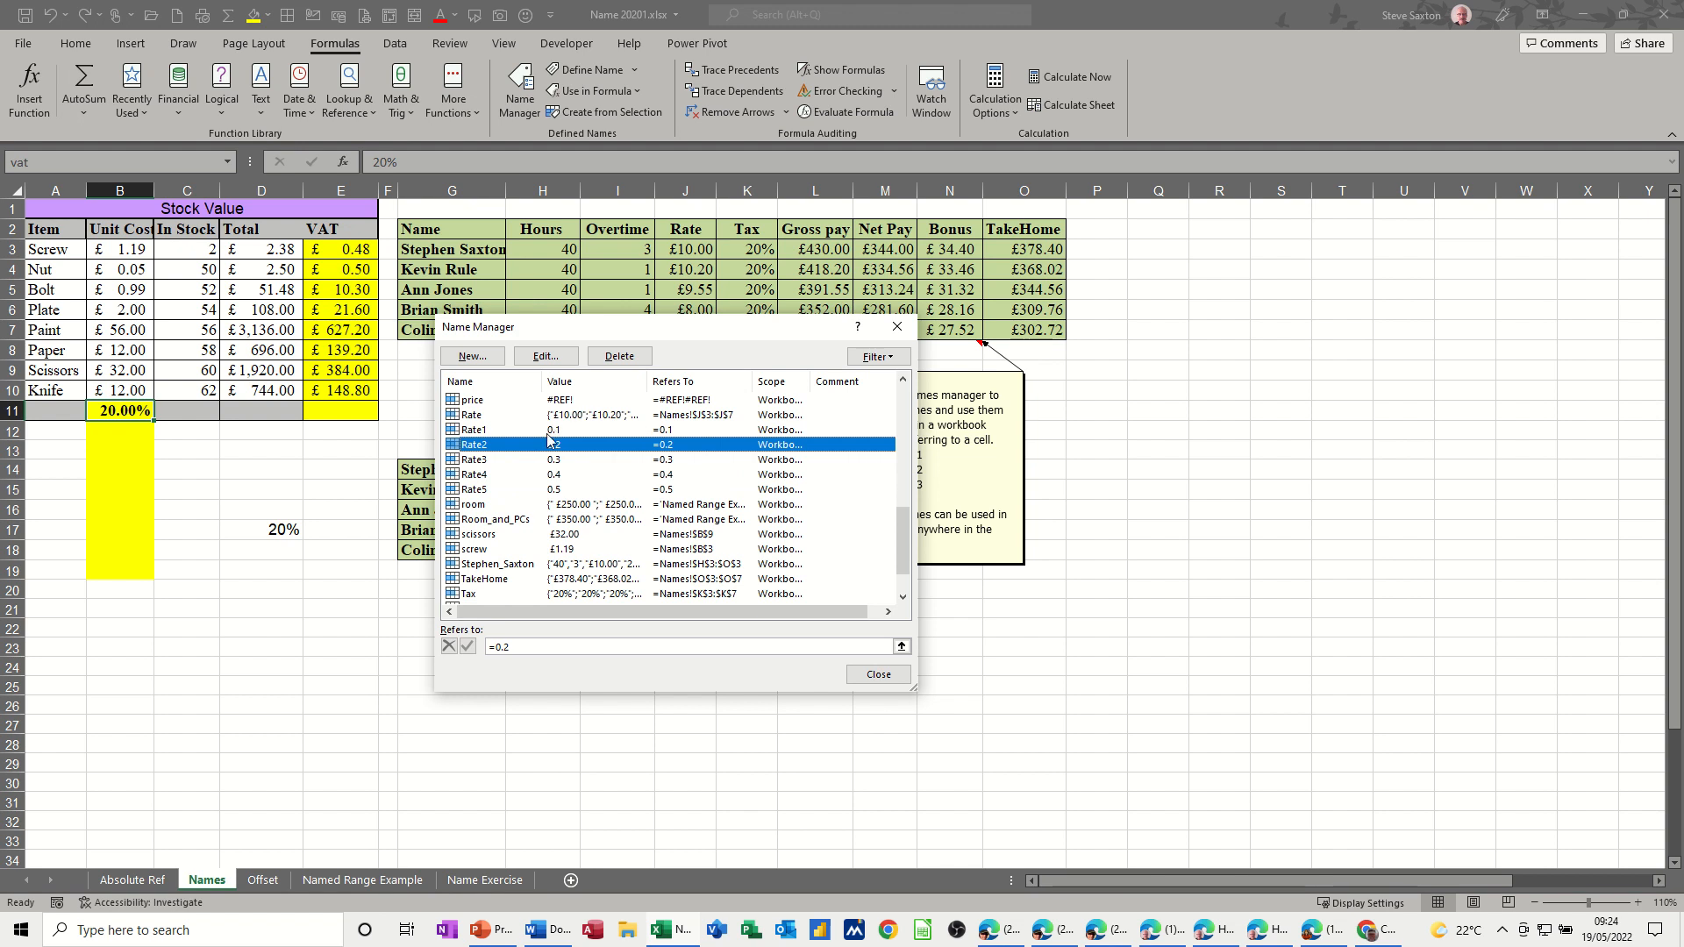
Create a workbook-scoped name Rate6 that refers to the constant =.6, and close the Name Manager.
left_click(483, 361)
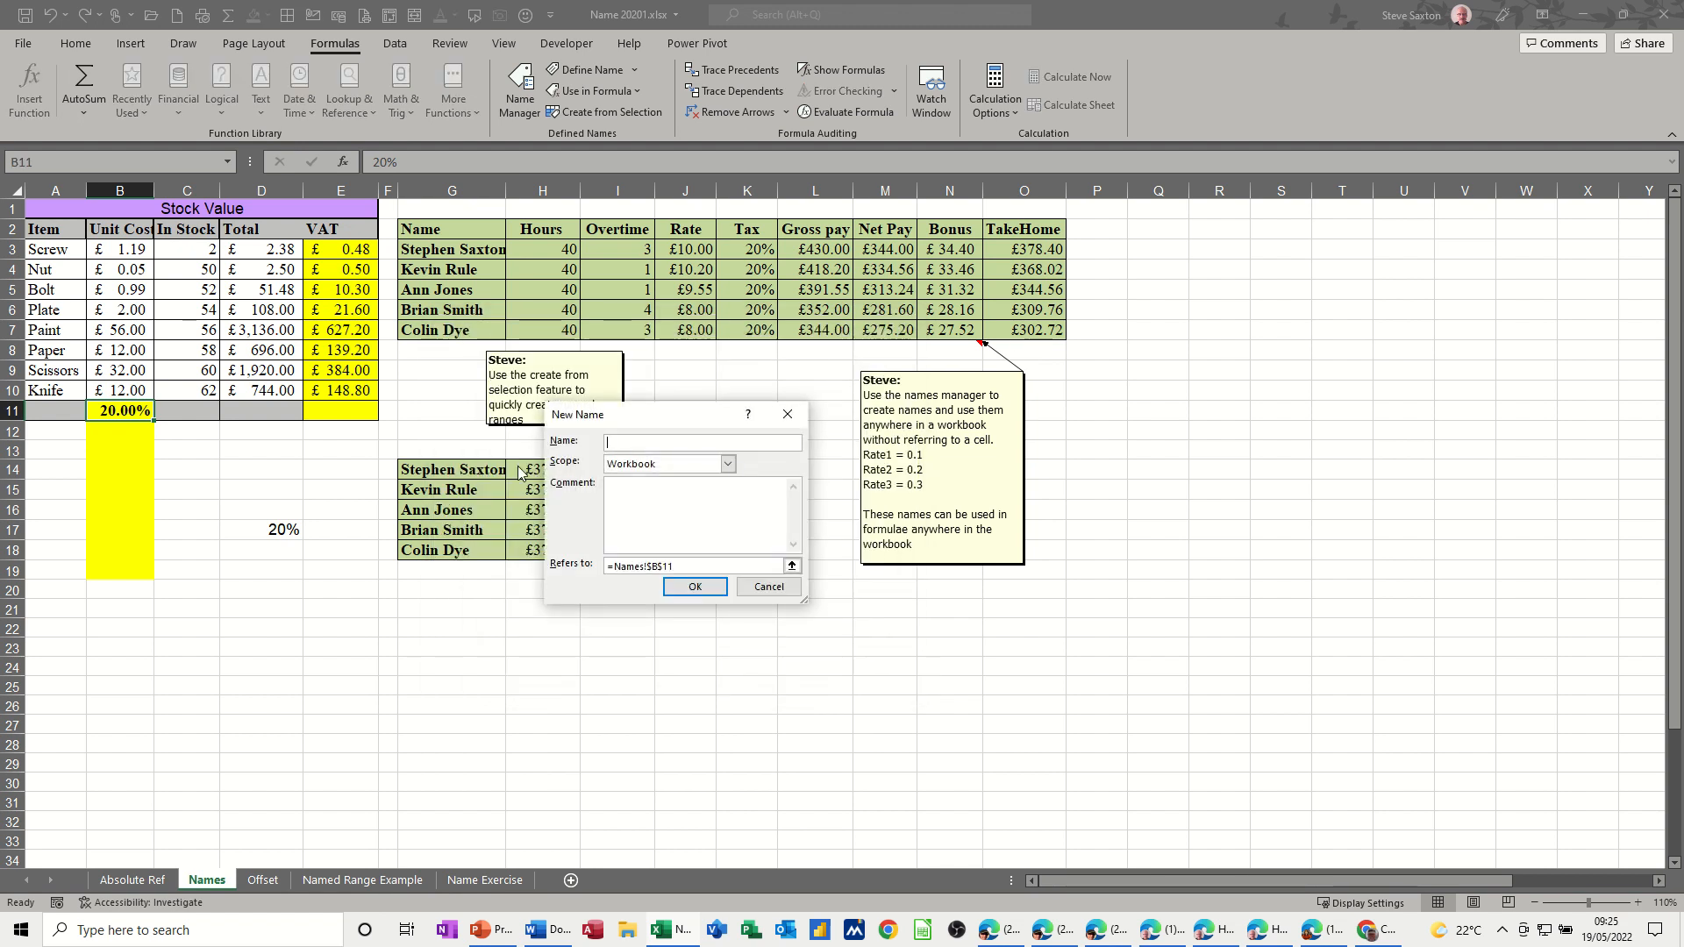
type("Rate6")
left_click_drag(676, 566, 602, 575)
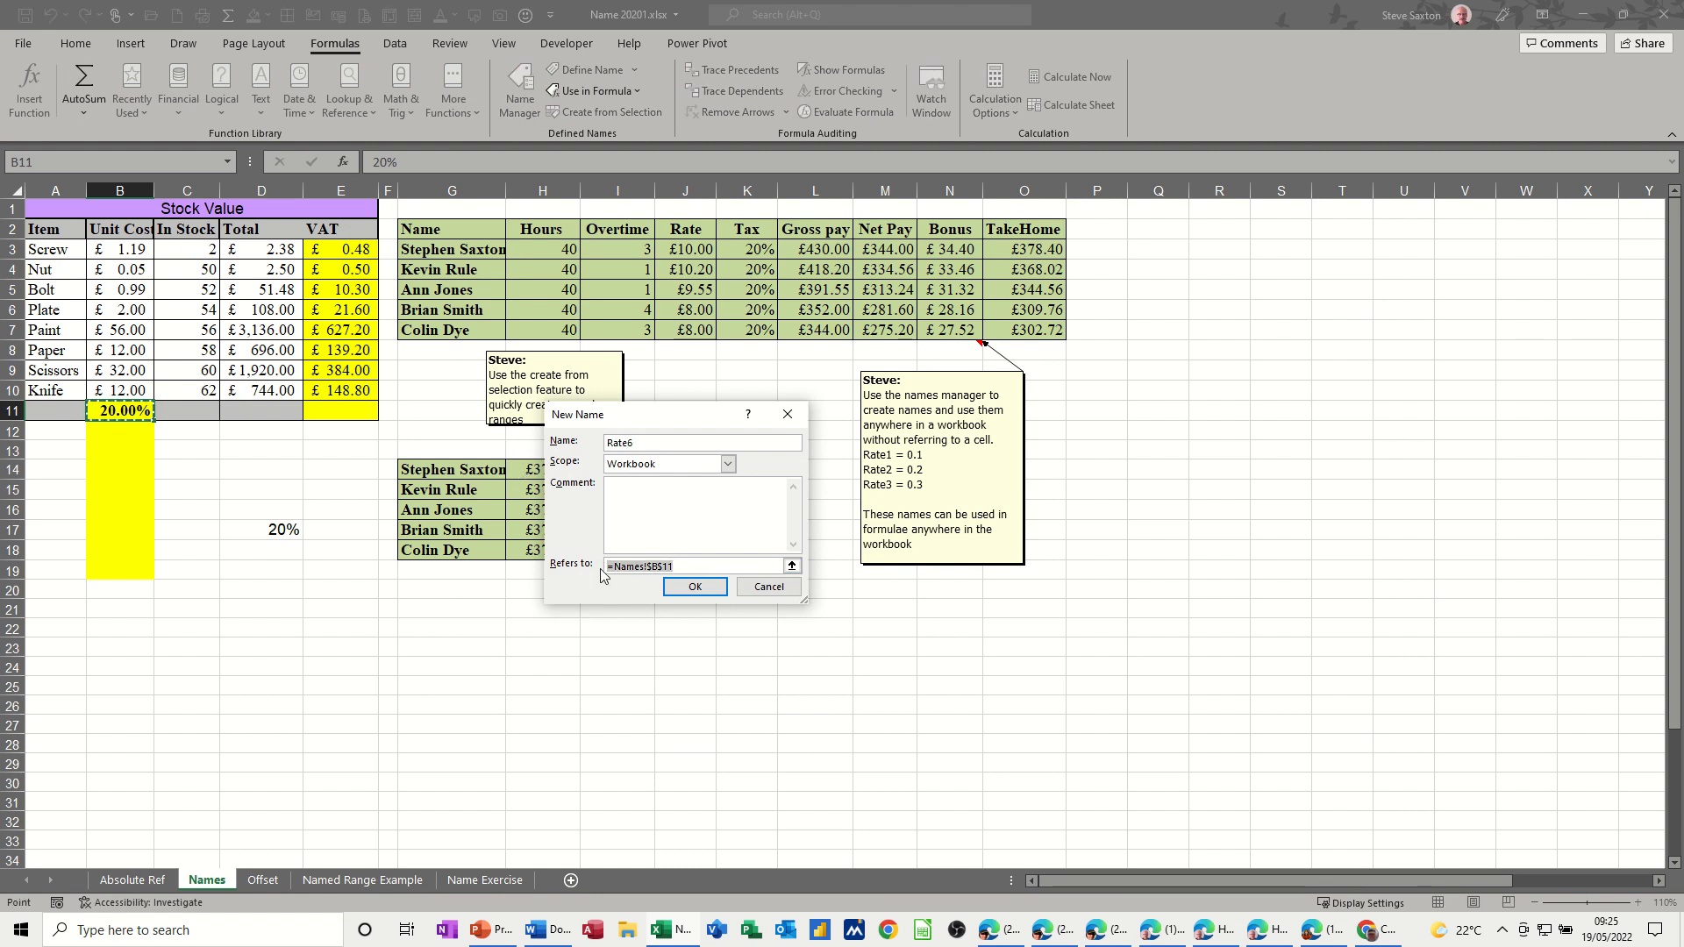
type("=.6")
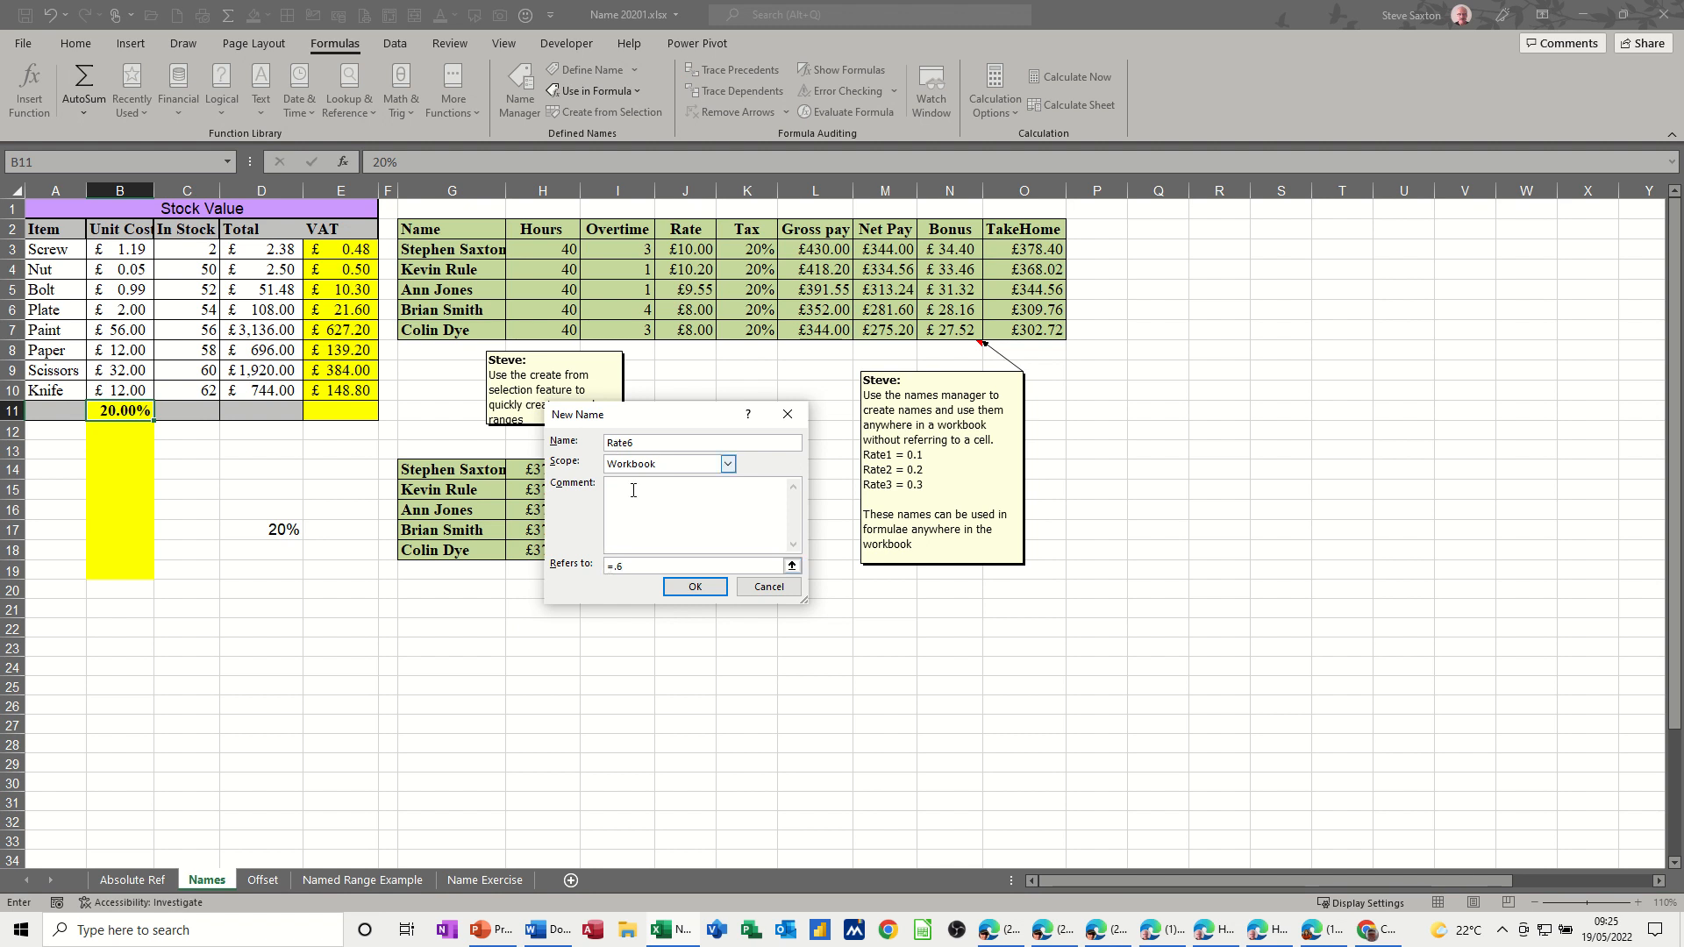
left_click(694, 588)
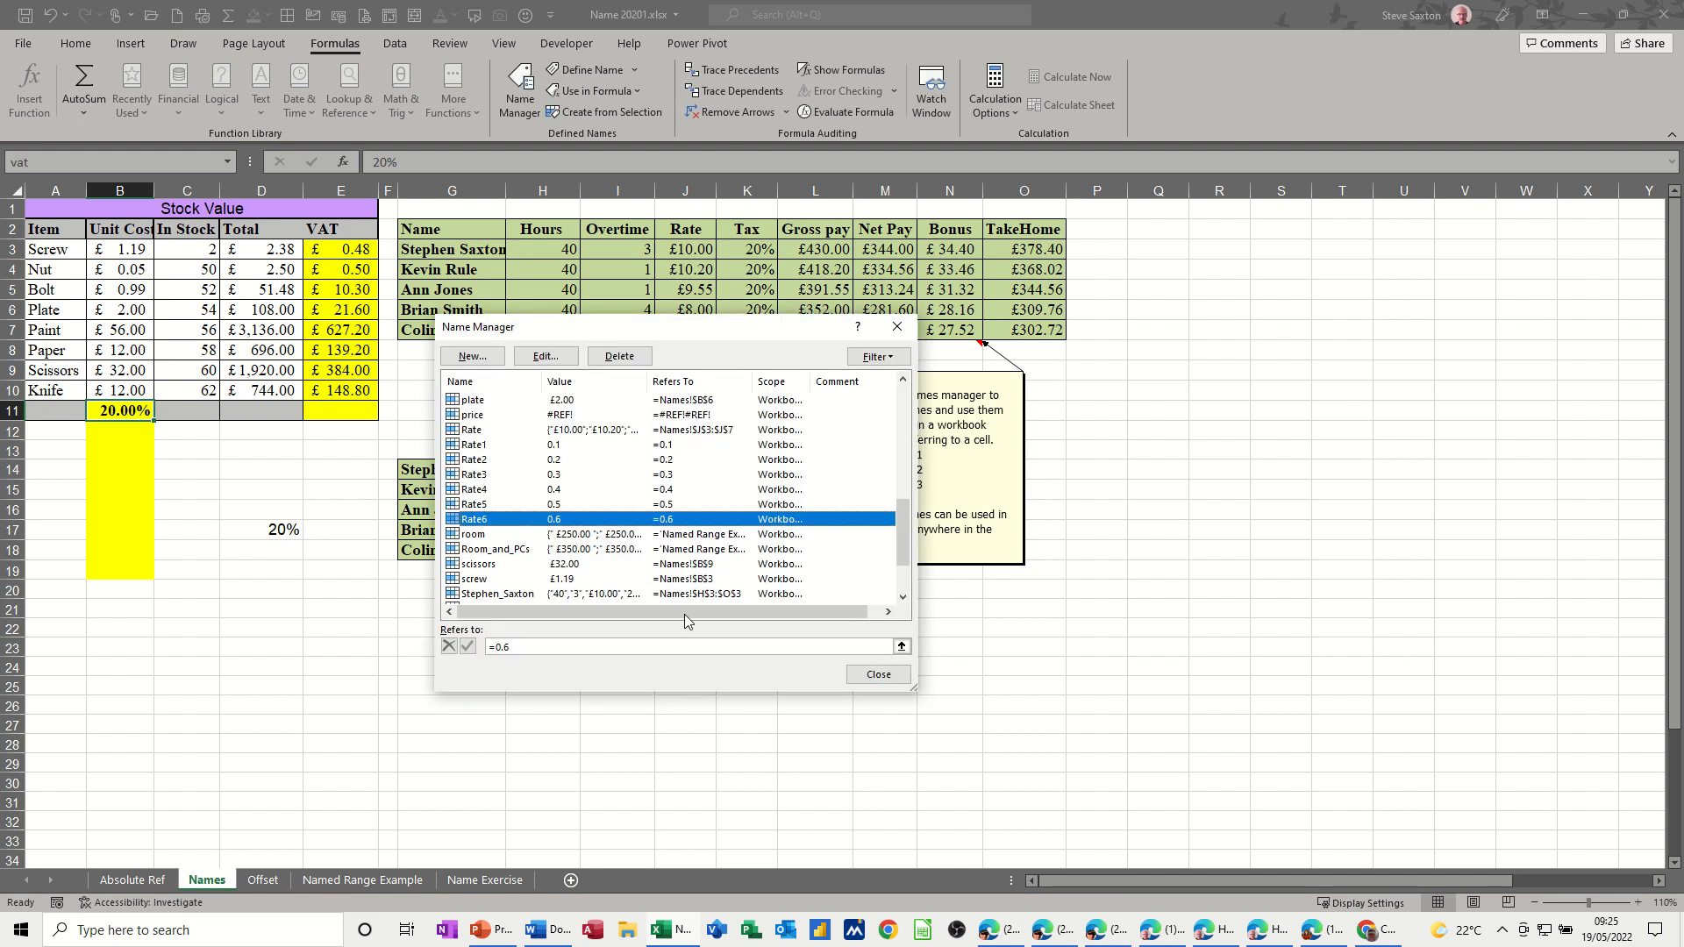
left_click(870, 676)
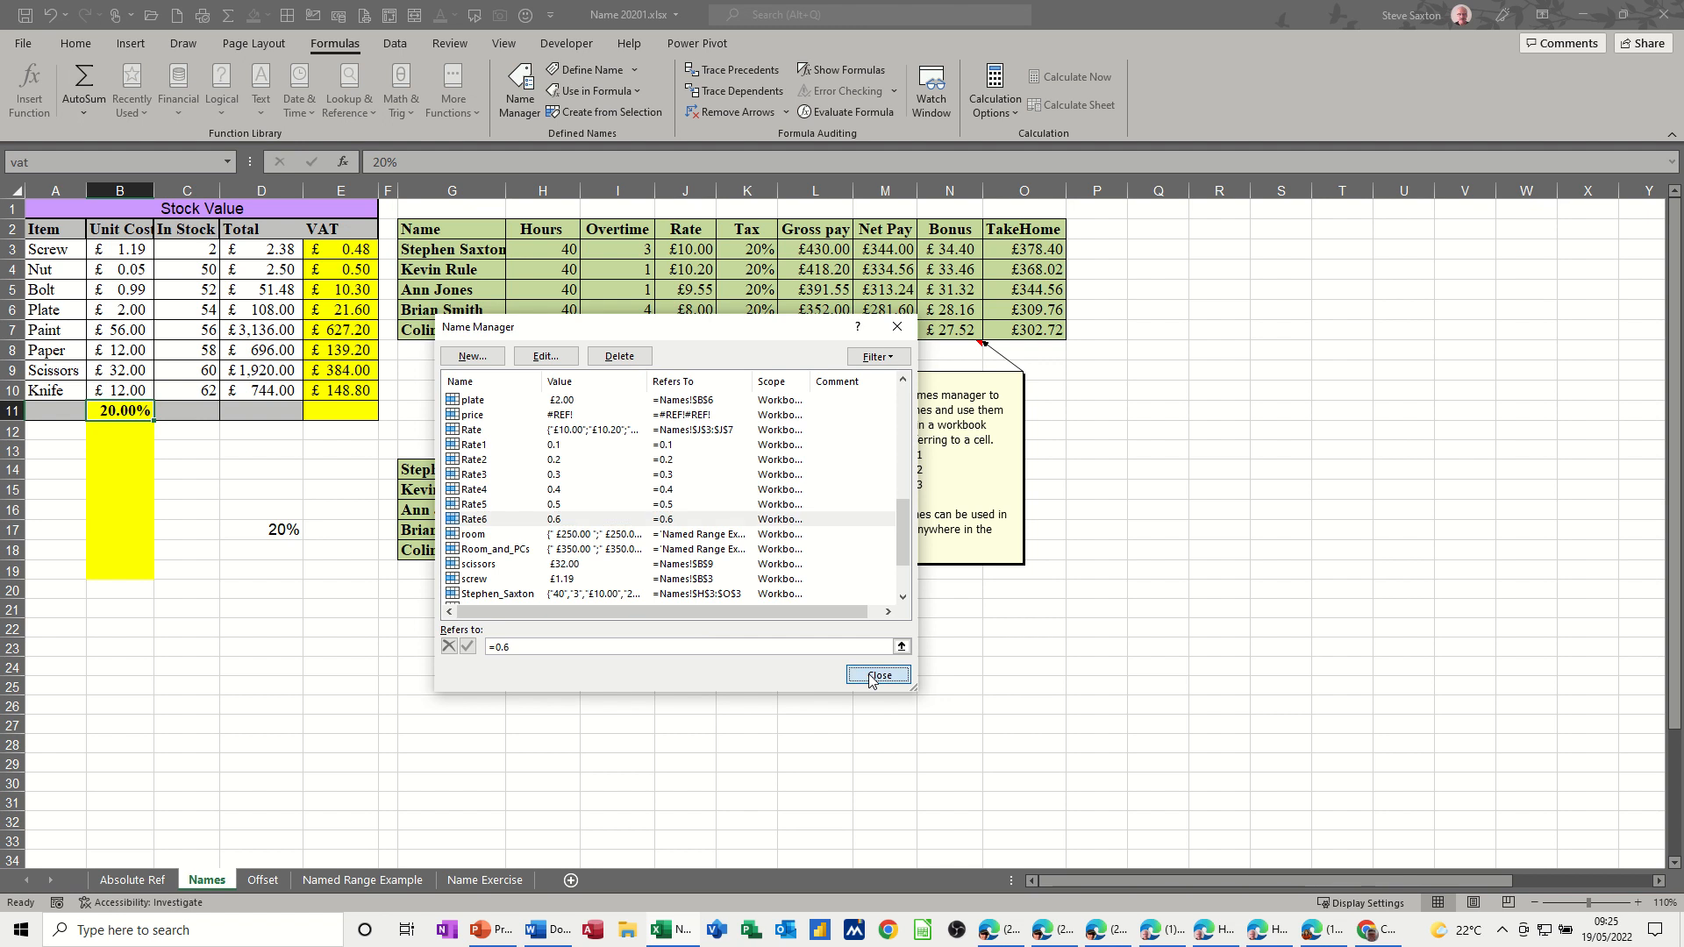
Enter 100 in cell D20 and the formula =D20*Rate6 in cell E20.
left_click(264, 595)
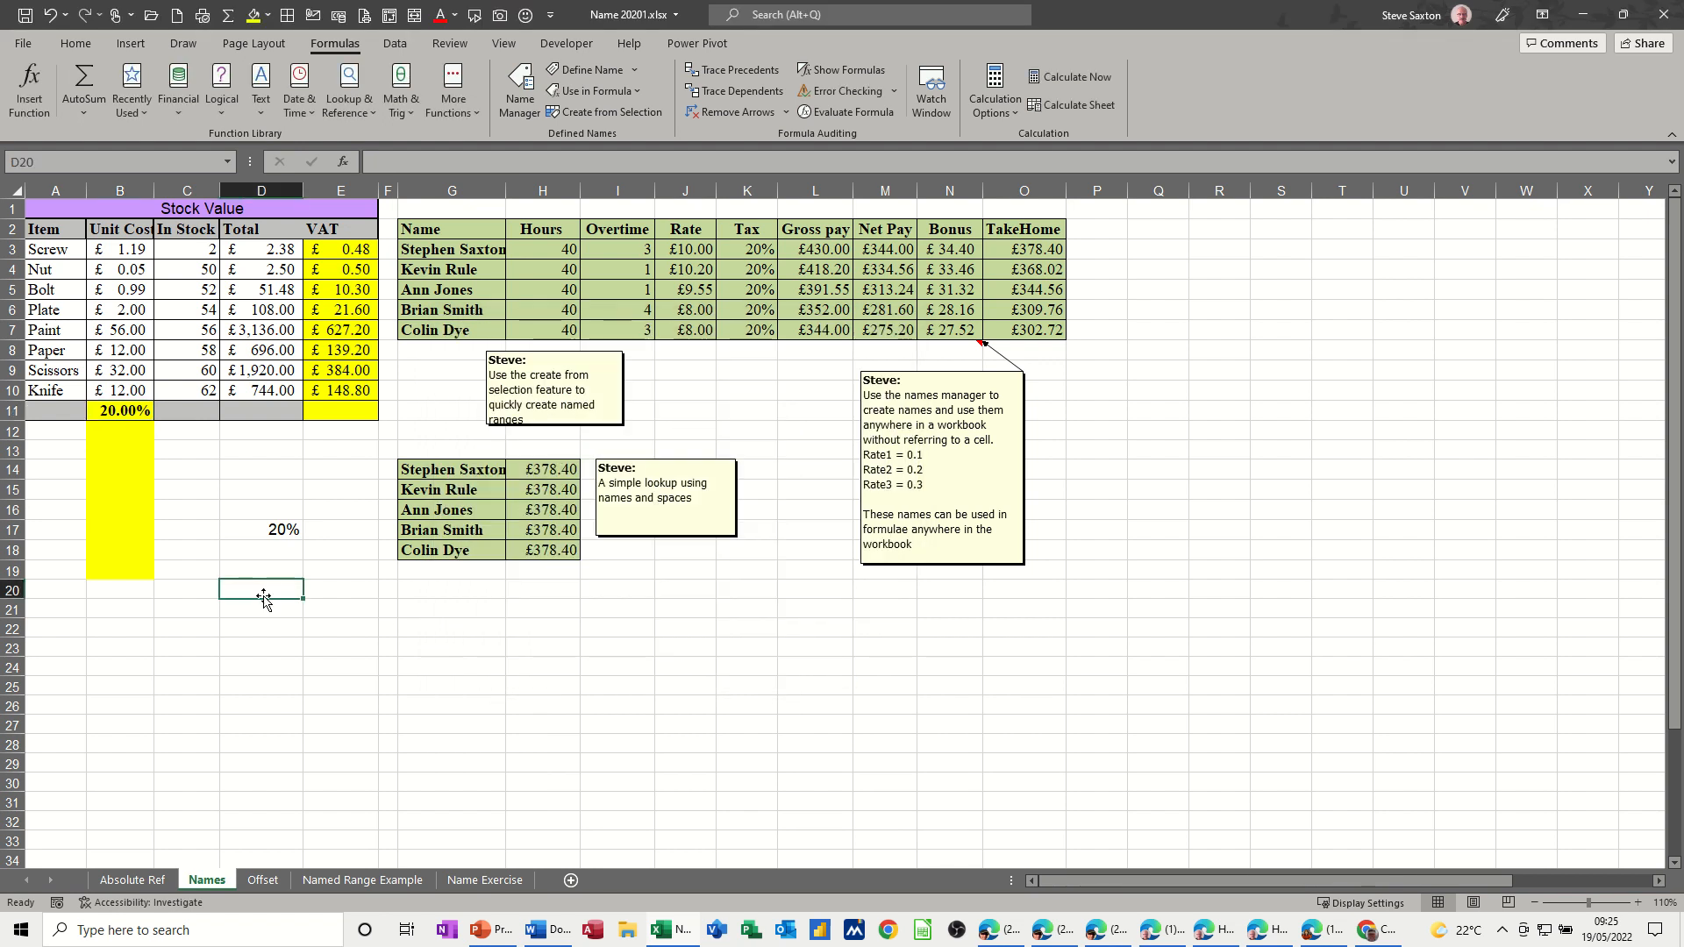
type("100")
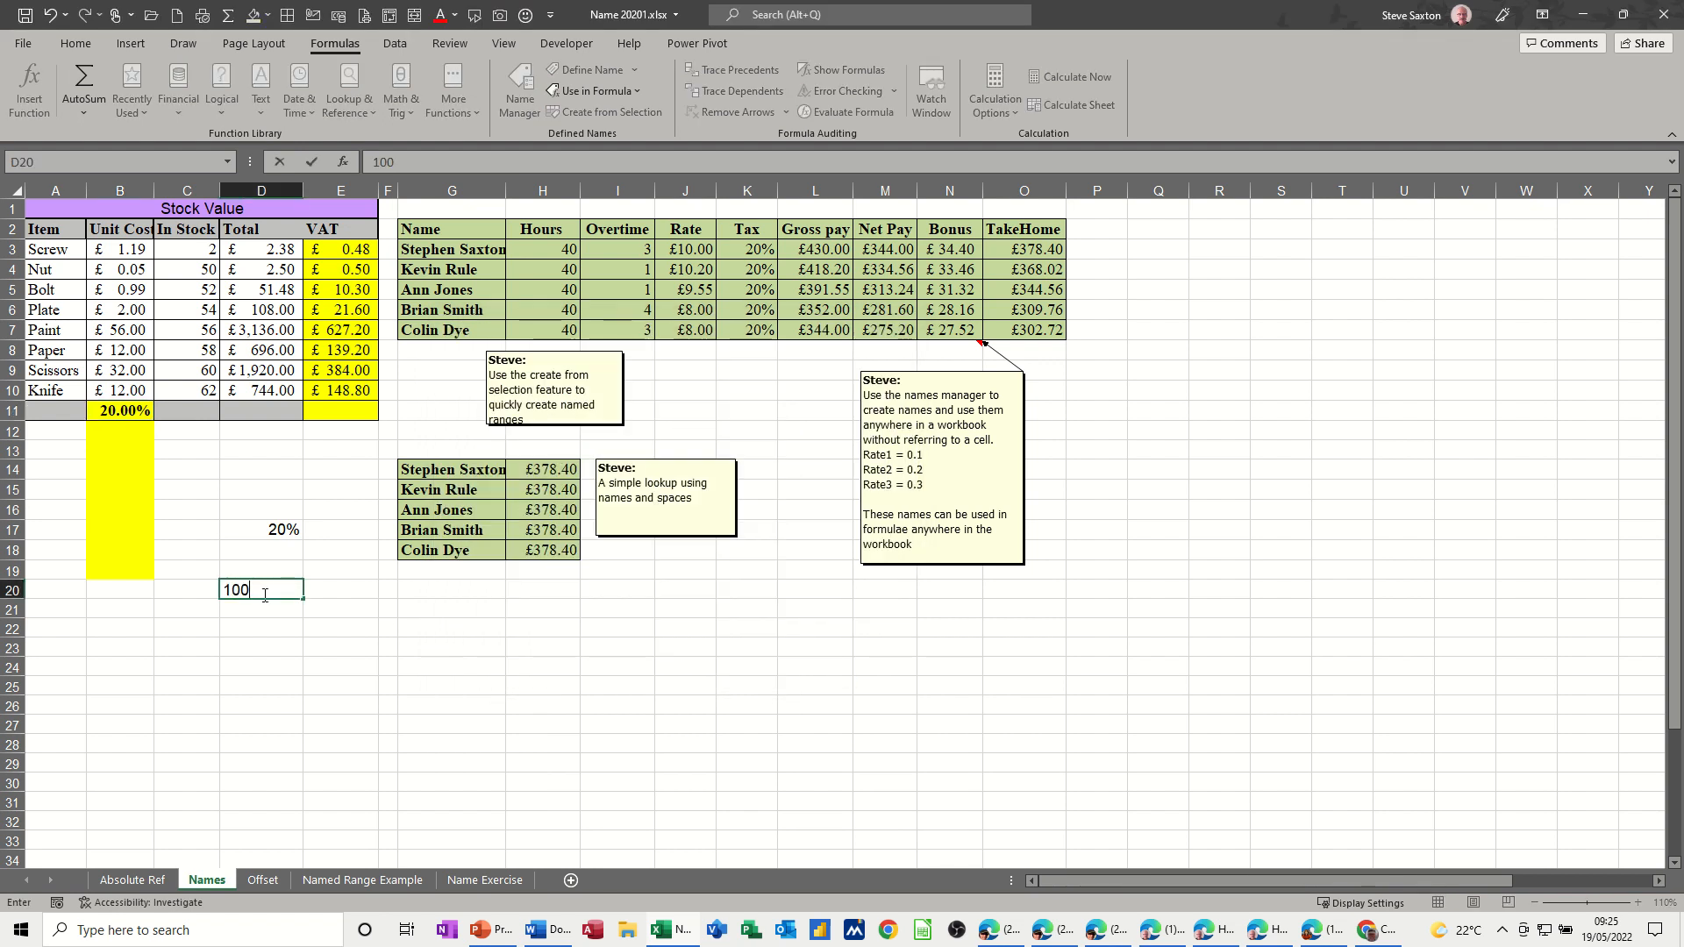
left_click(319, 591)
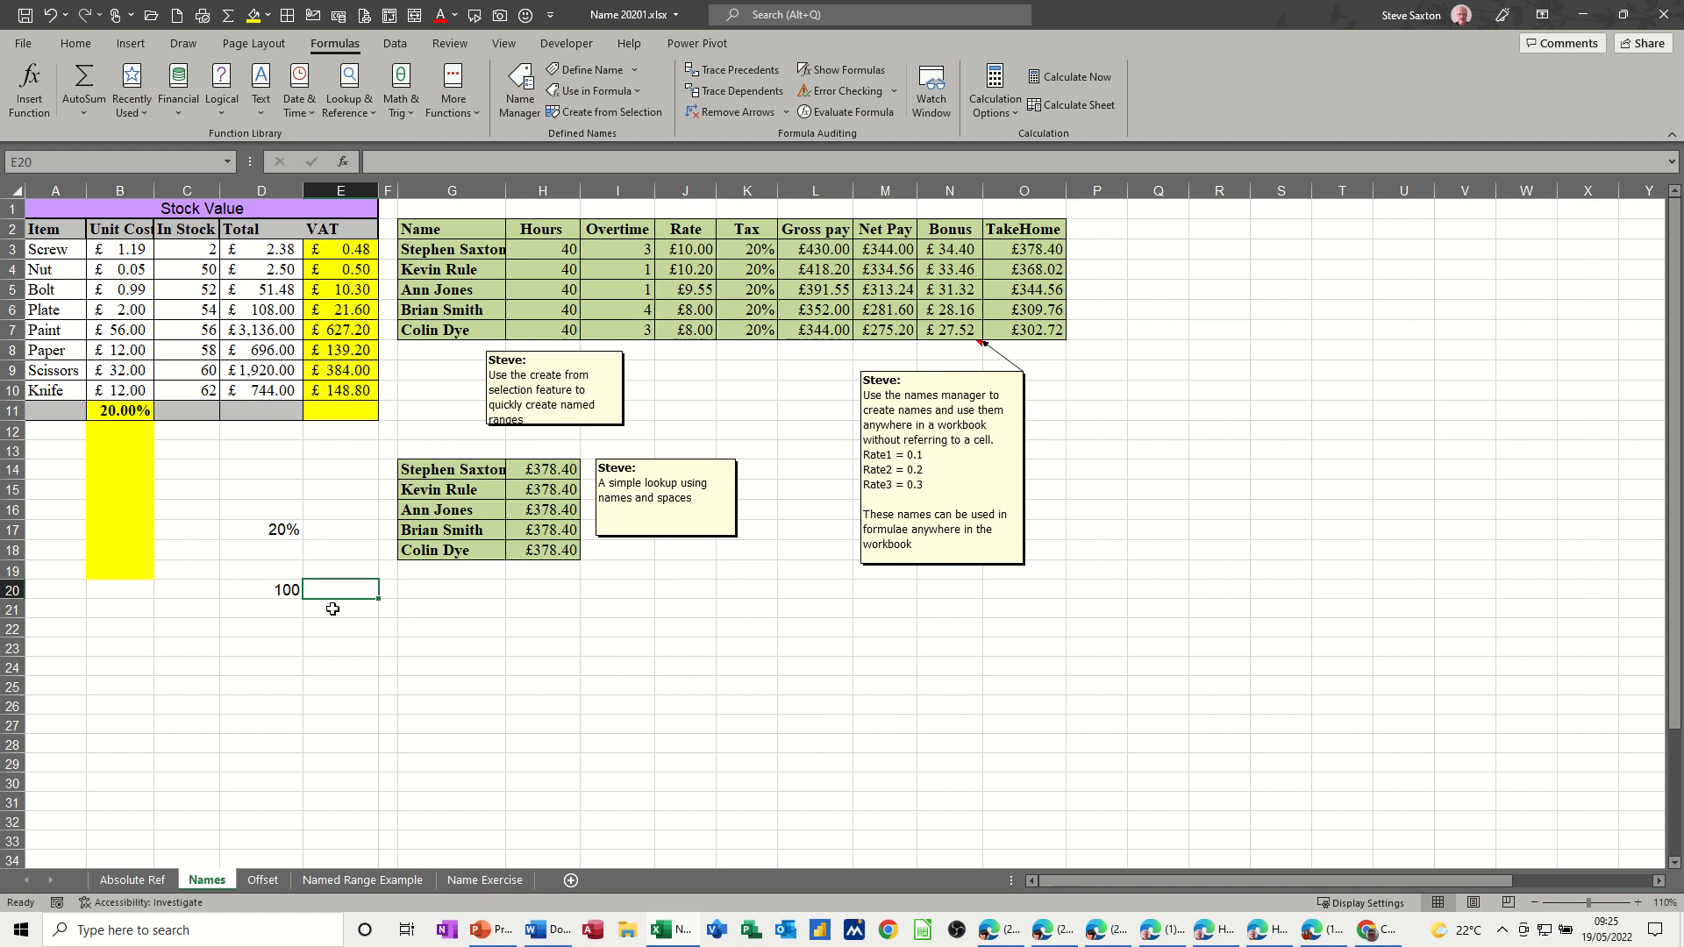
type("=")
left_click(277, 588)
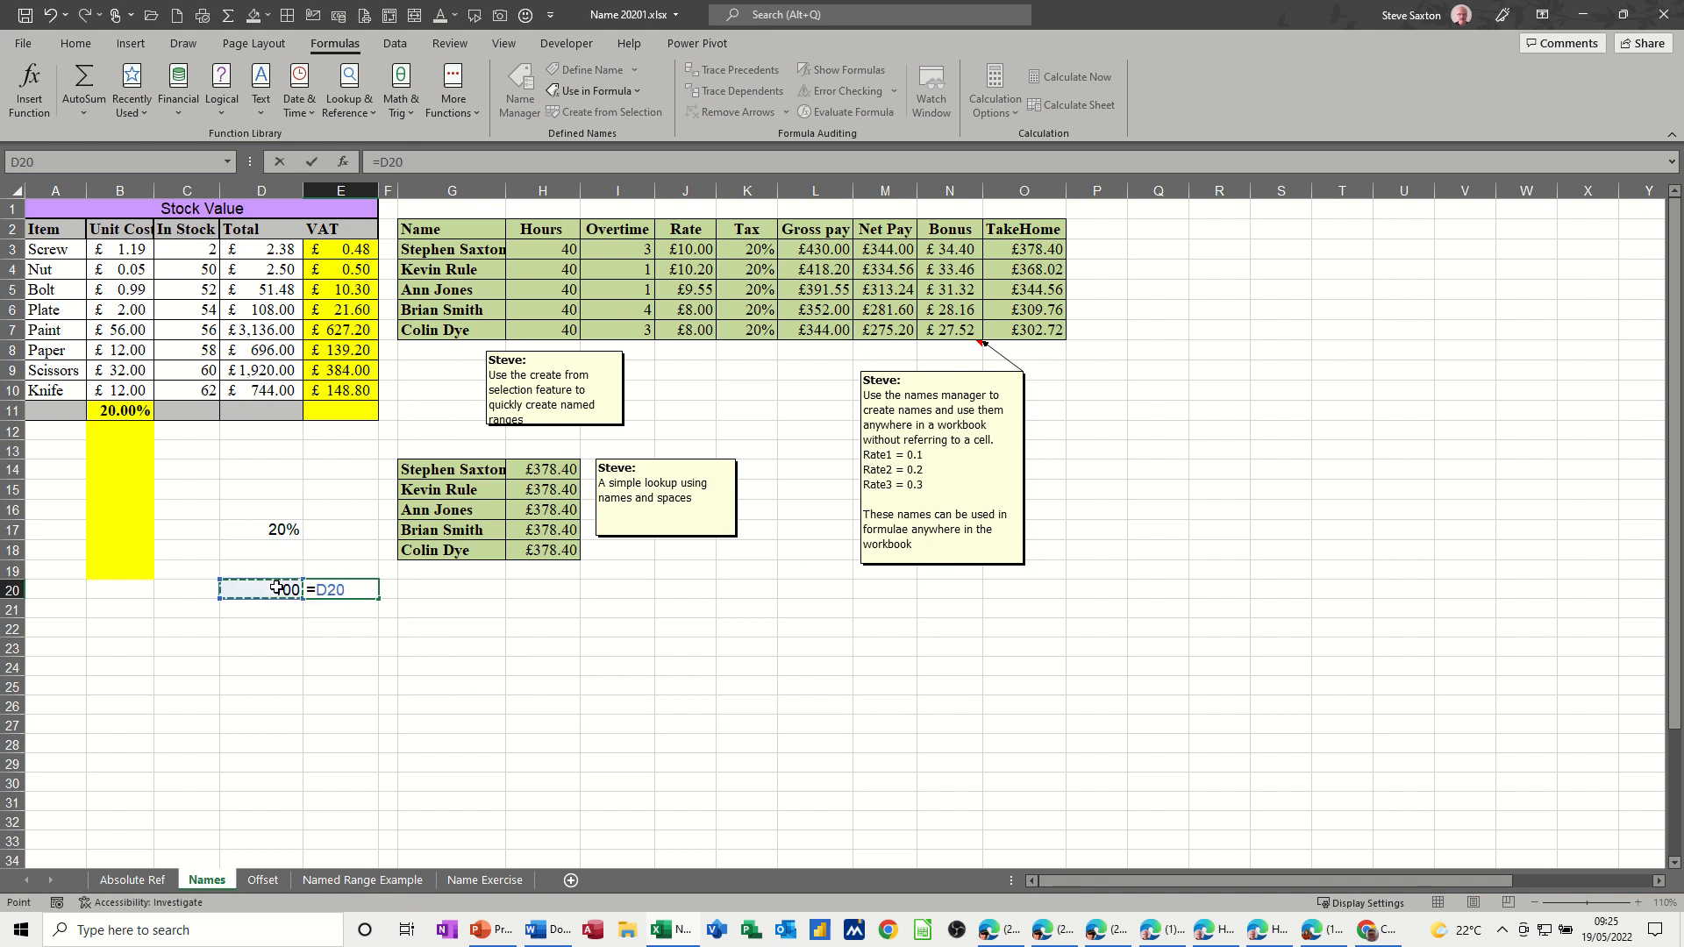
type("*r")
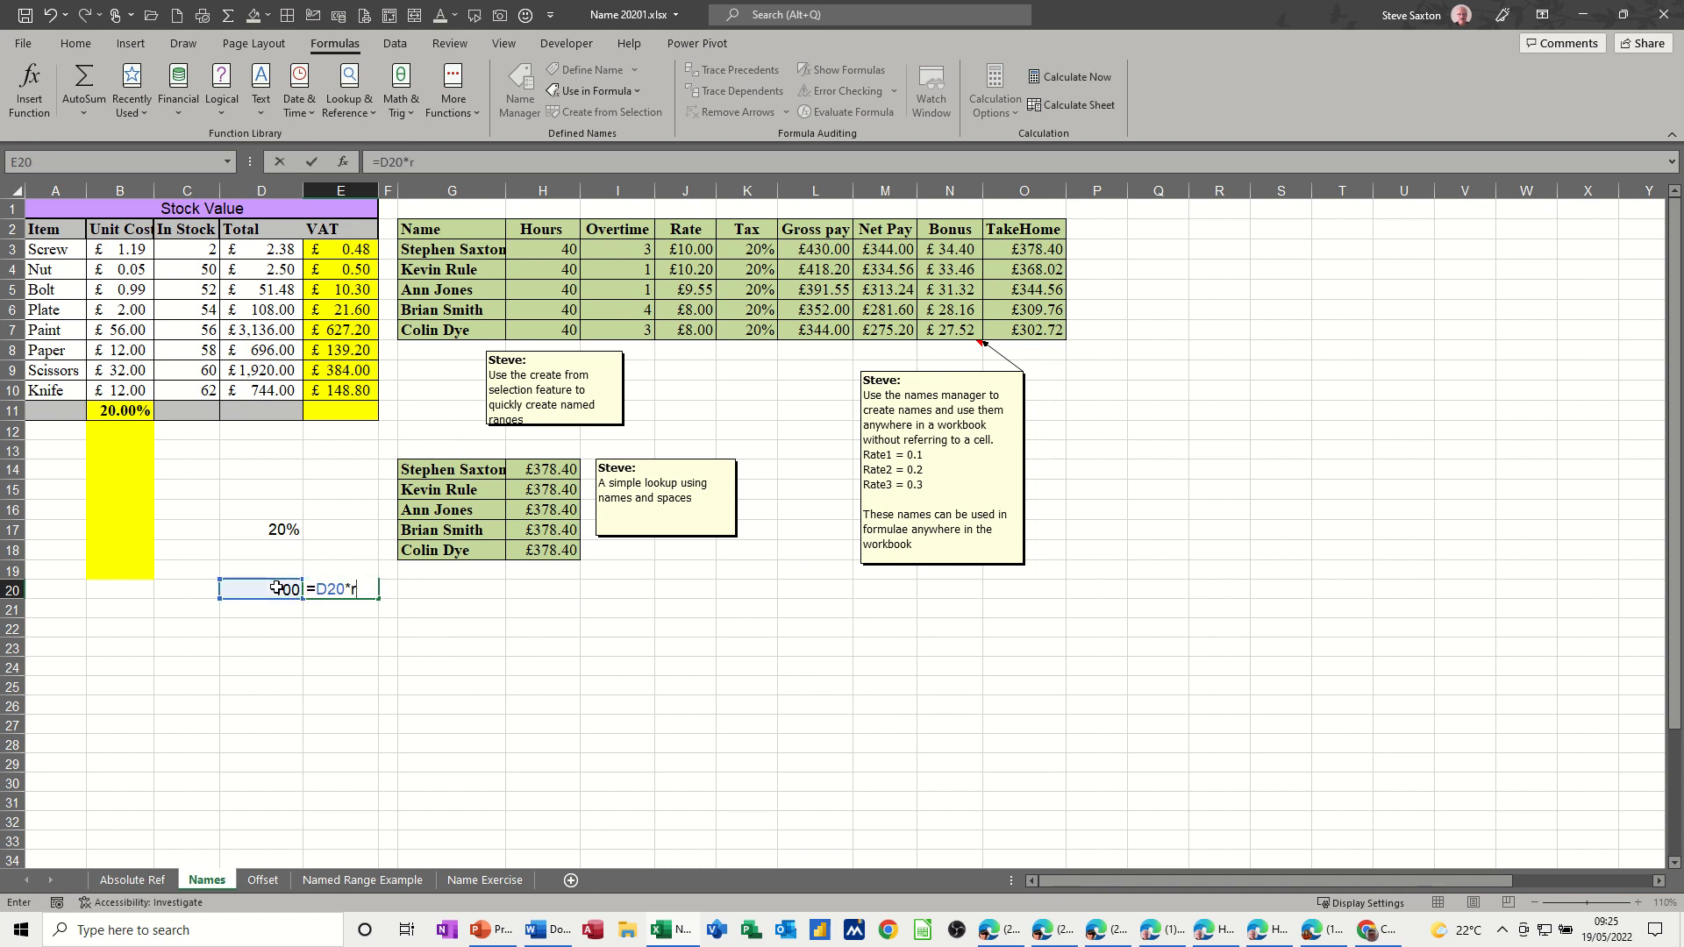
type("ate")
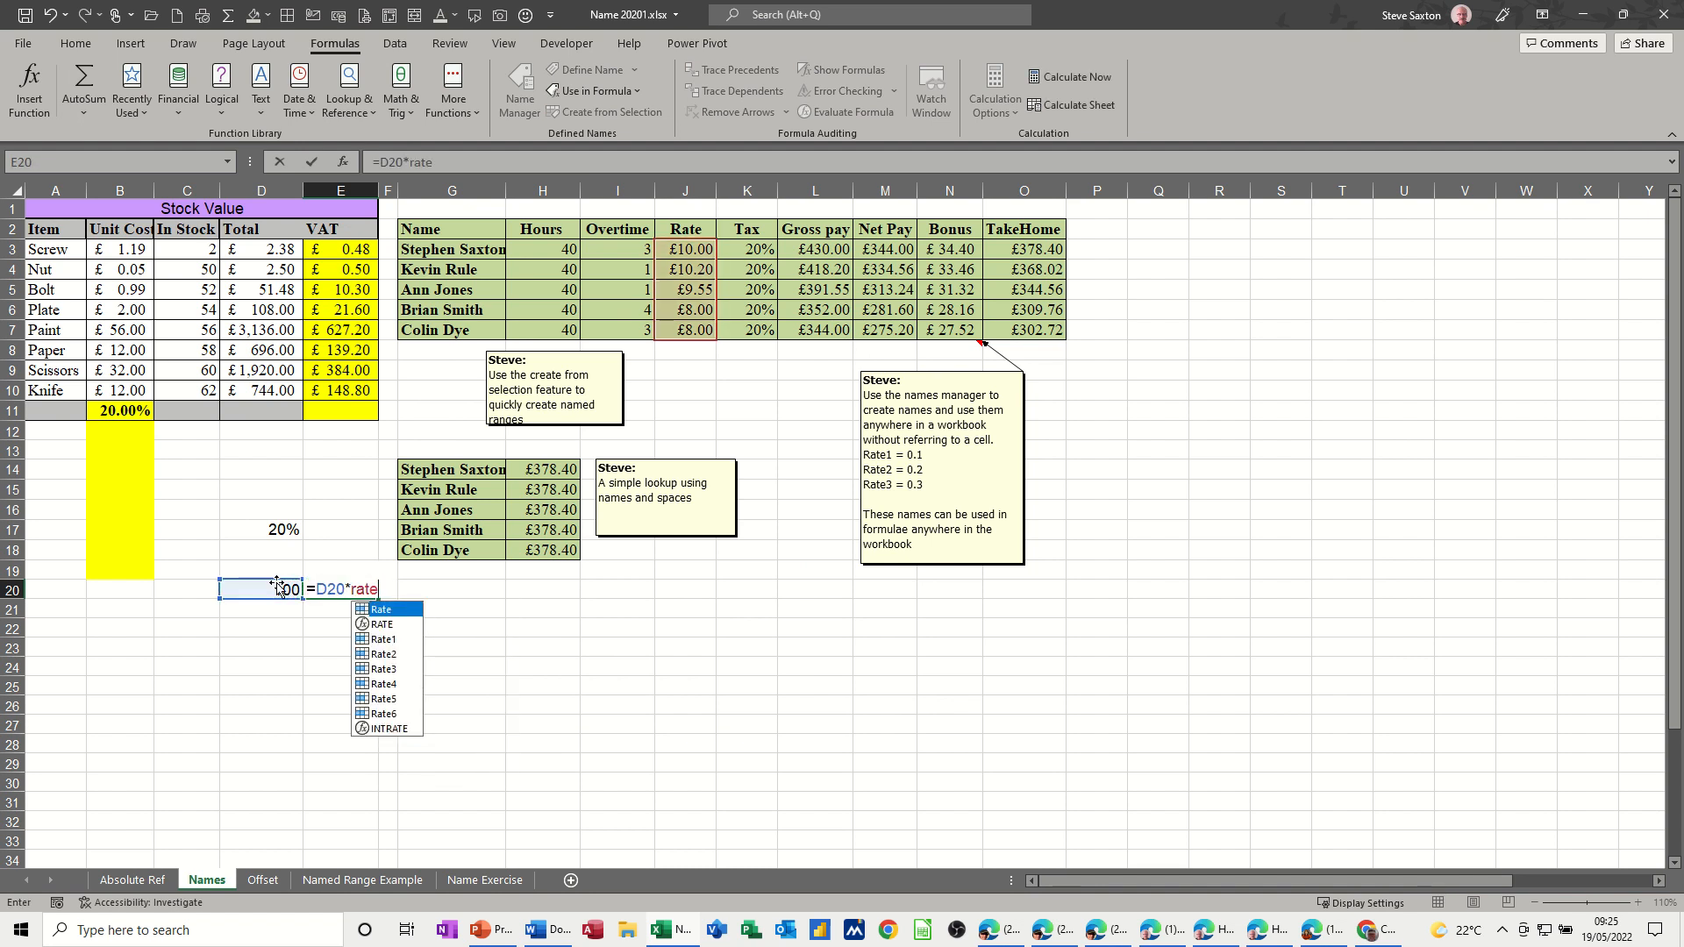
double_click(384, 714)
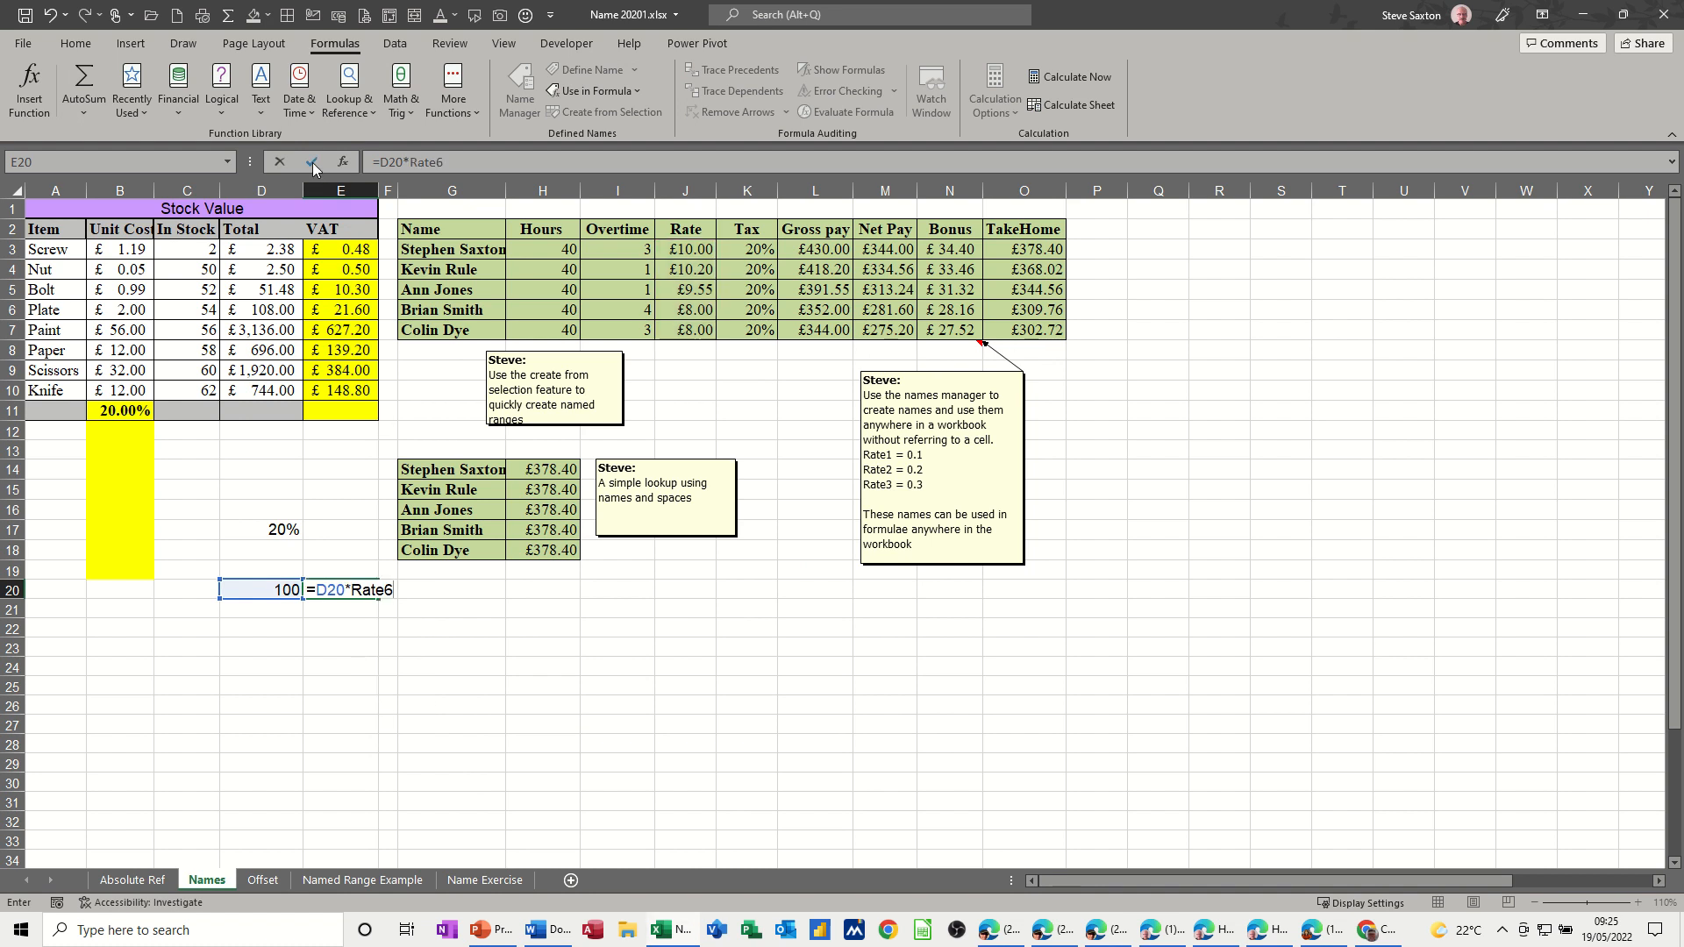
left_click(313, 167)
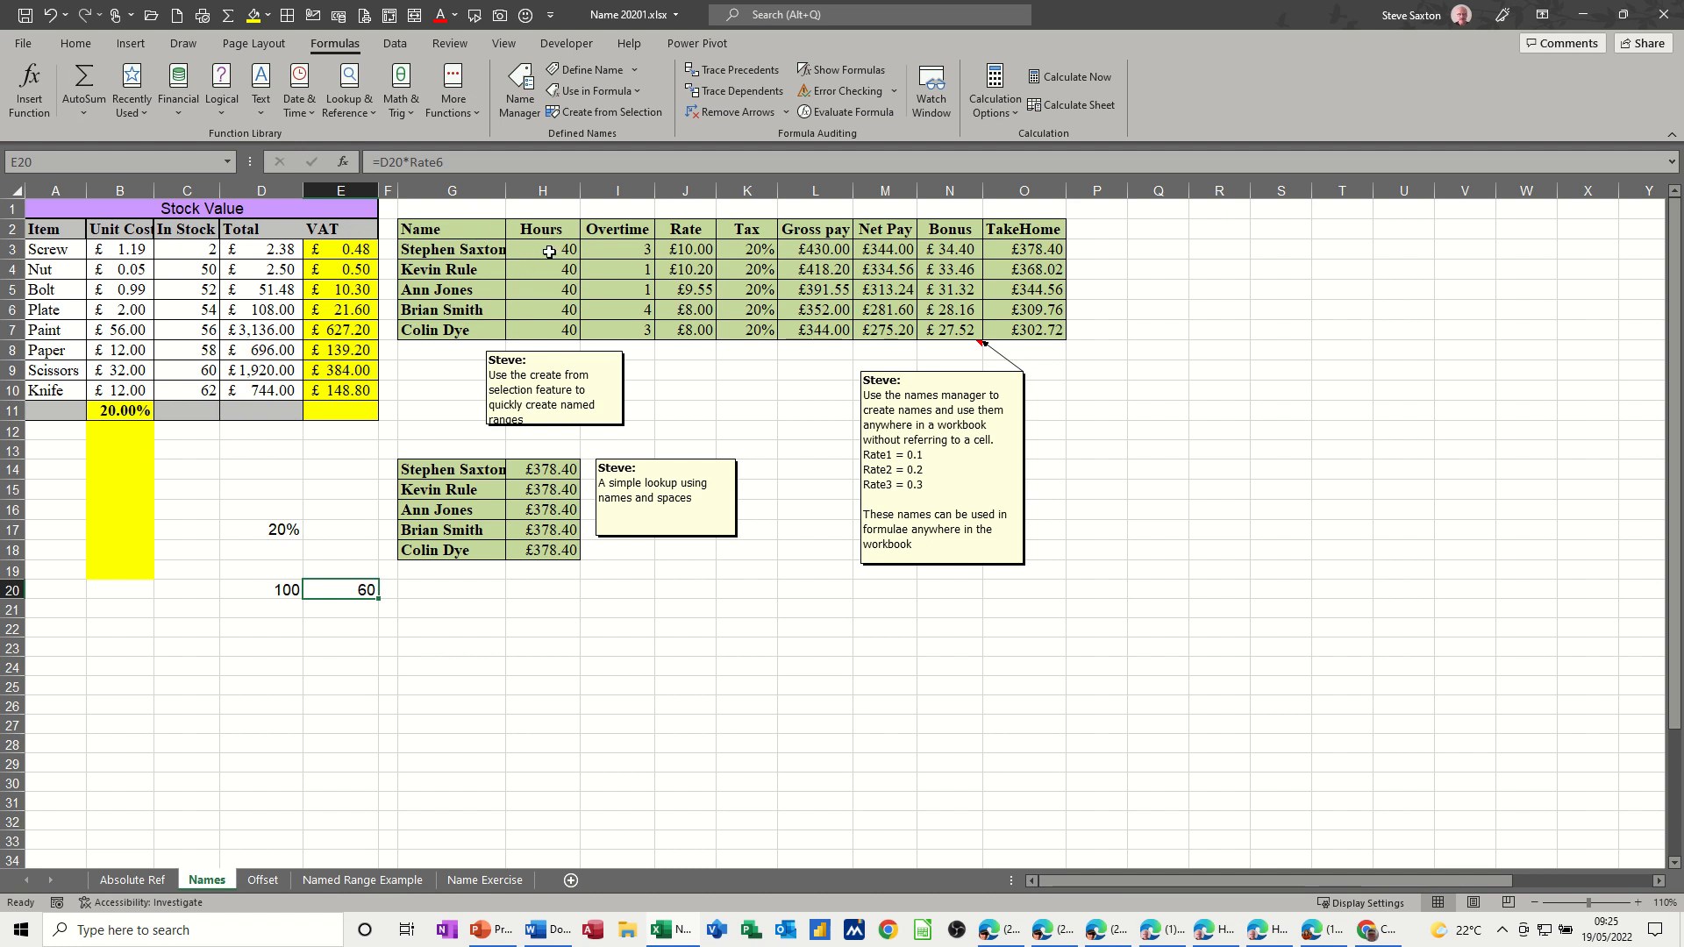
Check the range names assigned to the payroll table's Hours, Overtime, Gross pay and Net Pay columns.
left_click_drag(546, 248, 535, 321)
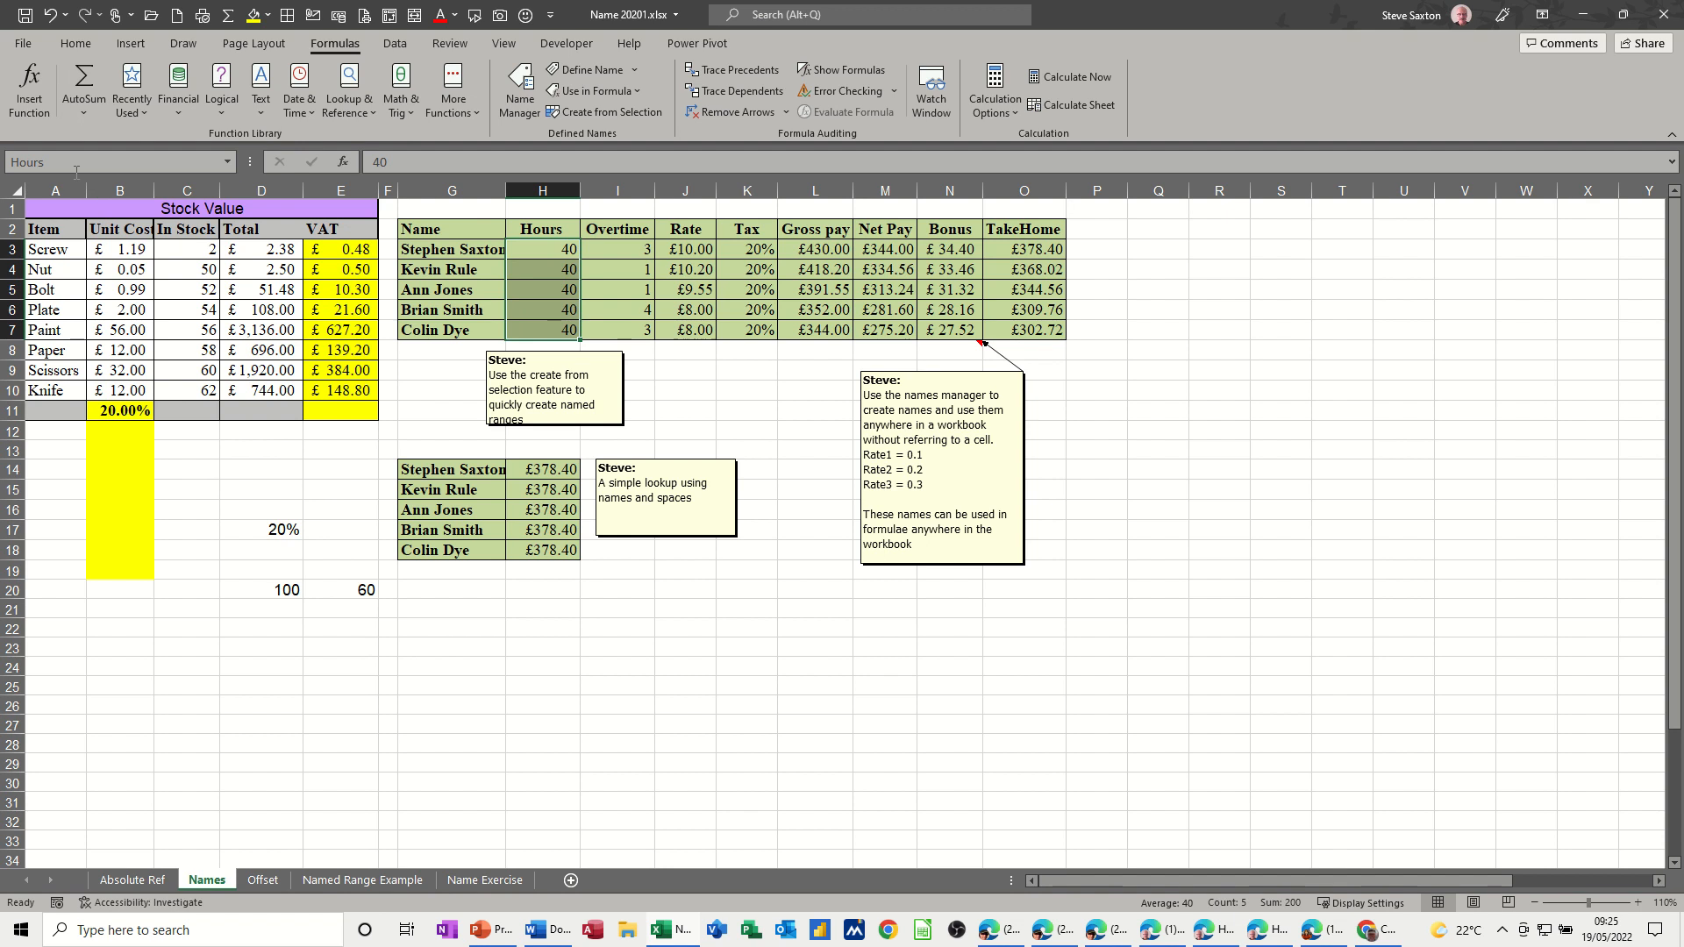
left_click_drag(618, 248, 618, 326)
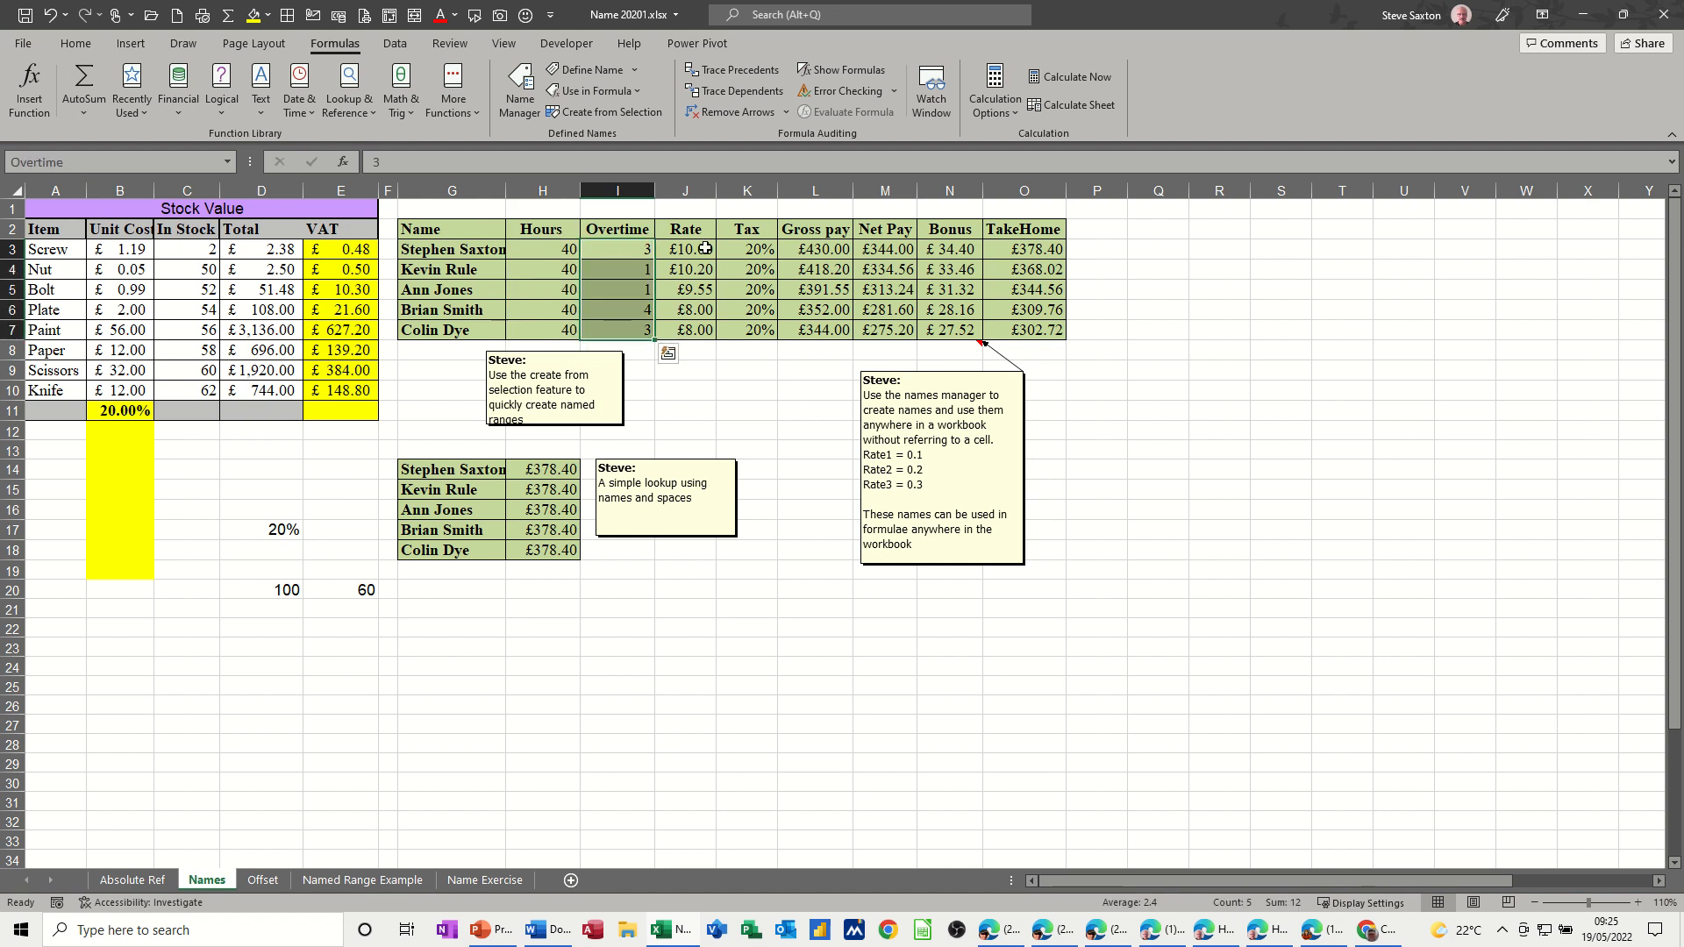
left_click_drag(799, 249, 803, 330)
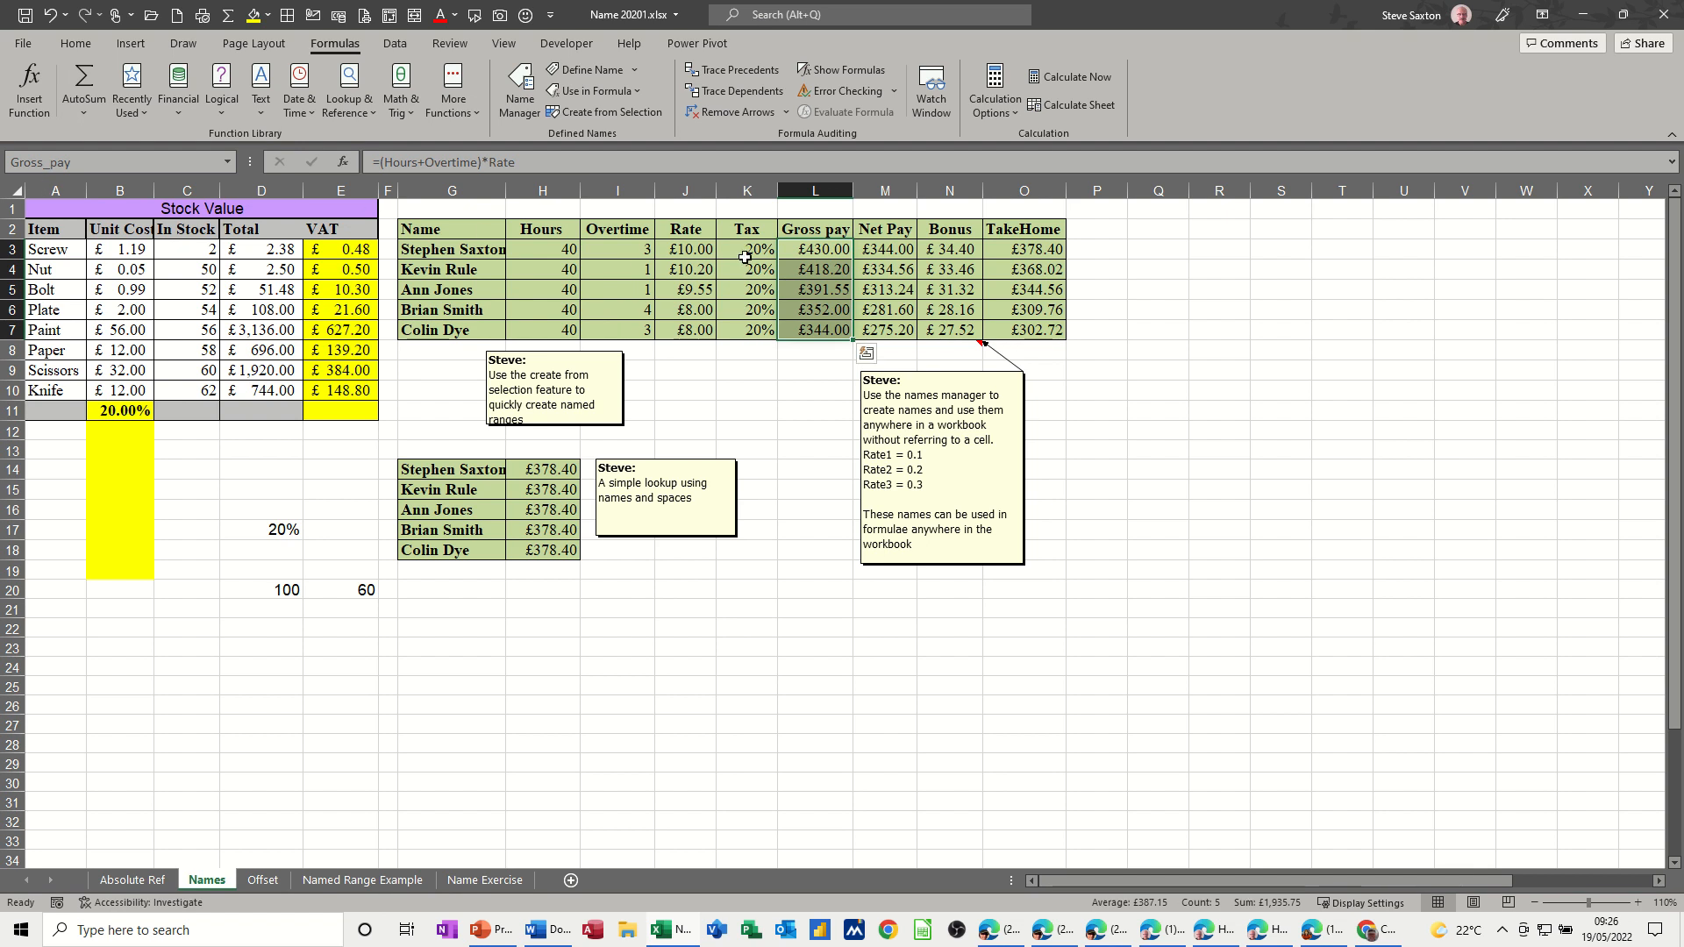
left_click_drag(874, 250, 871, 326)
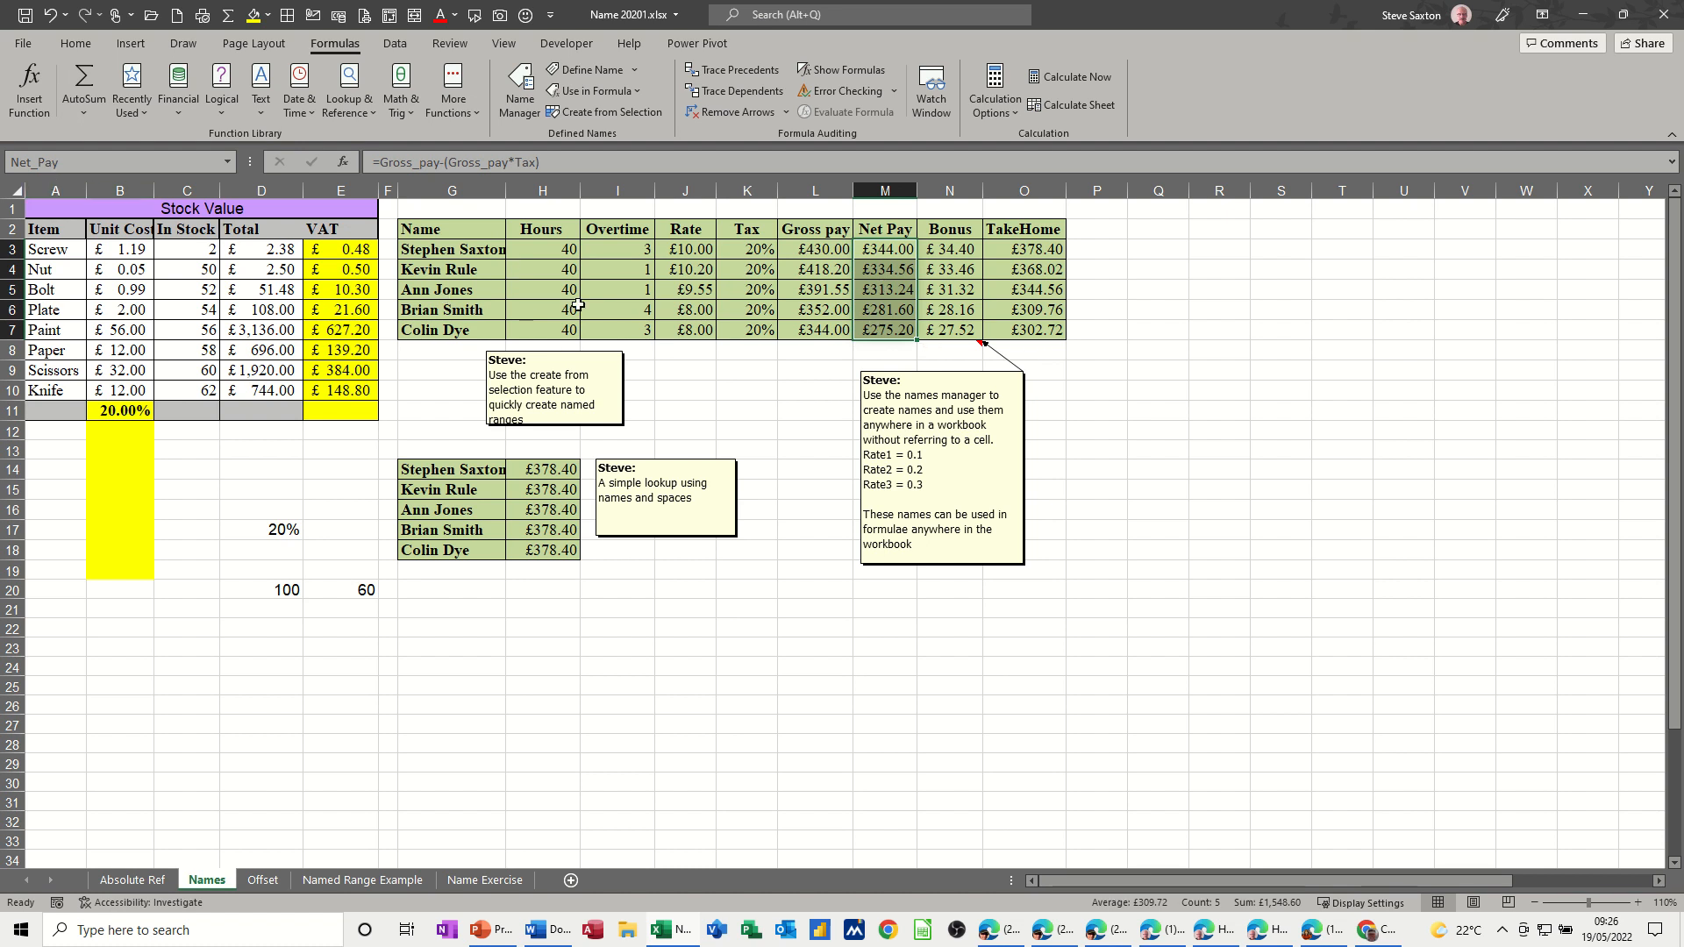
Create names for the payroll table G2:O7 from the labels in its top row and left column.
left_click_drag(462, 231, 1015, 320)
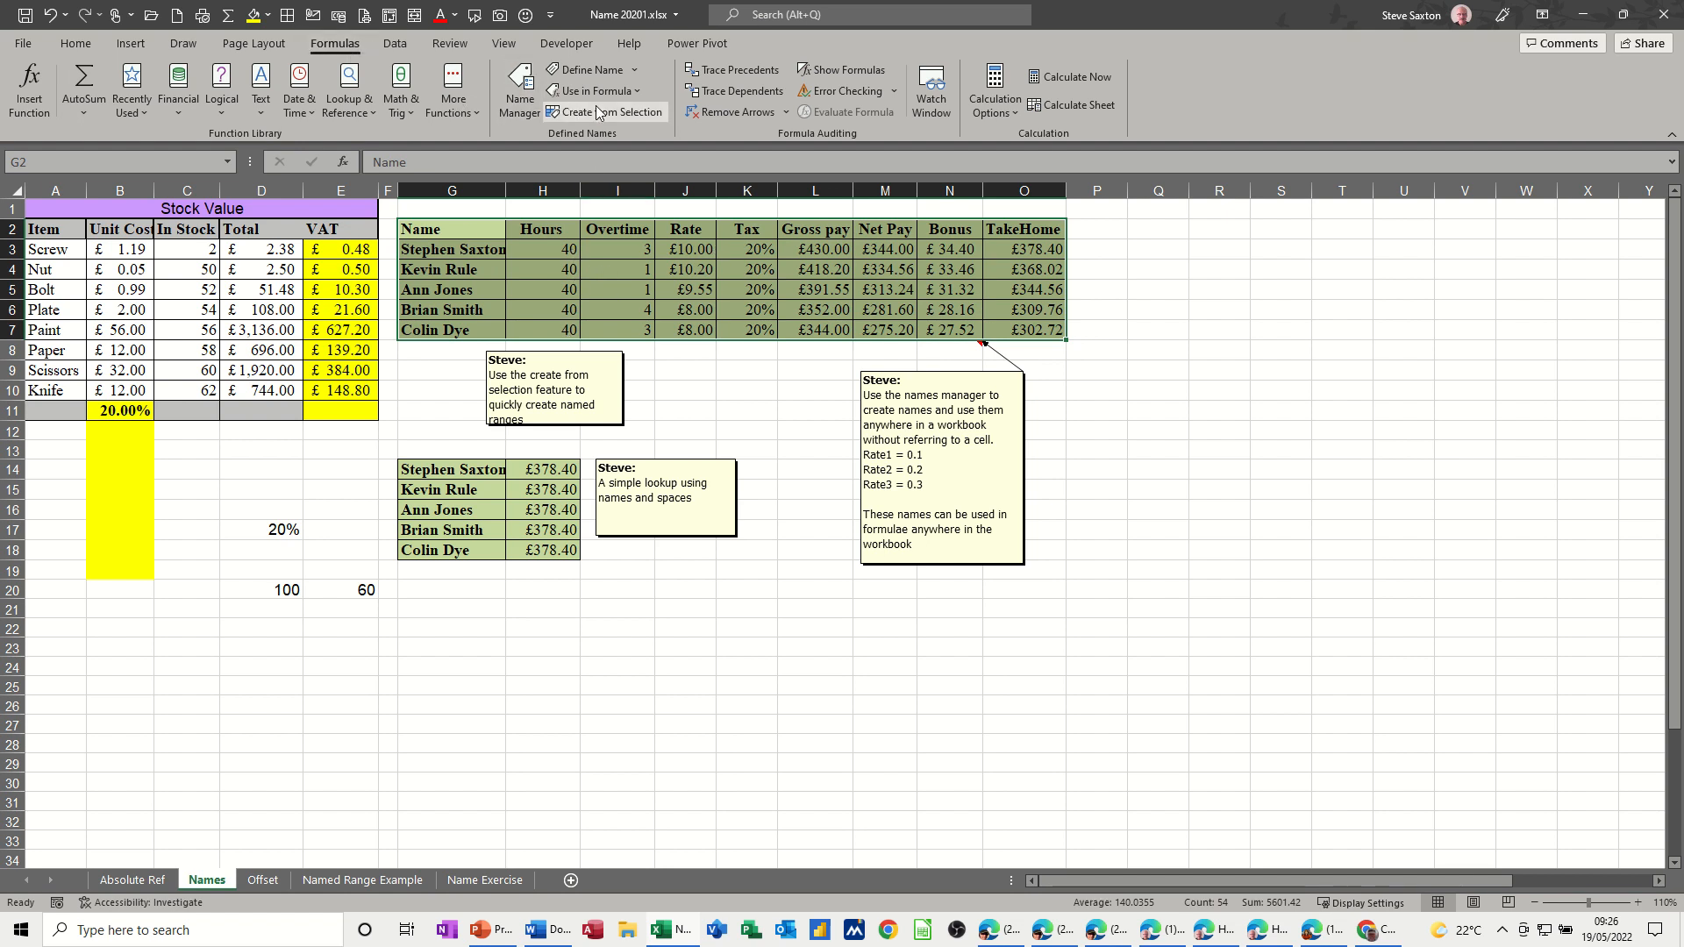
left_click(600, 115)
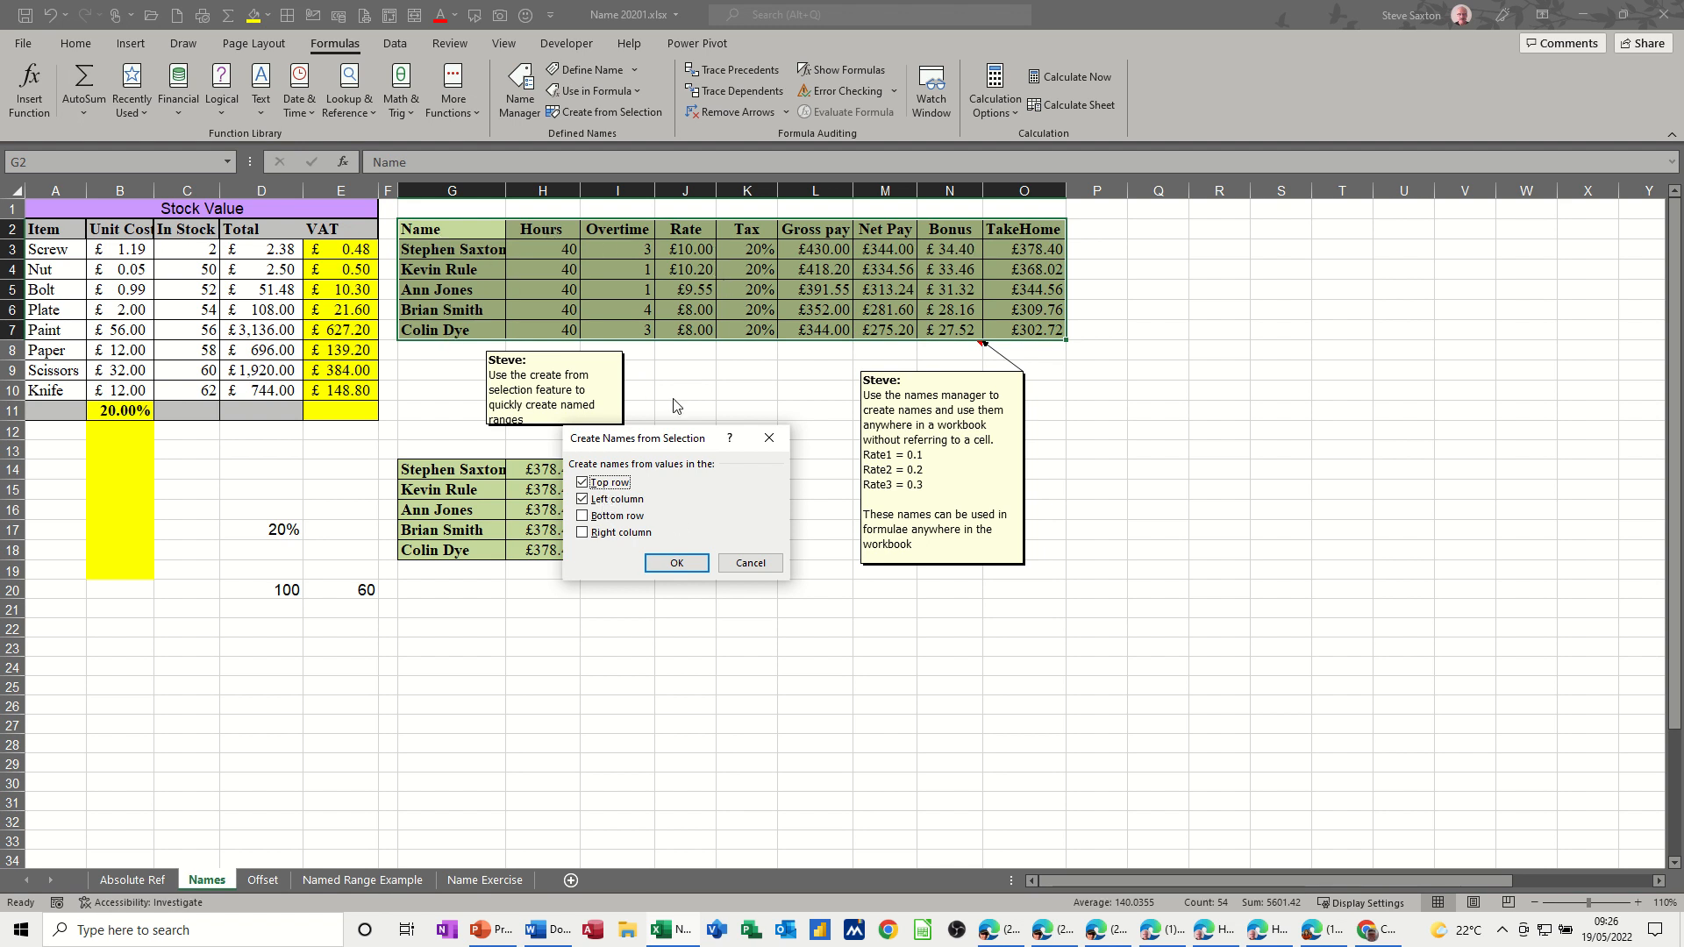
left_click(677, 563)
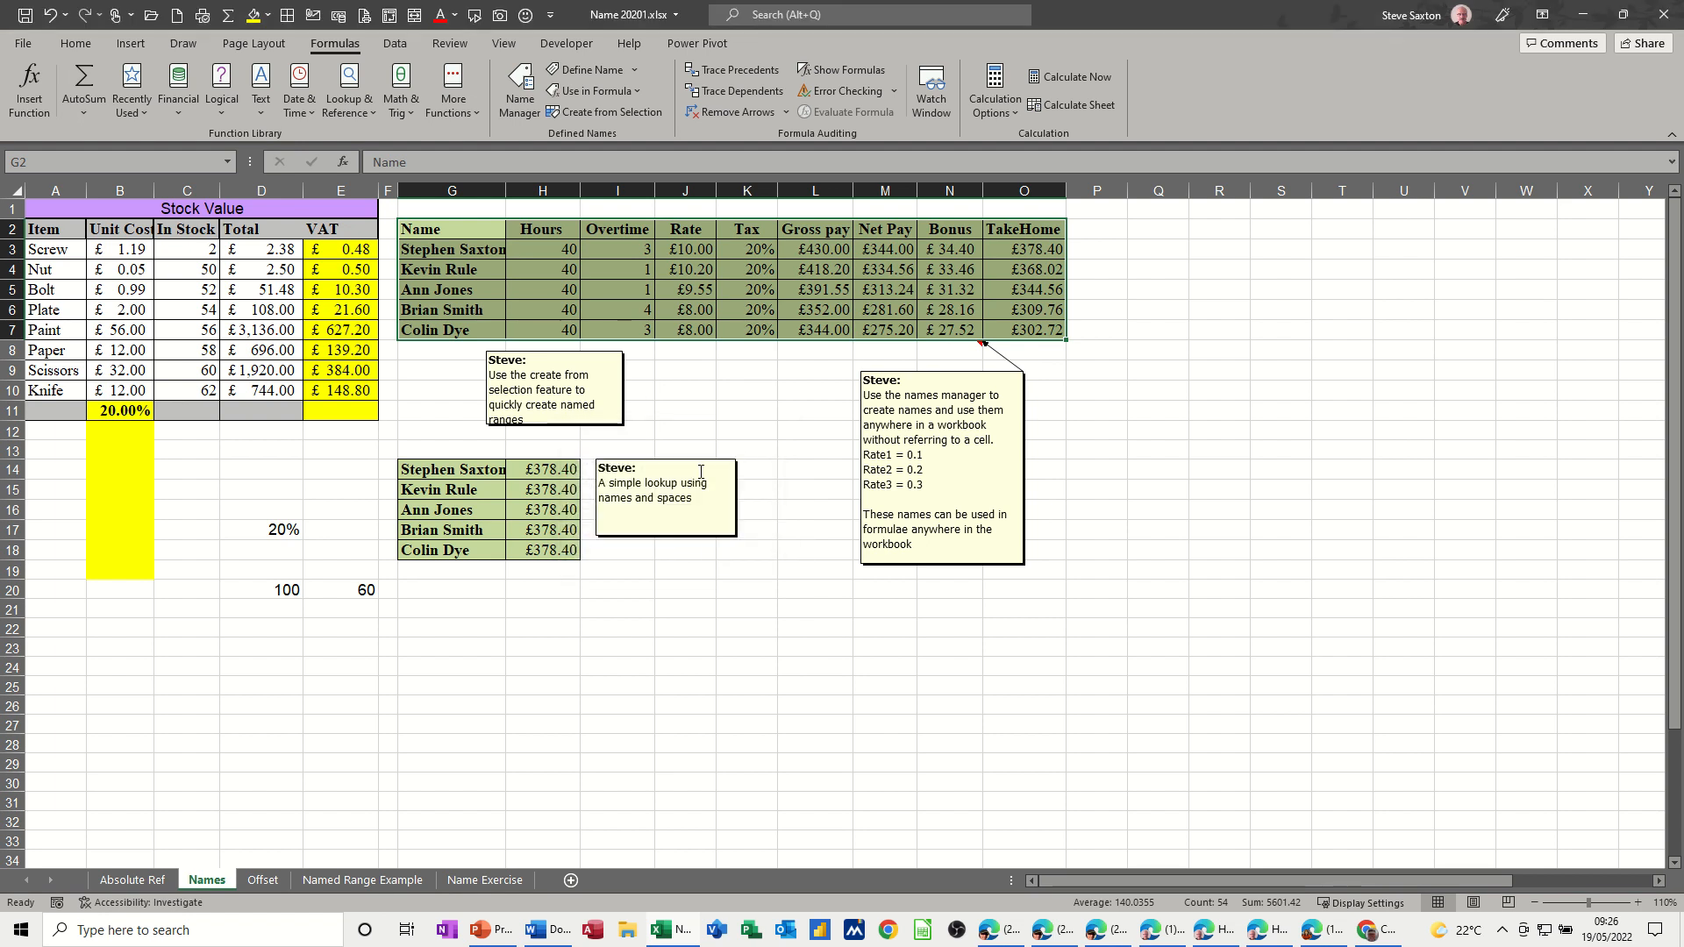
Check the row names assigned to the first two employees' payroll data, H3:O3 and H4:O4.
left_click(539, 249)
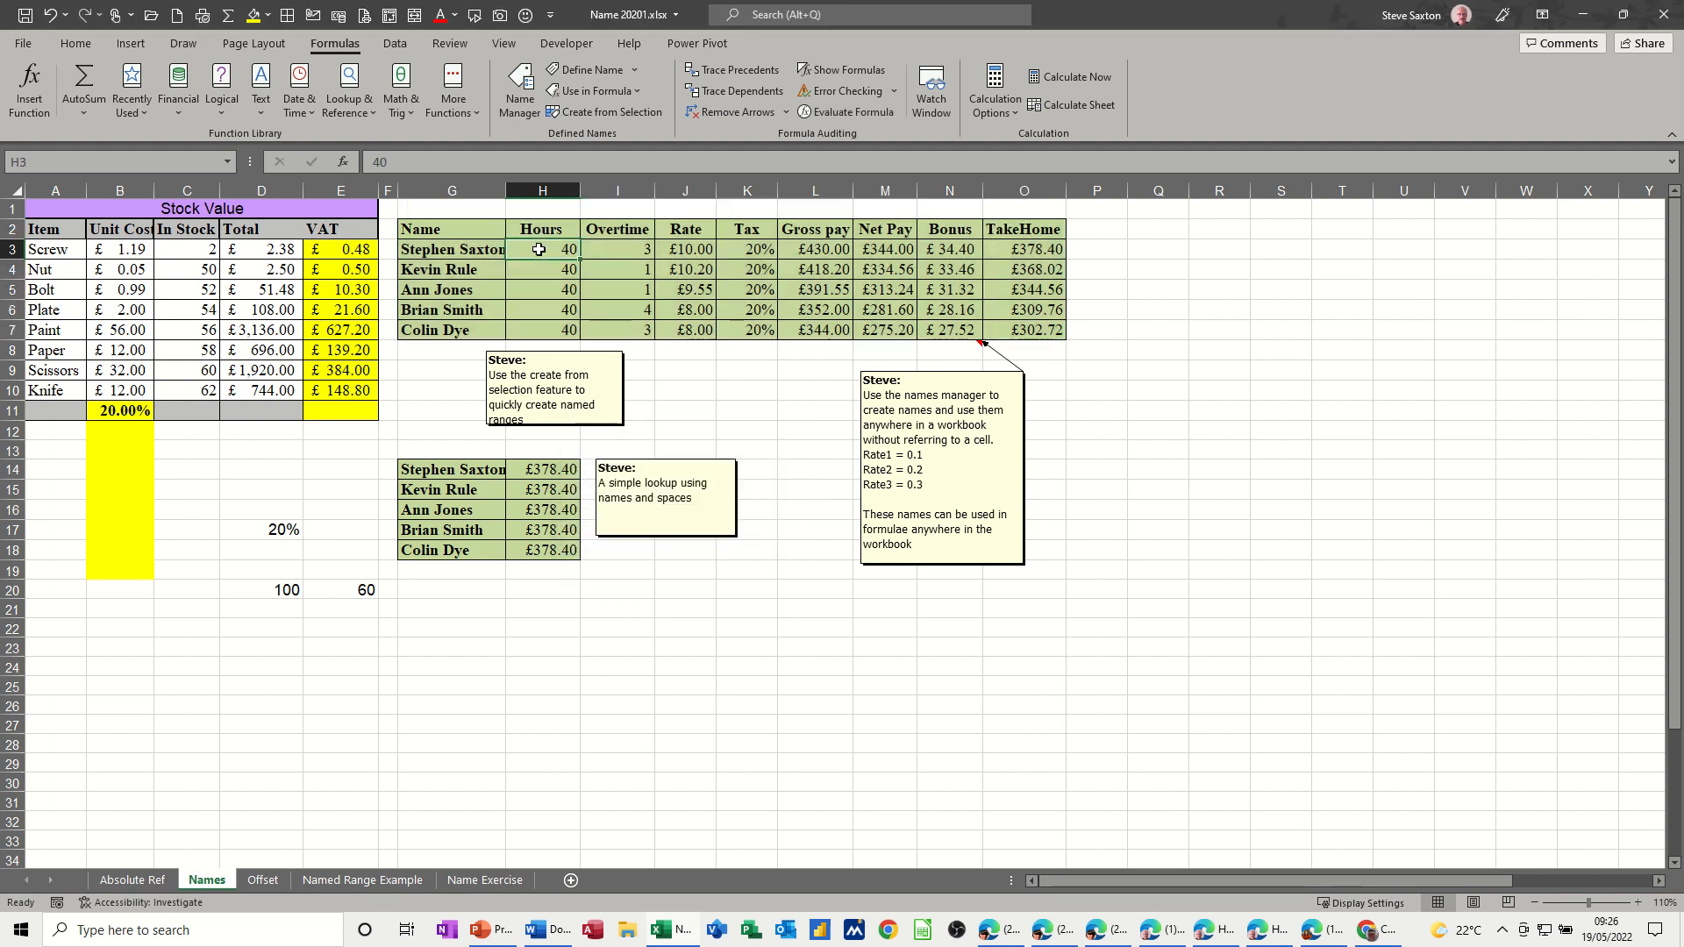
left_click_drag(539, 249, 999, 250)
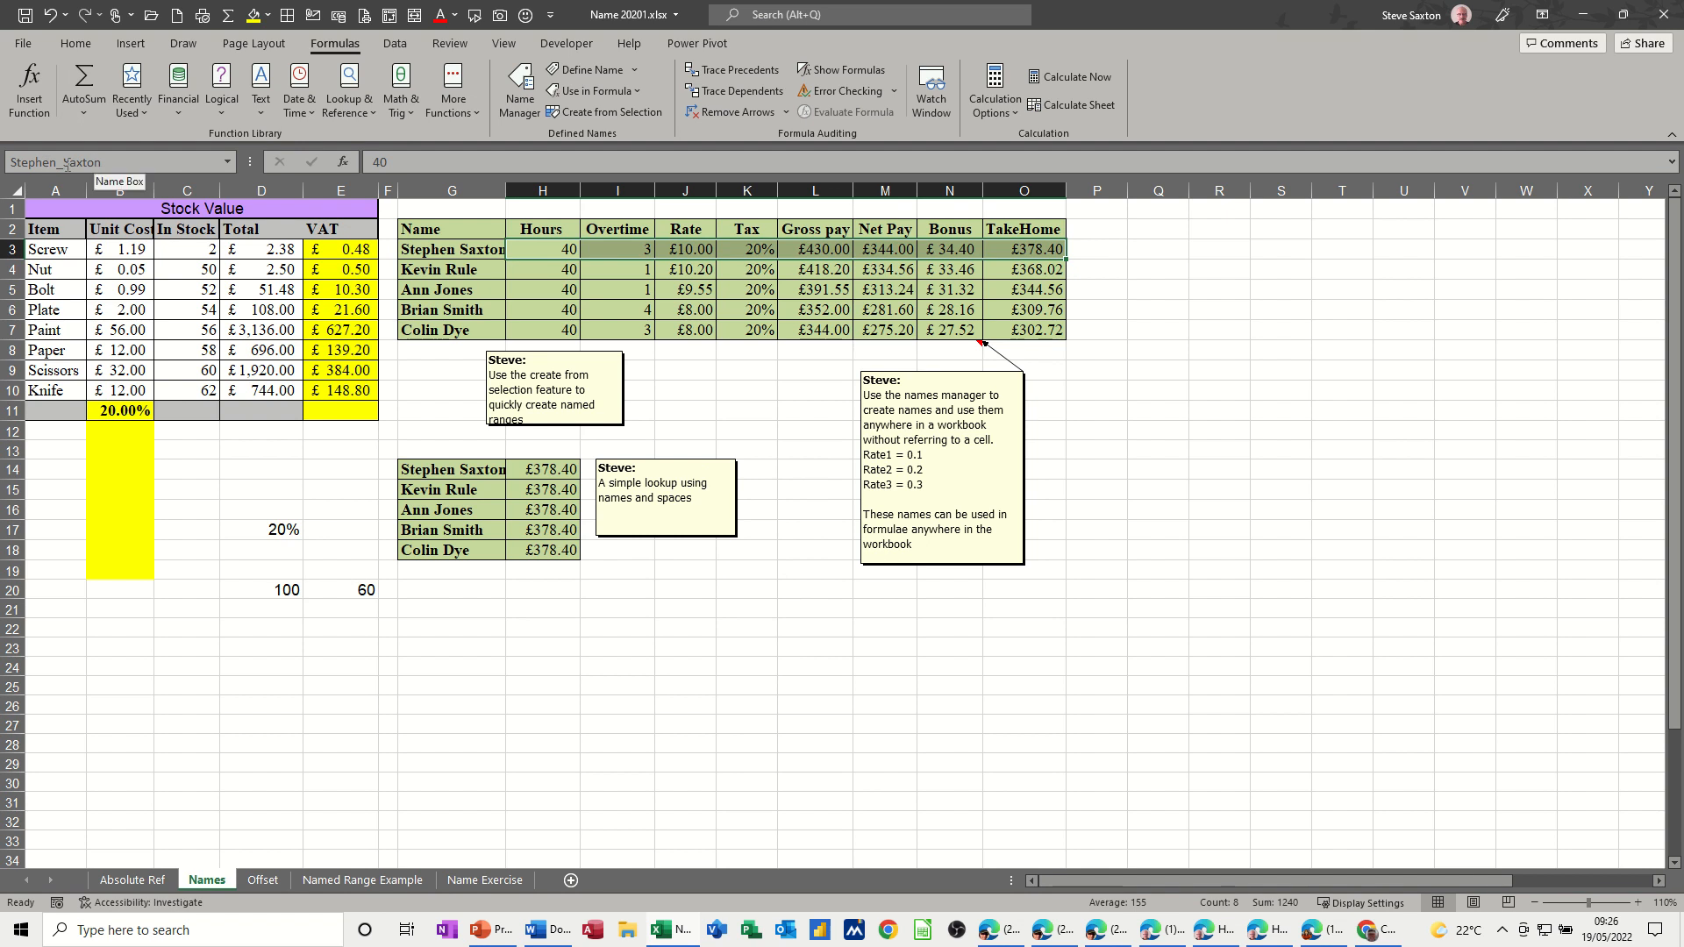
left_click_drag(516, 270, 1024, 270)
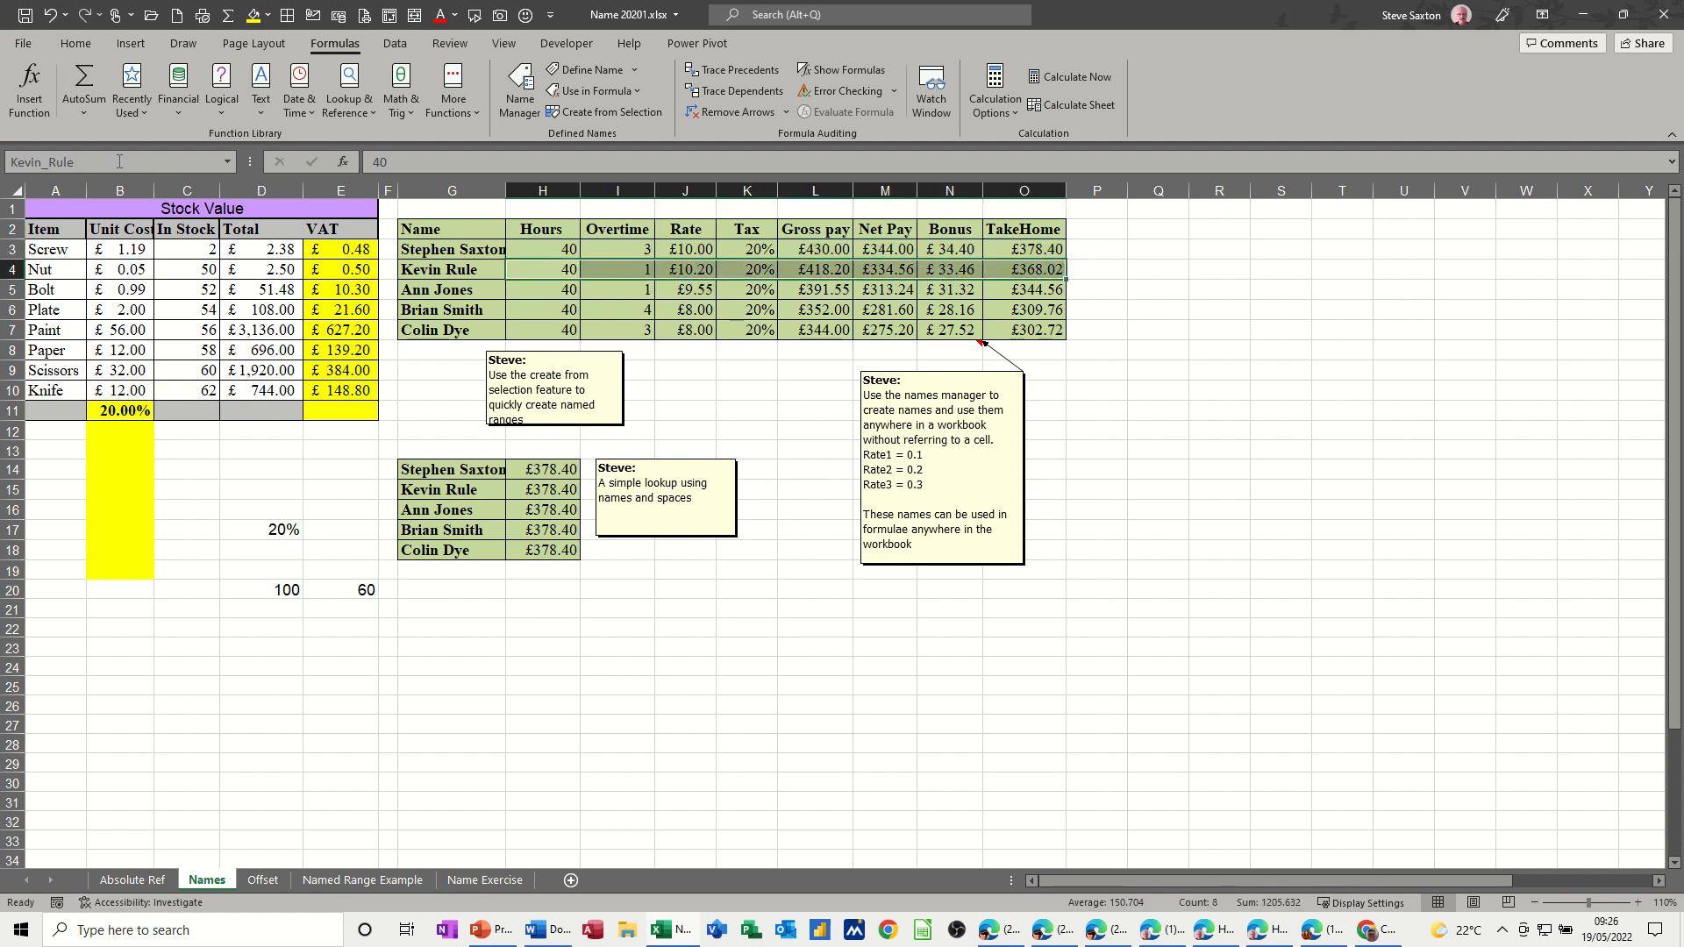
left_click(691, 268)
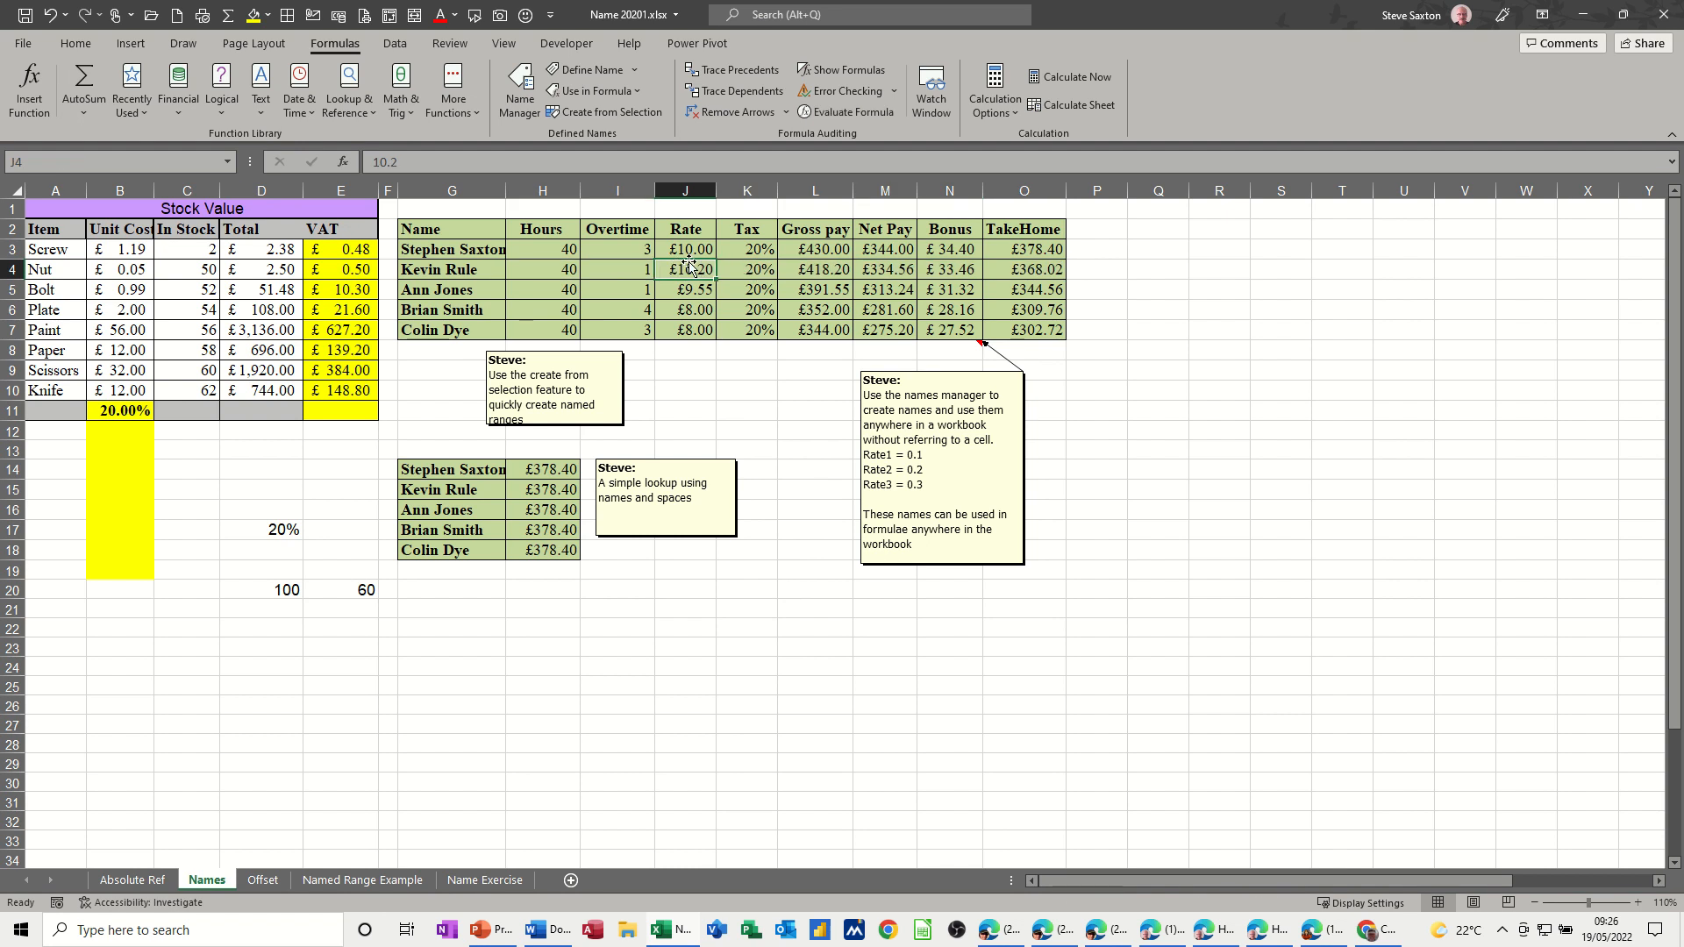
Try replacing the Gross pay formula in L3 with the cell-reference formula =(H3+I3)*J3, and undo the replacement.
left_click(815, 252)
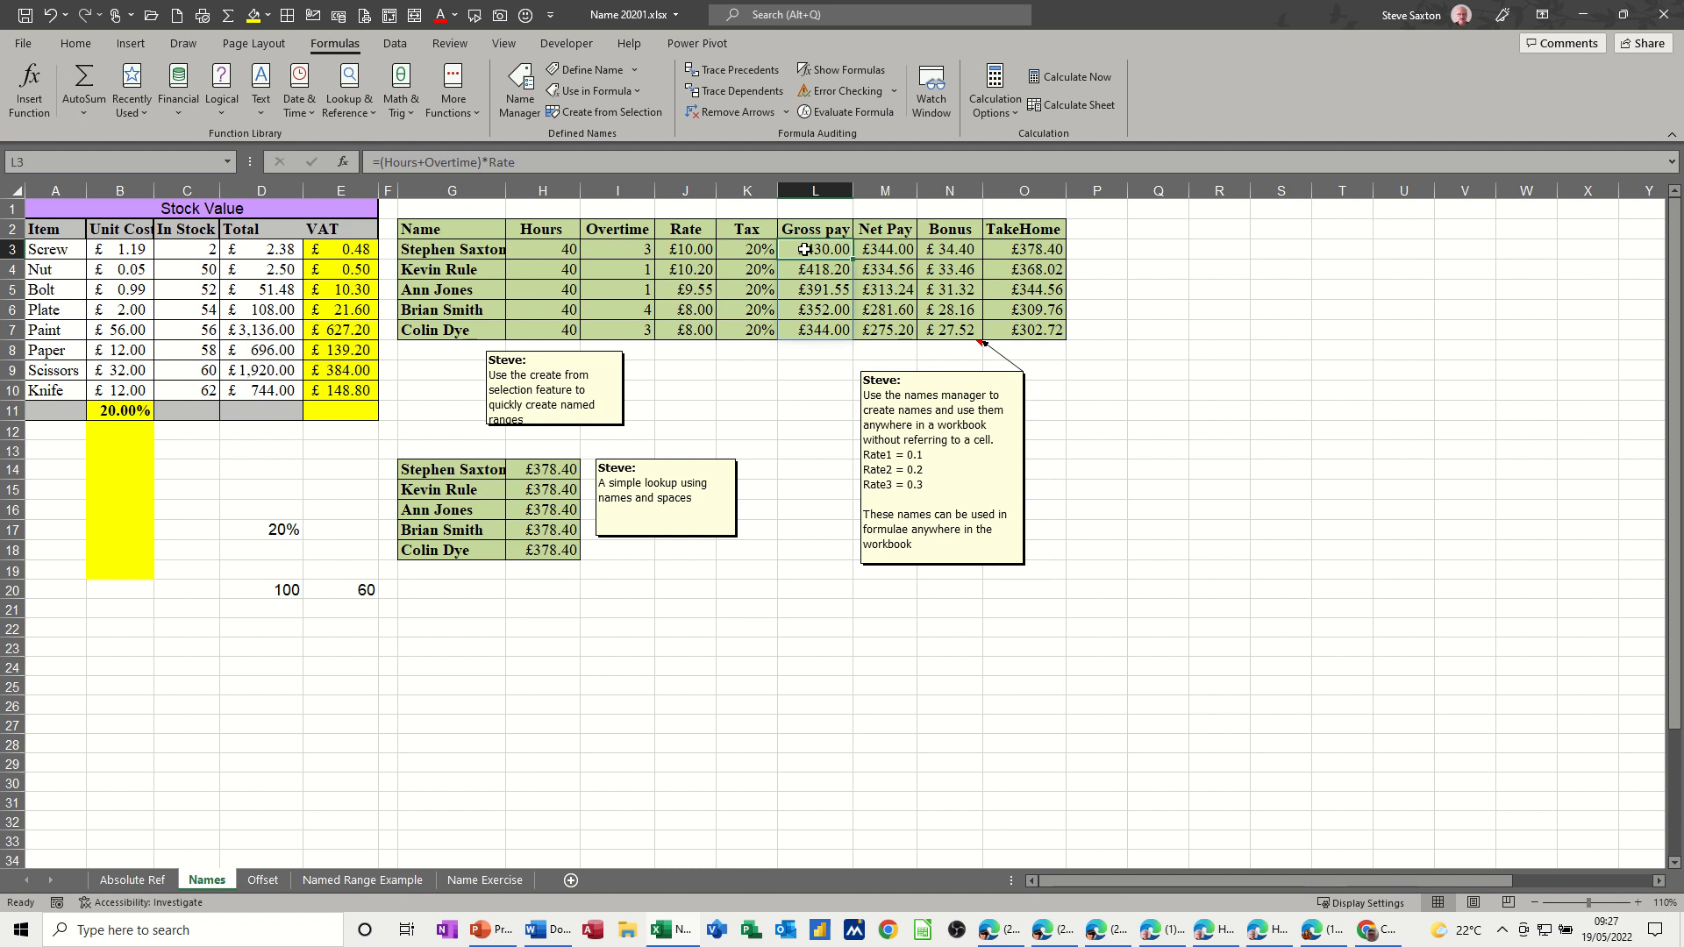
type("=")
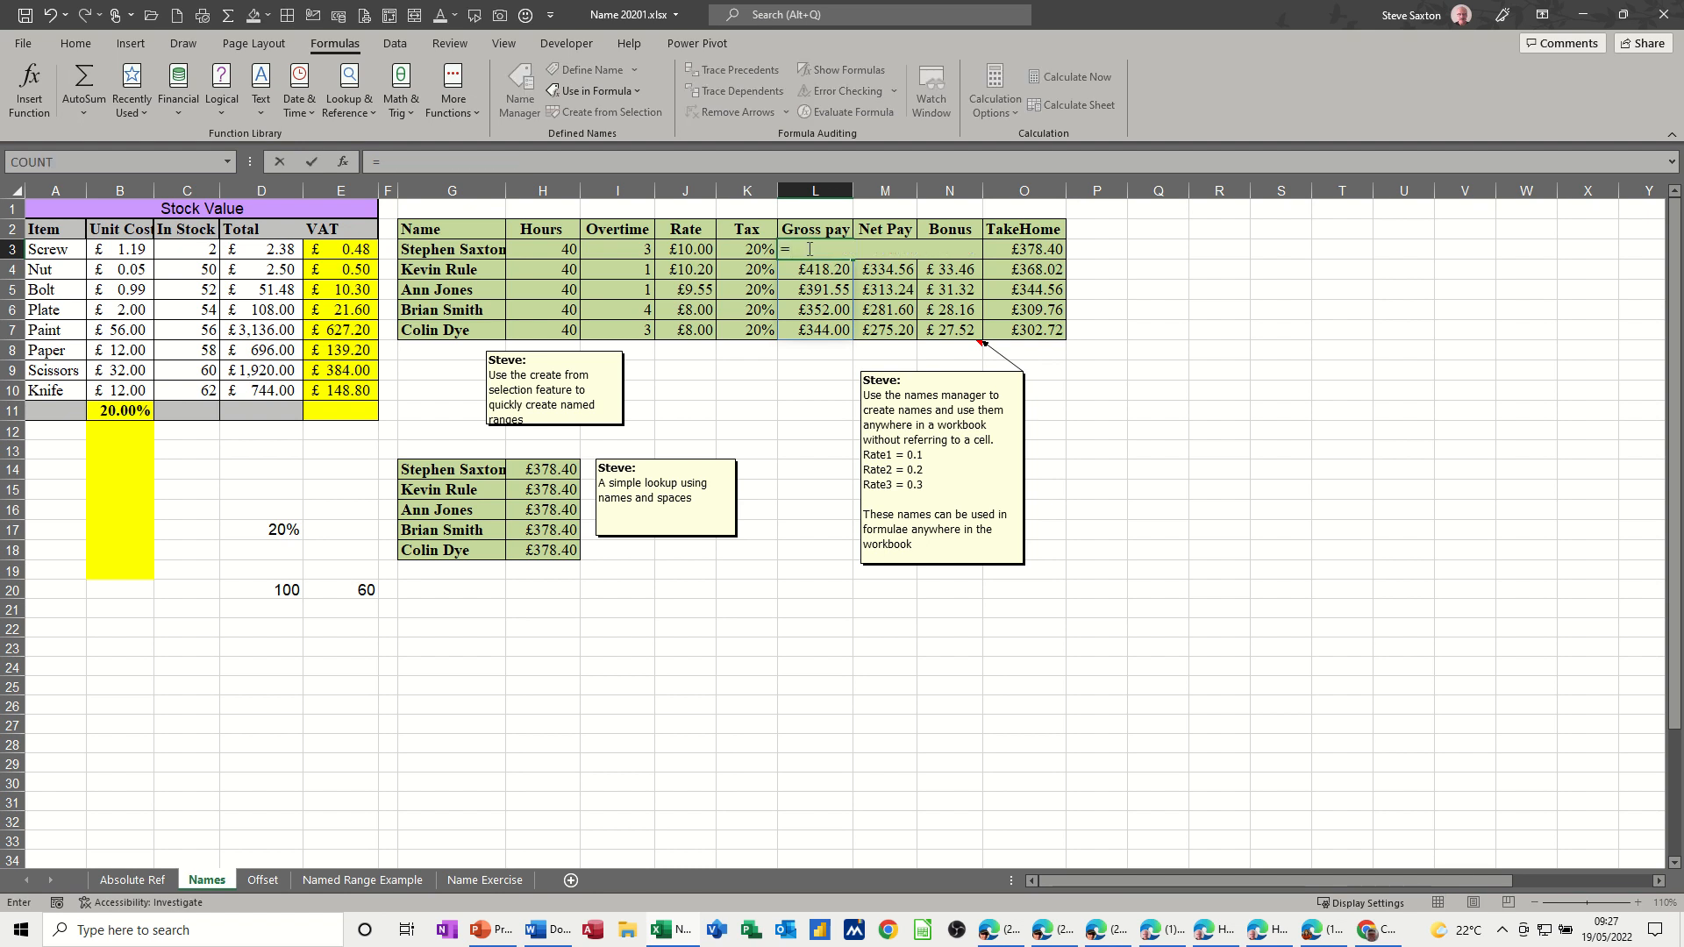
type("(")
left_click(559, 251)
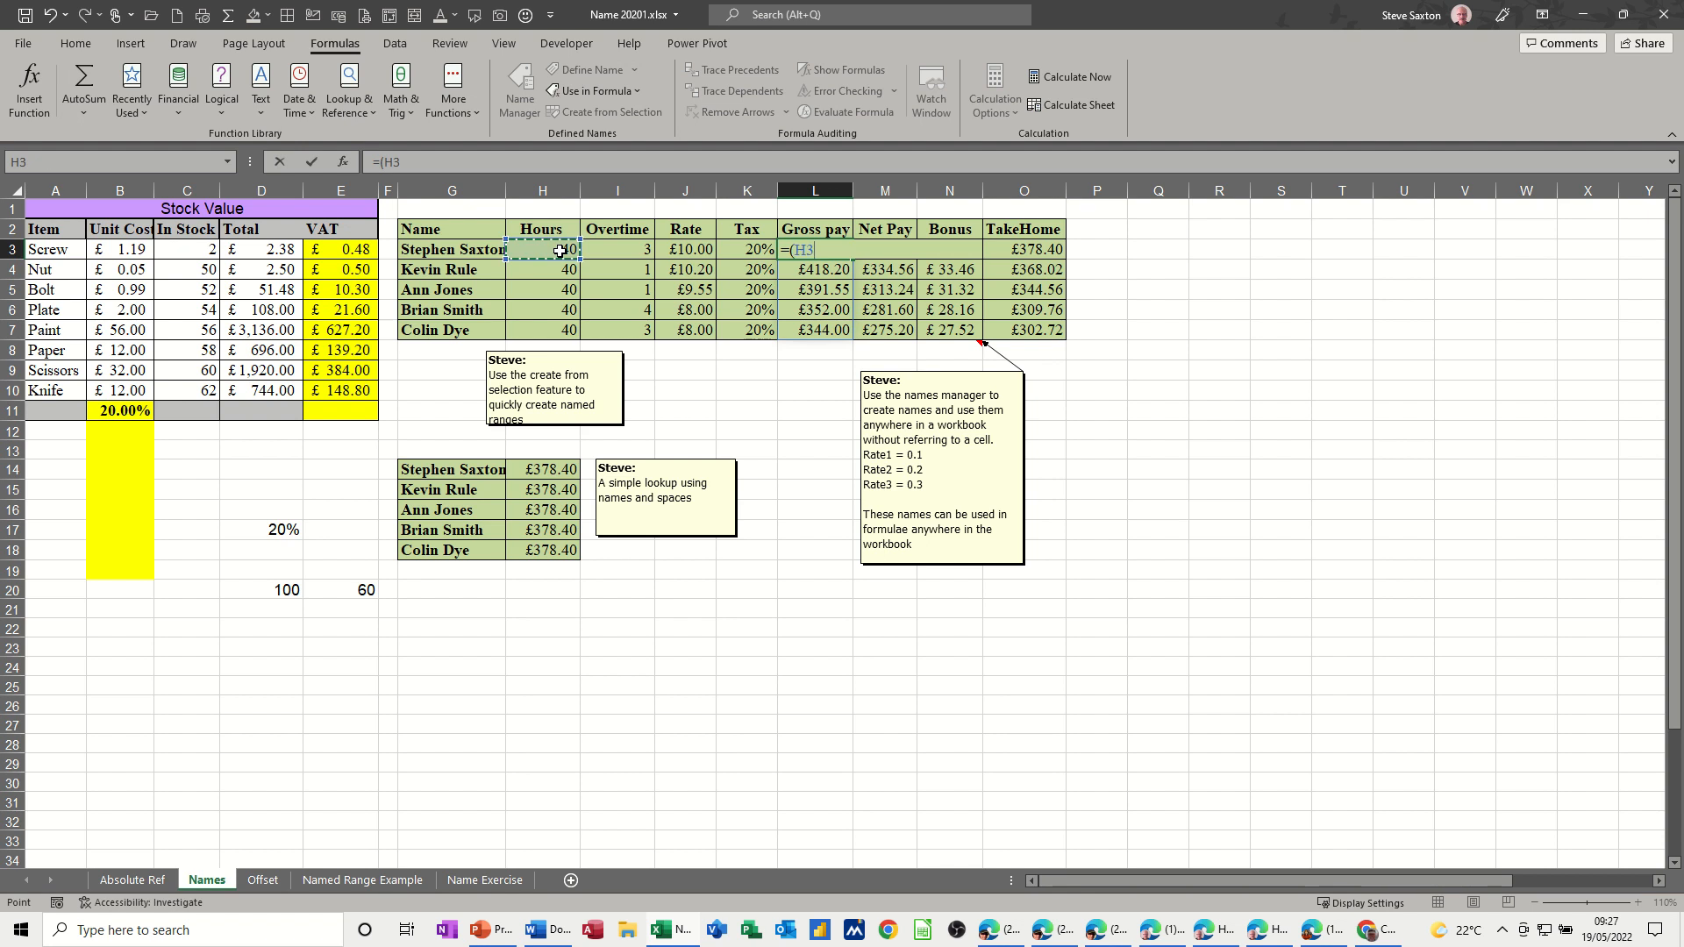
type("+")
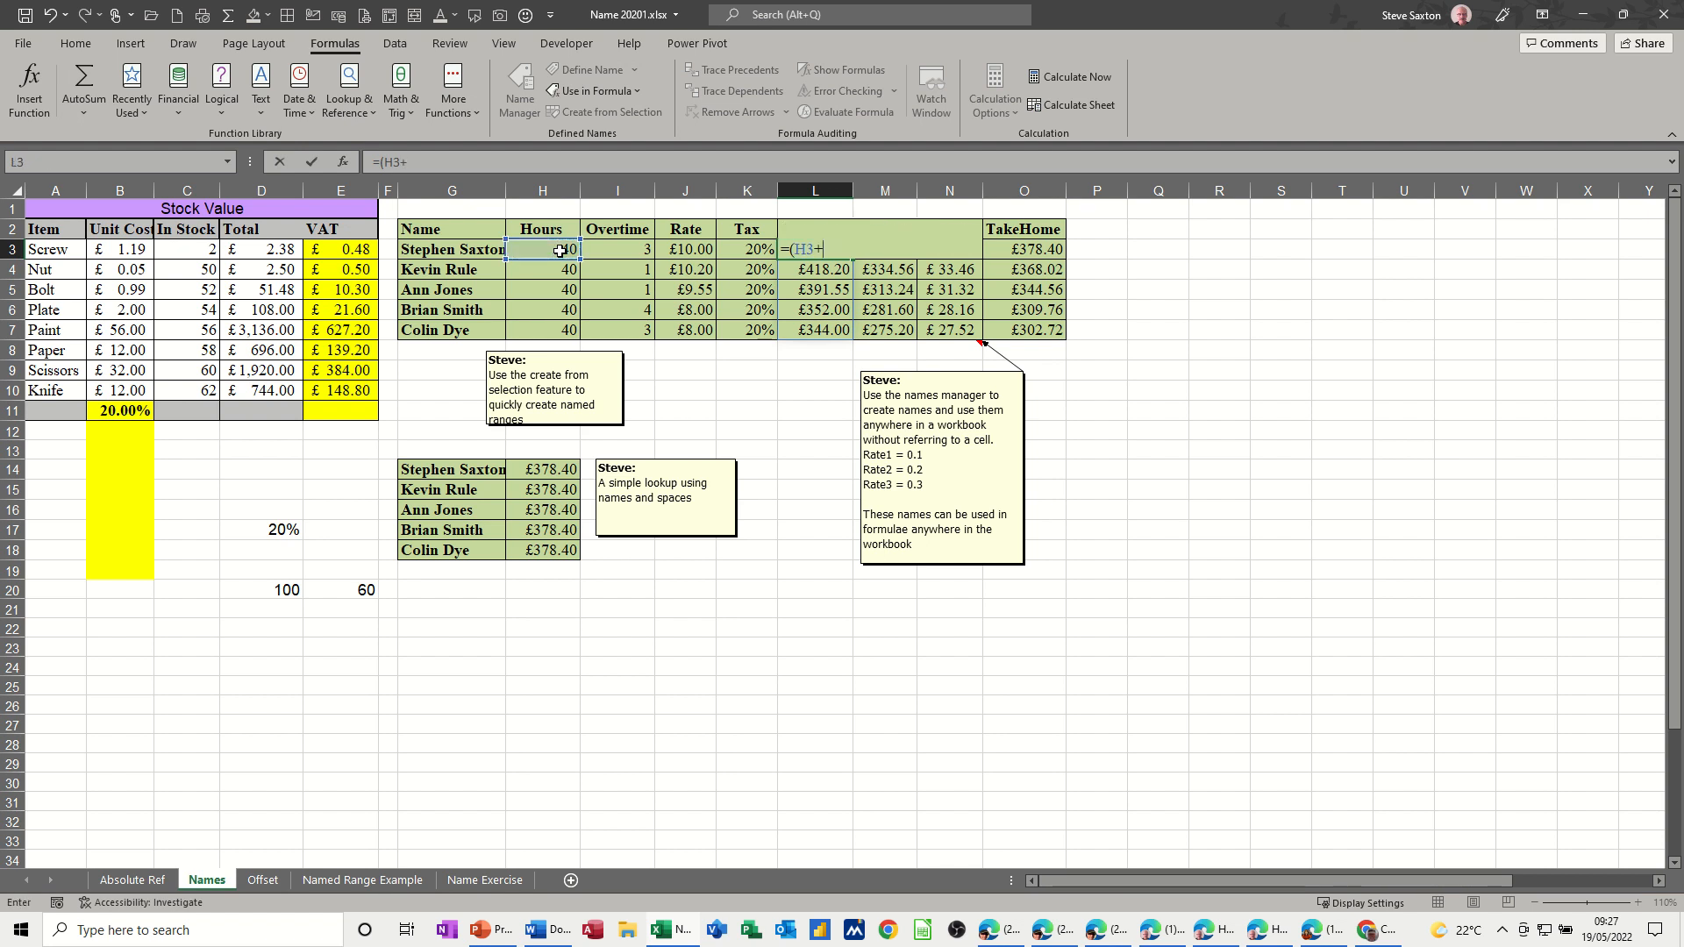
left_click(618, 249)
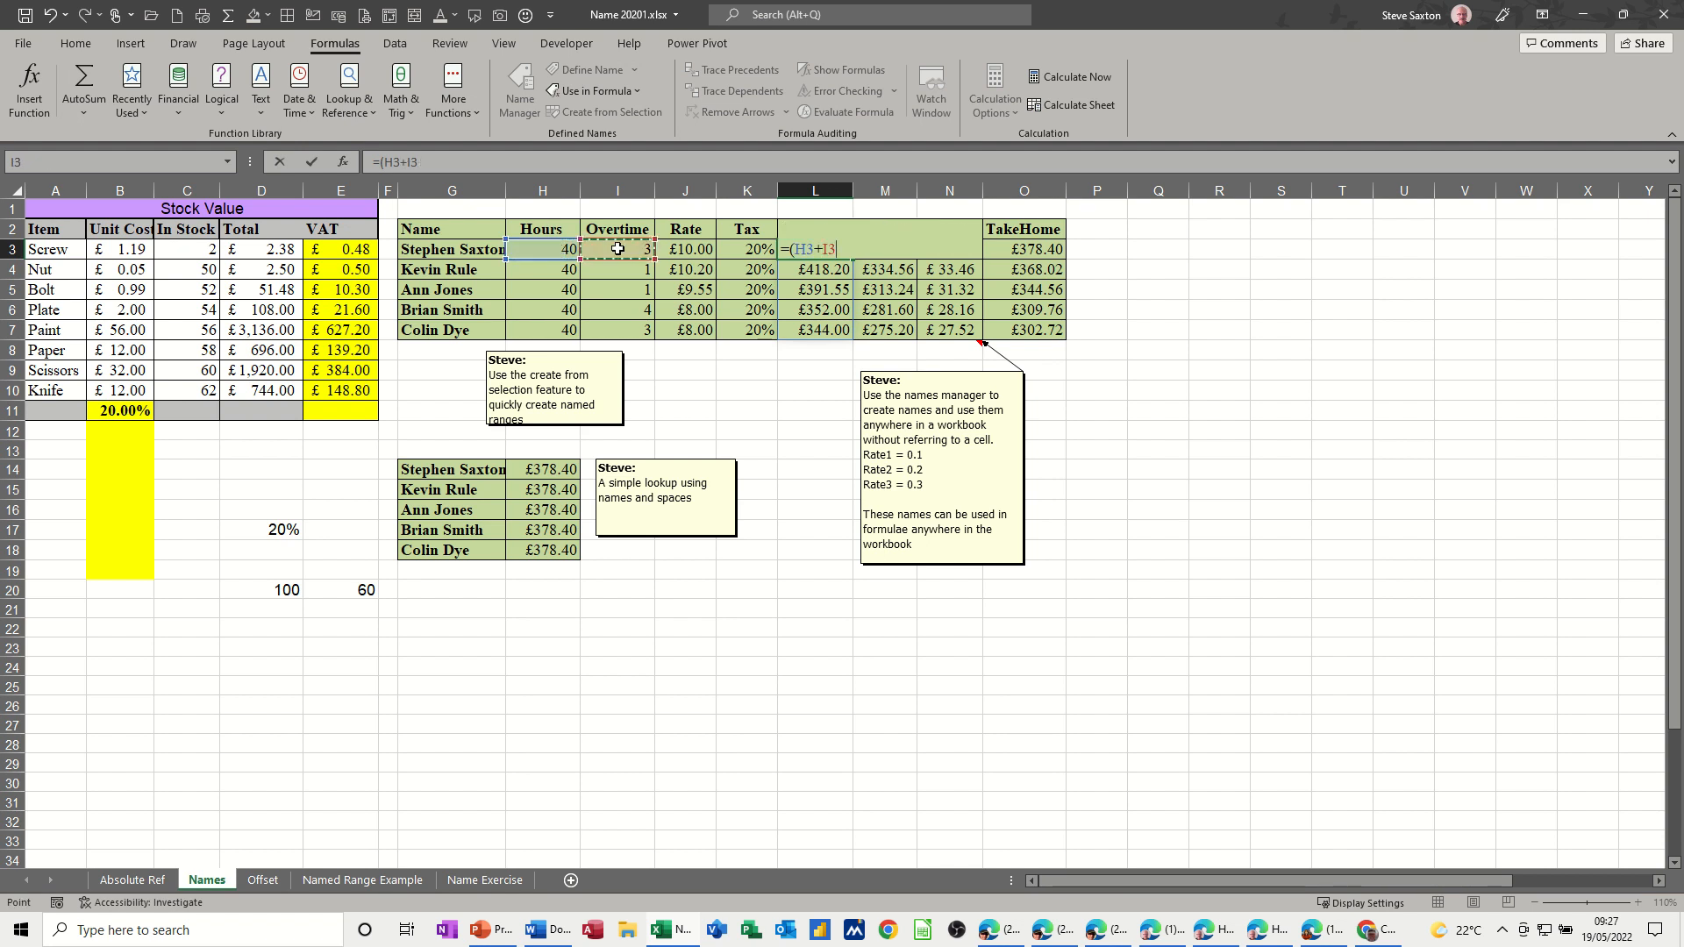
type(")*")
left_click(686, 249)
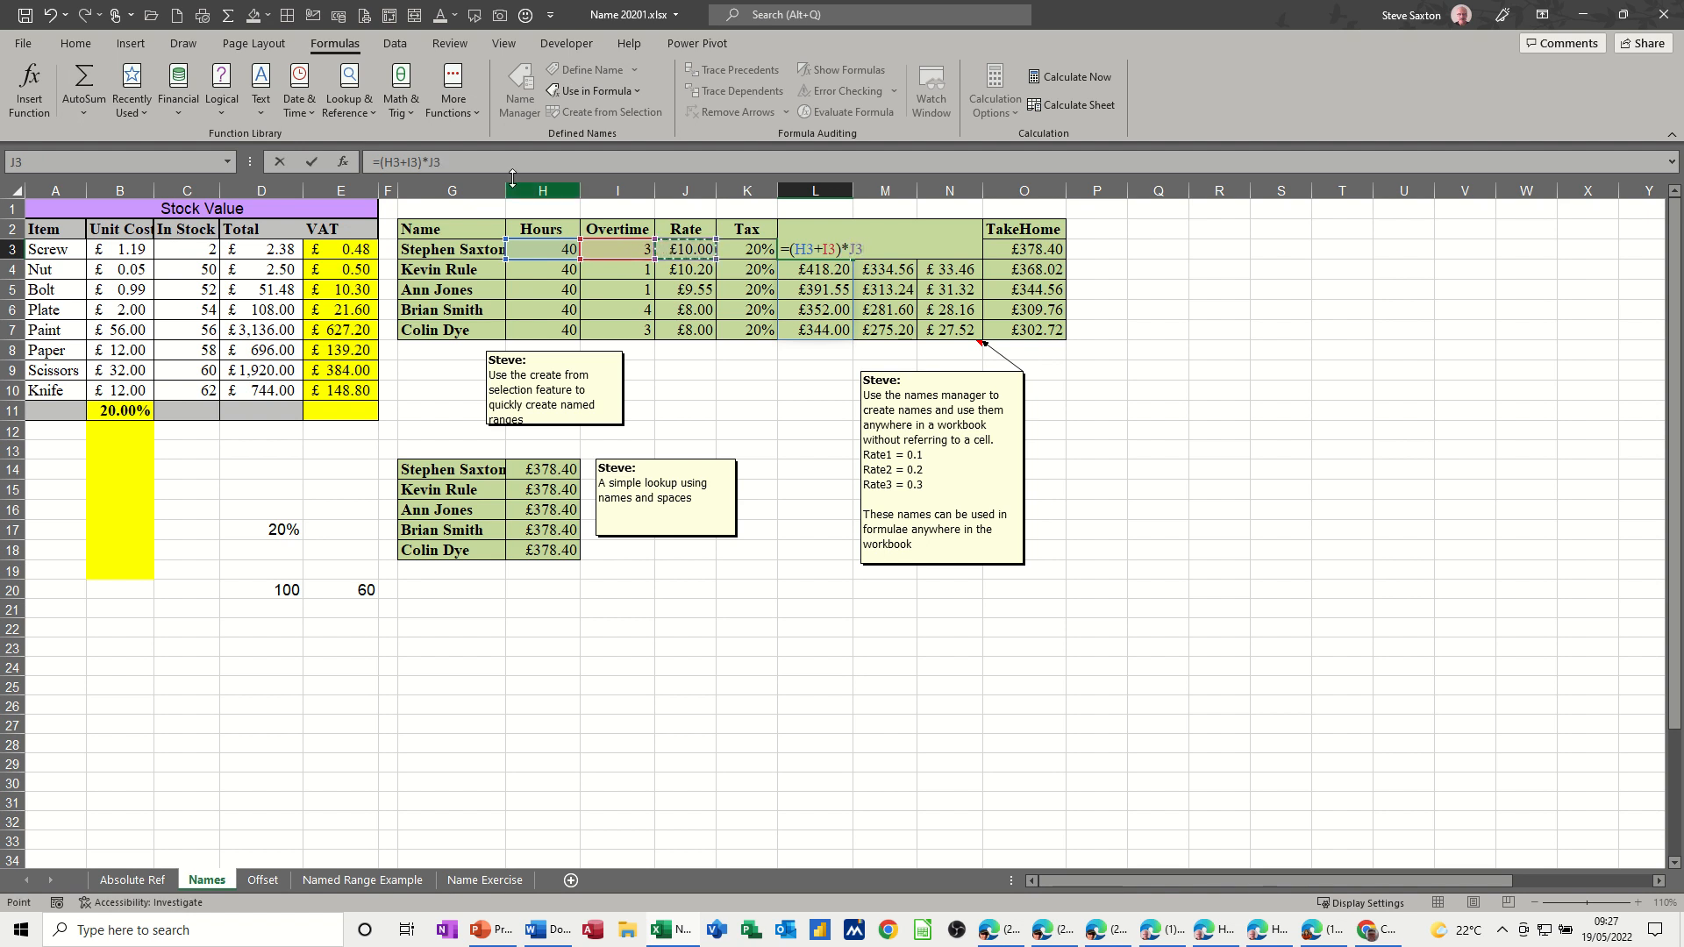
left_click(312, 161)
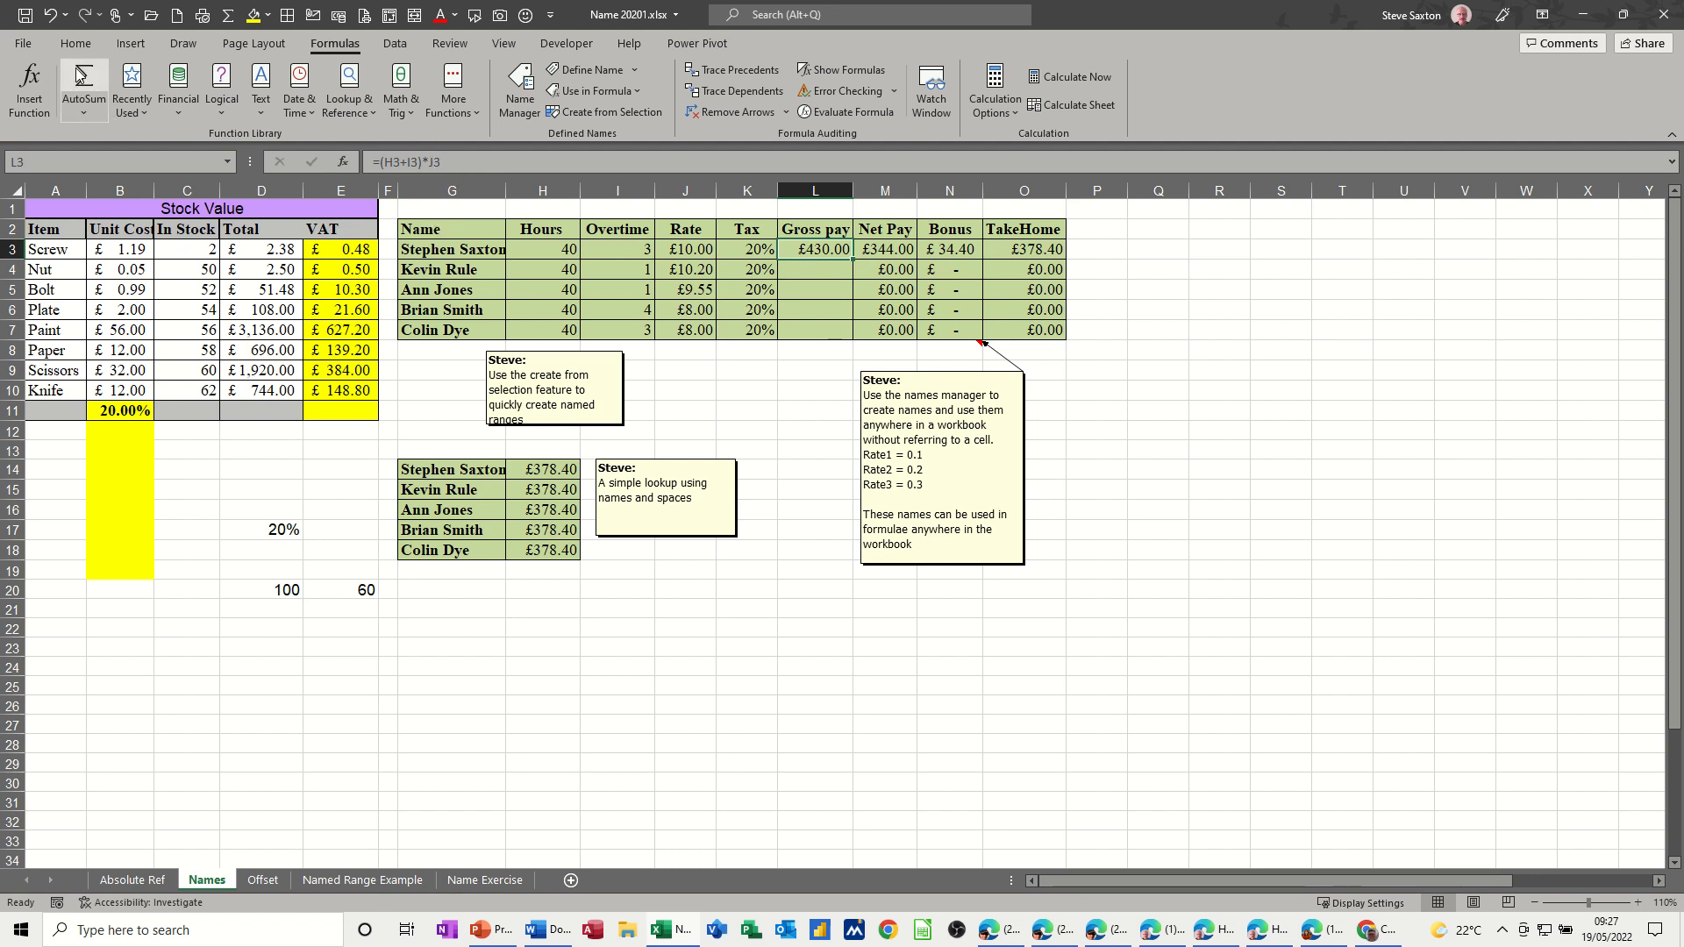
left_click(54, 16)
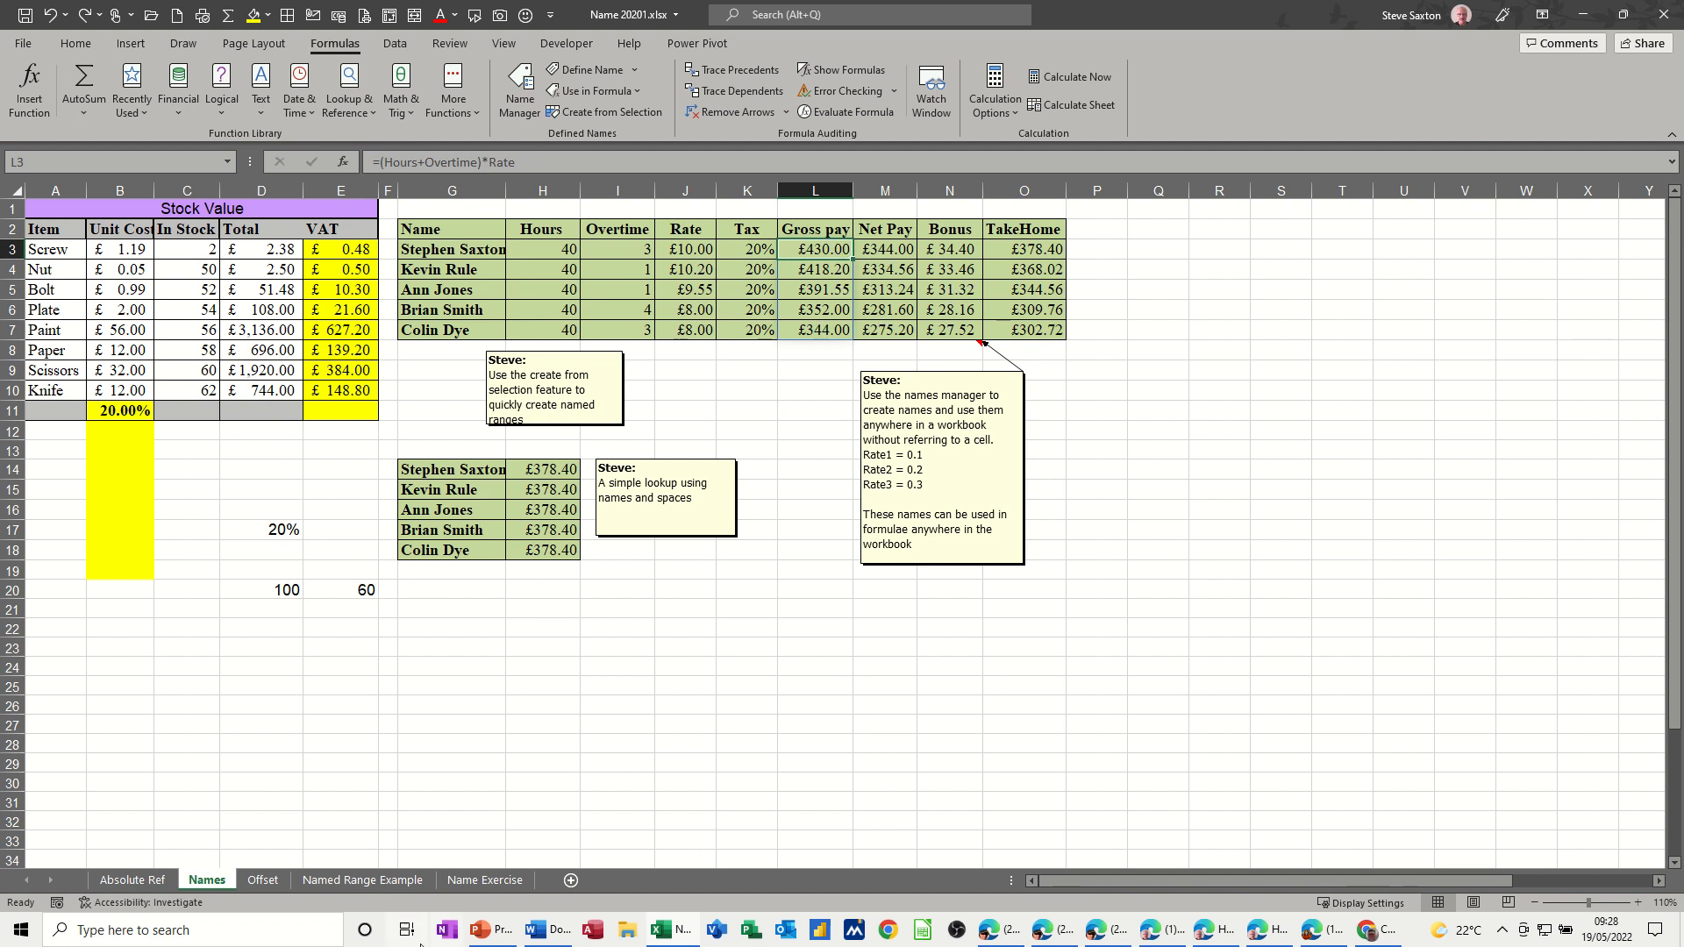
Go to the Name Exercise sheet and clear the formula in cell C16 below the Cost total.
left_click(485, 881)
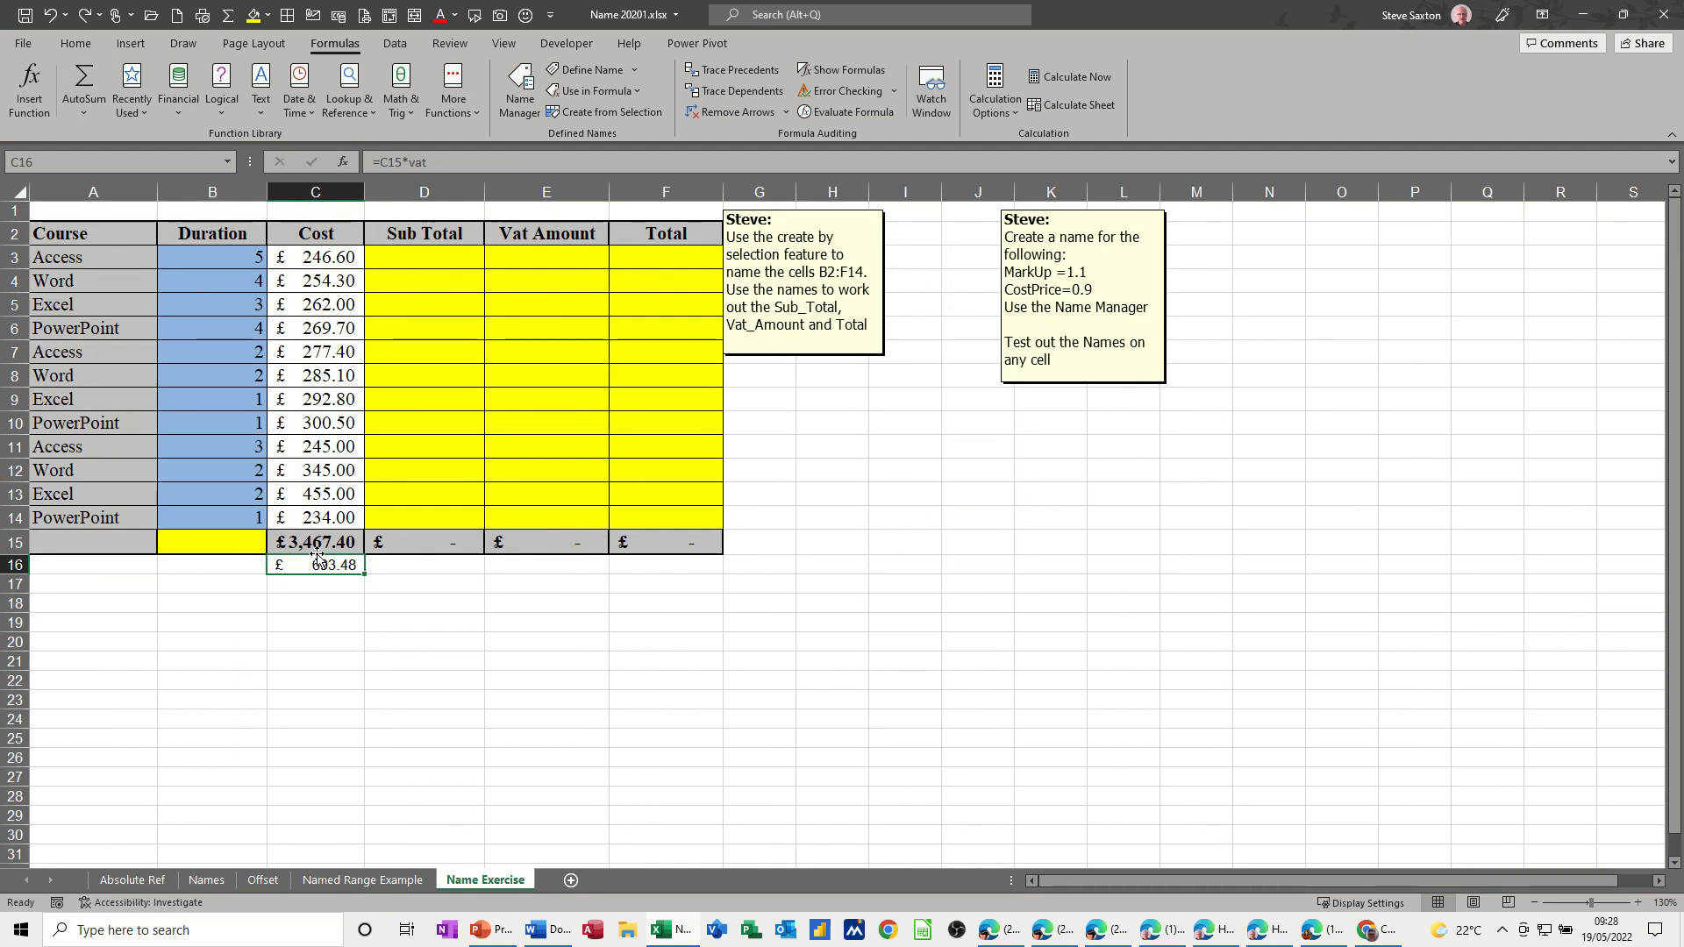
key("Delete")
key("Down")
key("Down")
key("Down")
Create names for the course table range B2:F14 from the labels in its top row only.
left_click_drag(199, 237, 656, 518)
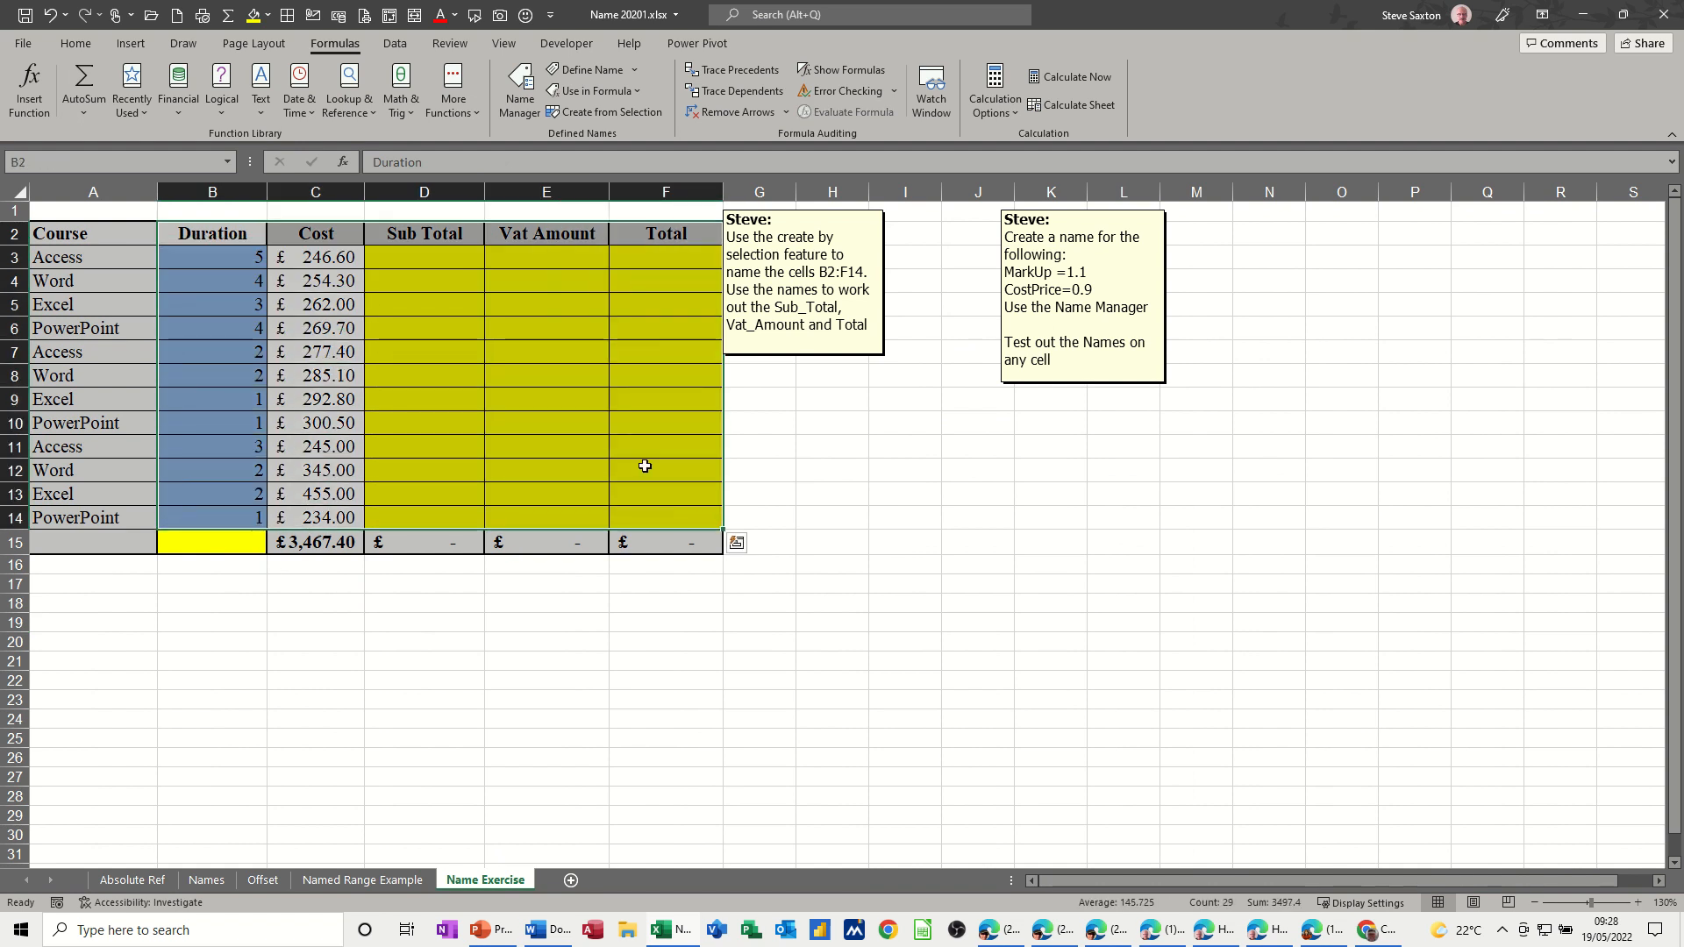
left_click(608, 114)
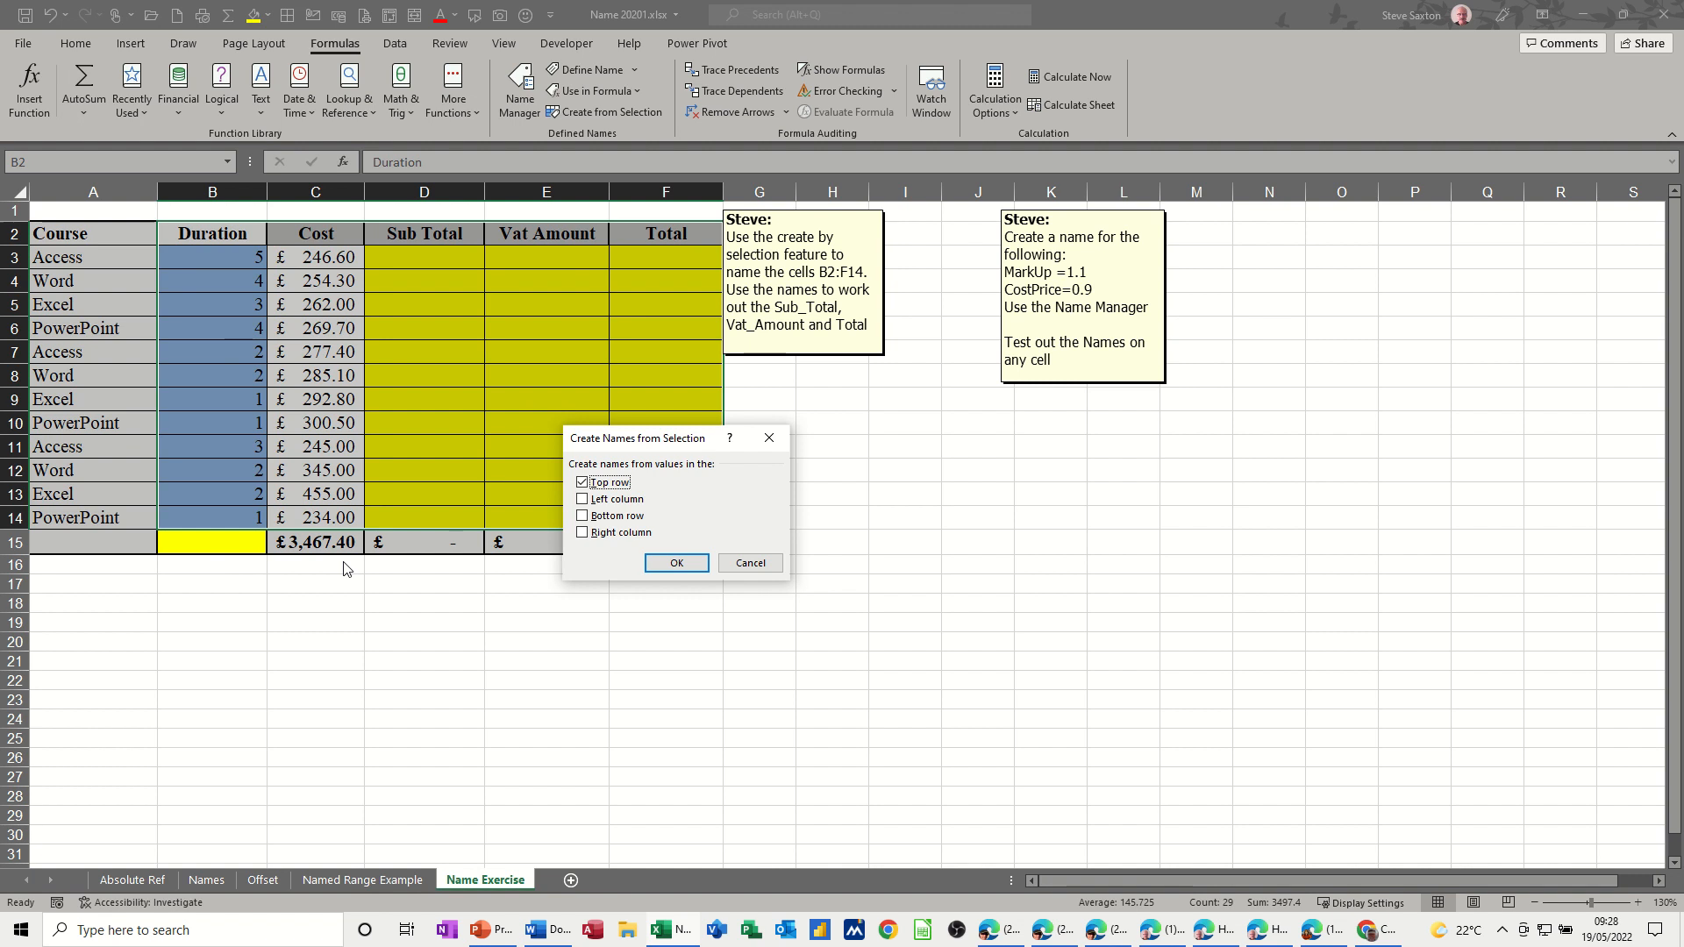
left_click(678, 565)
Check the range names assigned to the Duration values B3:B14 and the Sub Total cells D3:D14.
left_click_drag(218, 256, 208, 513)
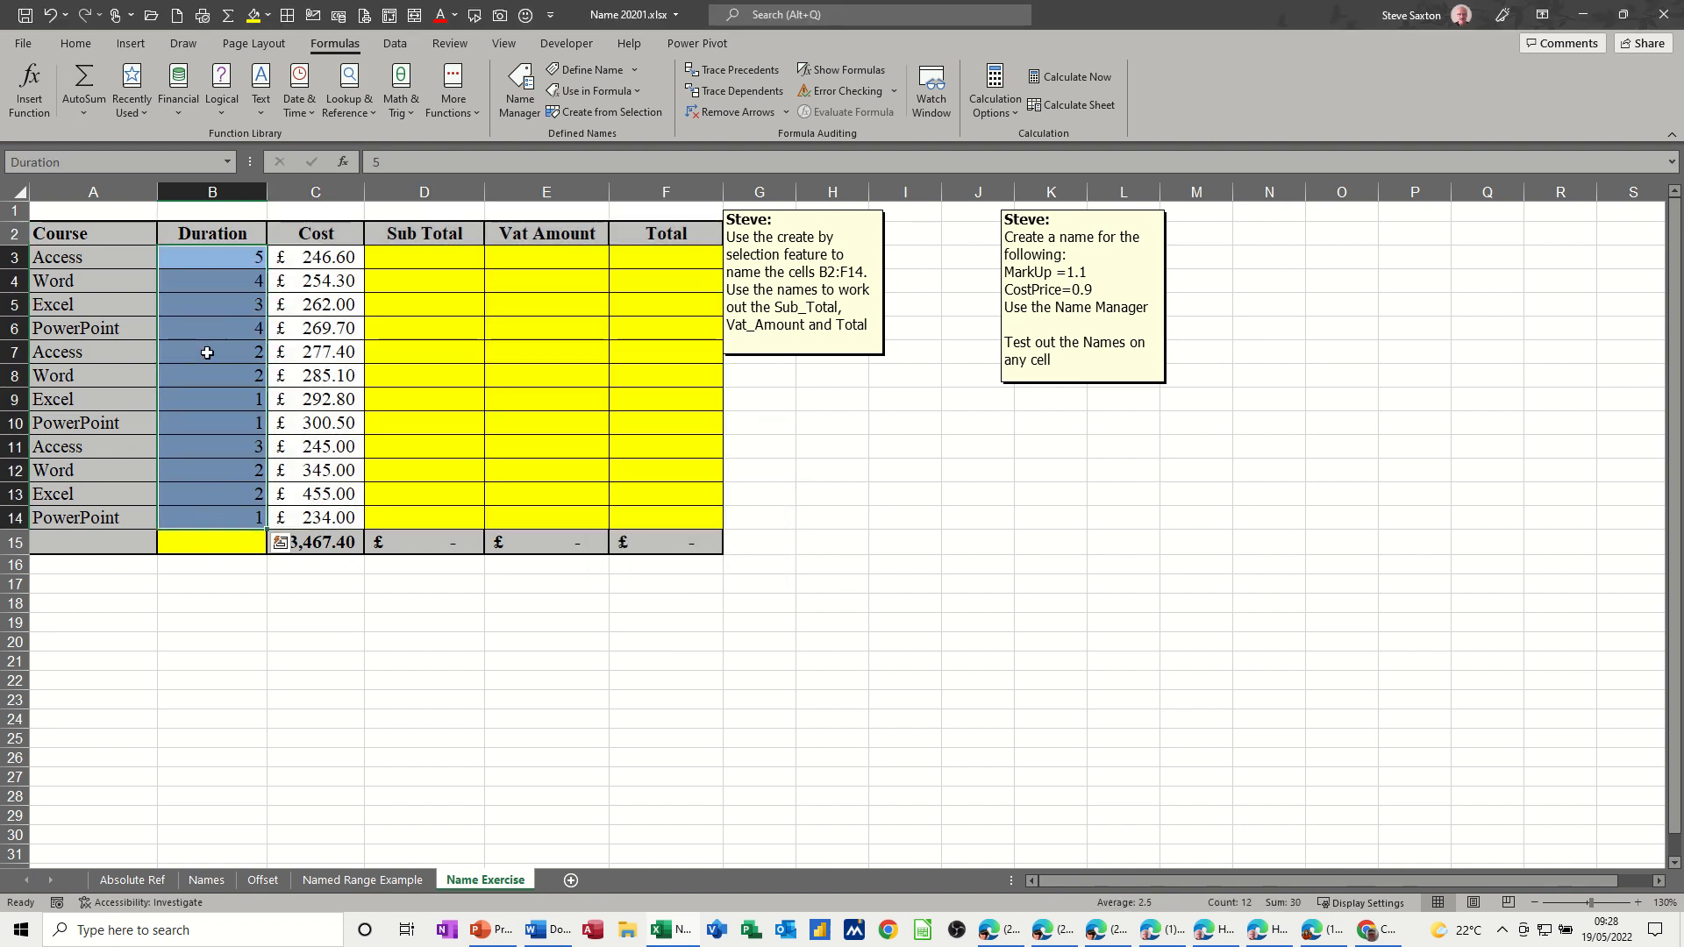
left_click(196, 236)
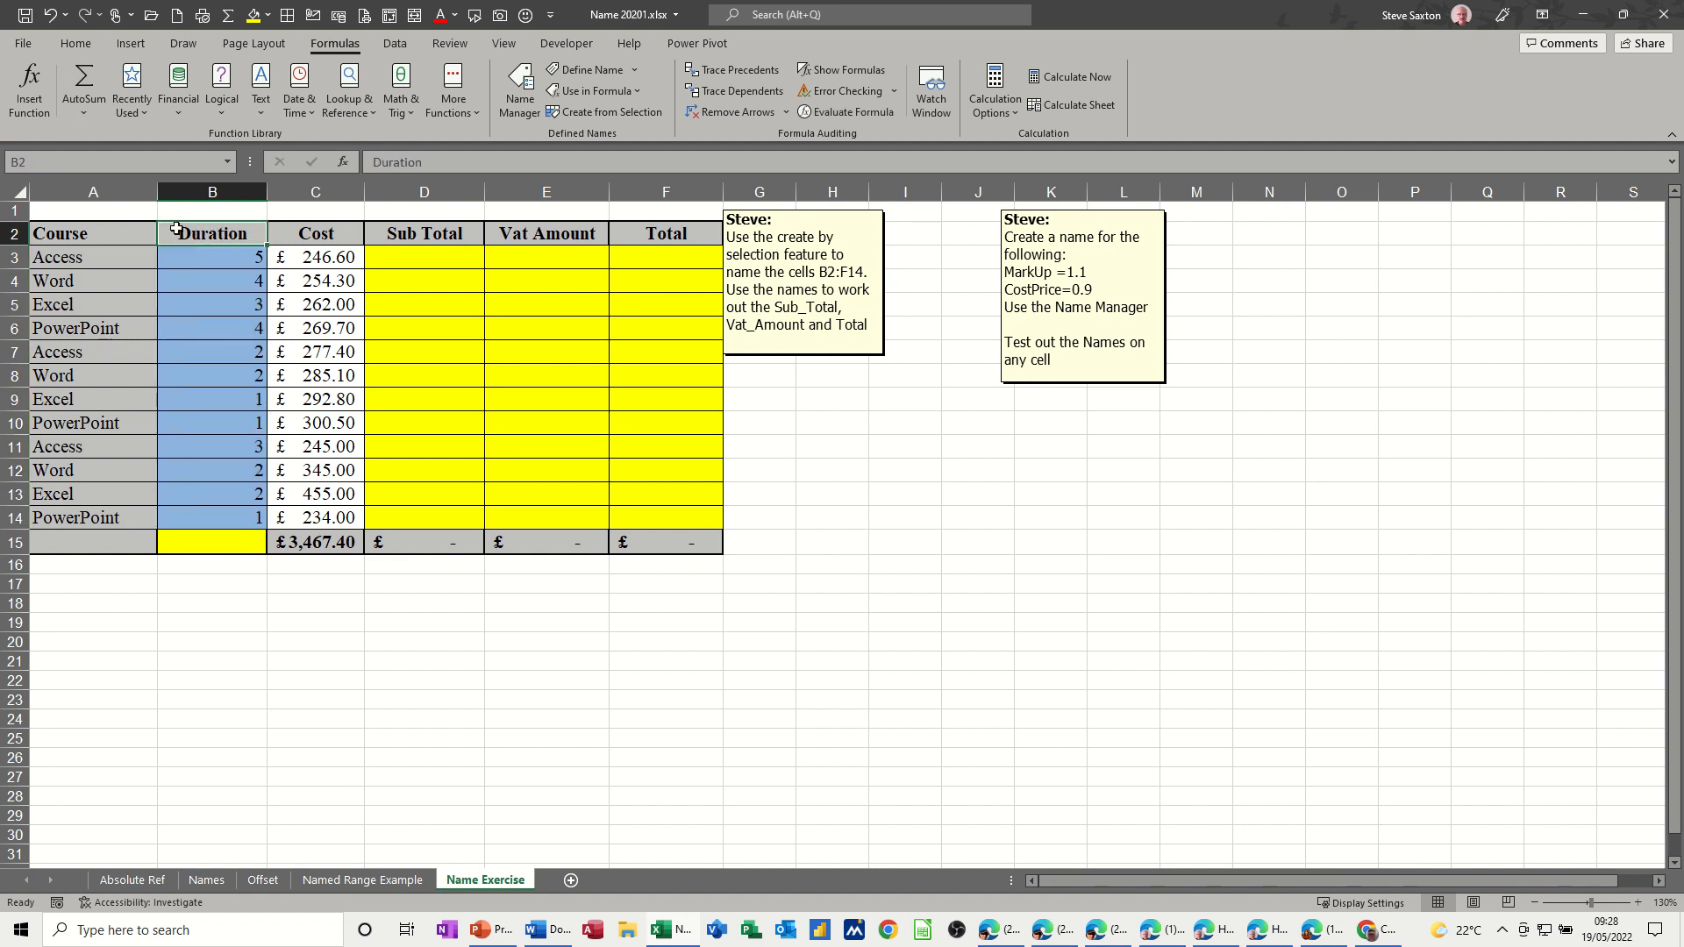
left_click_drag(207, 261, 196, 518)
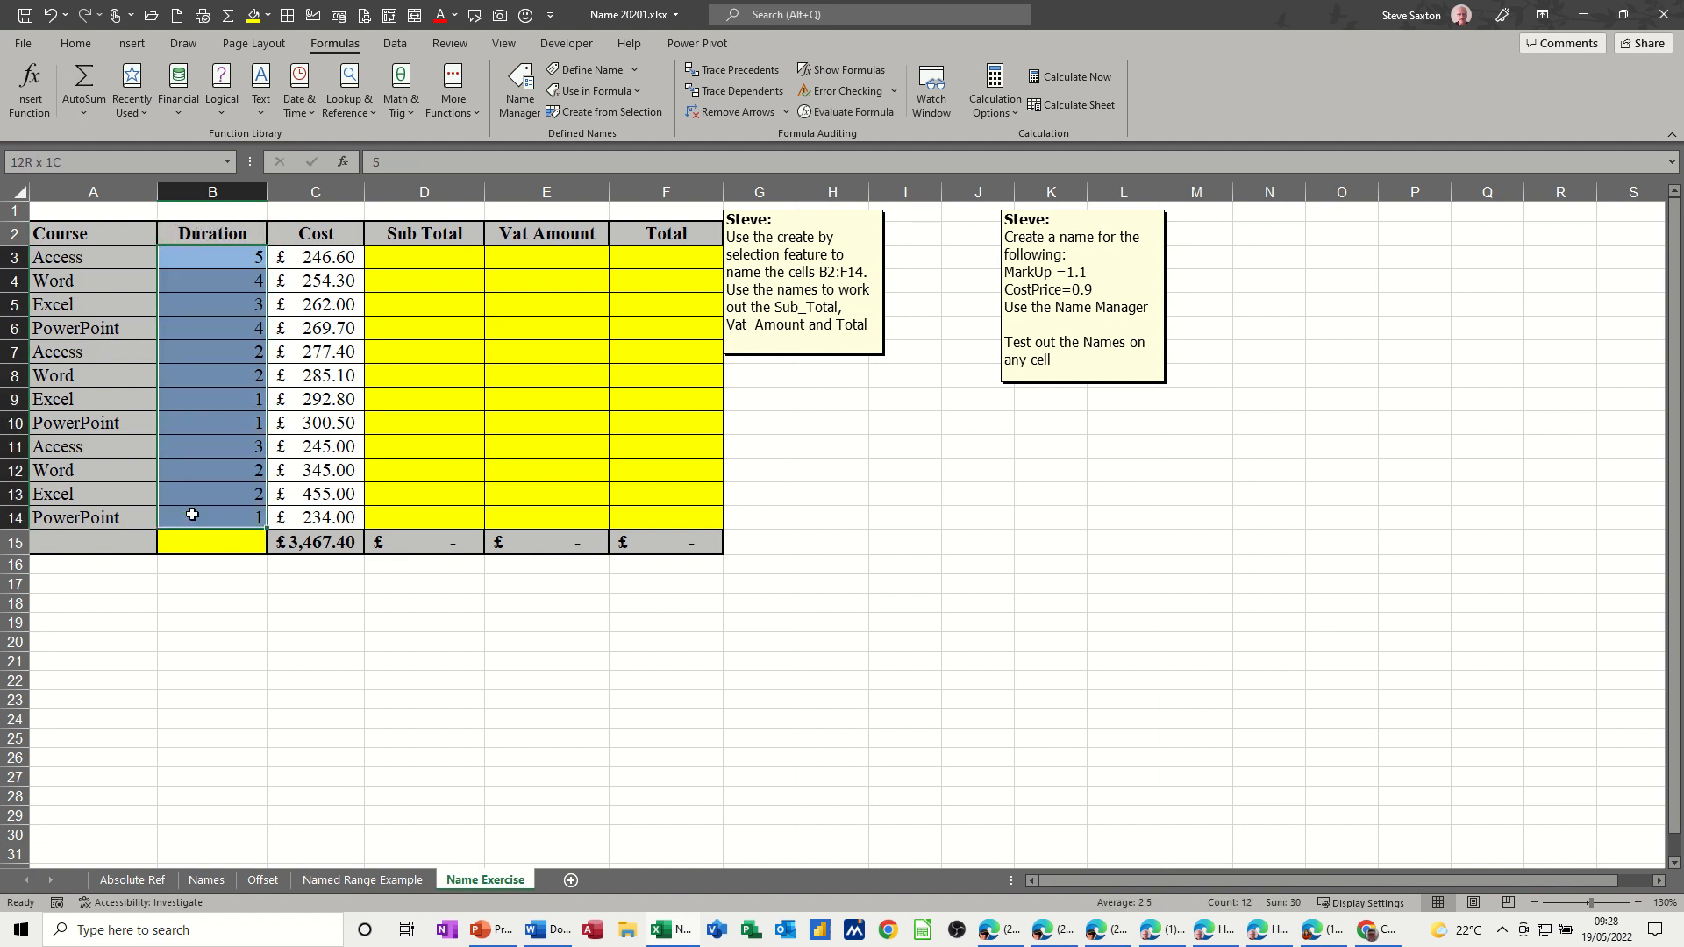
left_click_drag(425, 260, 392, 513)
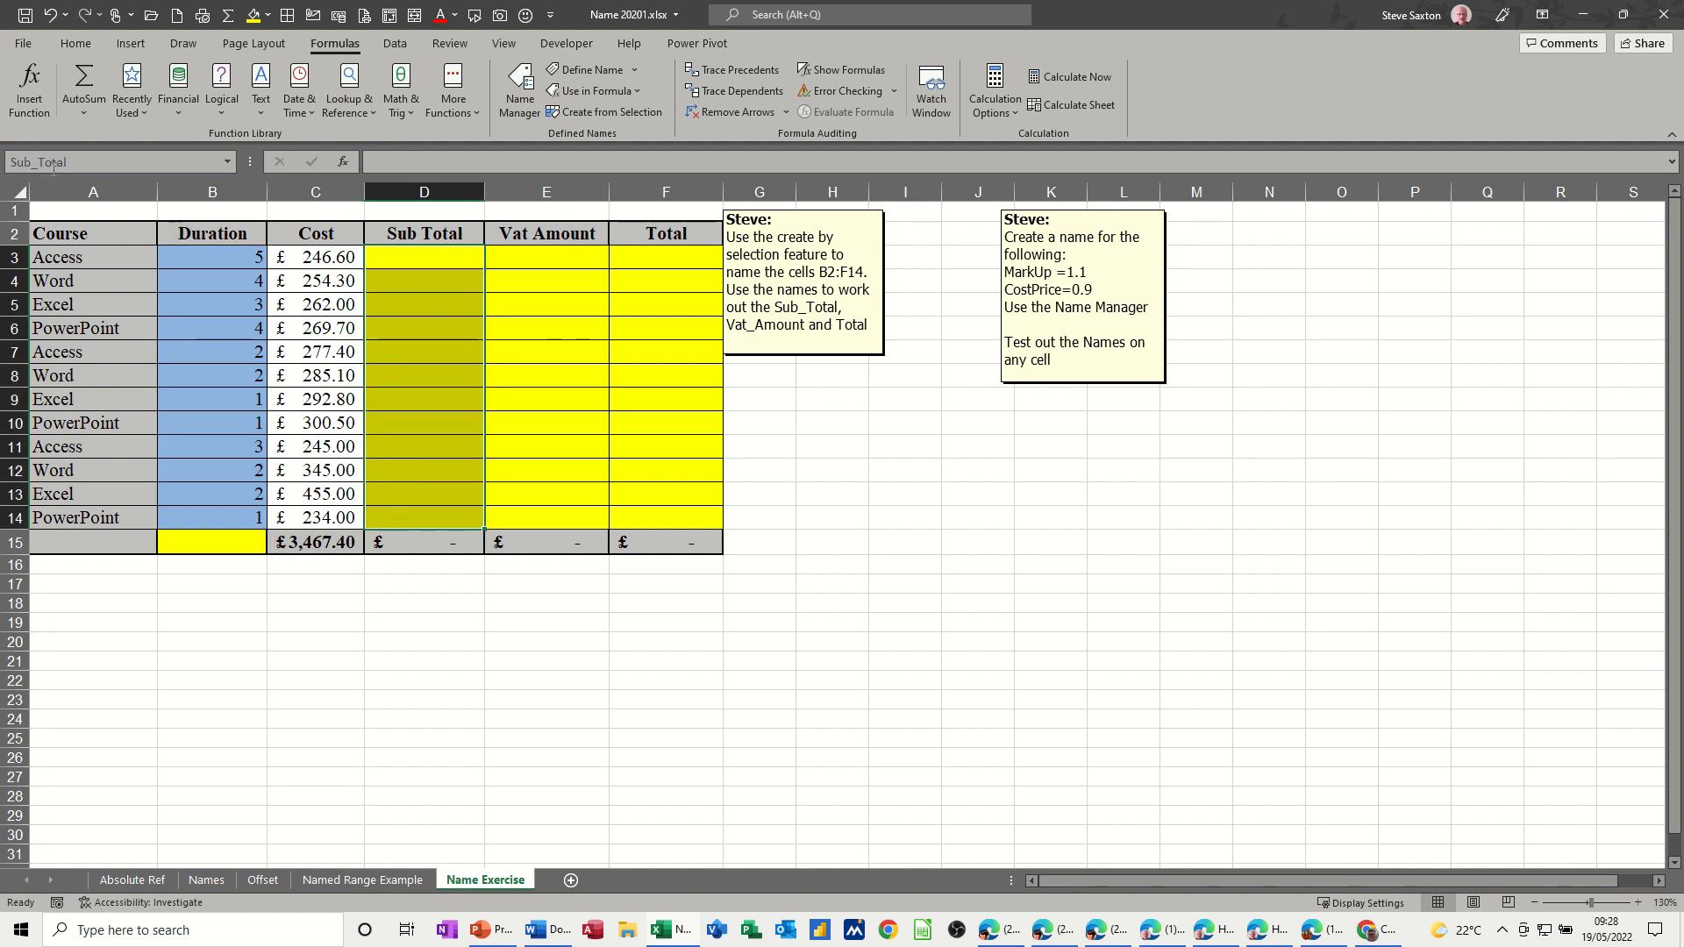
Enter the formula =Duration*Cost in cell D3 to fill the Sub Total column.
left_click(412, 264)
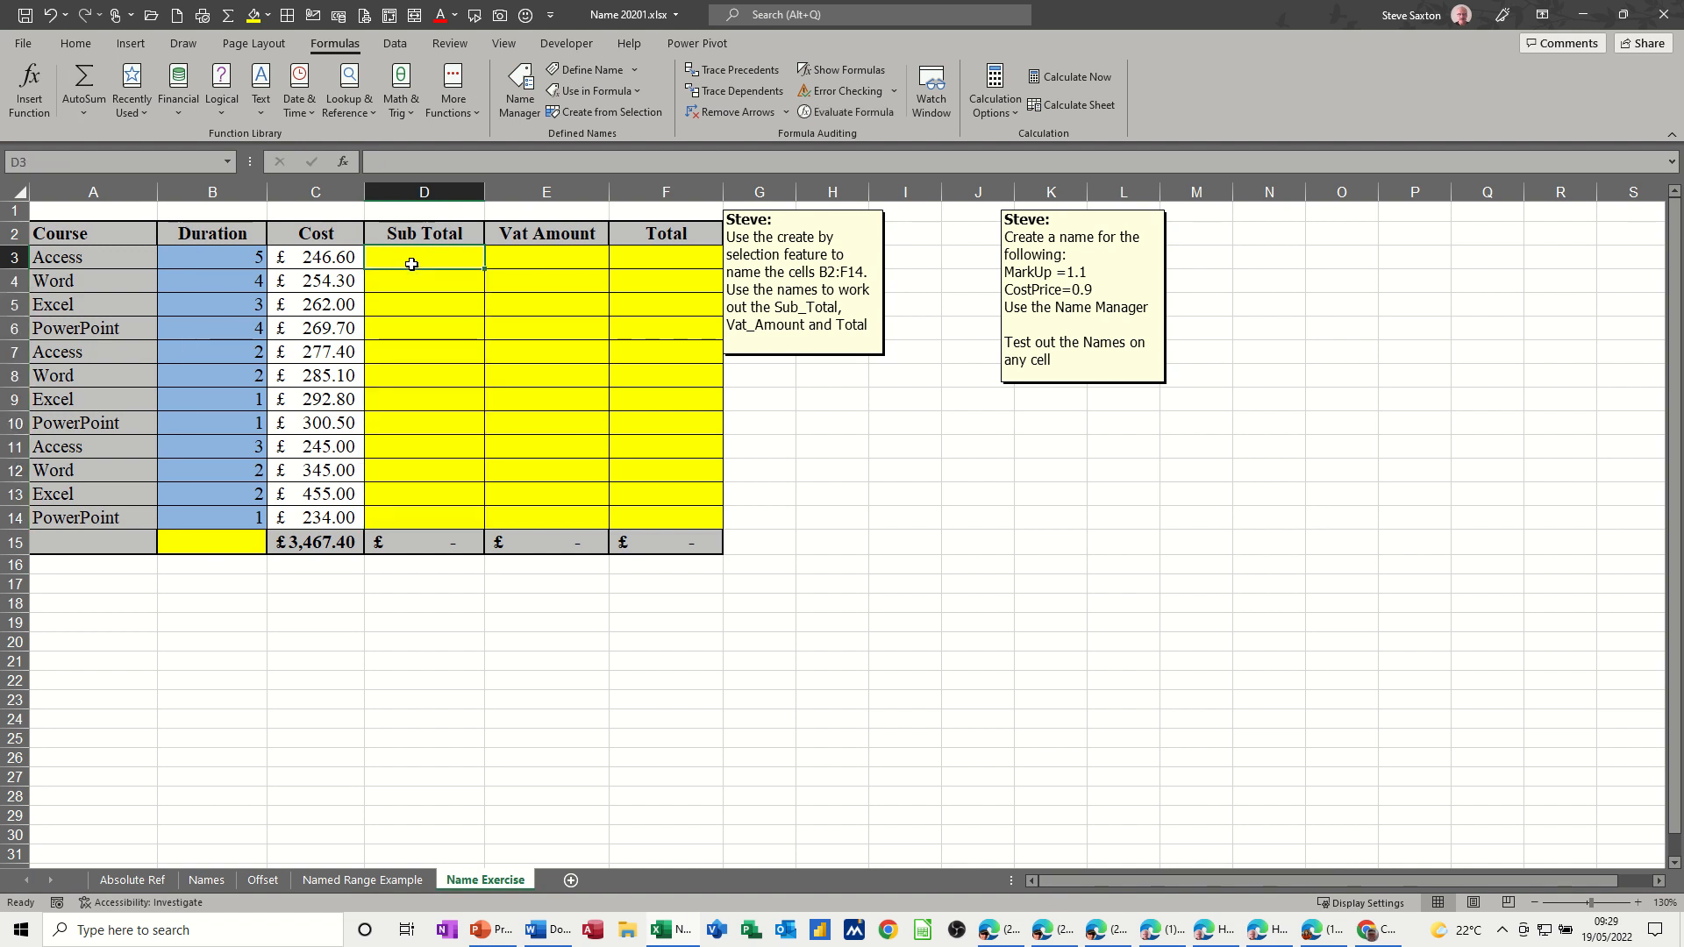
type("=")
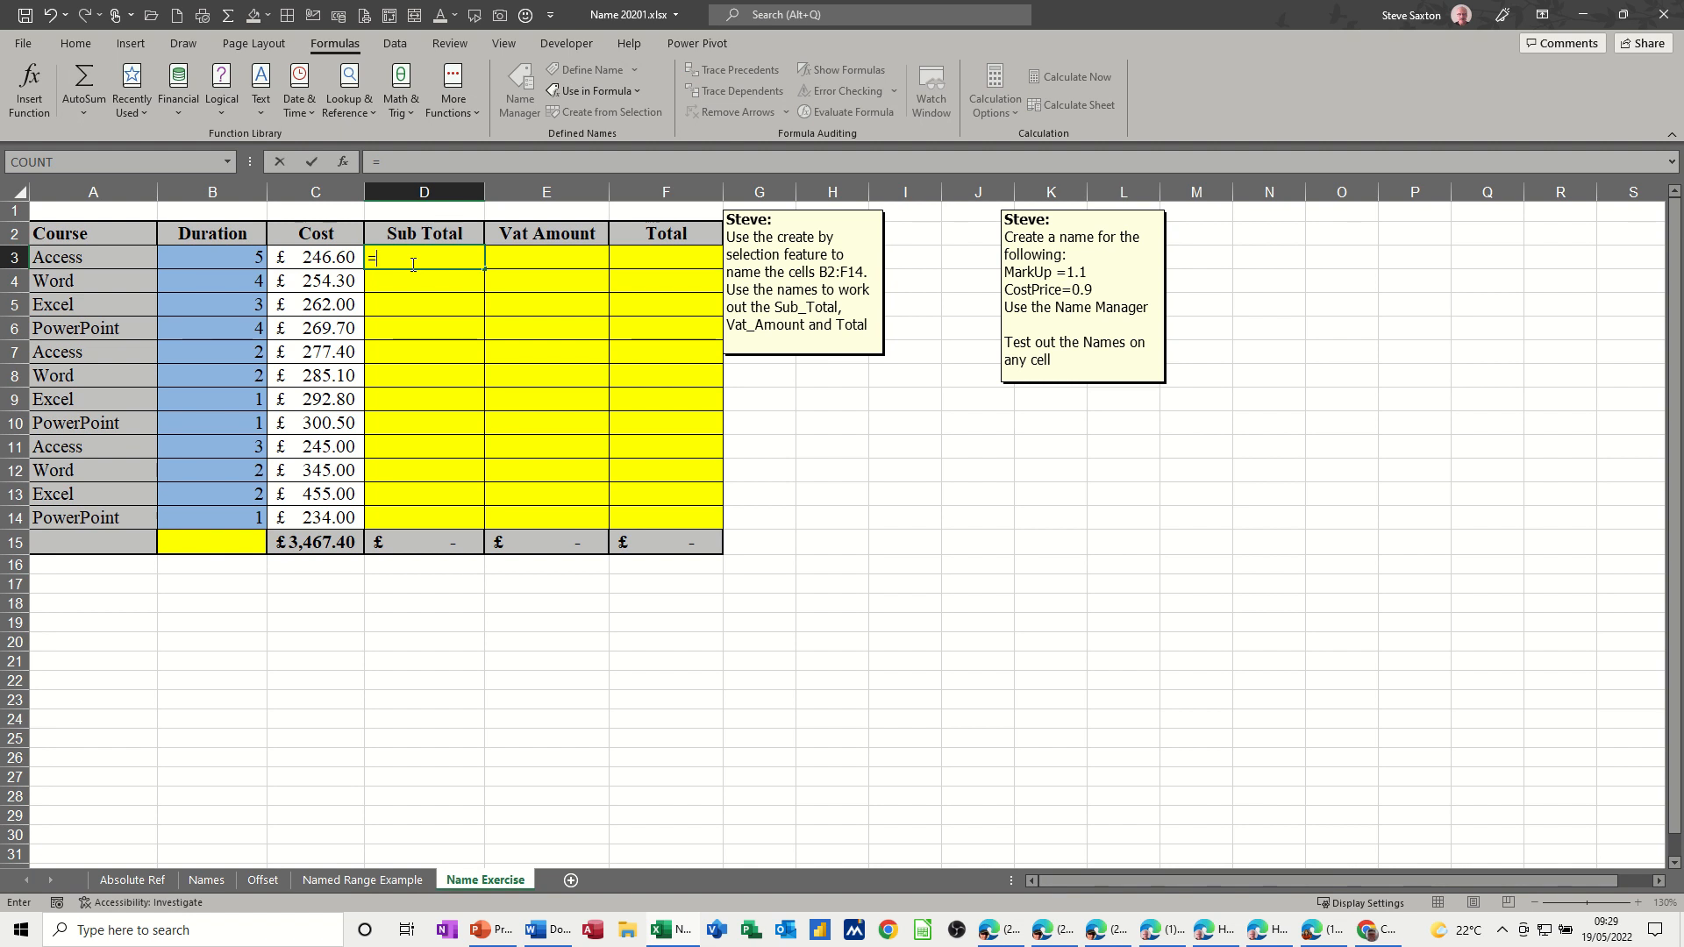
type("dur")
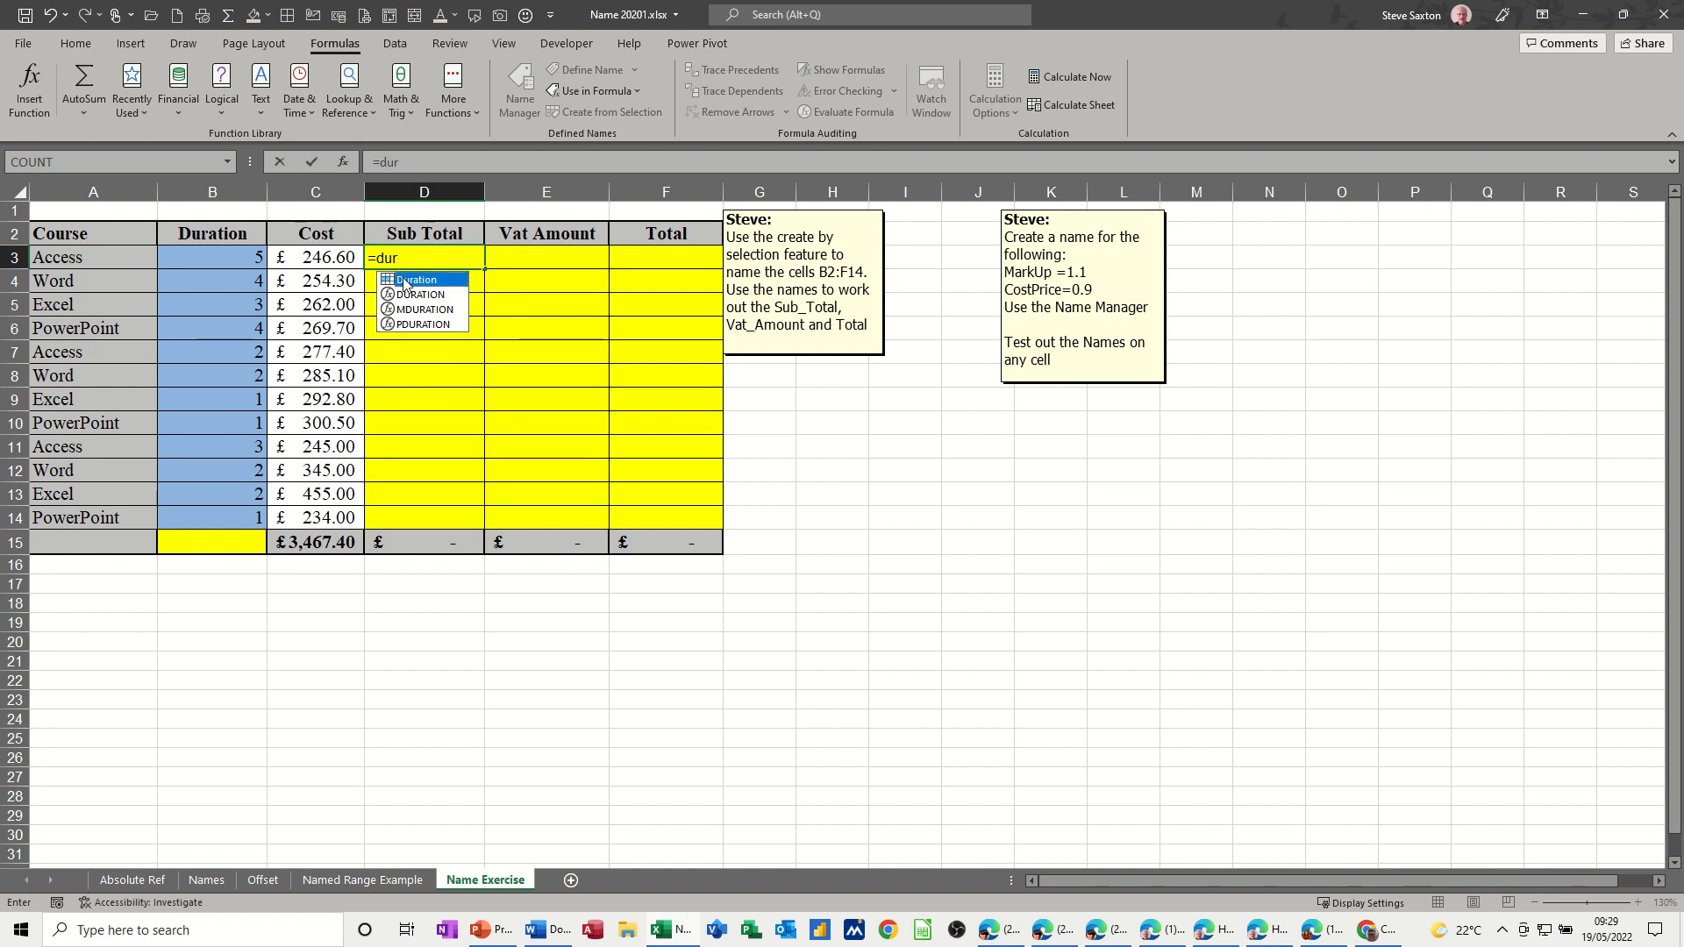
double_click(404, 281)
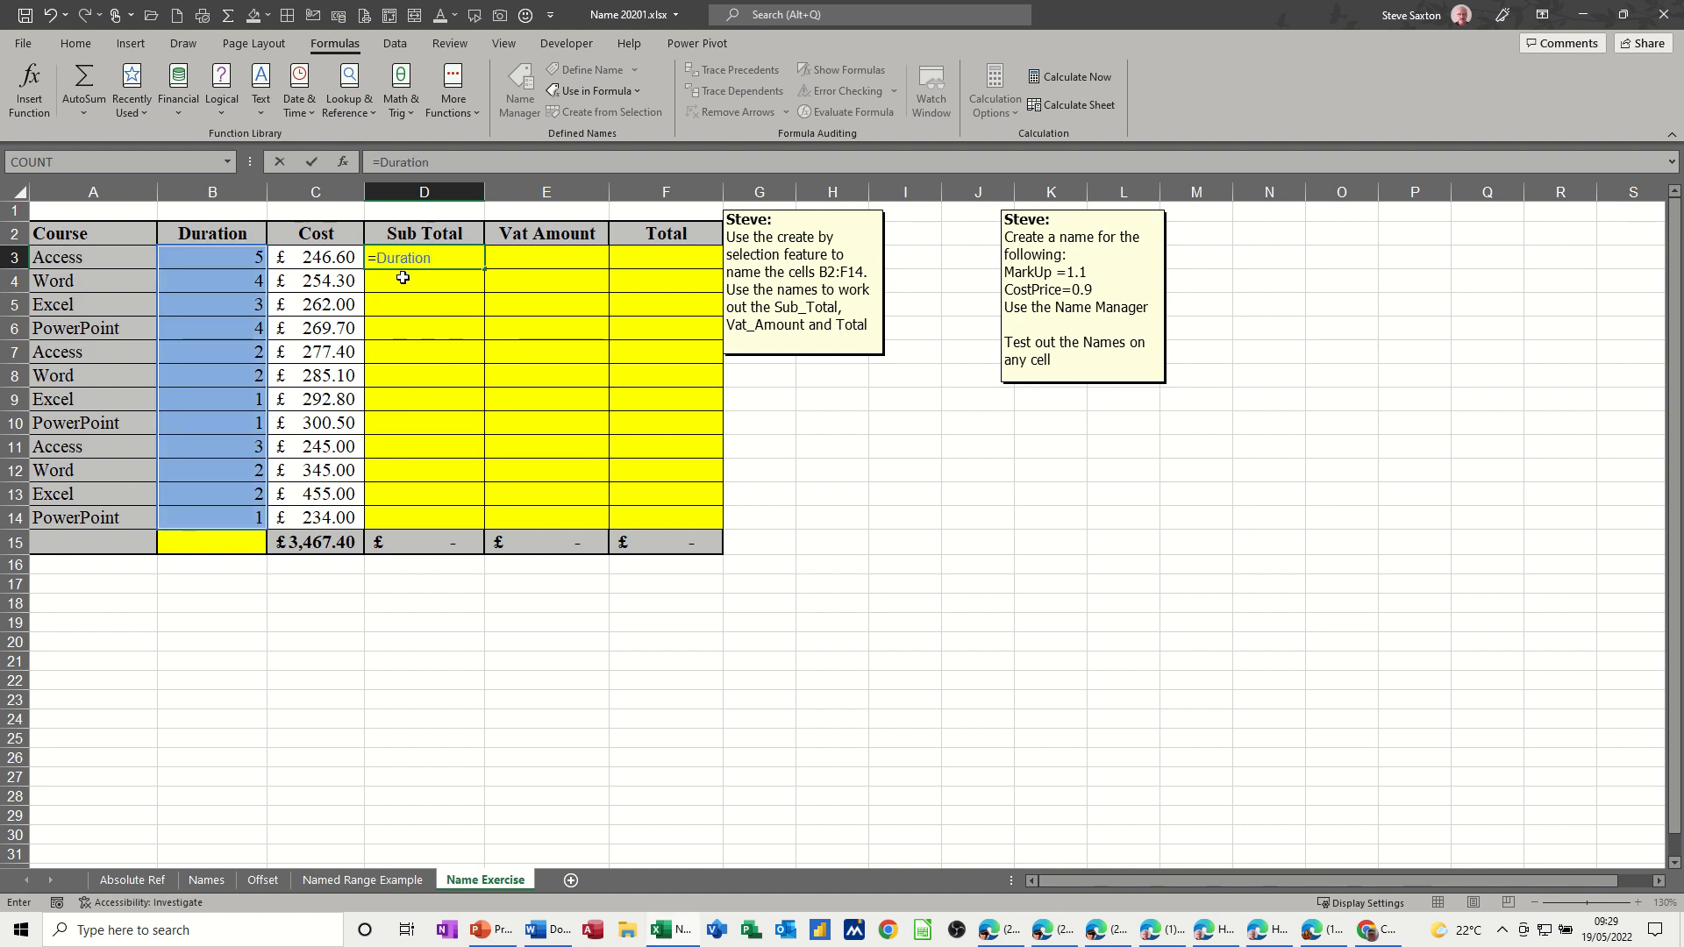
type("*cost")
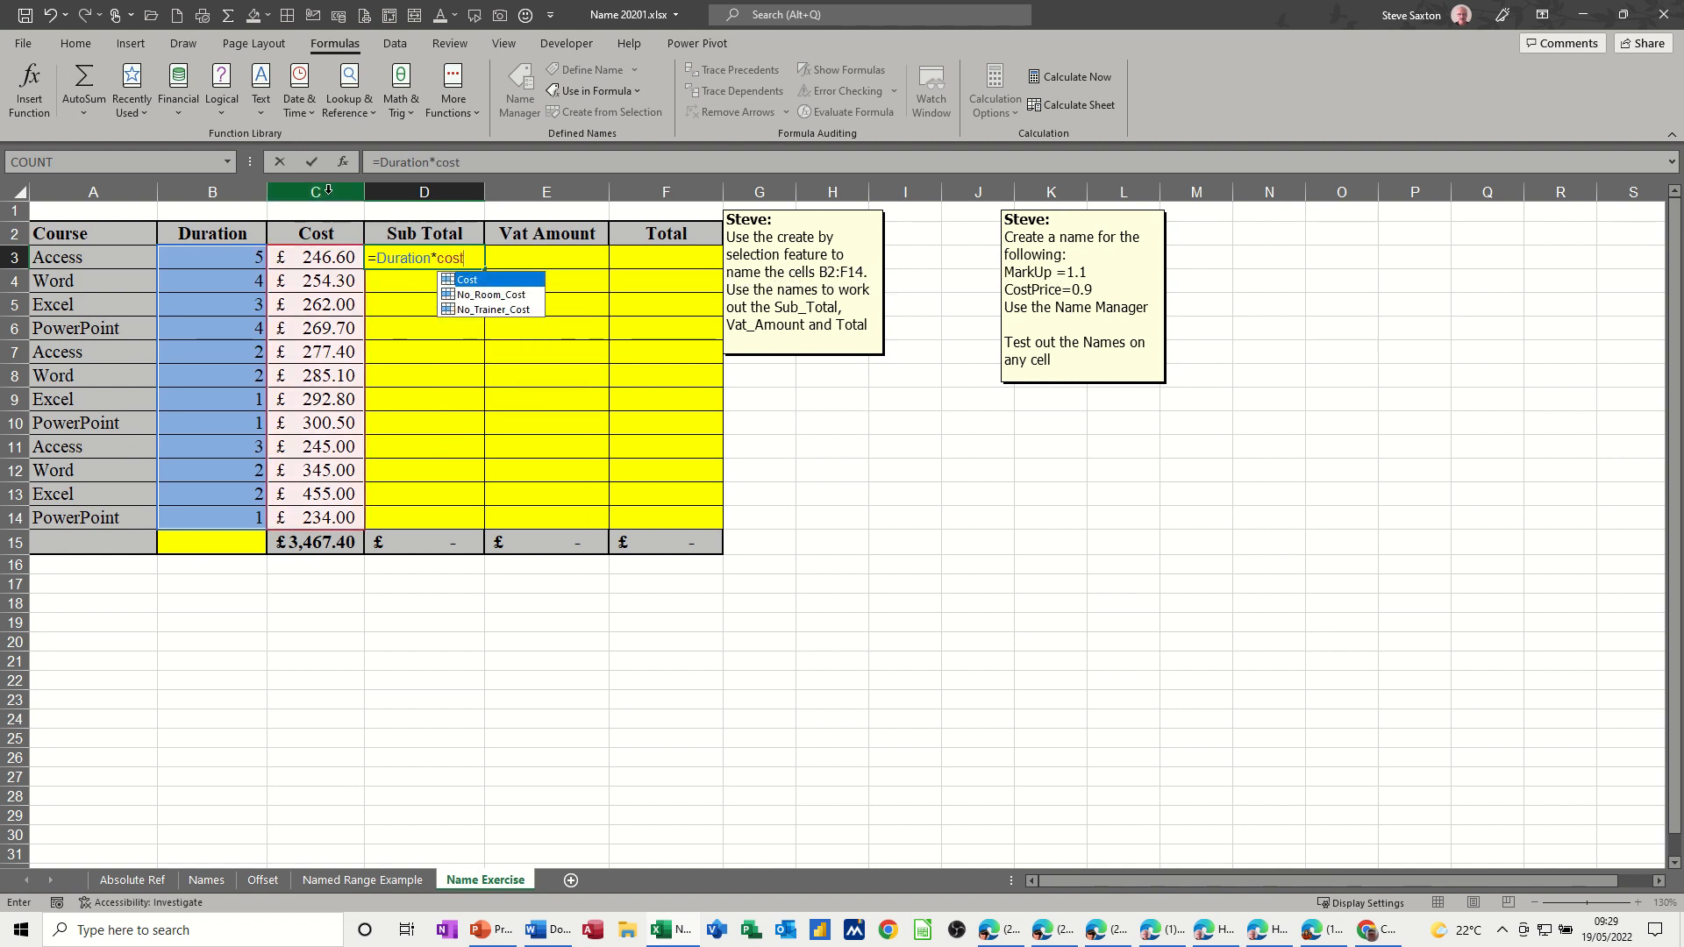
left_click(313, 163)
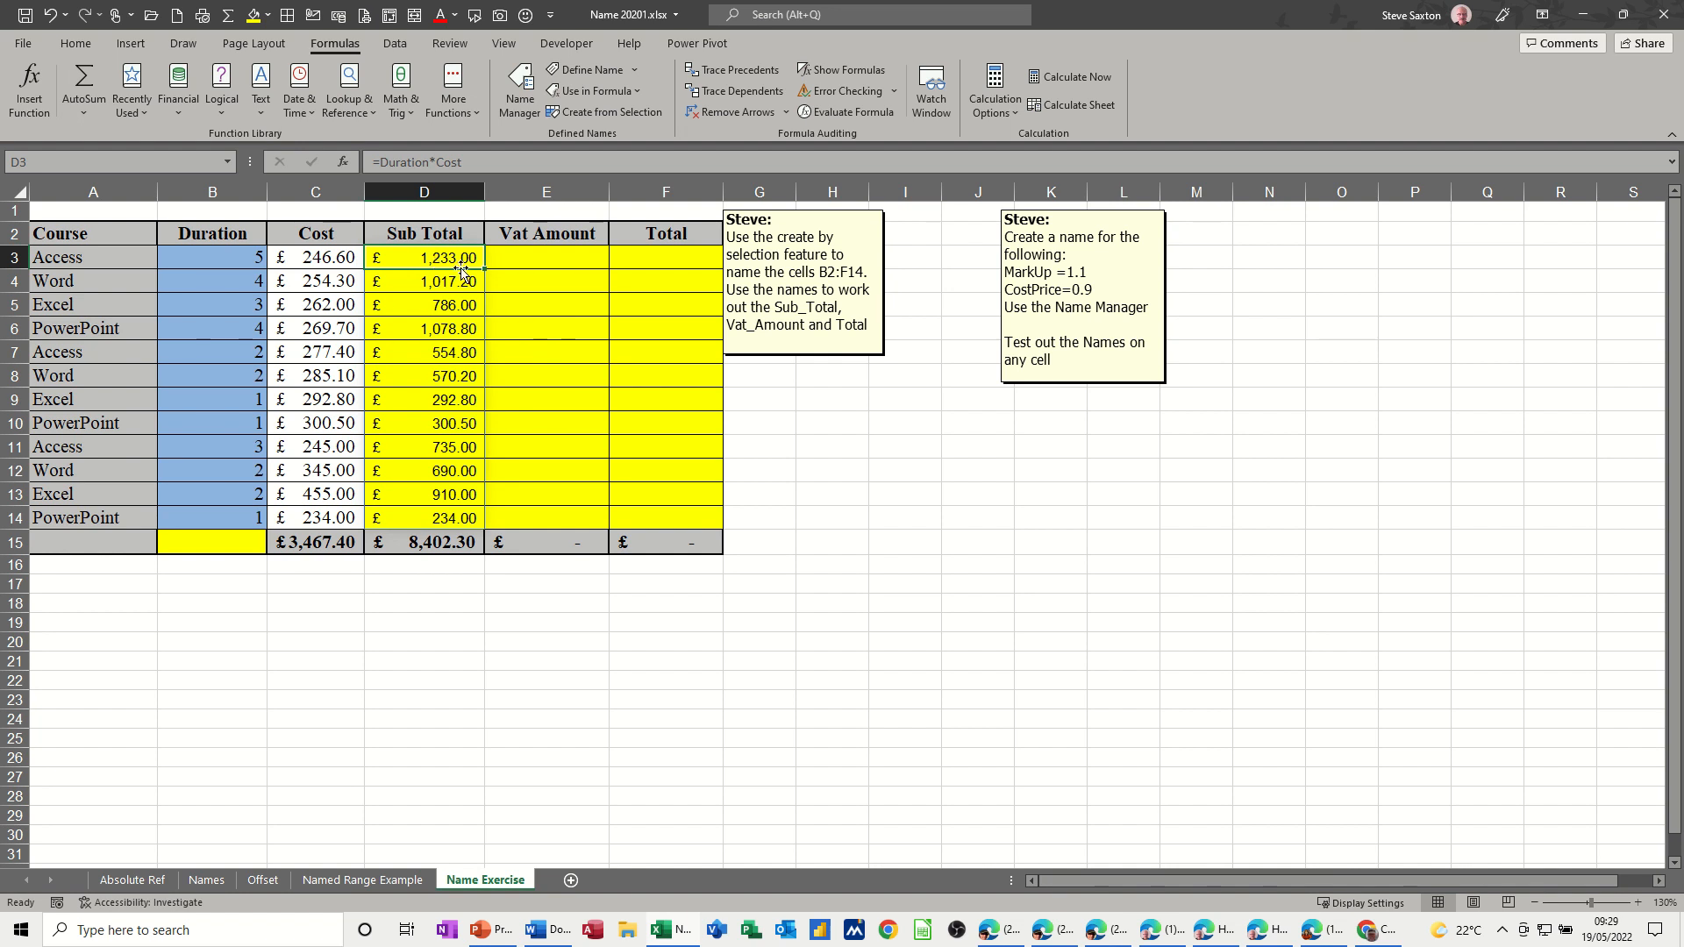
Enter the formula =Sub_Total*vat in cell E3 to fill the Vat Amount column.
left_click(535, 262)
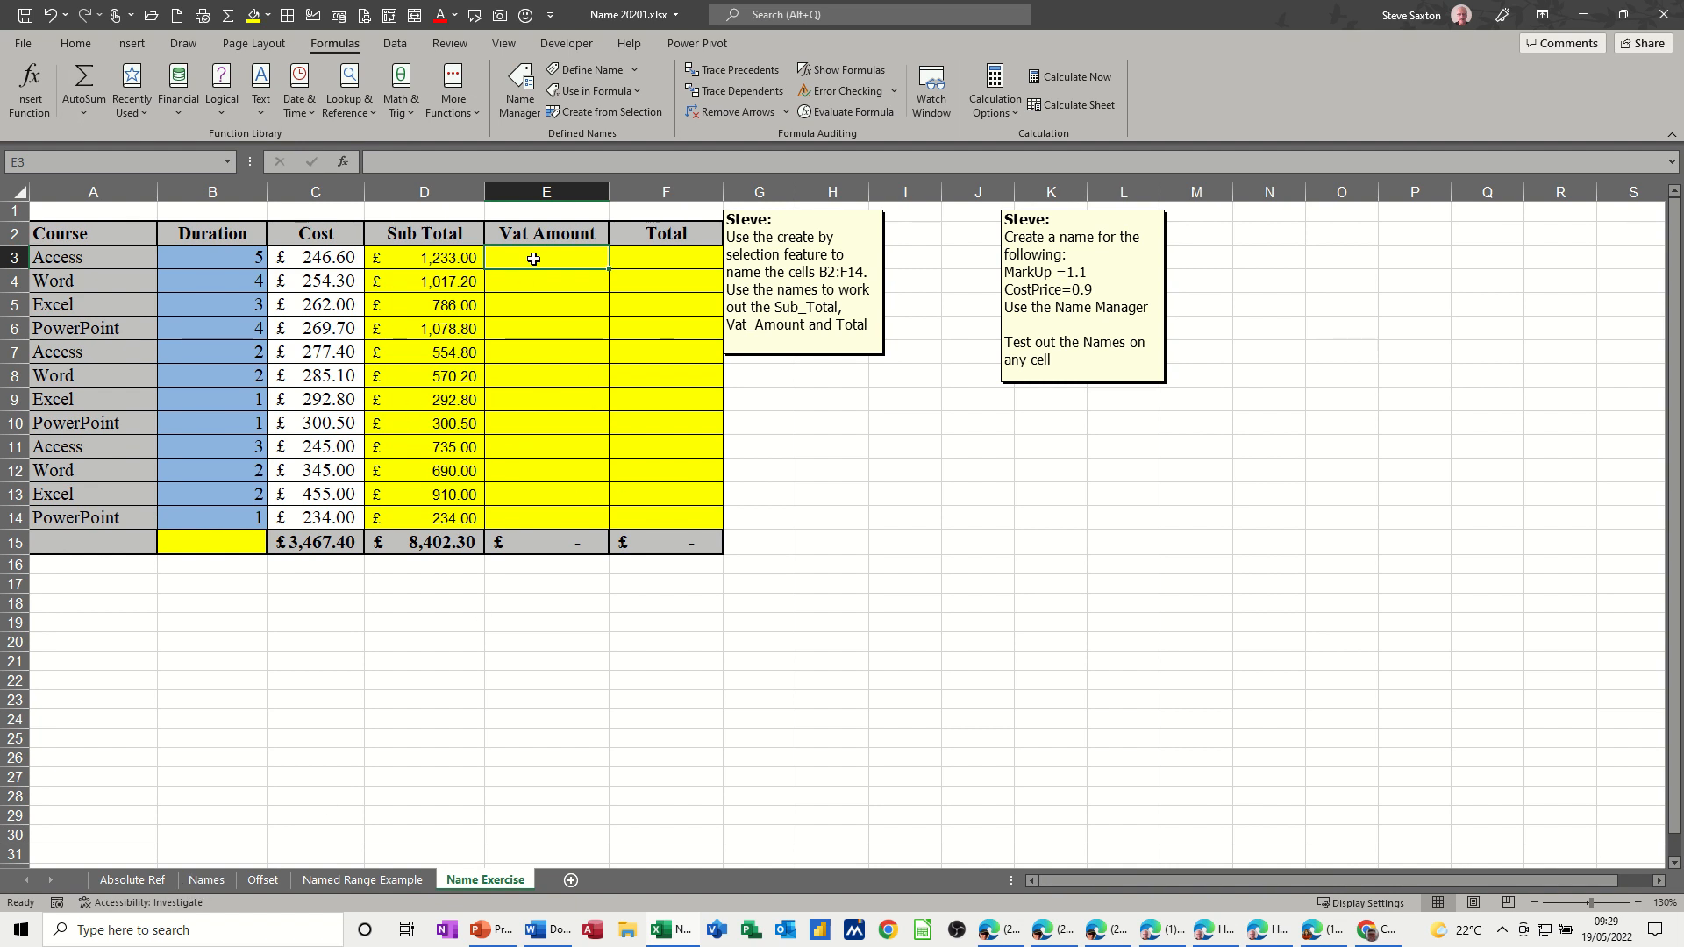
type("=")
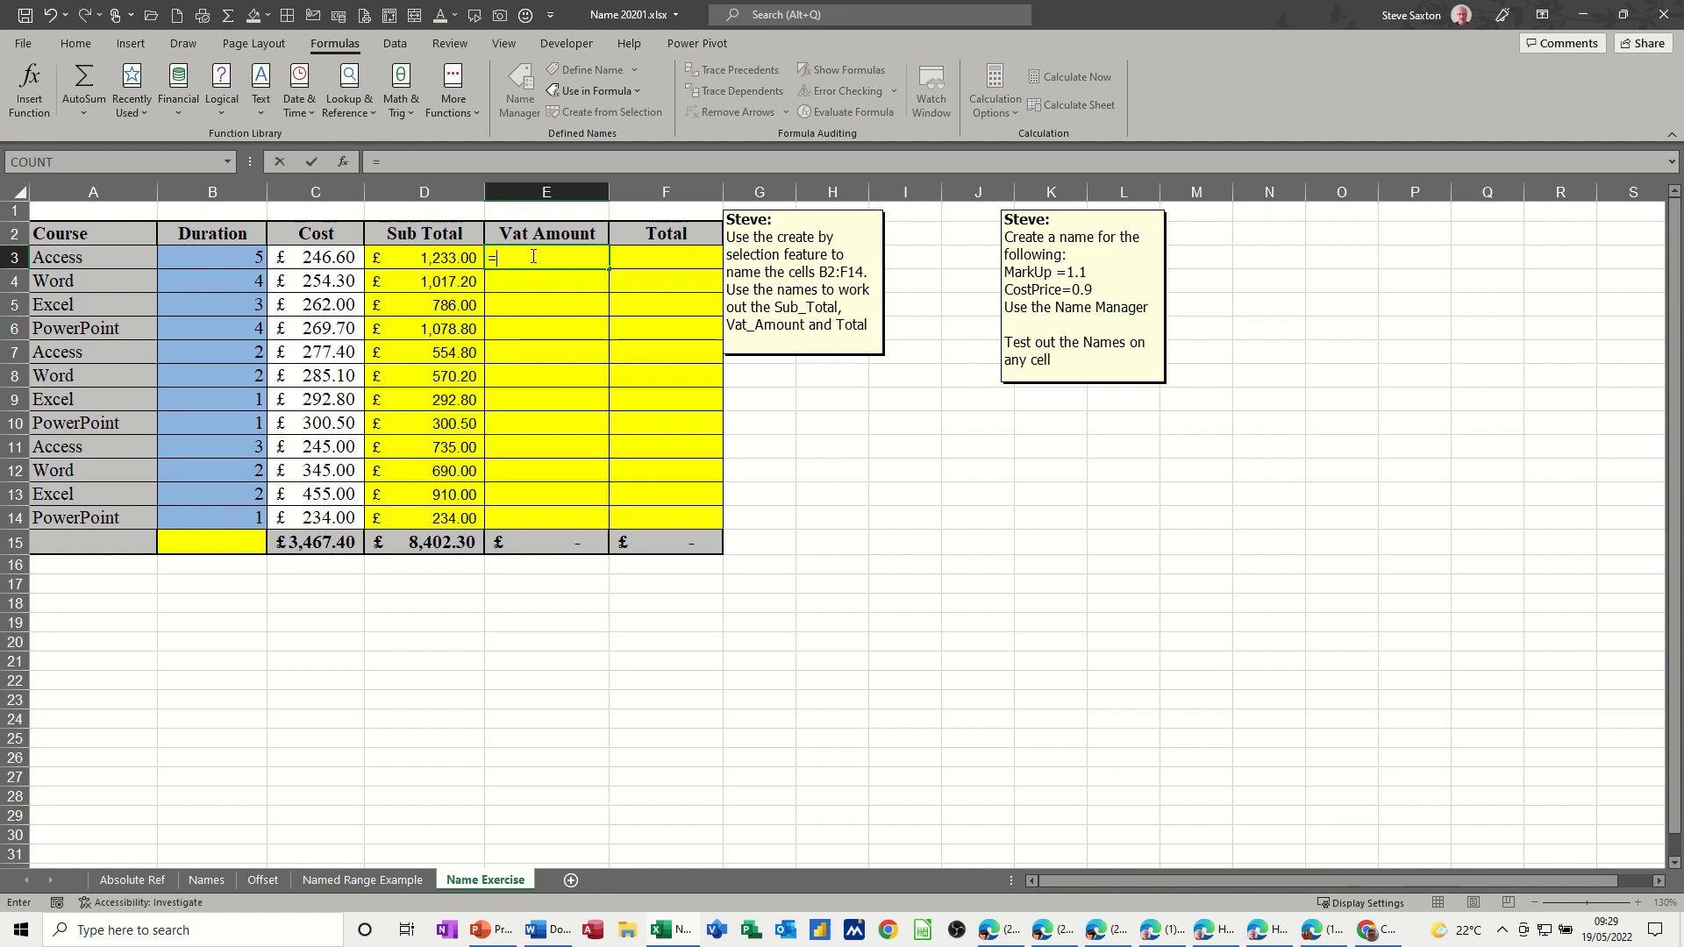
type("sub")
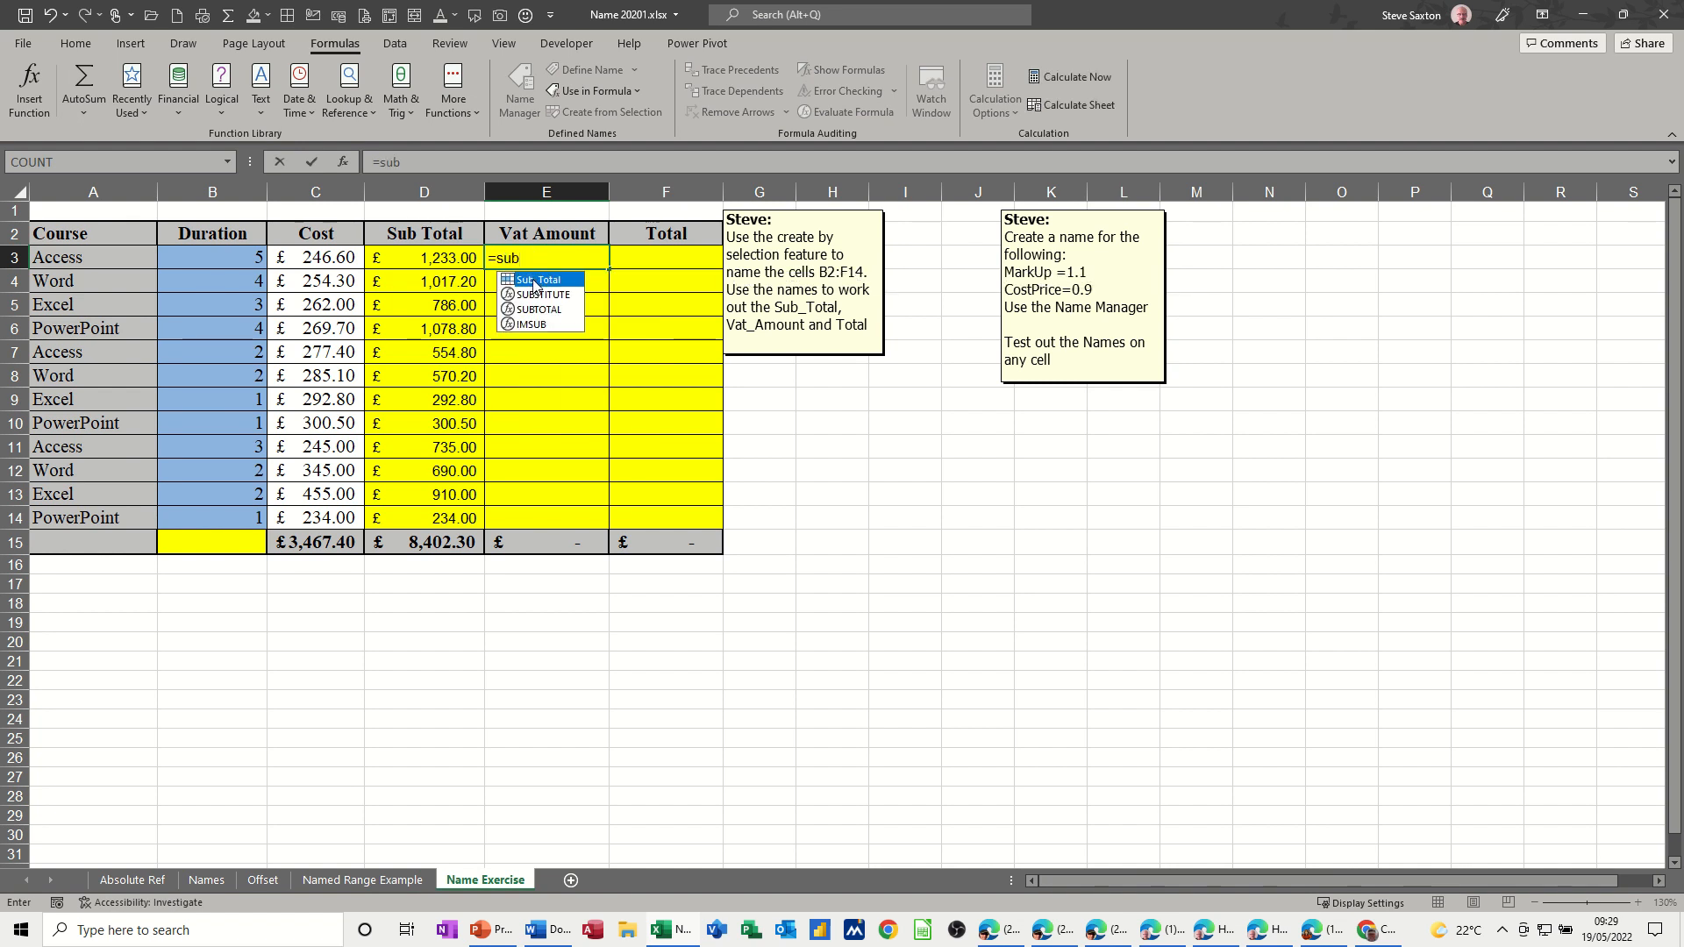
double_click(535, 281)
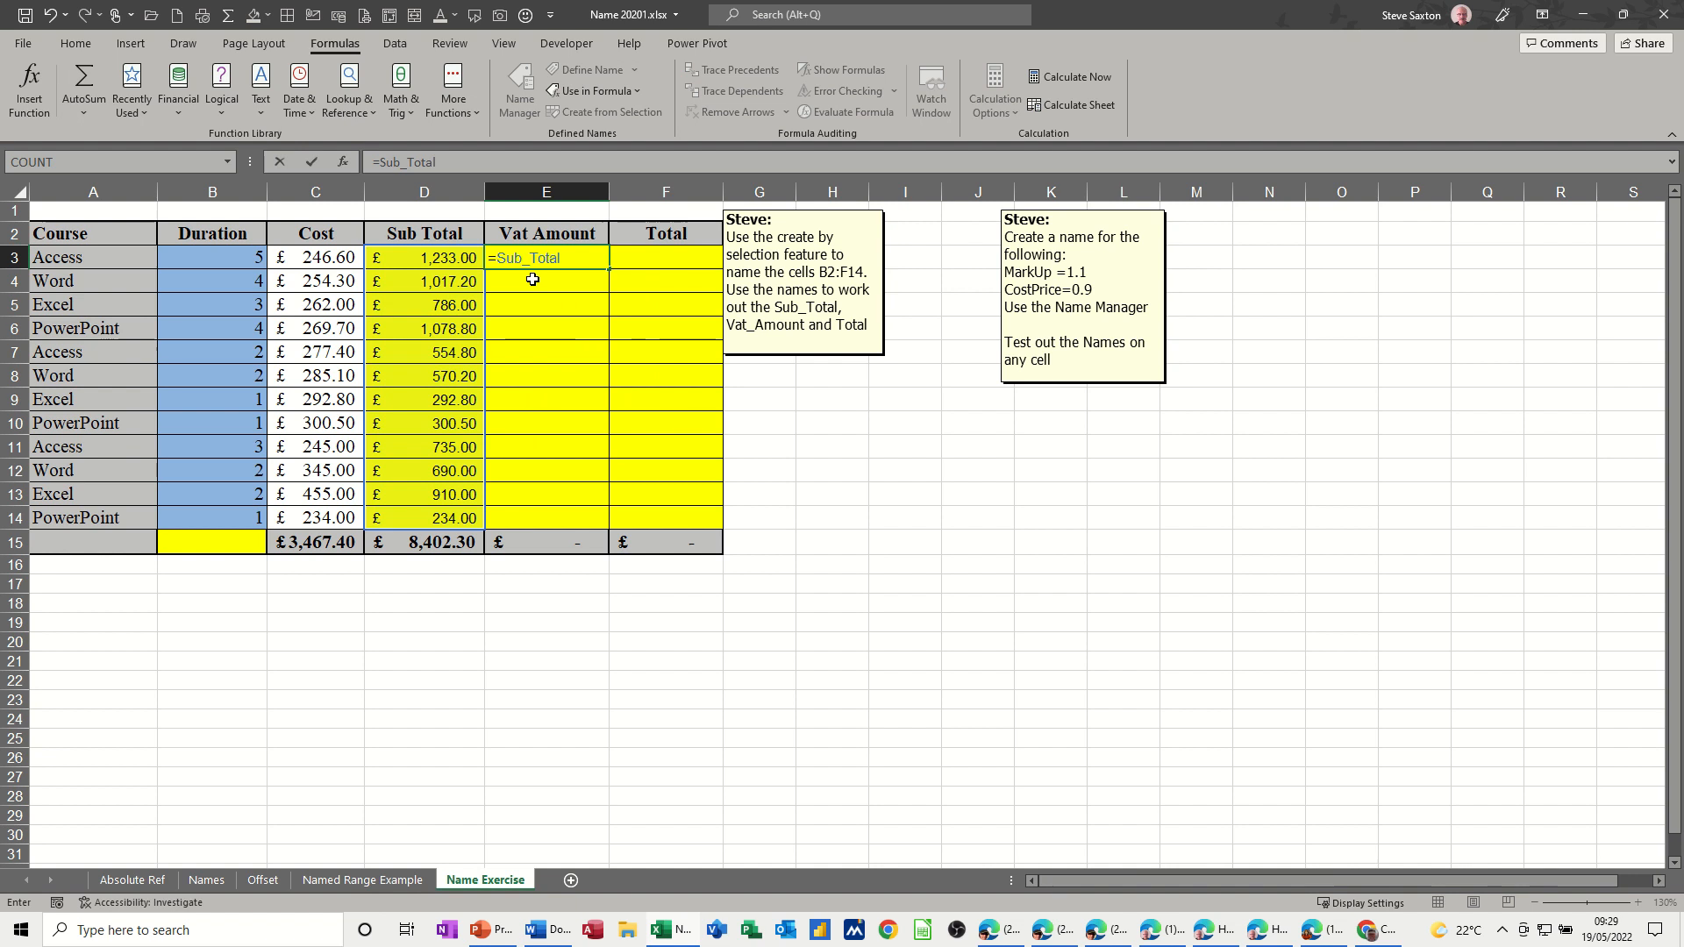
type("*vat")
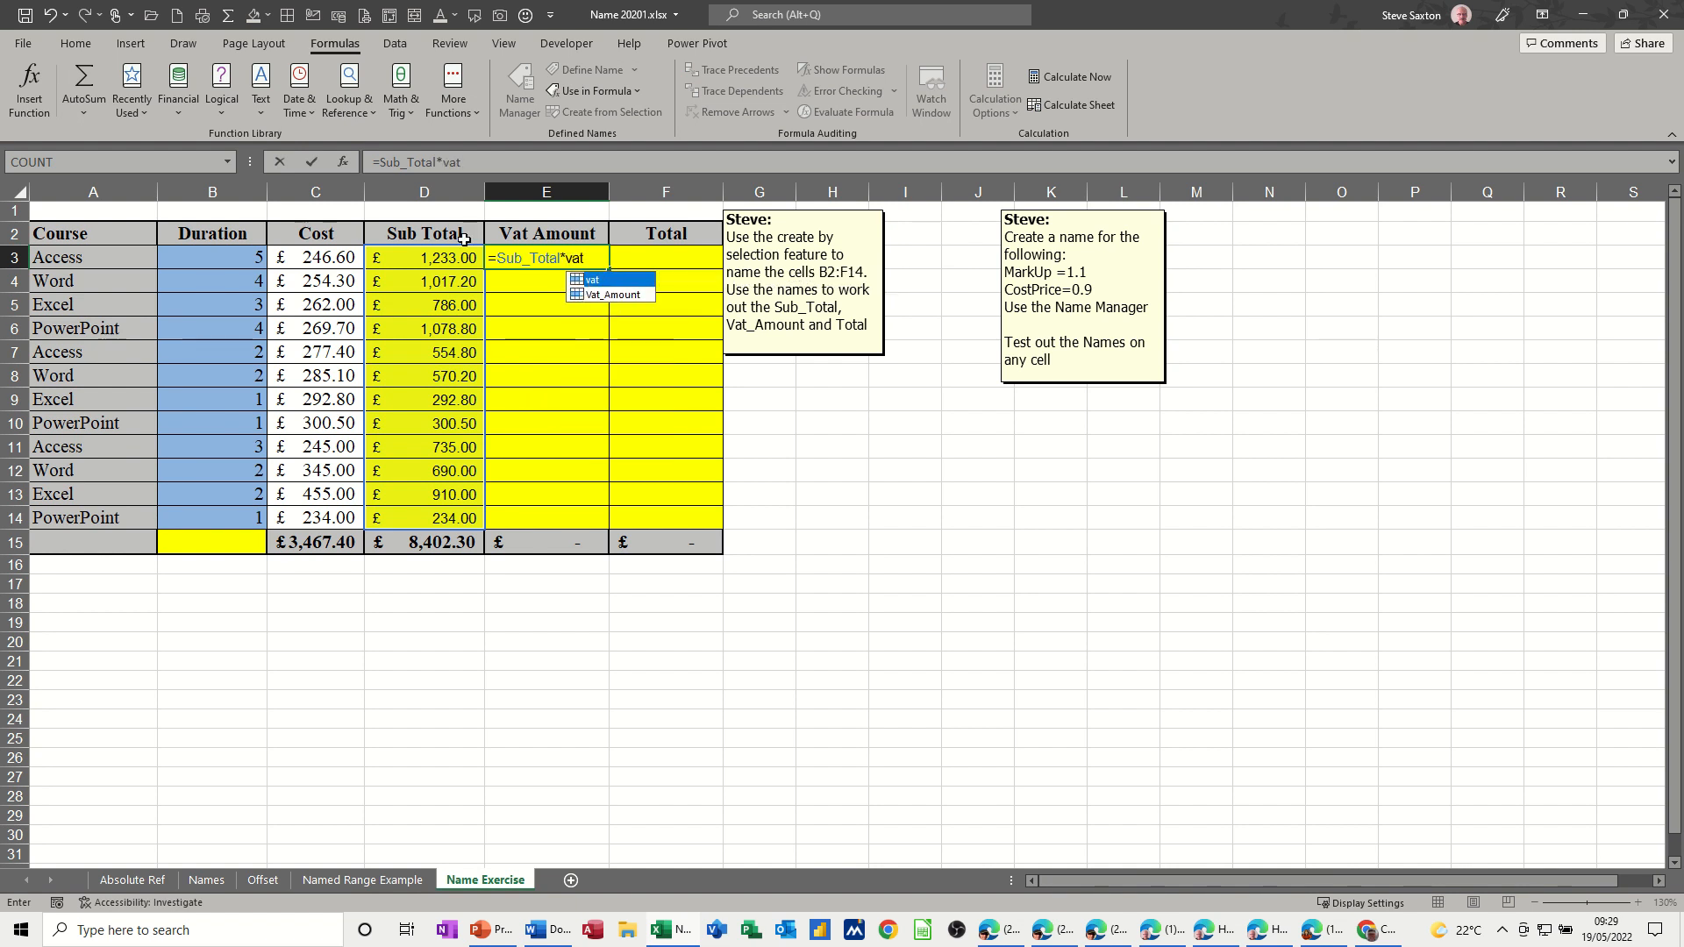
left_click(311, 162)
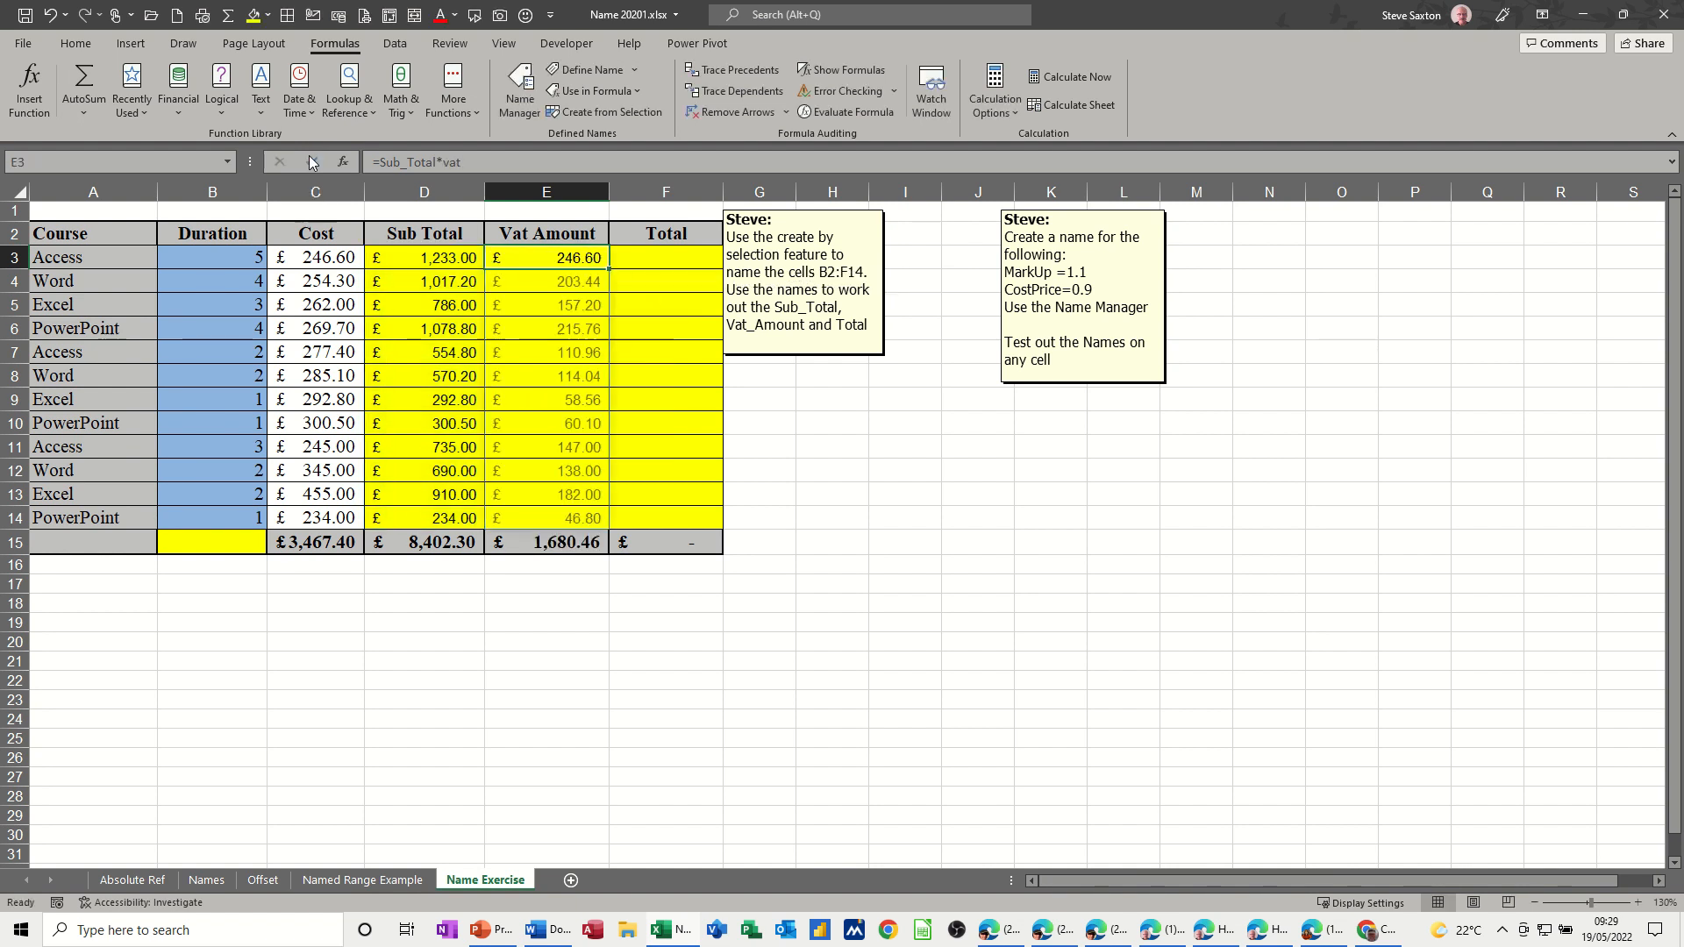
Enter the formula =Sub_Total+Vat_Amount in cell F3 to fill the Total column.
left_click(651, 257)
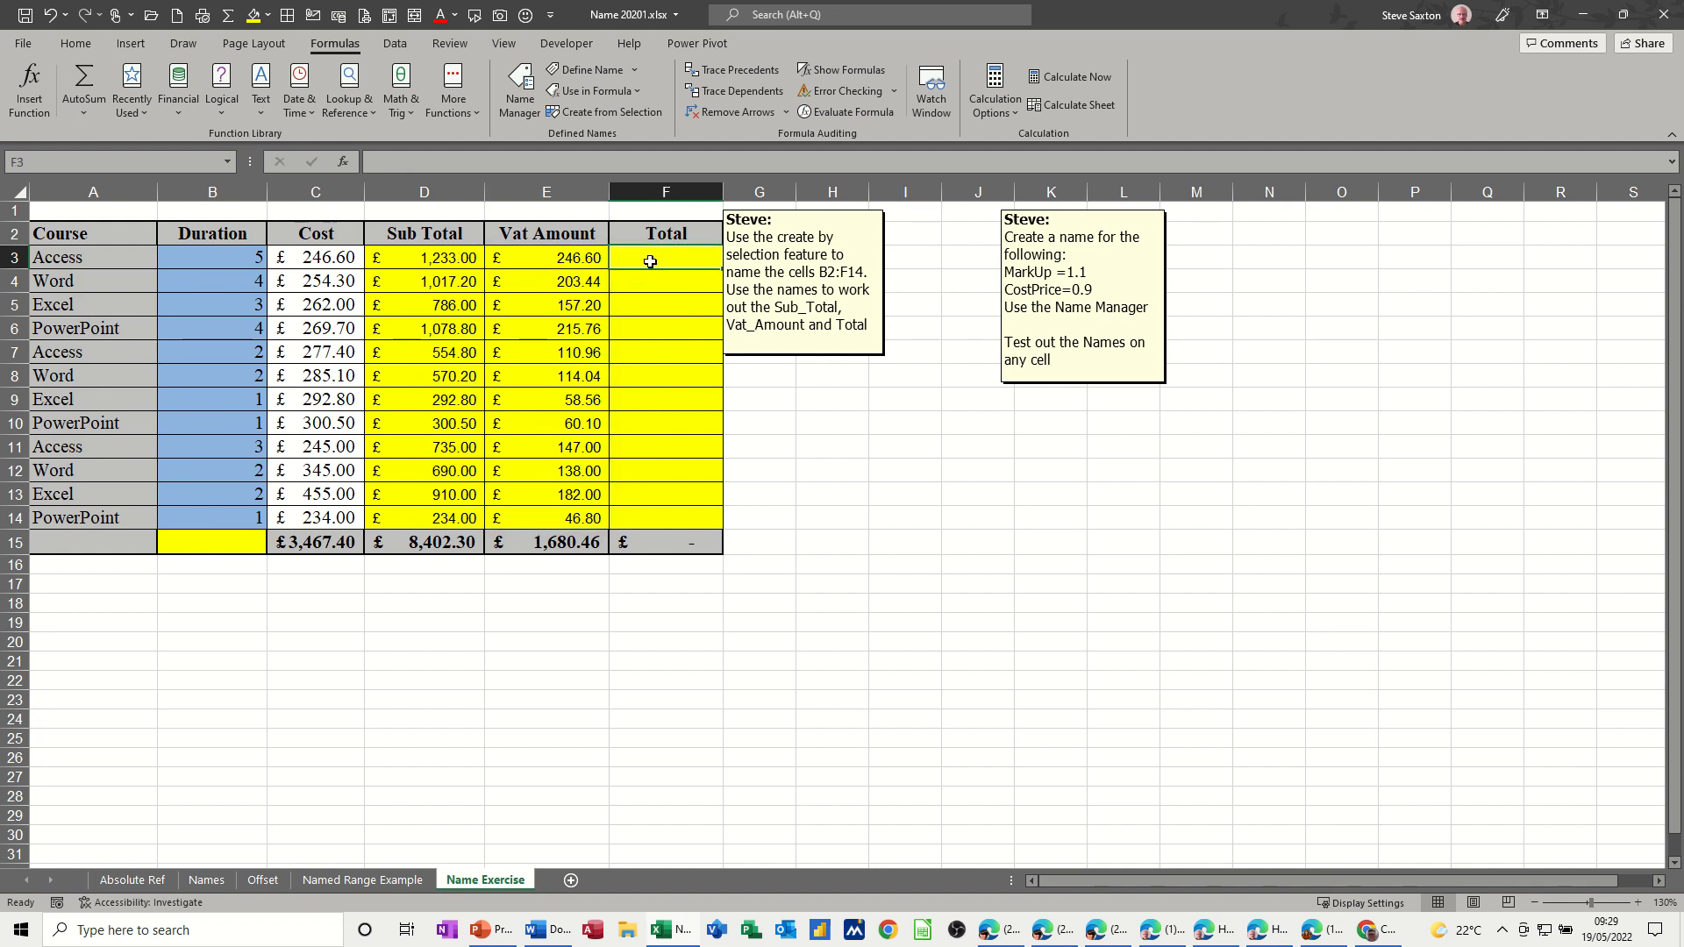
type("=sub")
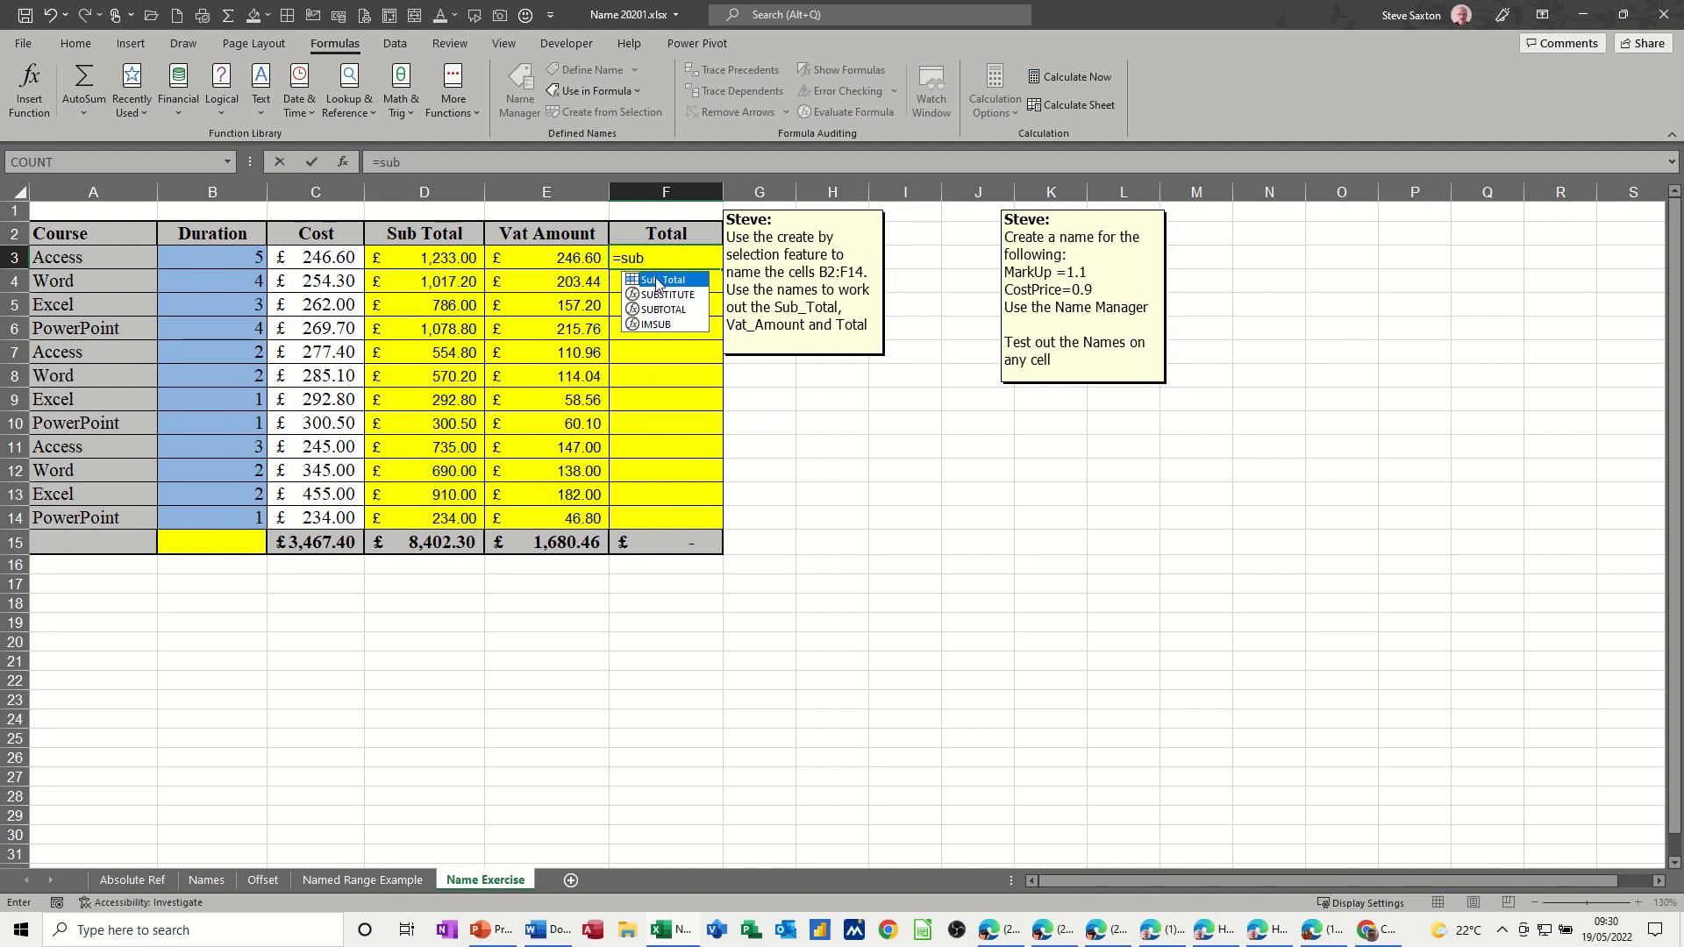
double_click(656, 278)
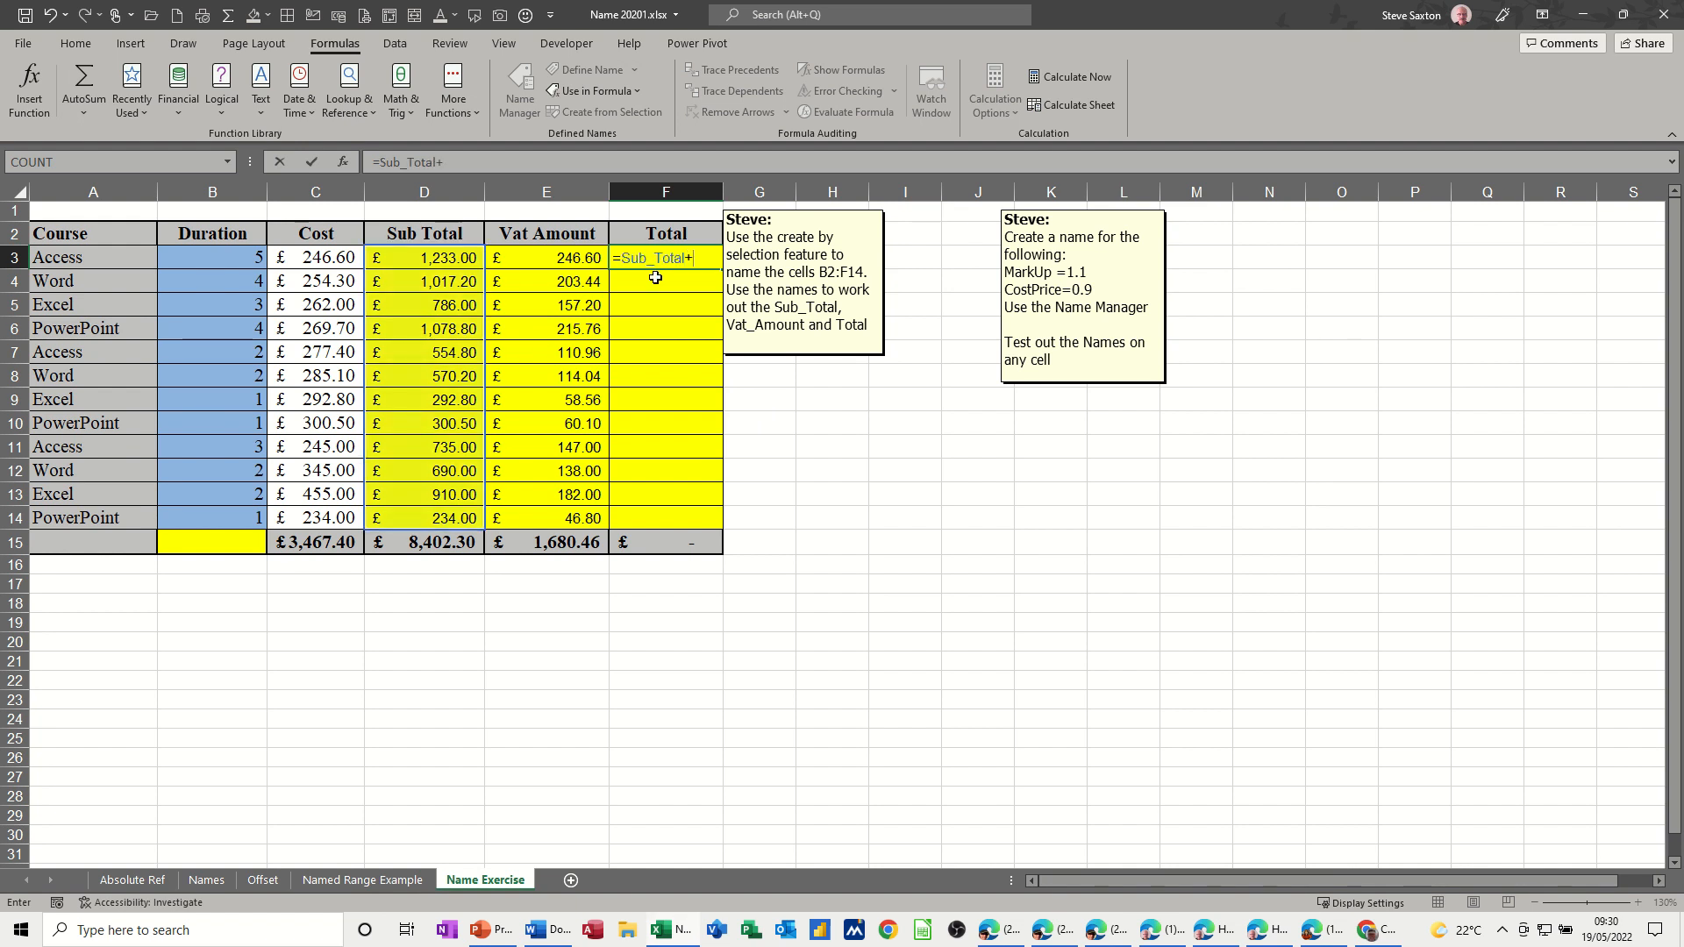
type("+vat")
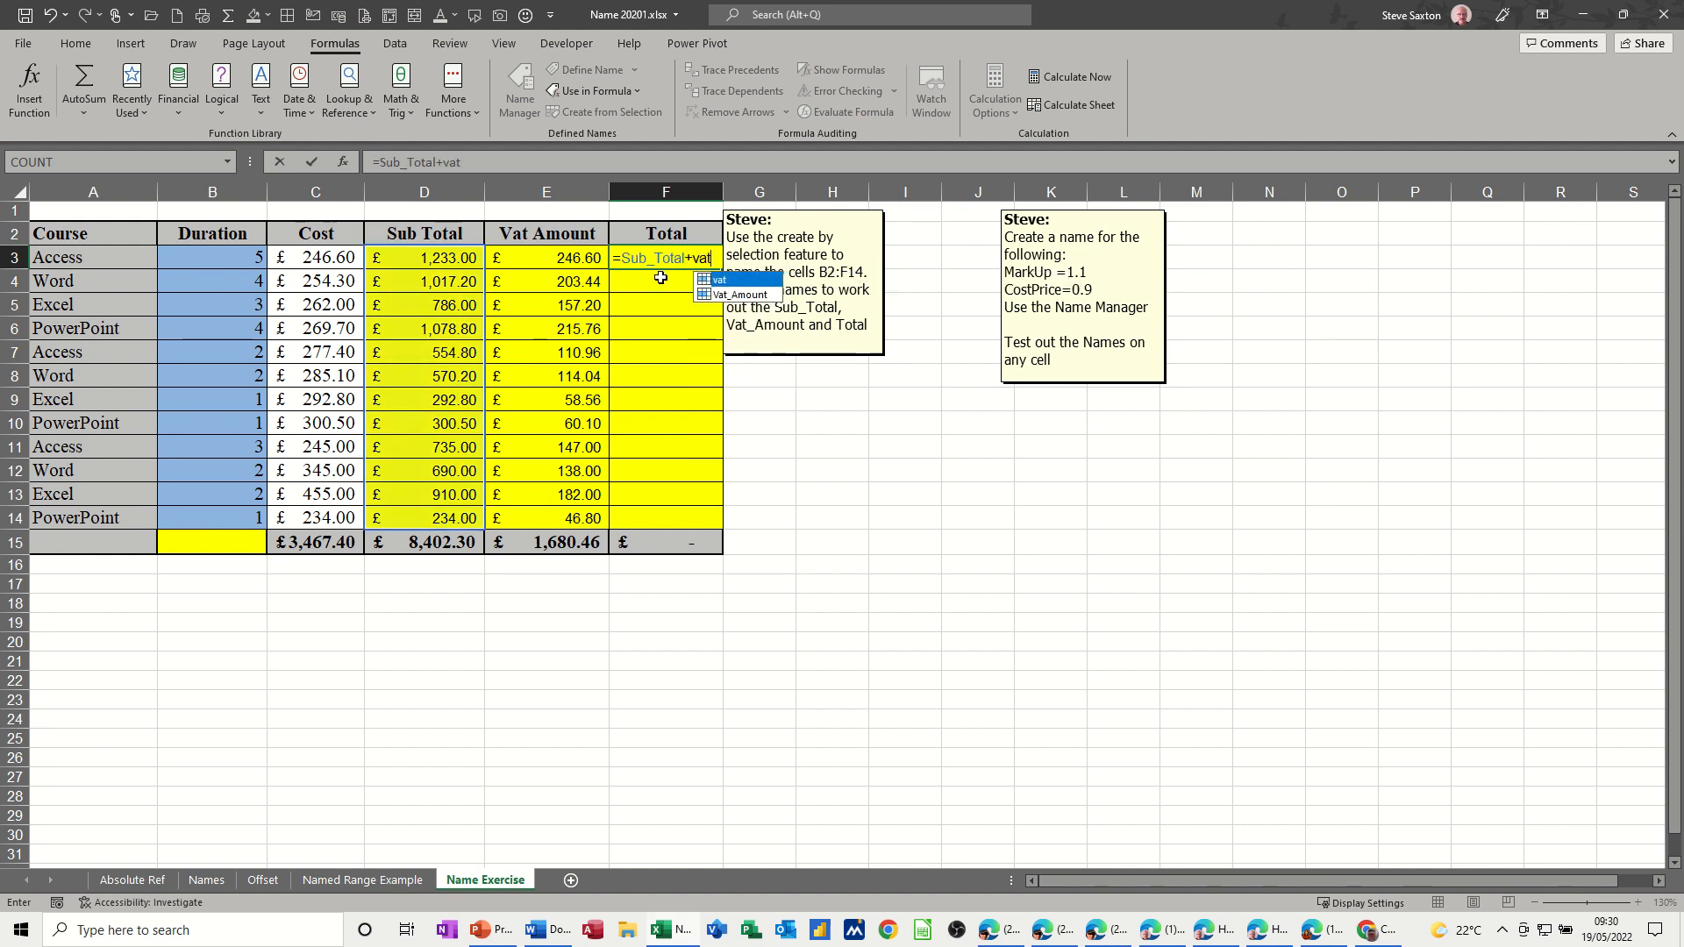
double_click(739, 294)
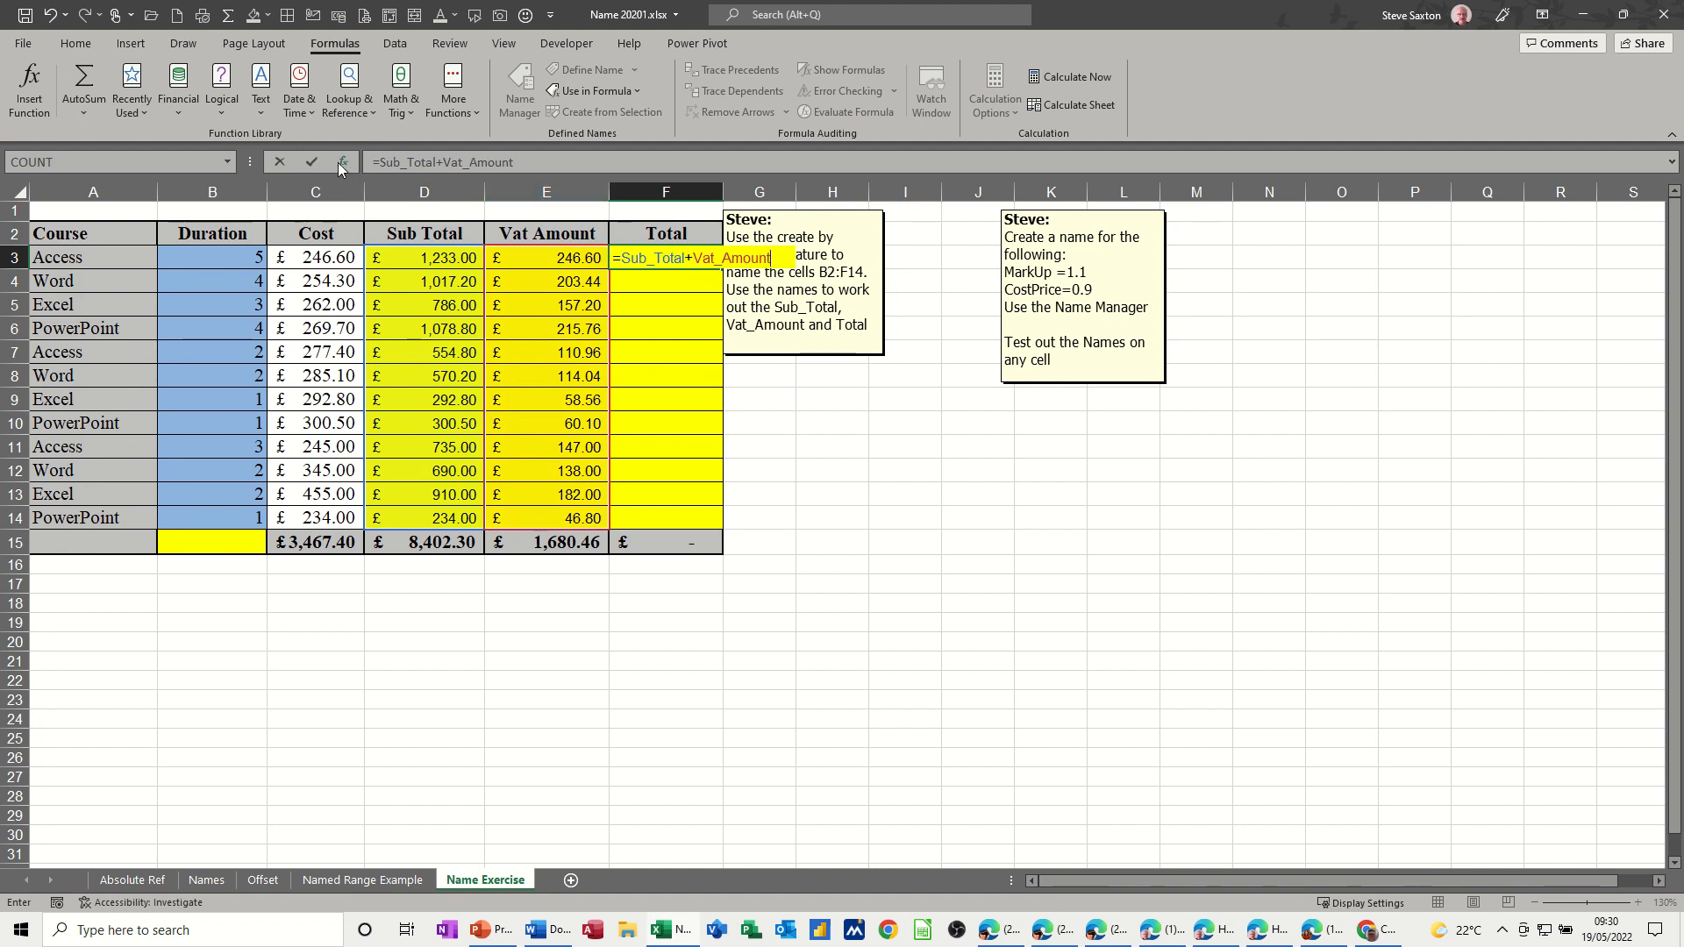
left_click(315, 163)
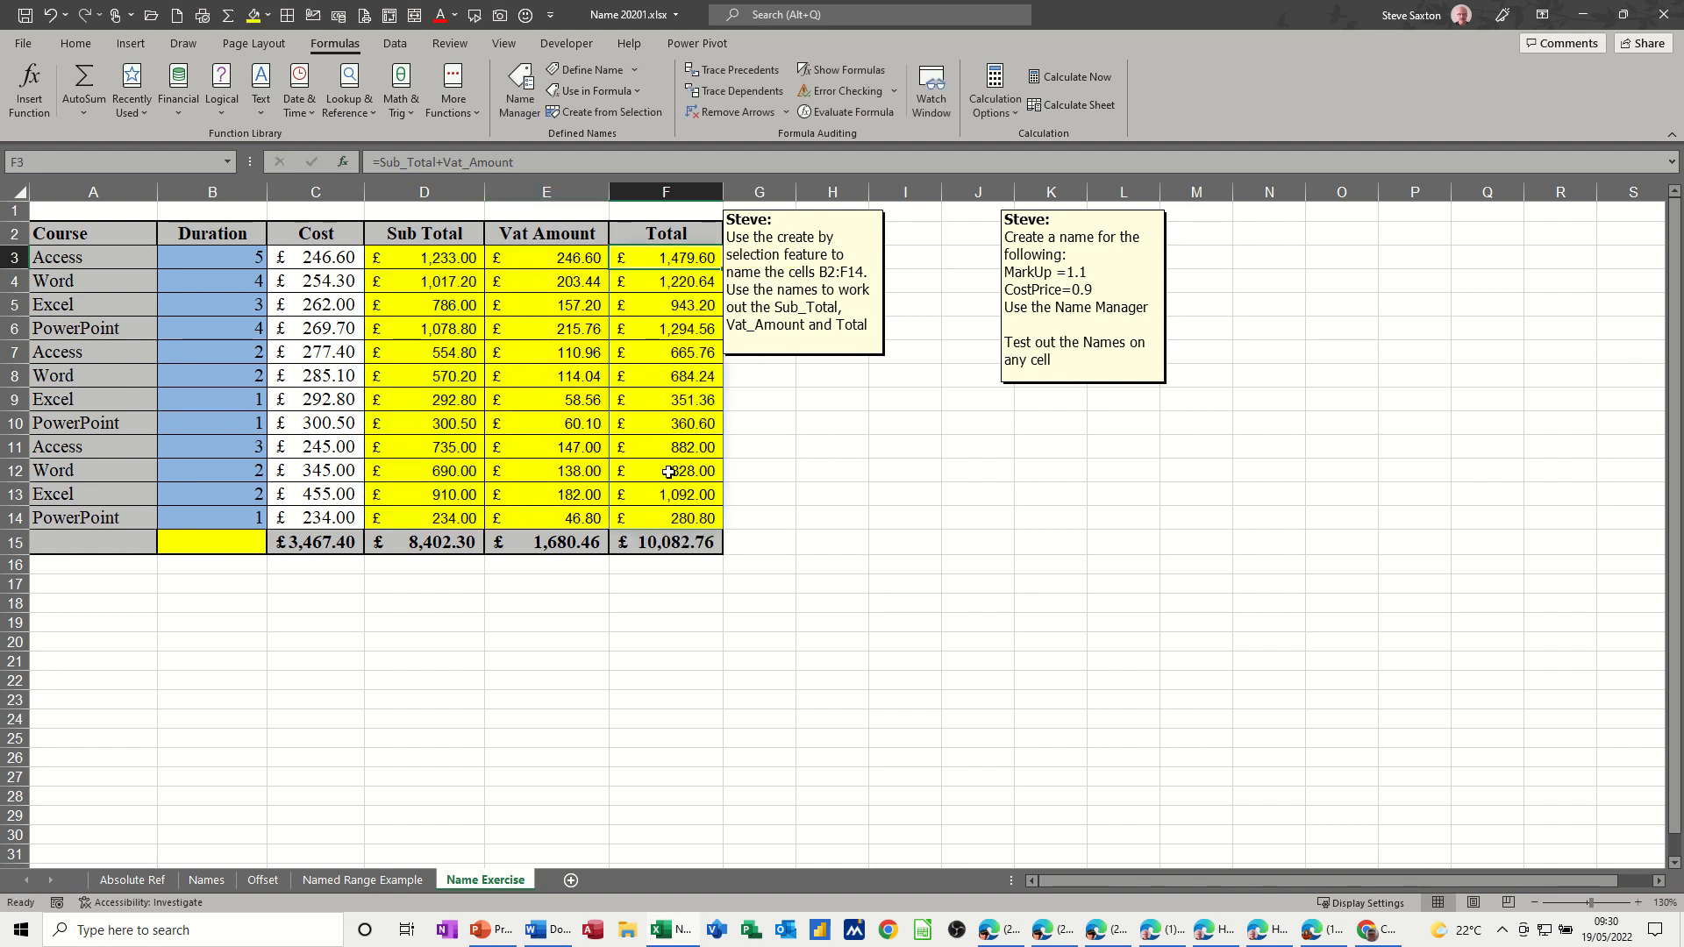
Check the formulas in Sub Total cell D4 and Vat Amount cells E4 and E3.
left_click(448, 281)
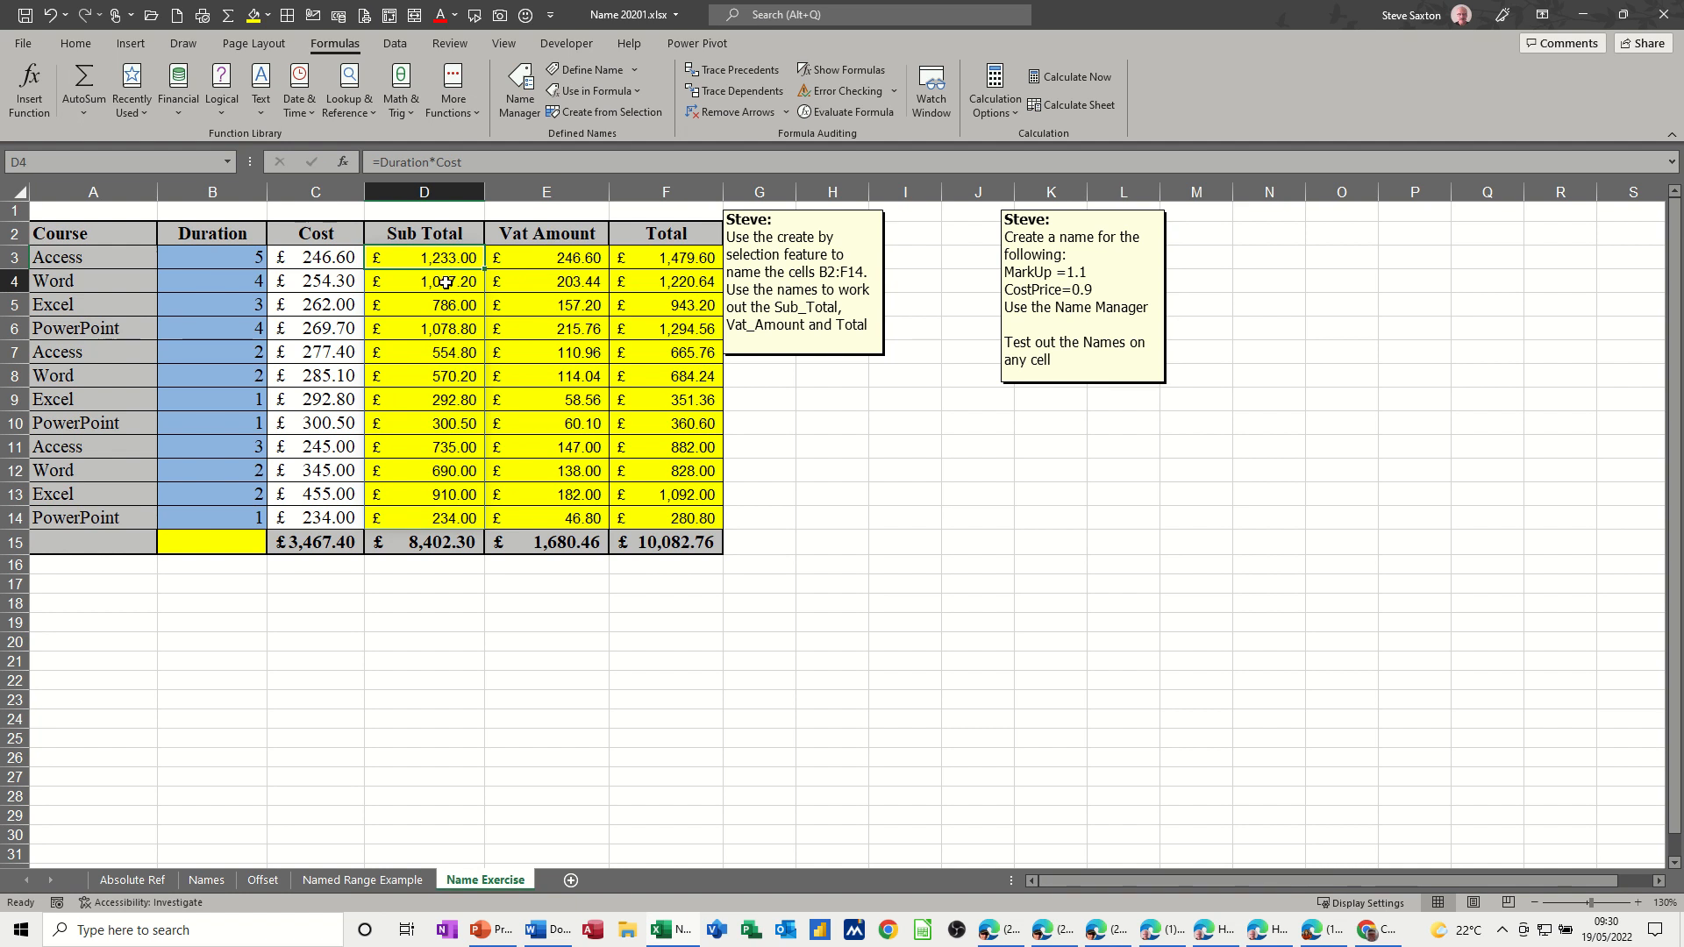
left_click(545, 287)
left_click(554, 249)
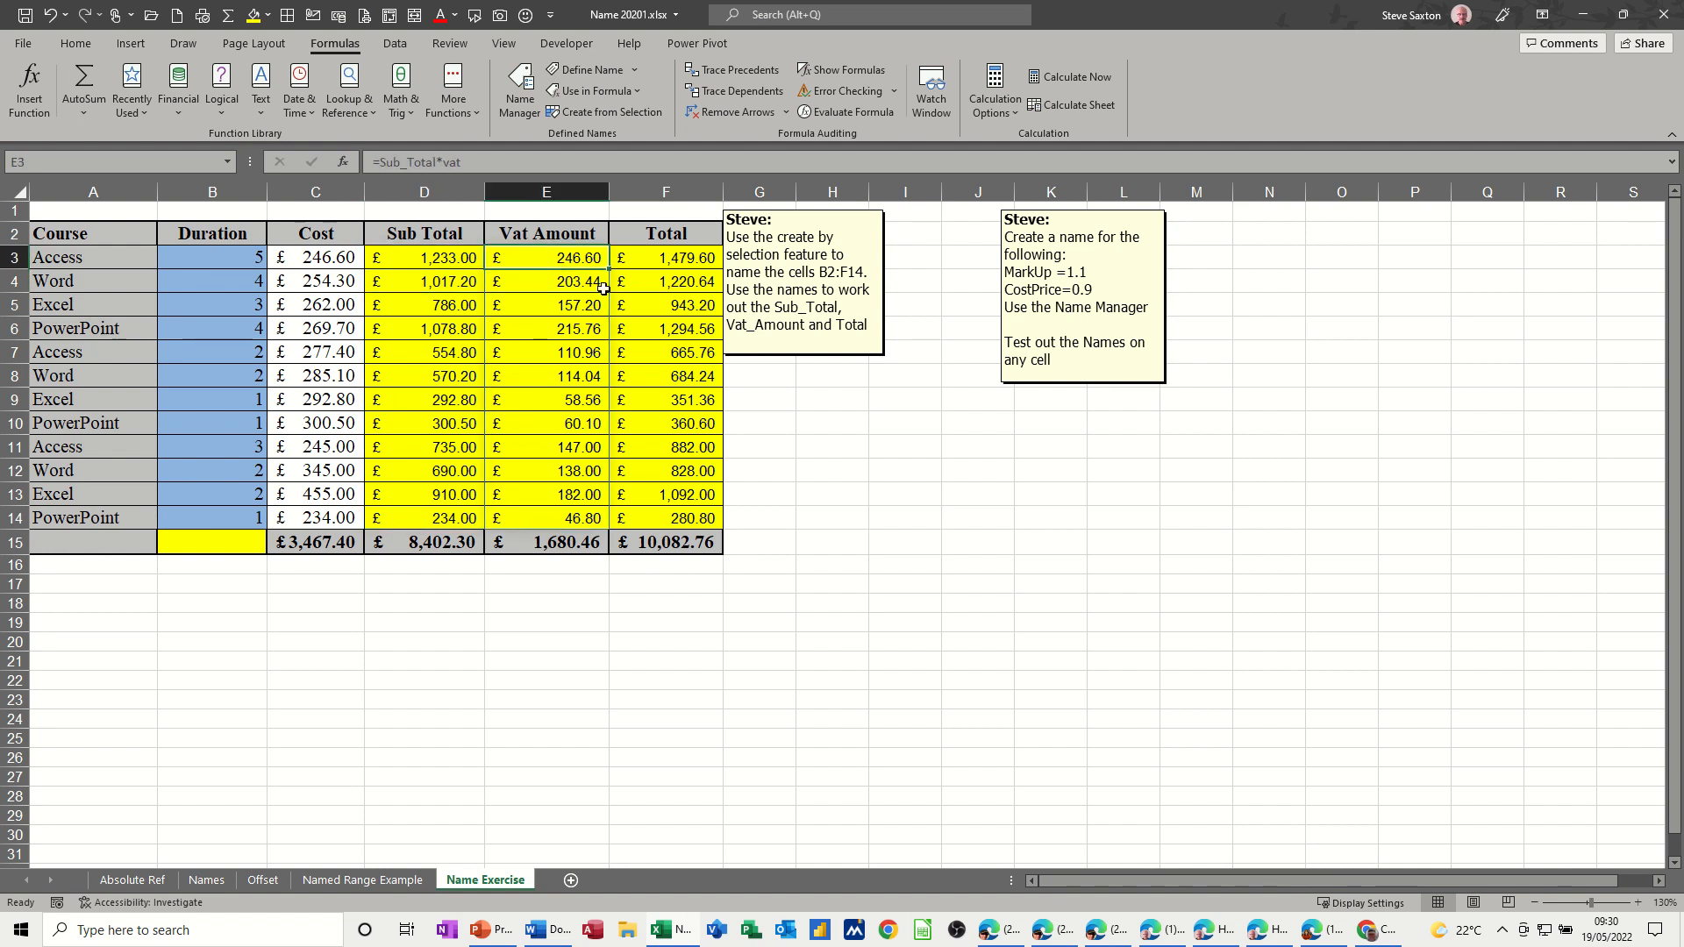
Review the name-based formulas in the Sub Total, Vat Amount and Total columns, comparing cells D3, E3 and F3.
left_click(525, 279)
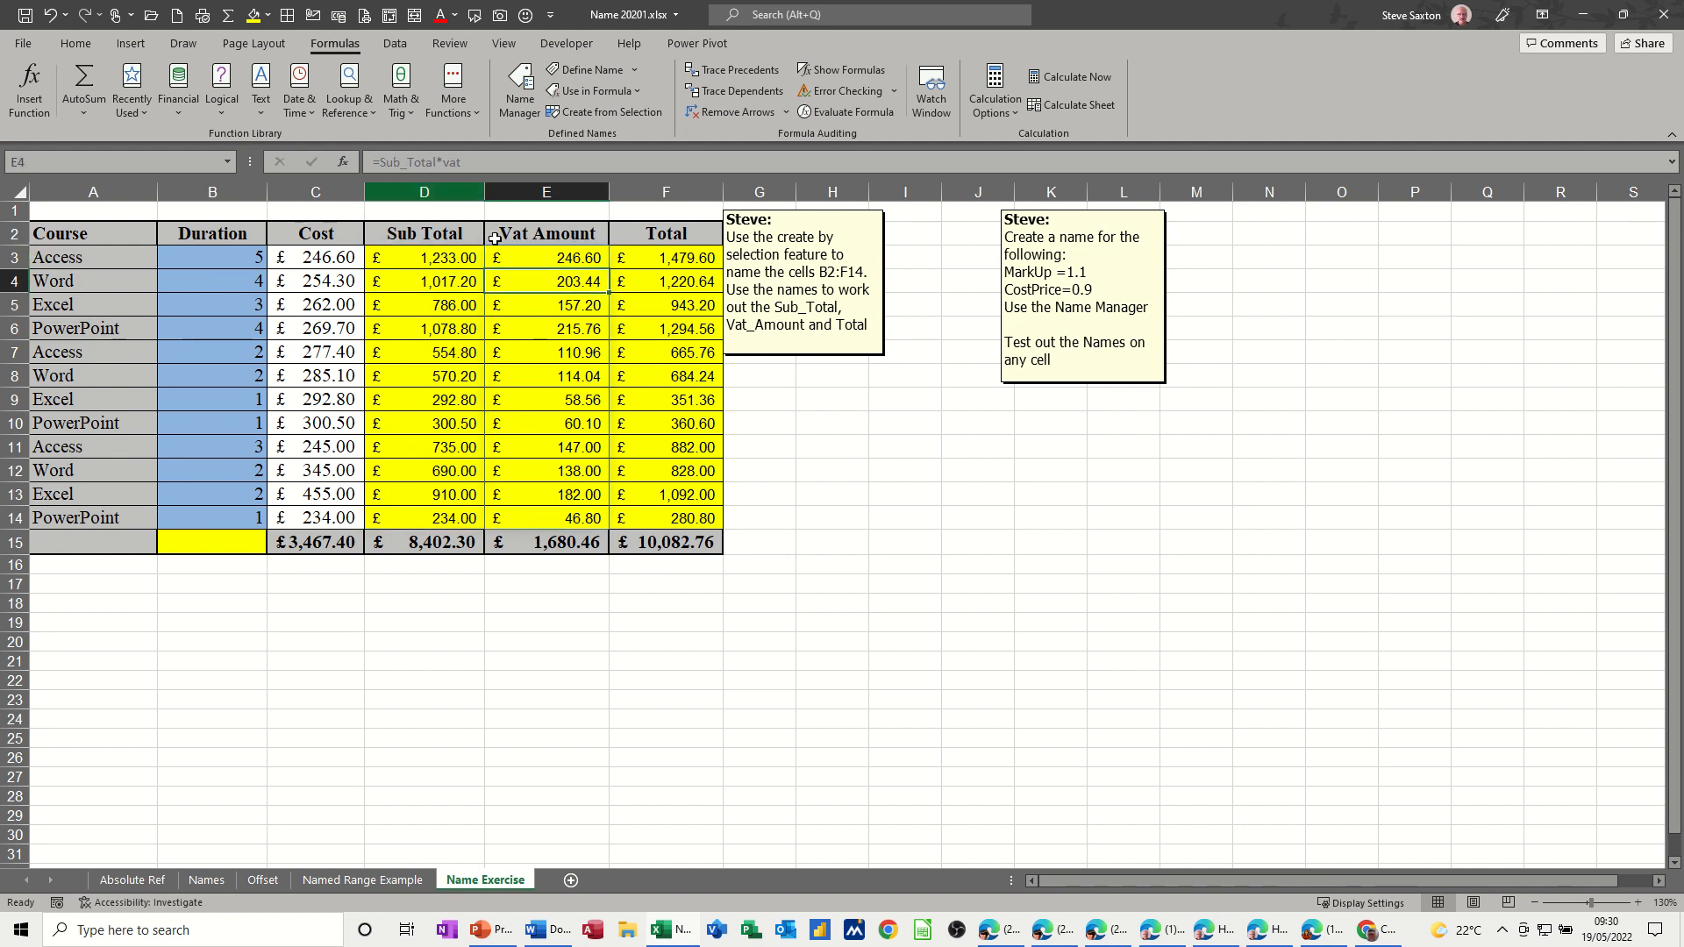
left_click(444, 261)
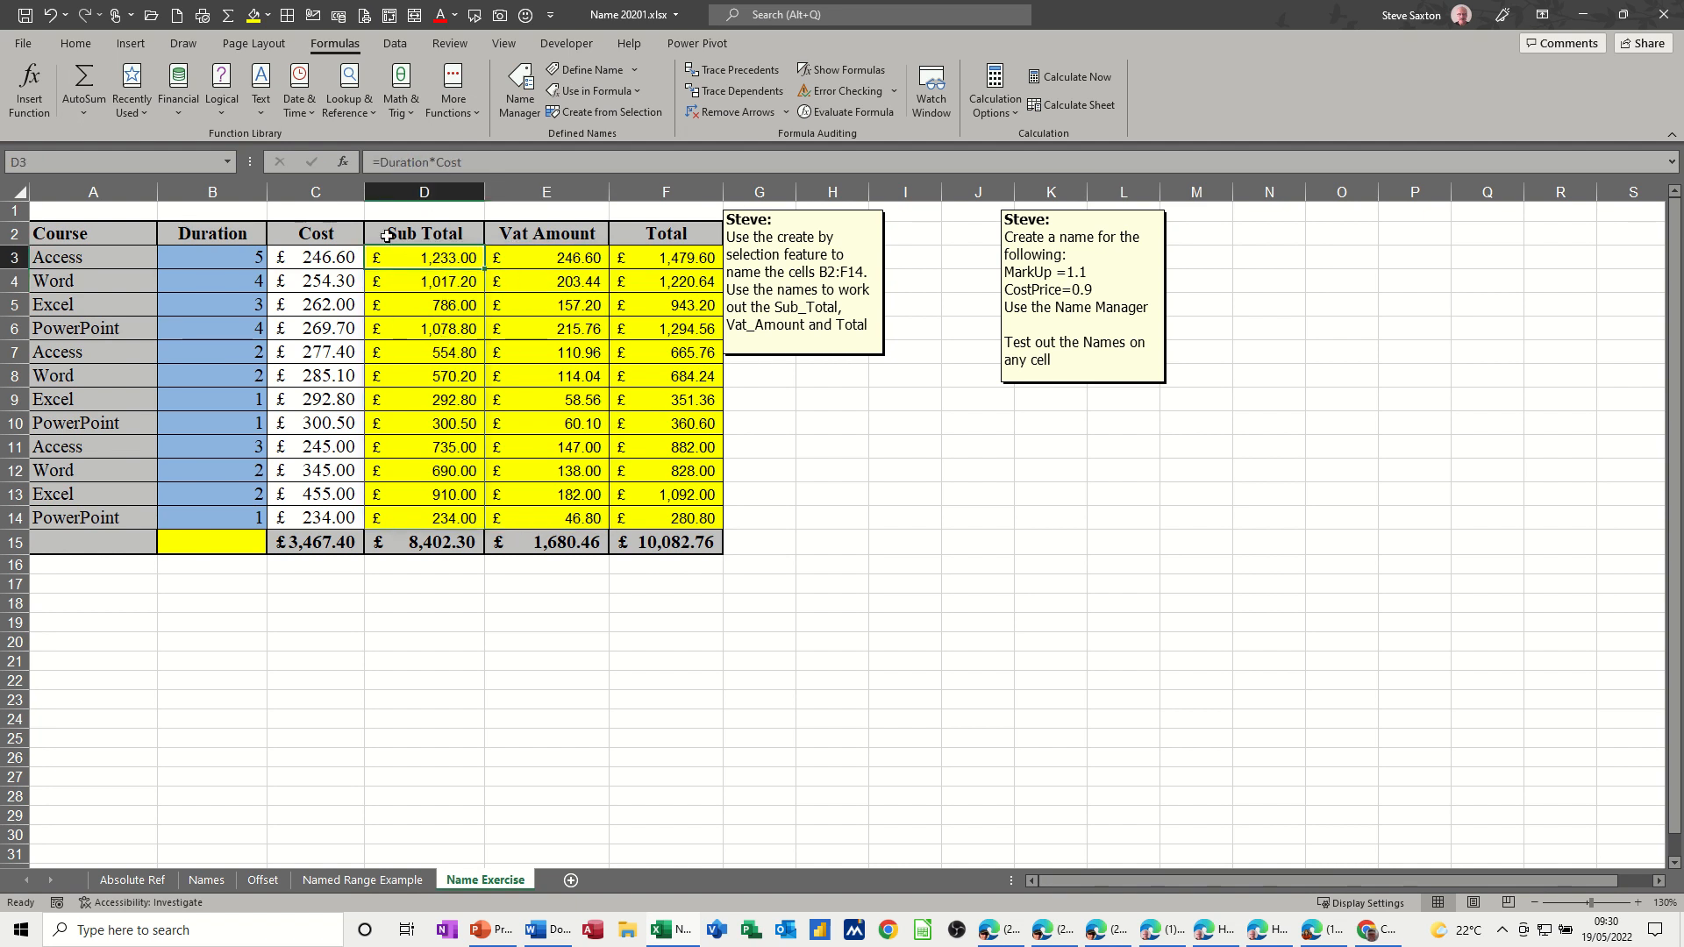
left_click(541, 261)
left_click(656, 265)
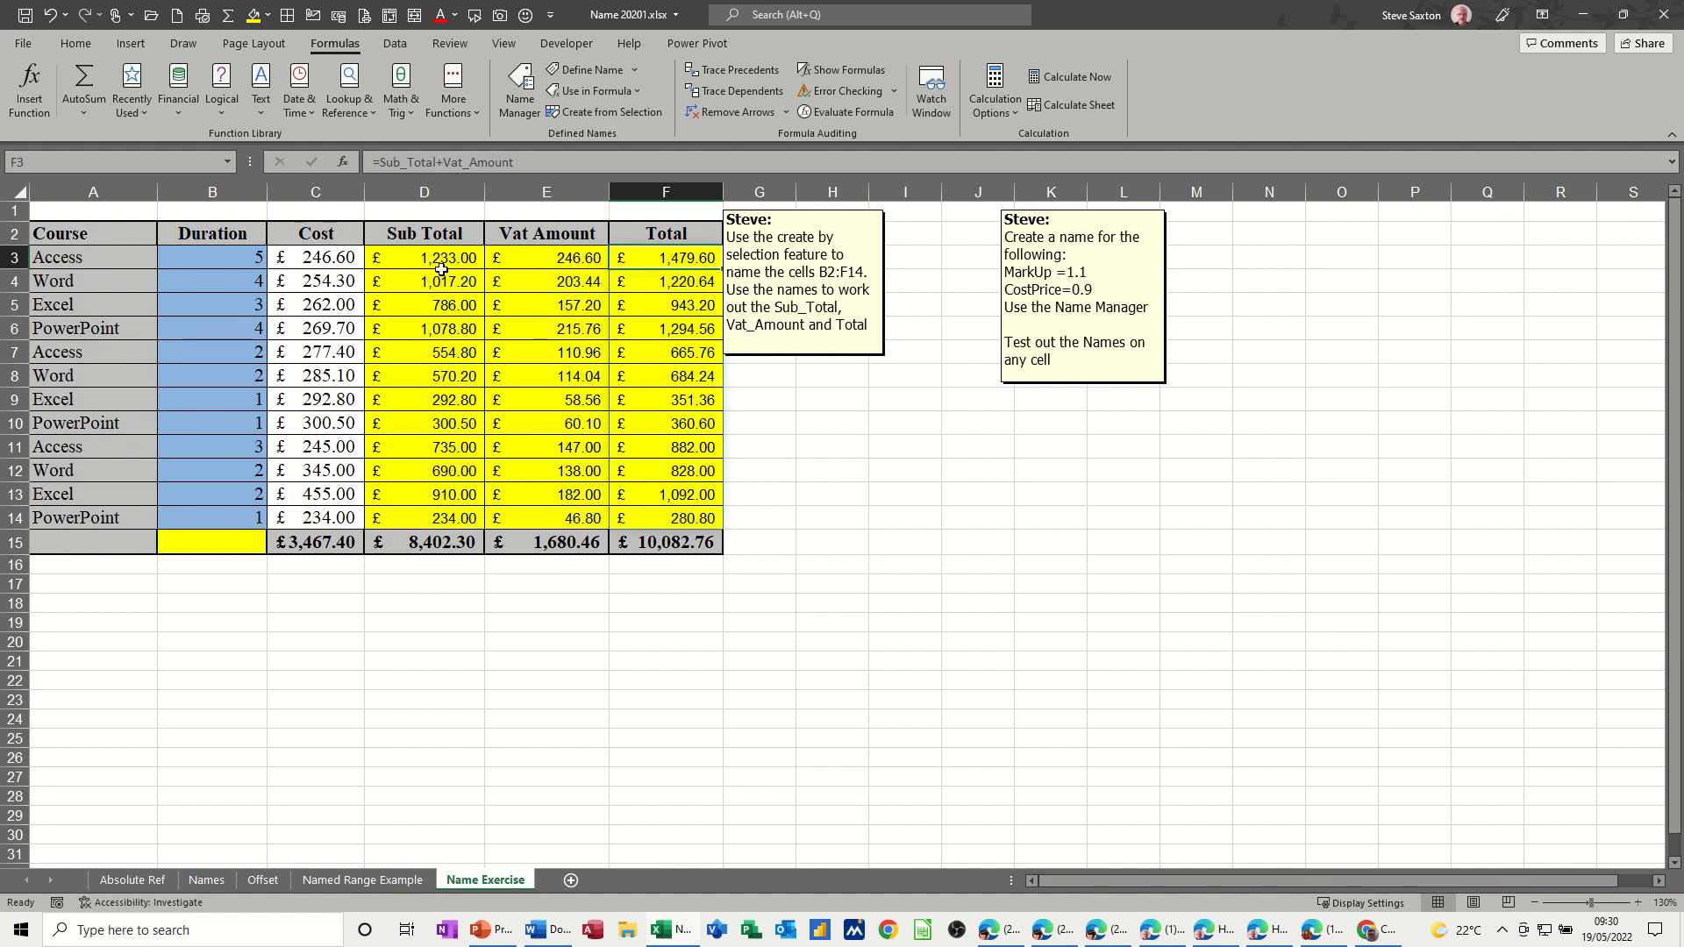
left_click(537, 259)
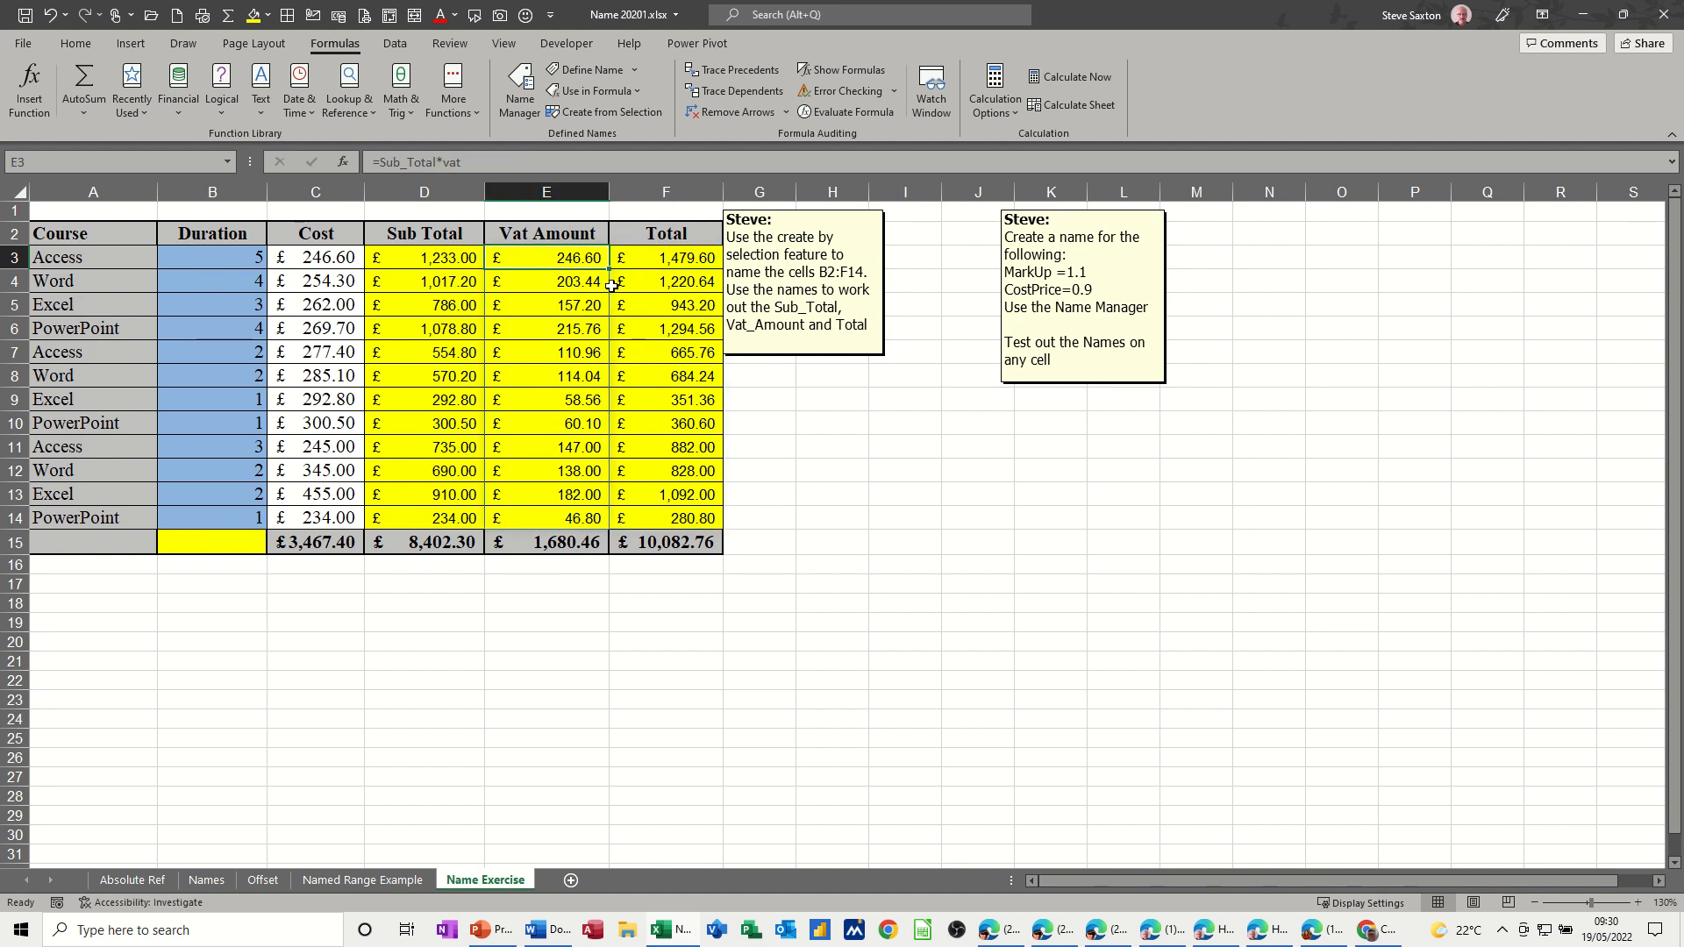
left_click(654, 257)
left_click(483, 282)
left_click(562, 298)
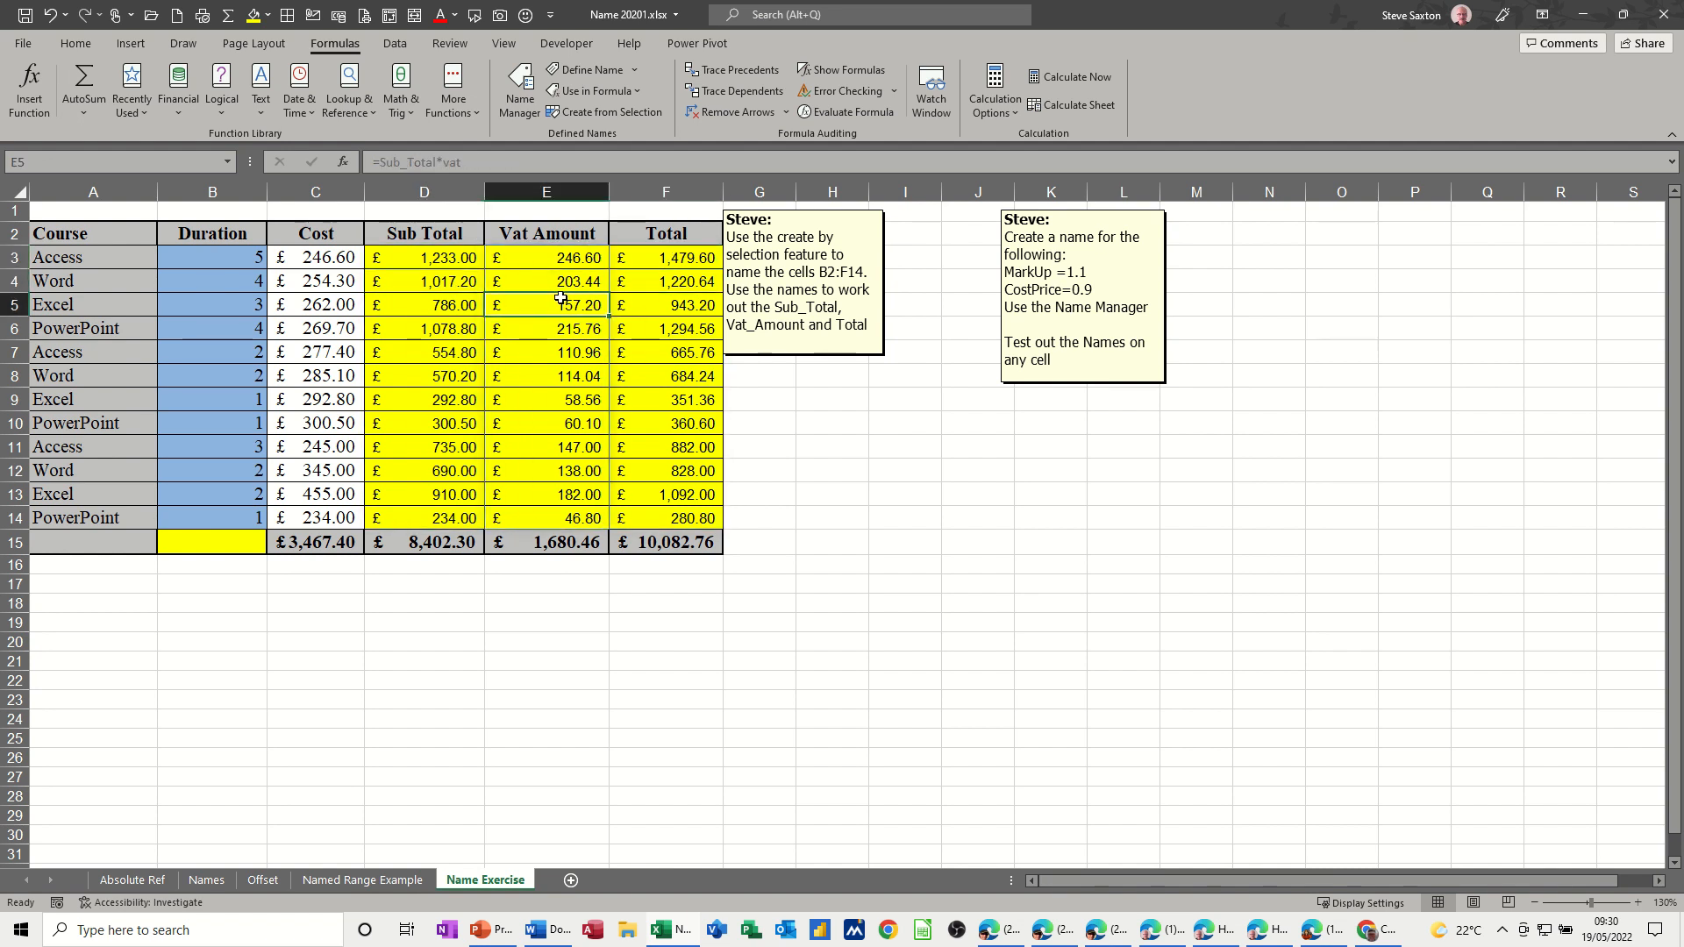
left_click(658, 262)
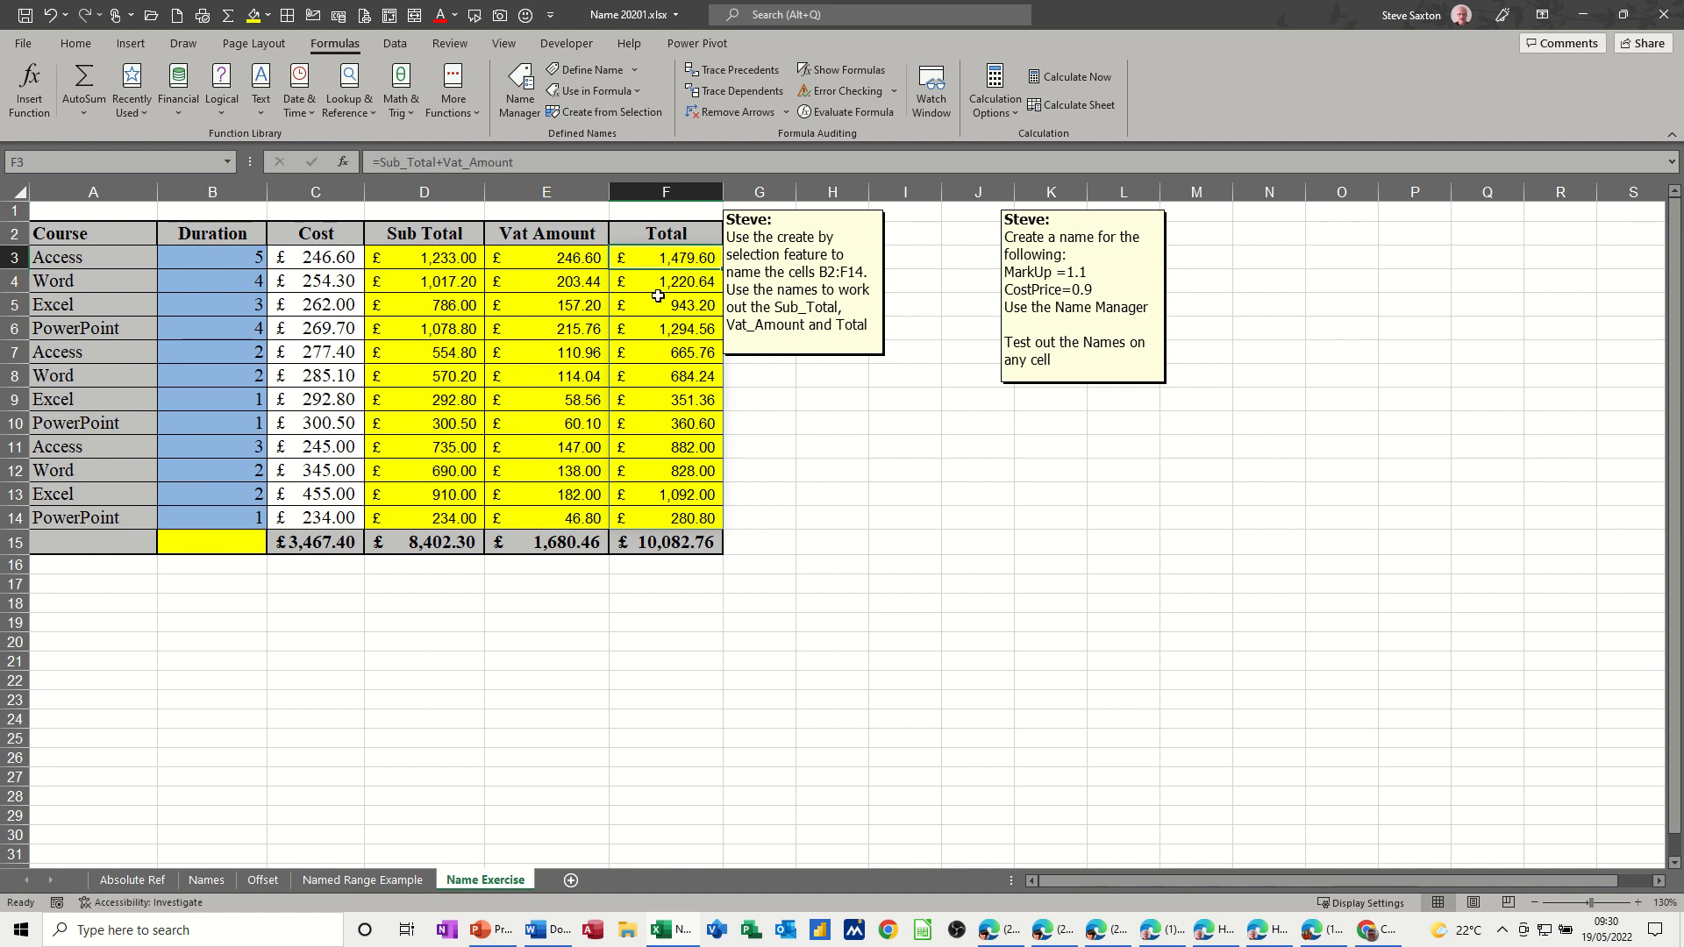